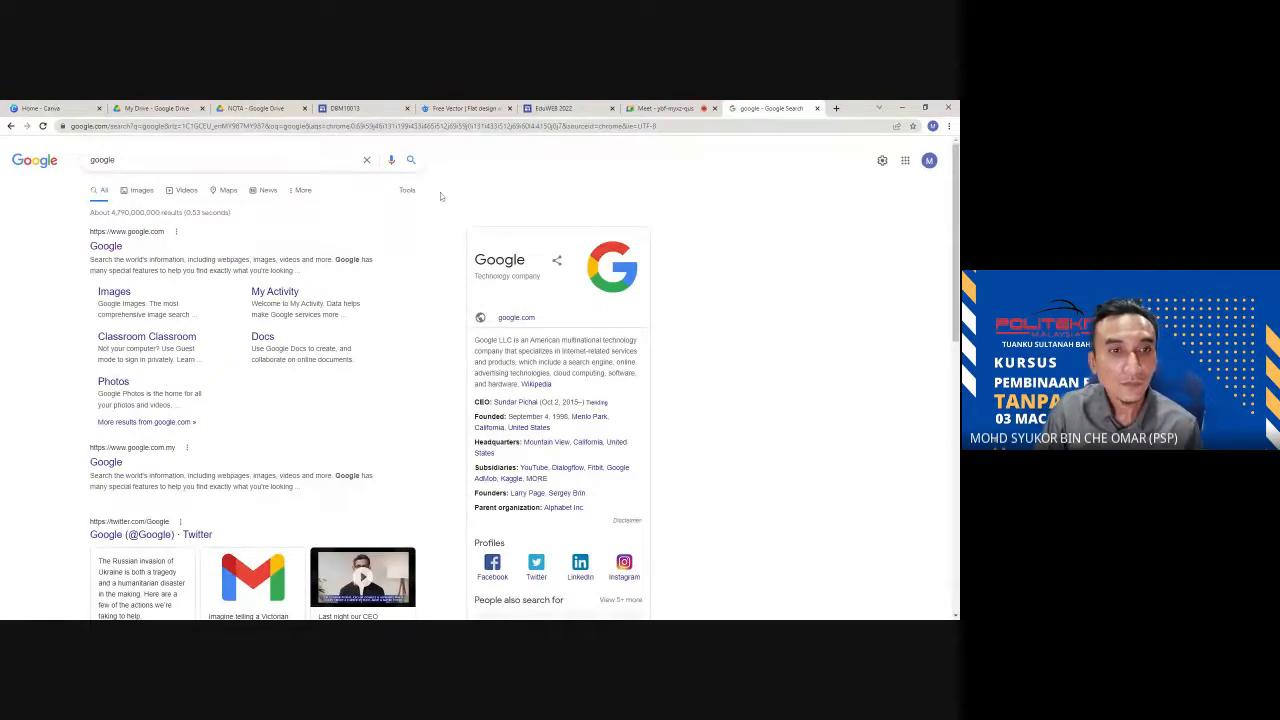
# - Search Google for Thunkable and open the official Thunkable website from the results
pyautogui.click(118, 247)
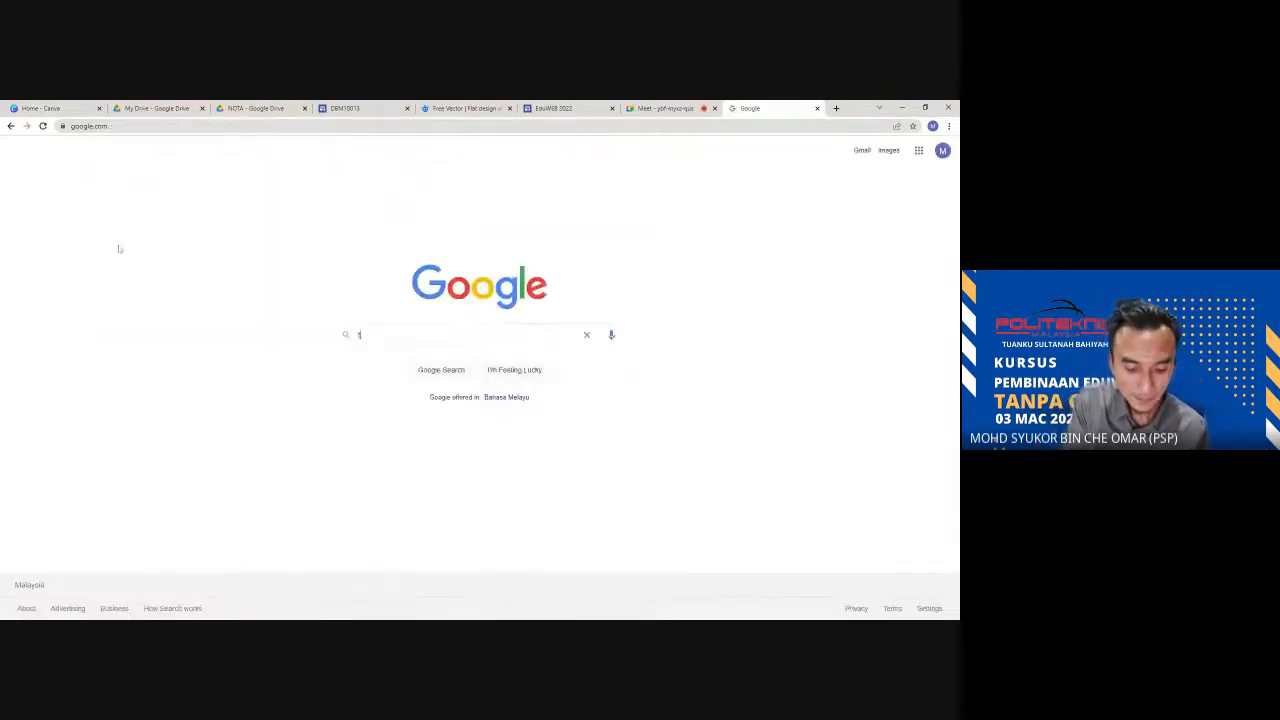
pyautogui.write('thunka')
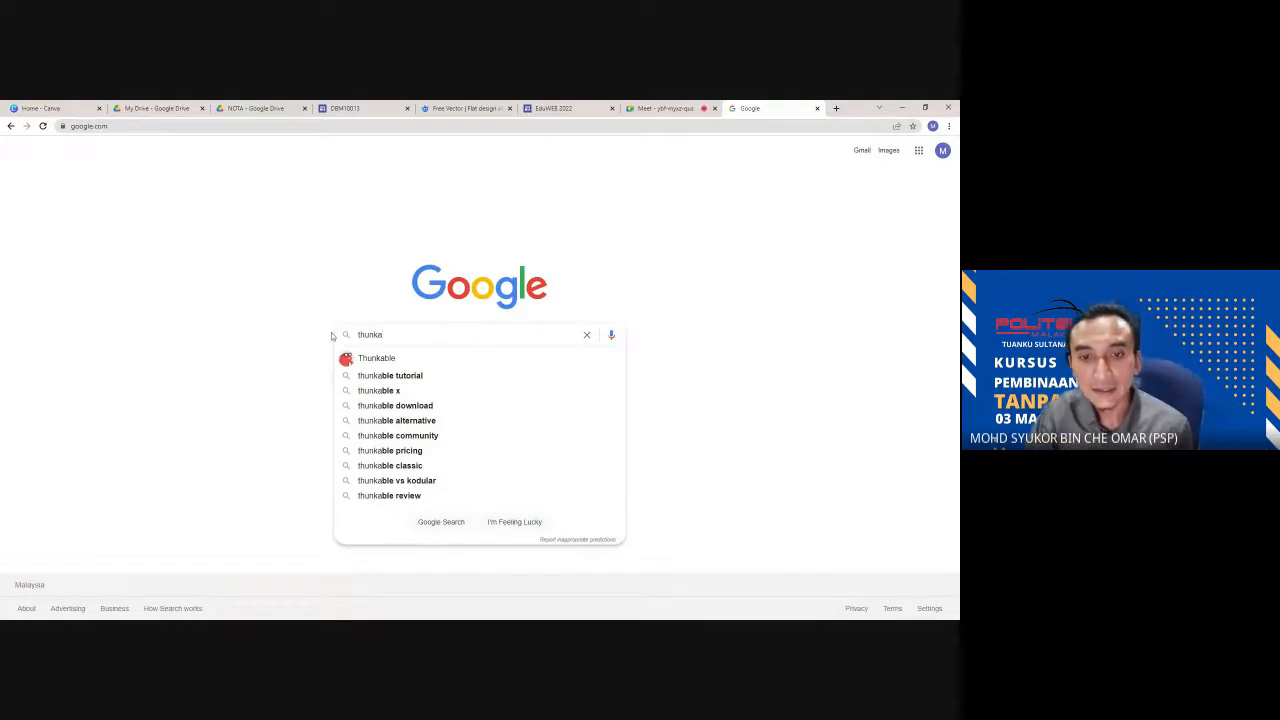
pyautogui.click(390, 357)
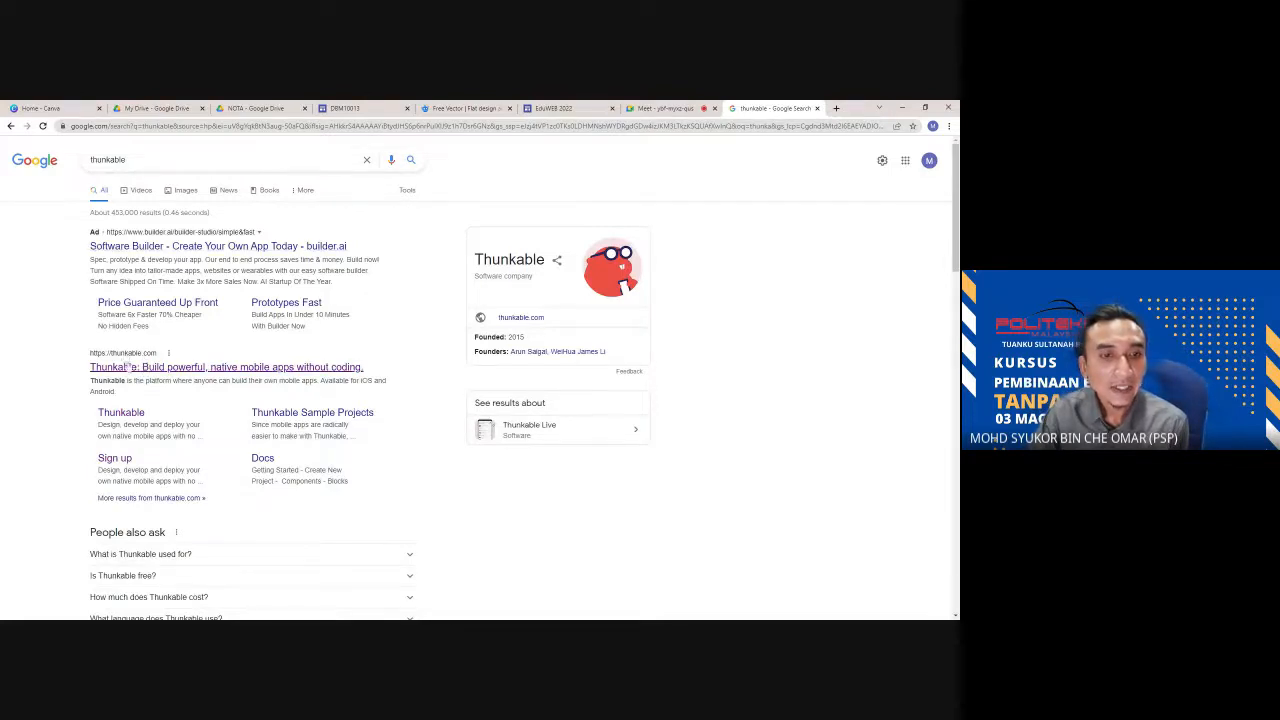
pyautogui.click(129, 369)
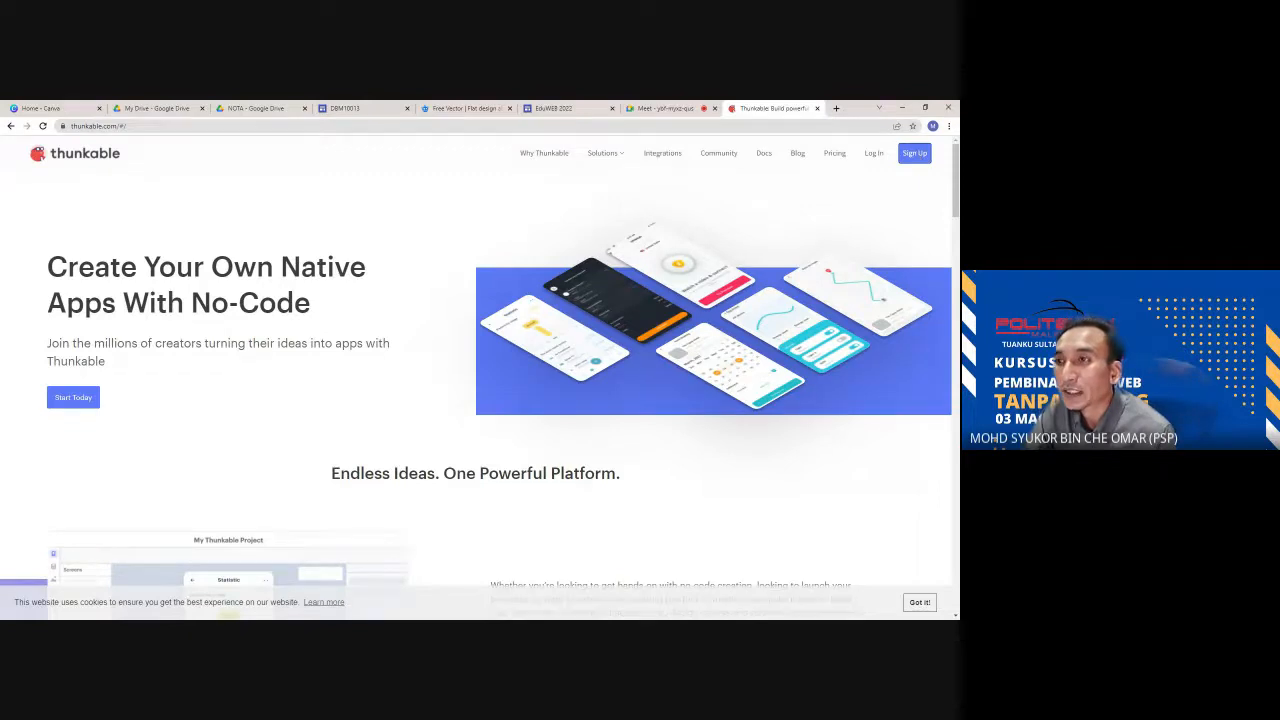
# - Sign up for Thunkable, answering the welcome questions with parent or teacher and no experience creating apps
pyautogui.click(916, 153)
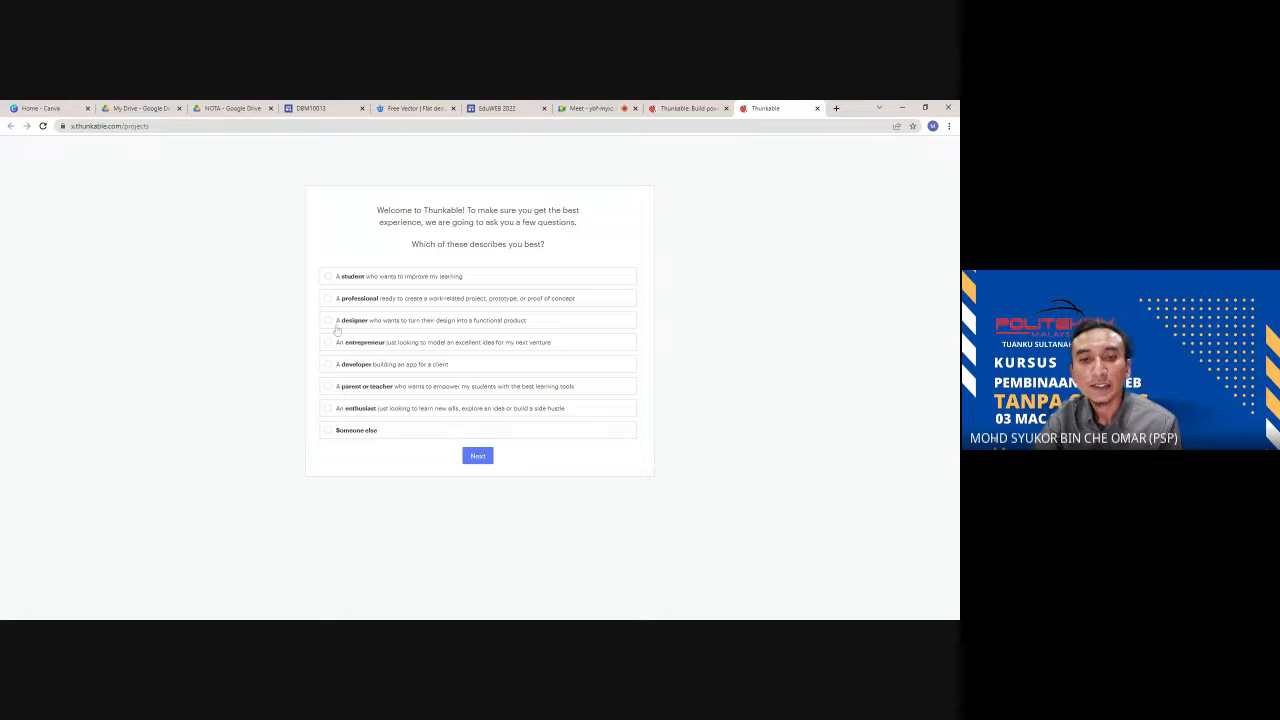
pyautogui.click(328, 387)
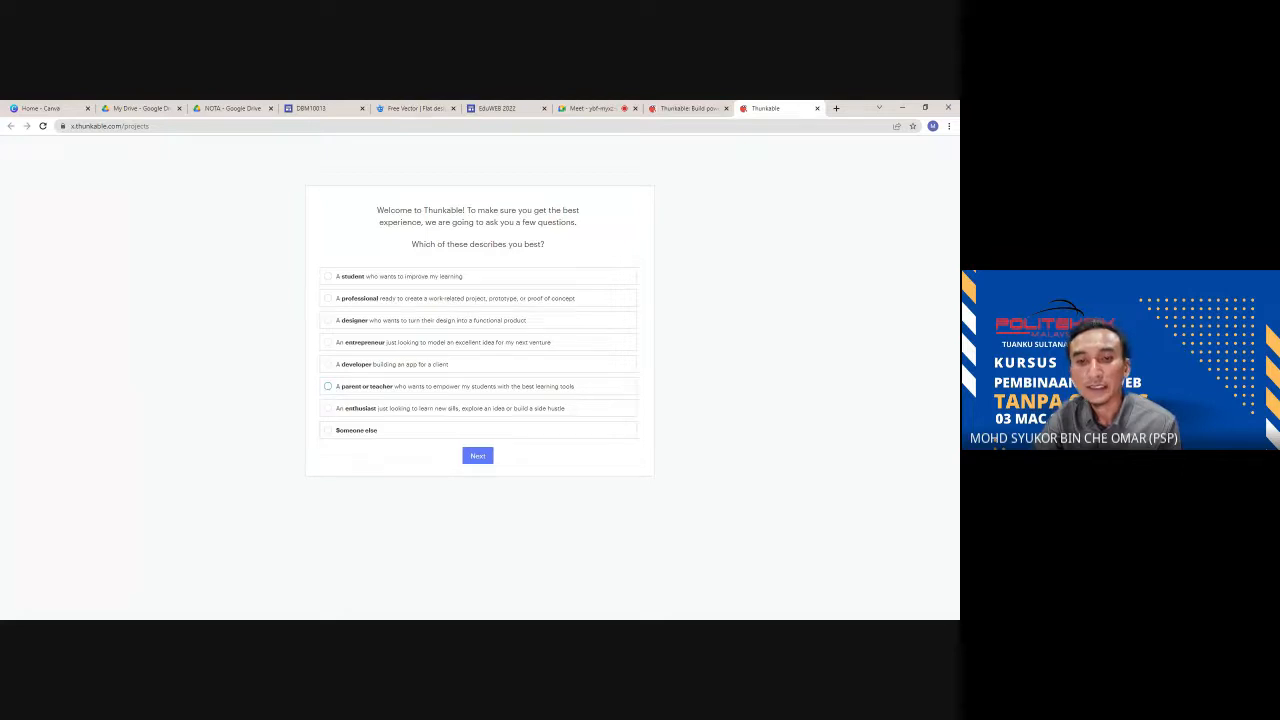
pyautogui.click(328, 387)
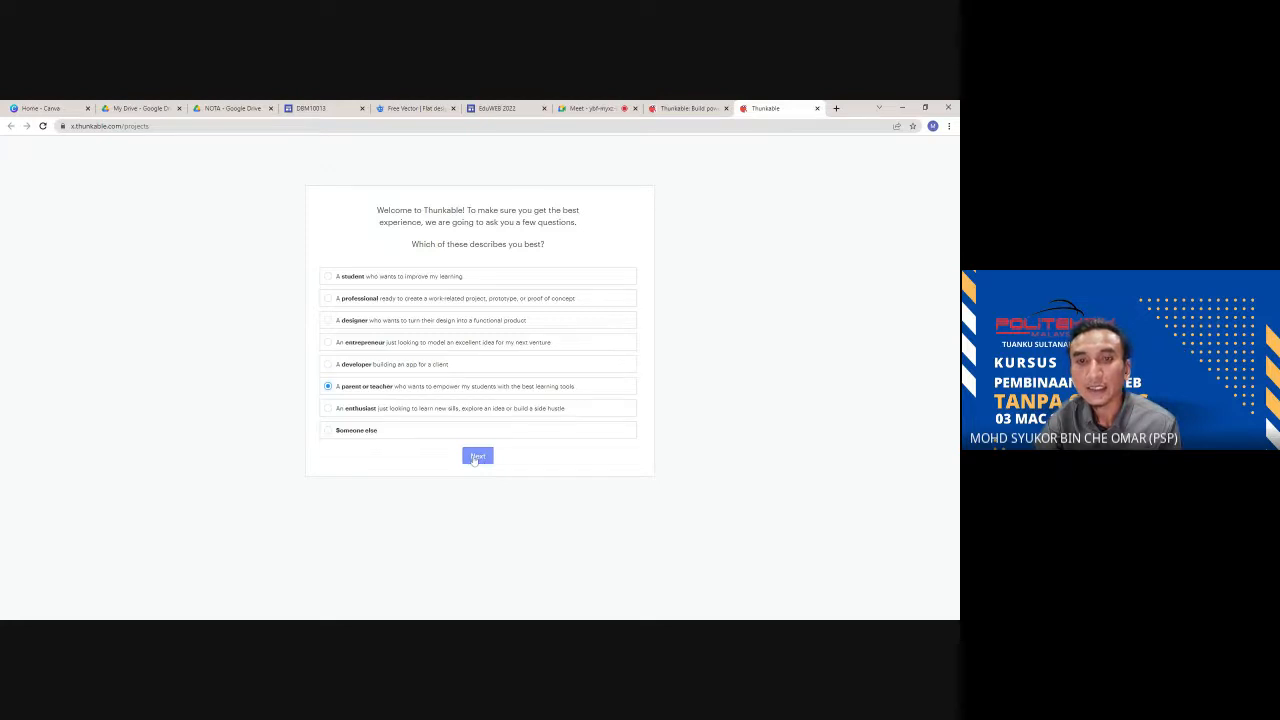
pyautogui.click(475, 458)
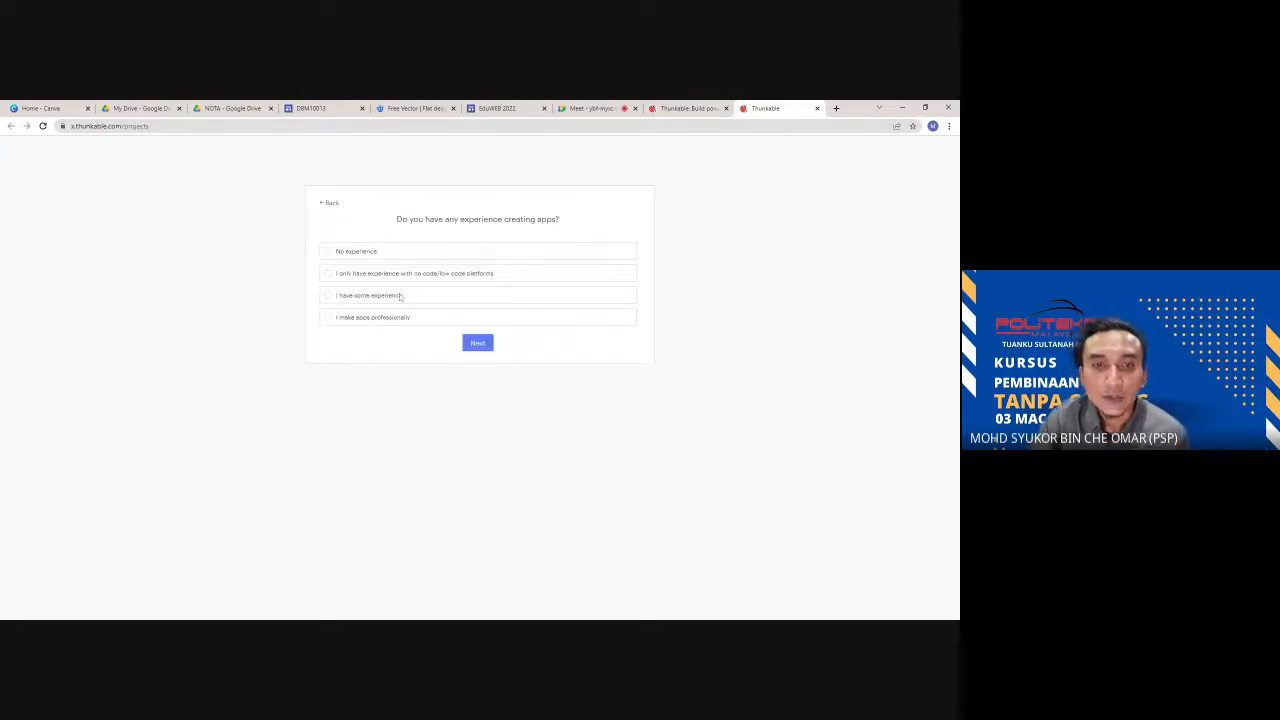
pyautogui.click(328, 251)
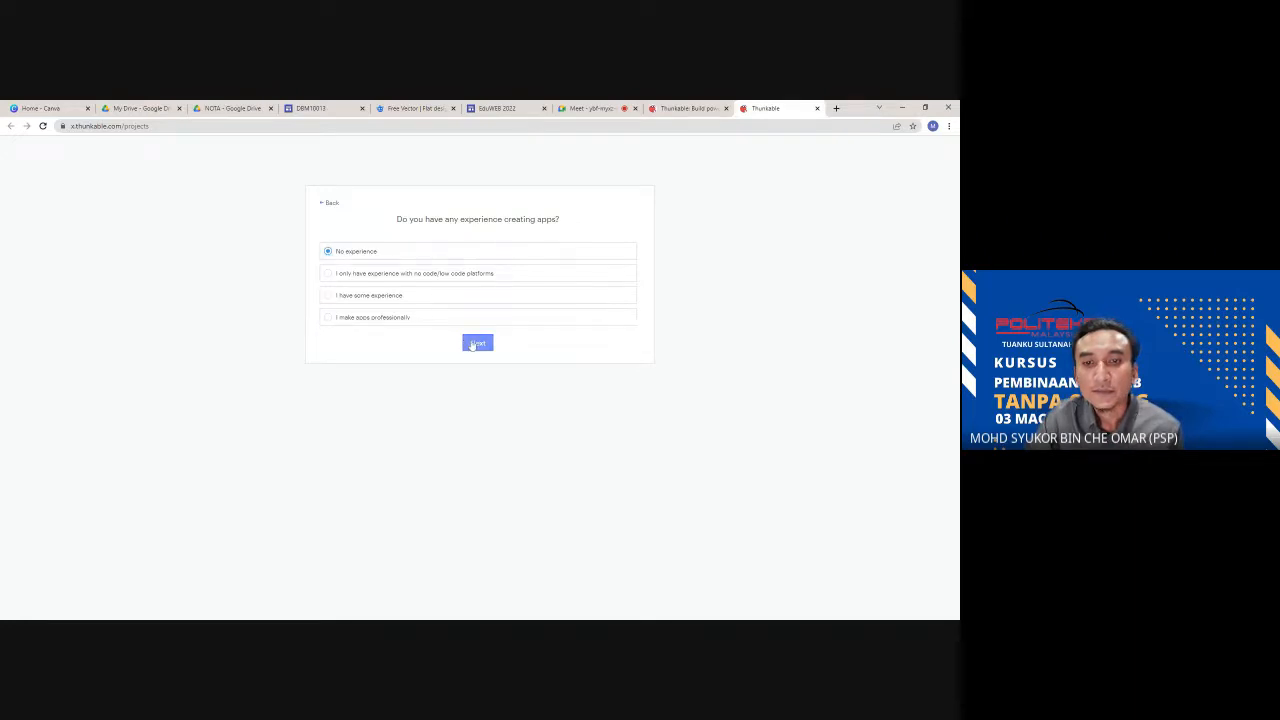
pyautogui.click(475, 344)
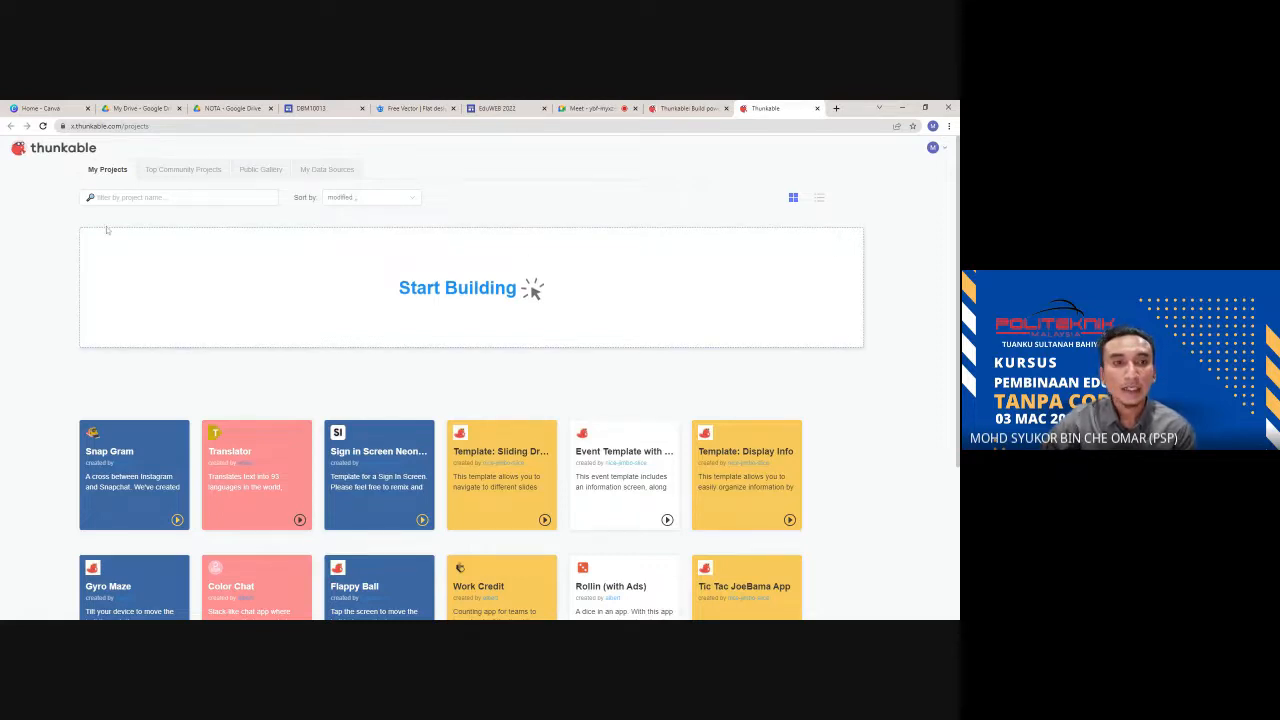
# - Create a public project named EduWEB in the Education category with the drag and drop interface, and dismiss the tutorial offer
pyautogui.click(250, 197)
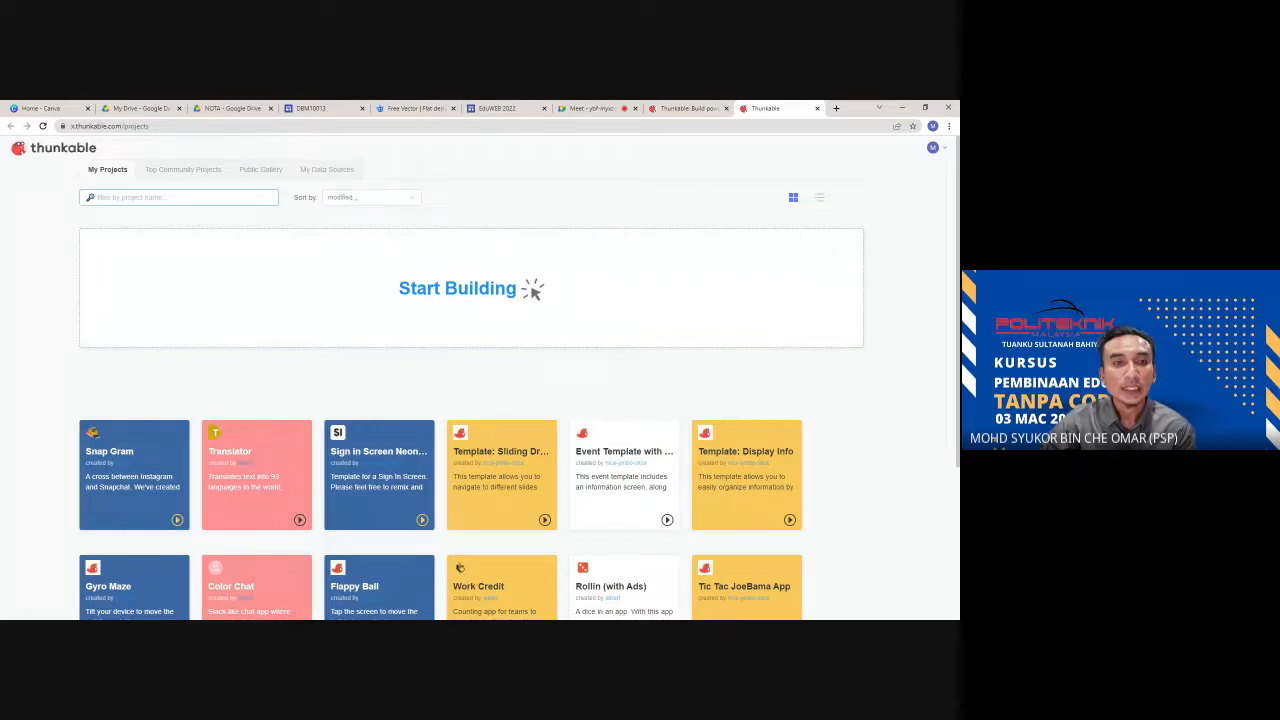
pyautogui.click(464, 291)
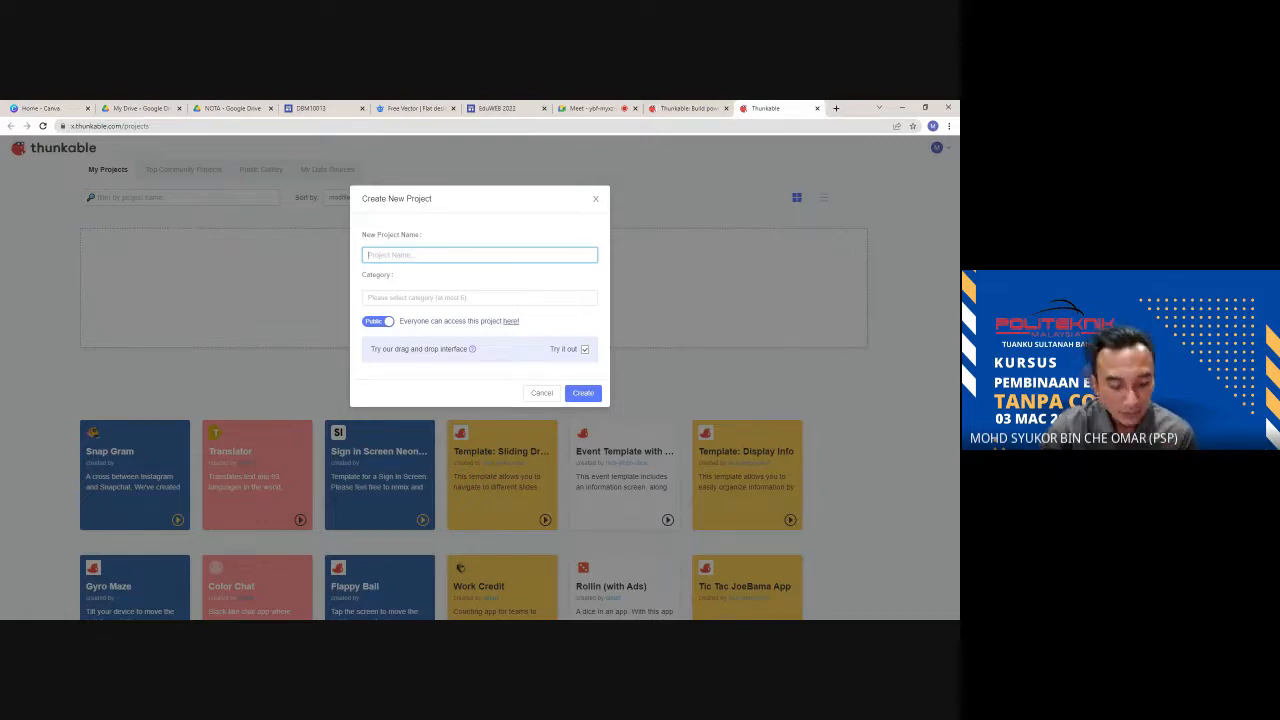
pyautogui.write('BduWEB')
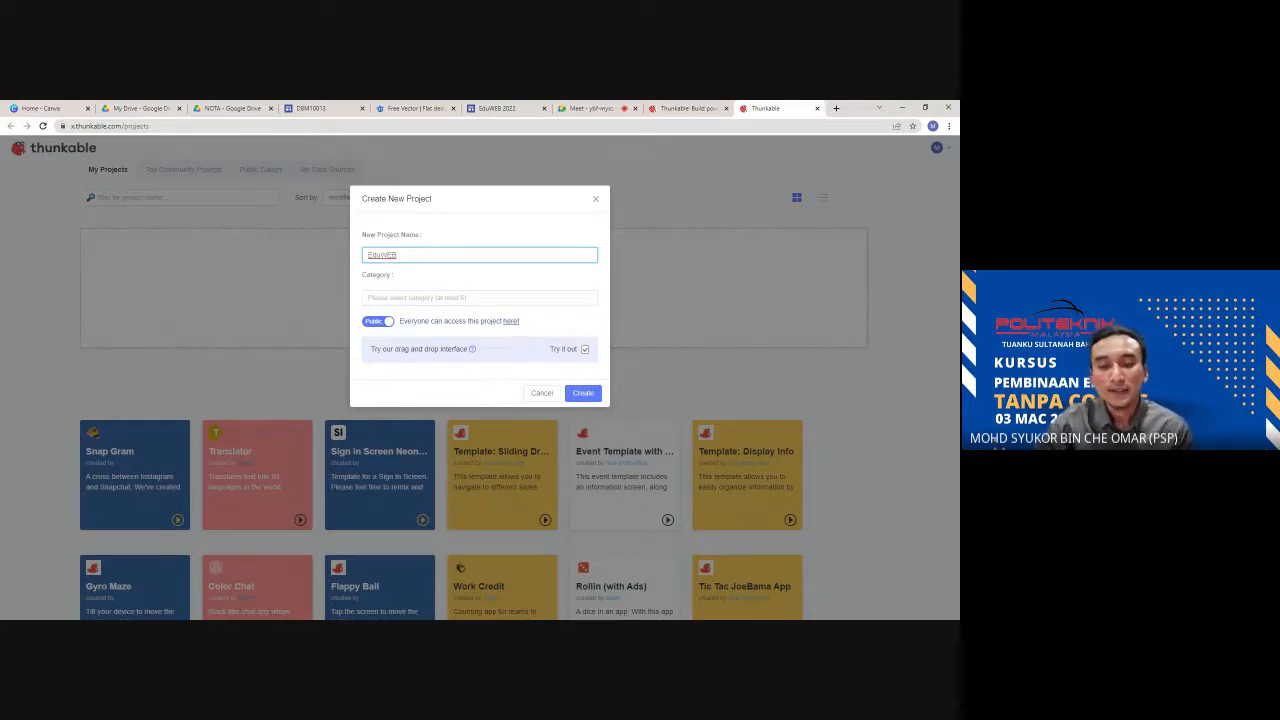
pyautogui.click(440, 297)
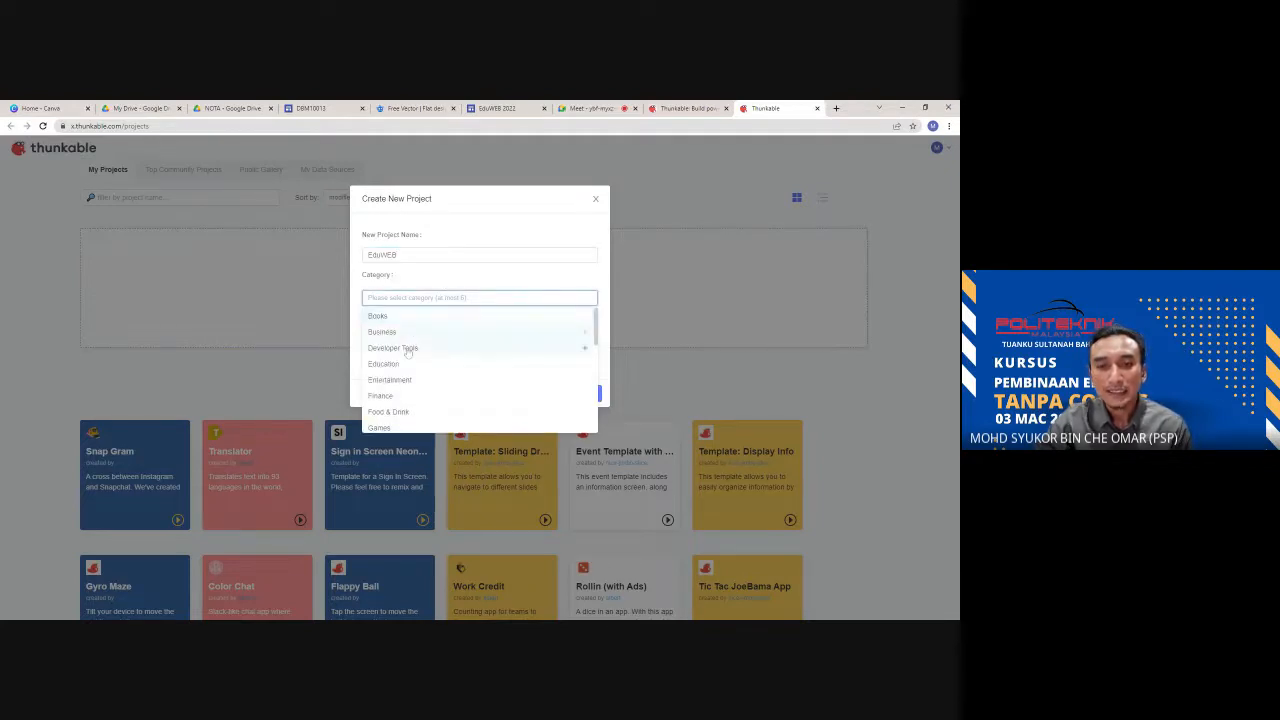
pyautogui.click(404, 366)
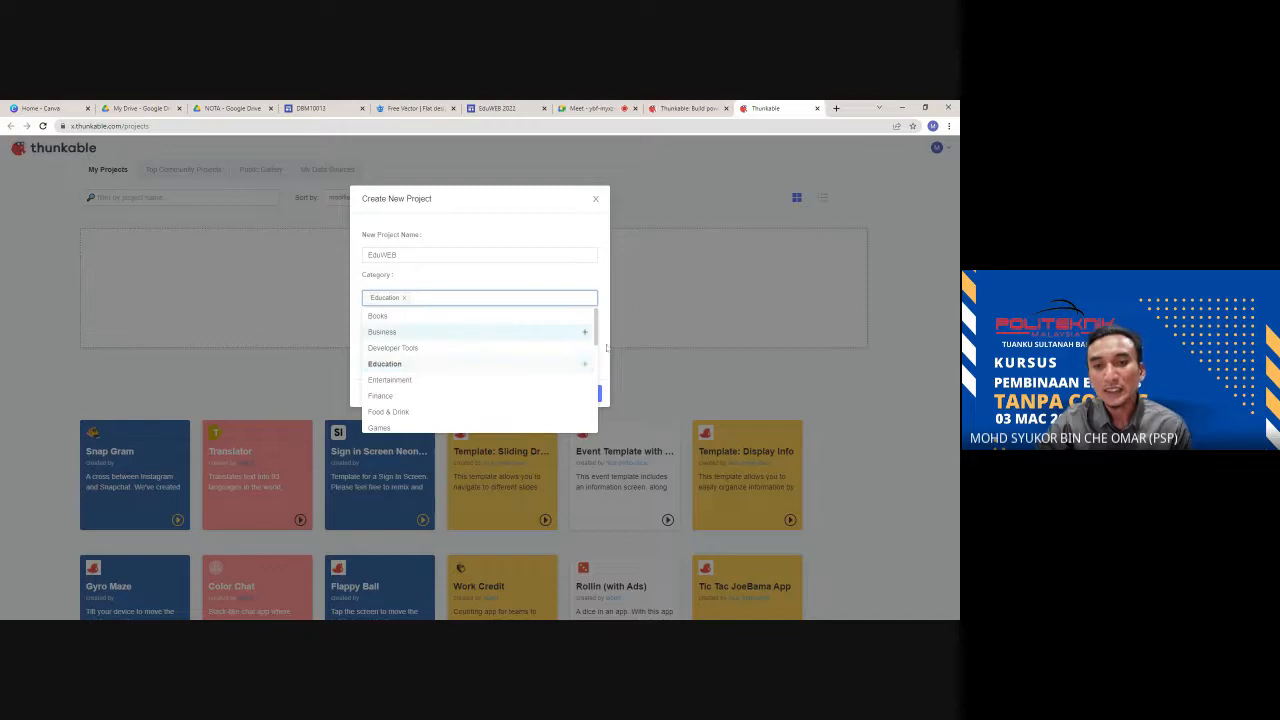
pyautogui.click(609, 323)
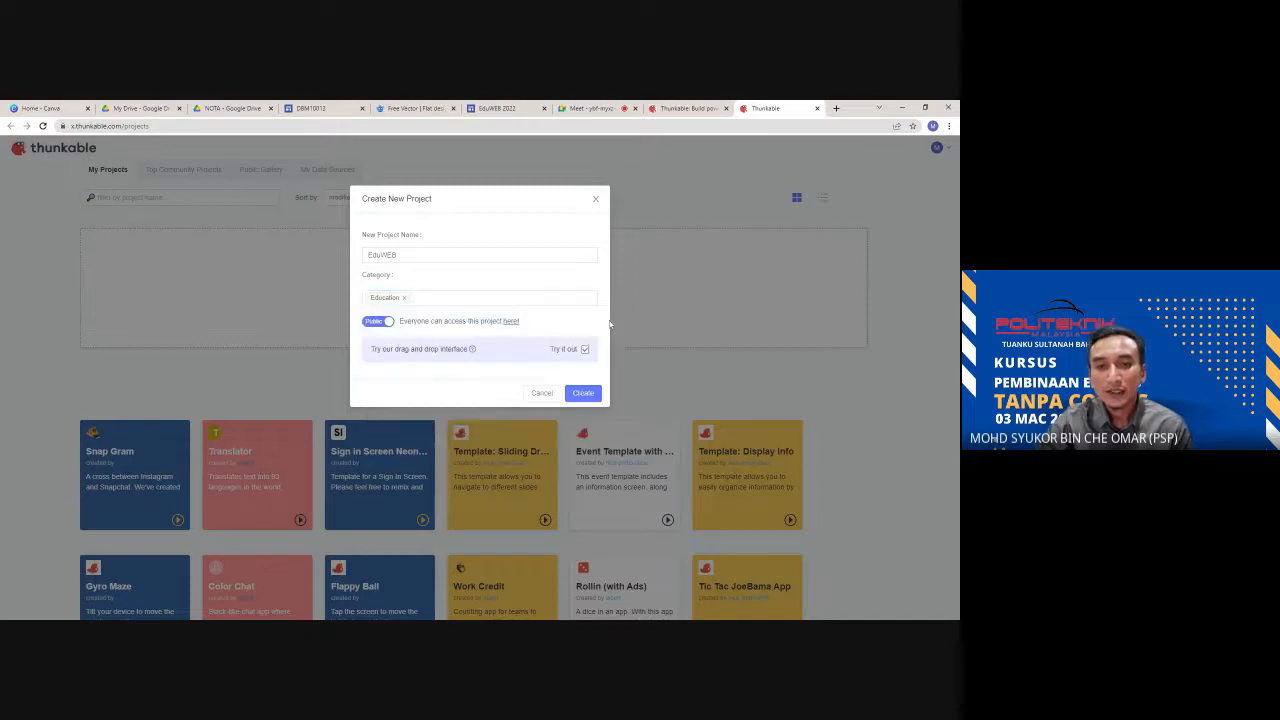
pyautogui.click(389, 322)
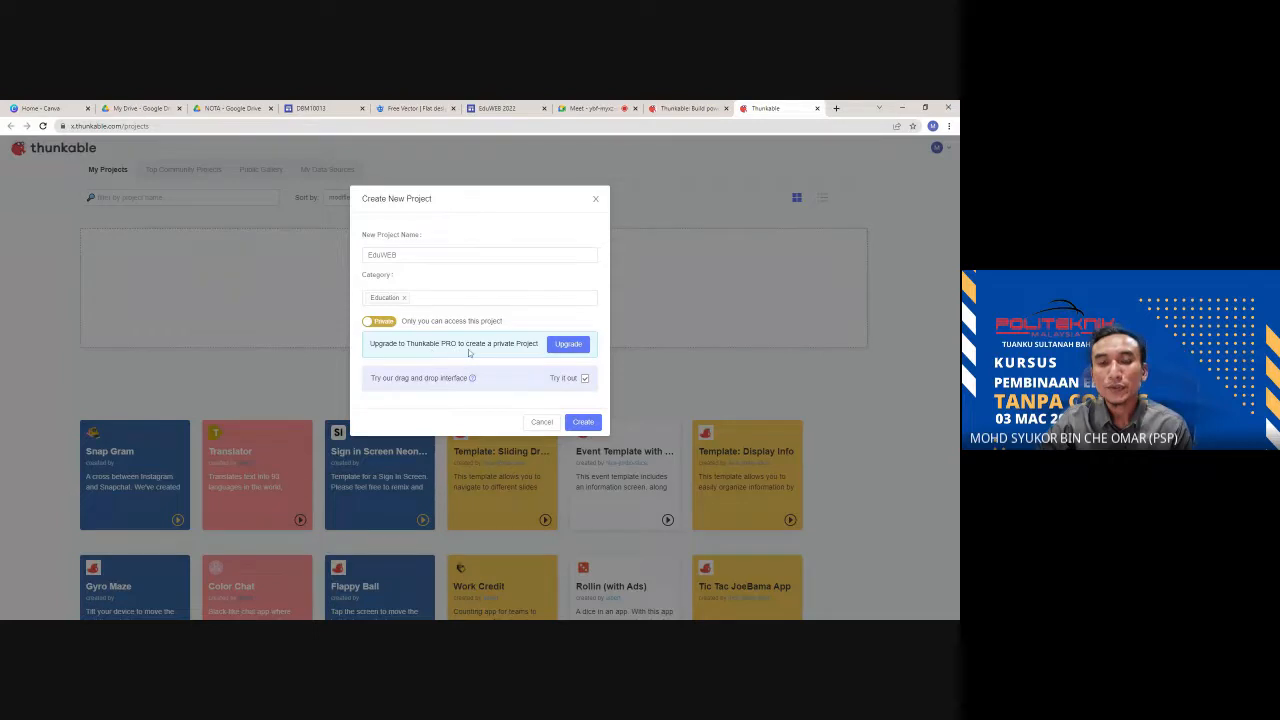
pyautogui.click(378, 323)
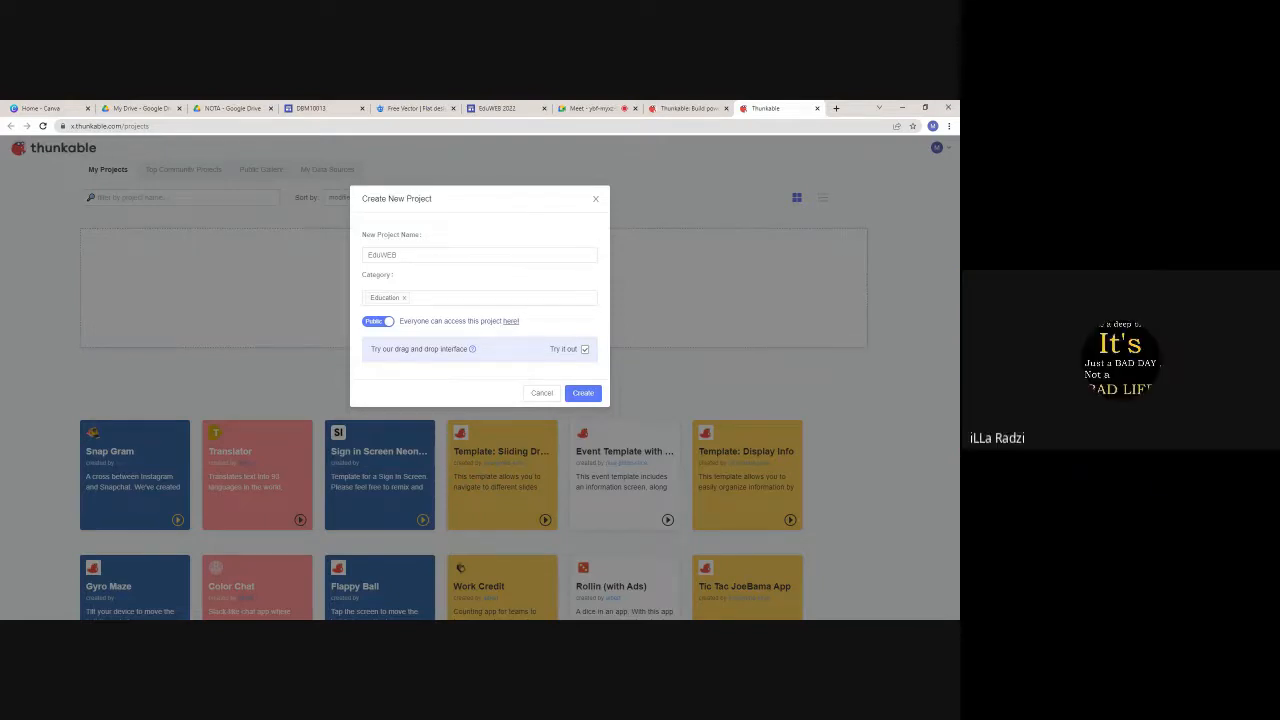
pyautogui.click(580, 395)
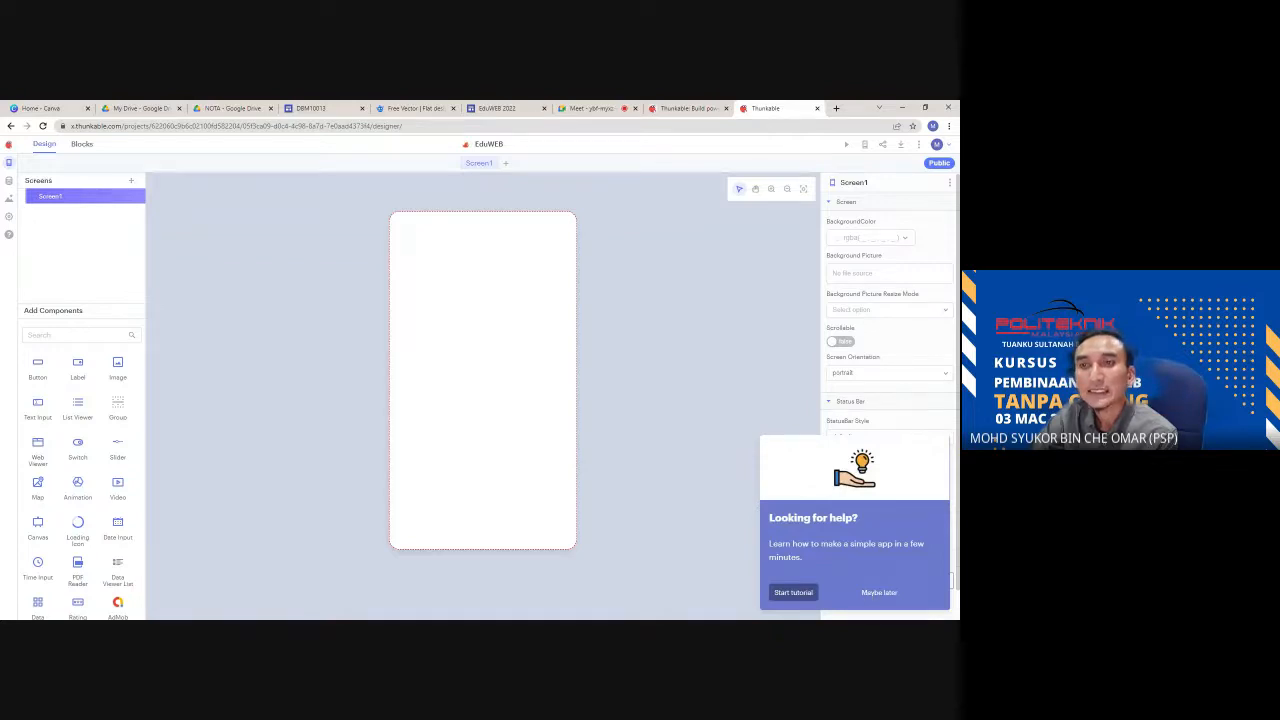
pyautogui.click(869, 594)
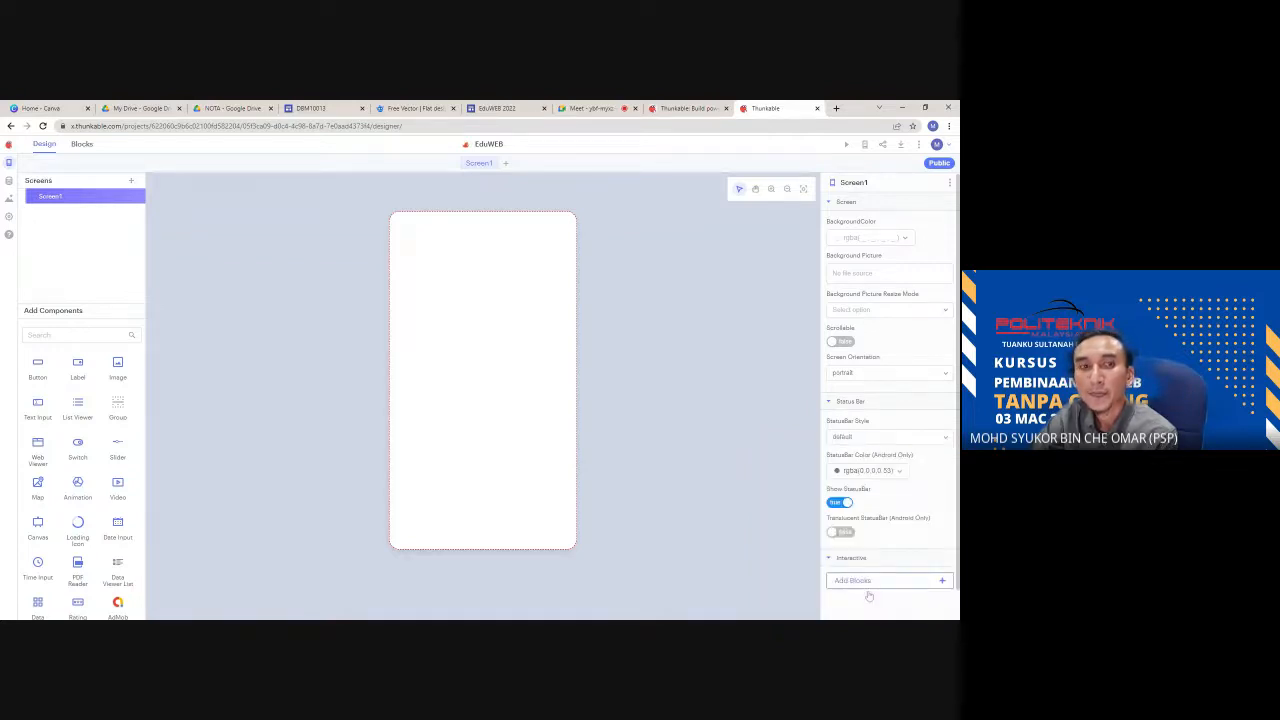
pyautogui.click(695, 109)
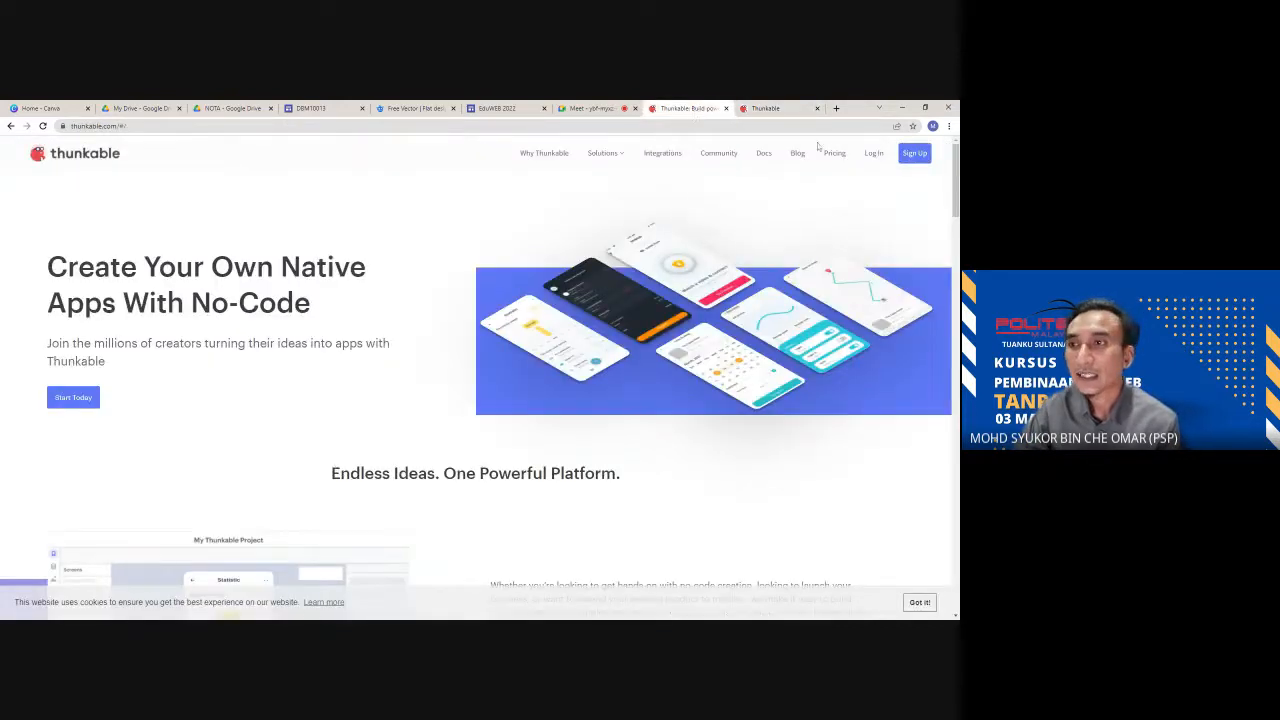
pyautogui.click(764, 109)
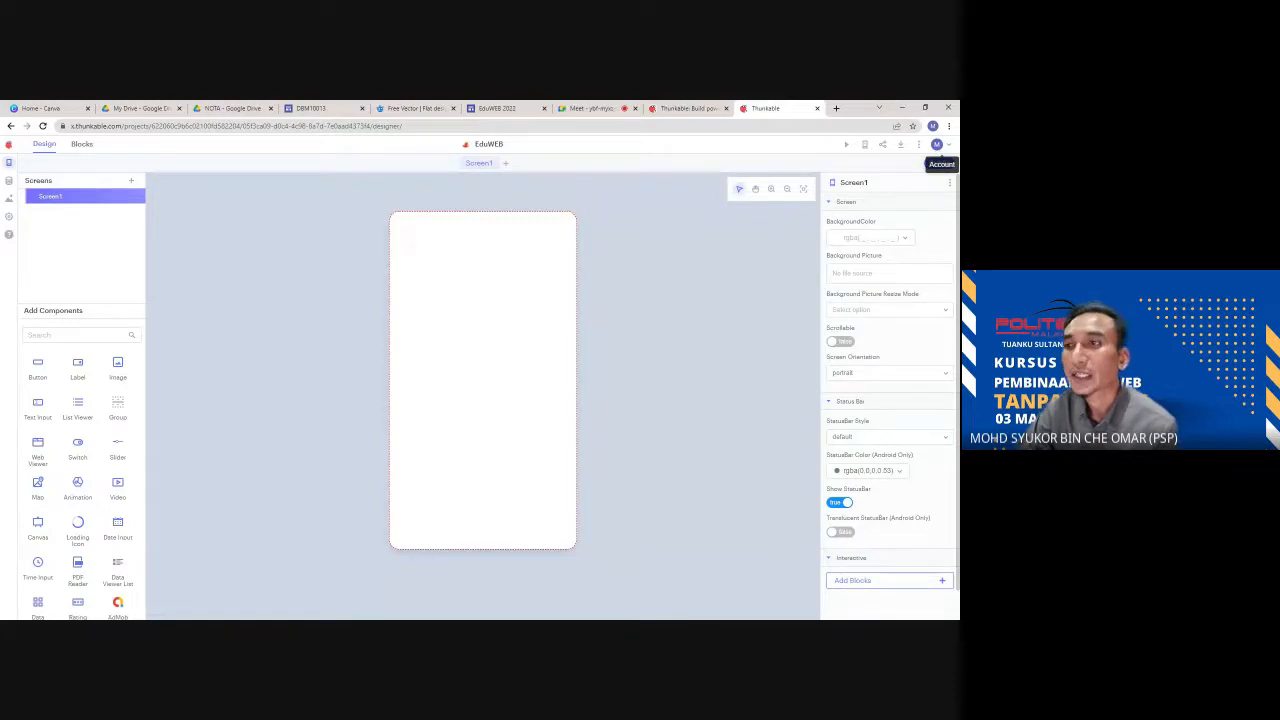
# - Review the account settings and compare the available membership plans
pyautogui.click(936, 144)
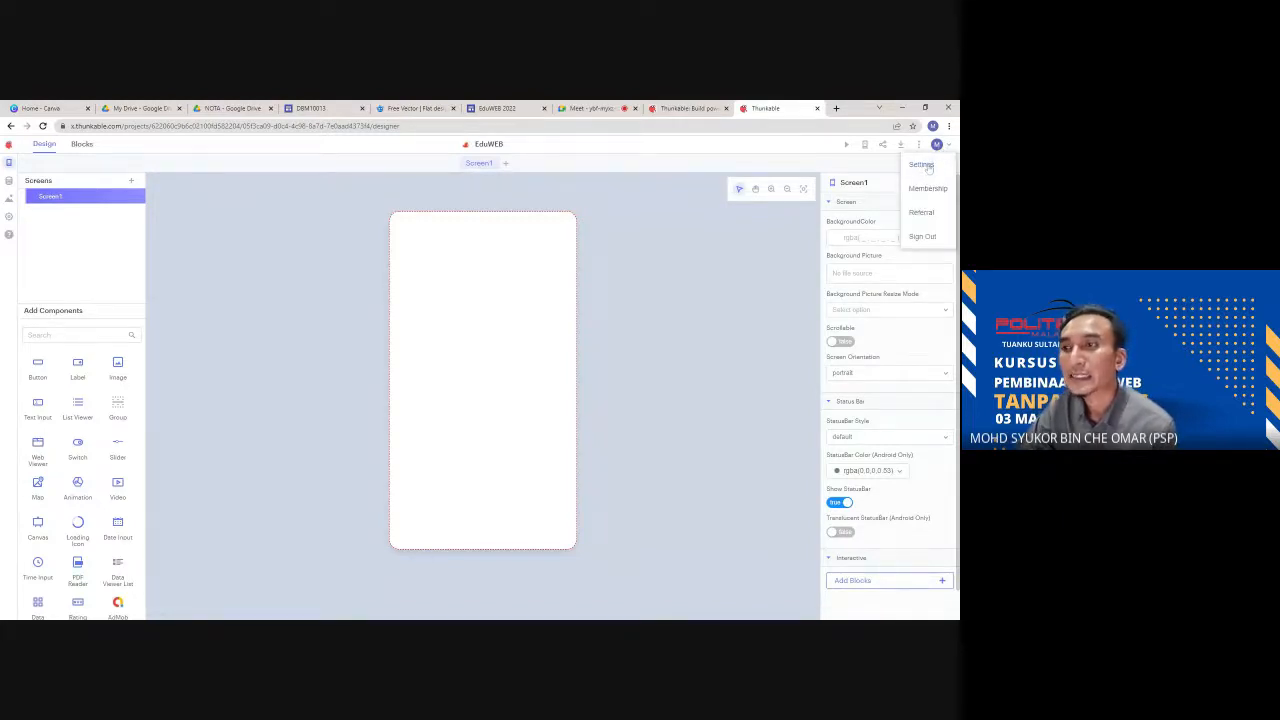
pyautogui.click(922, 165)
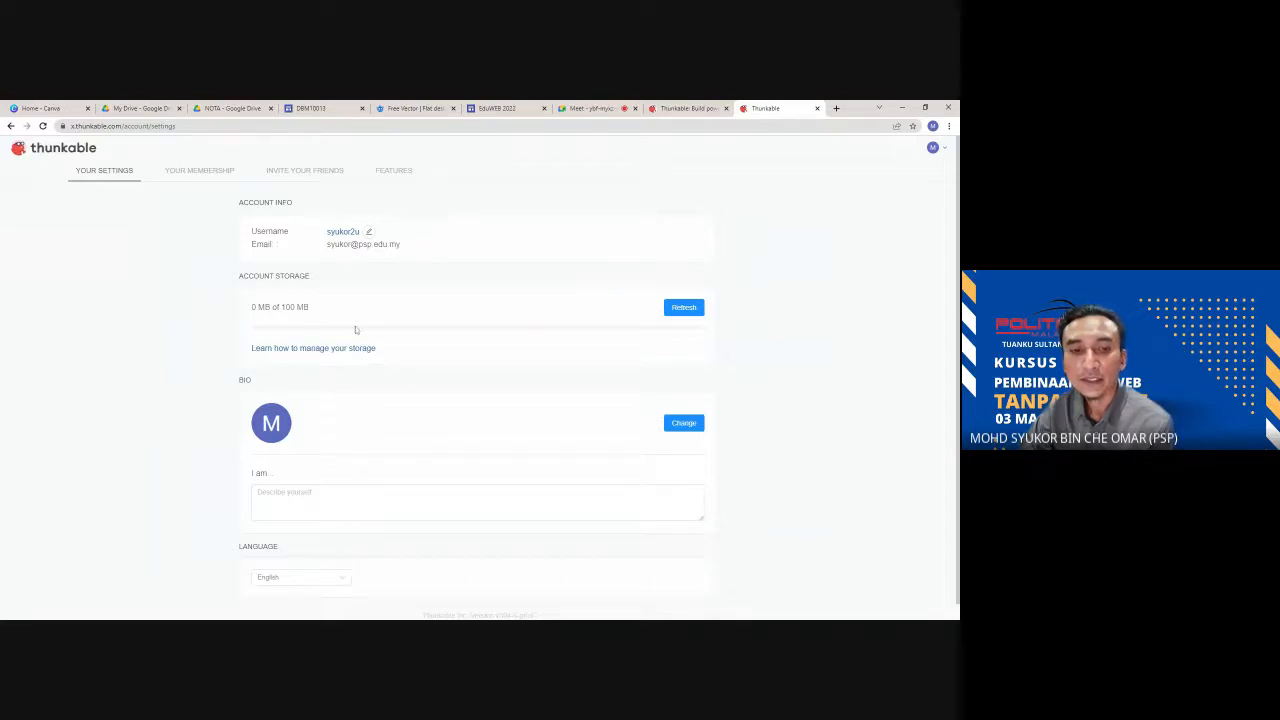
pyautogui.scroll(-1, 373, 318)
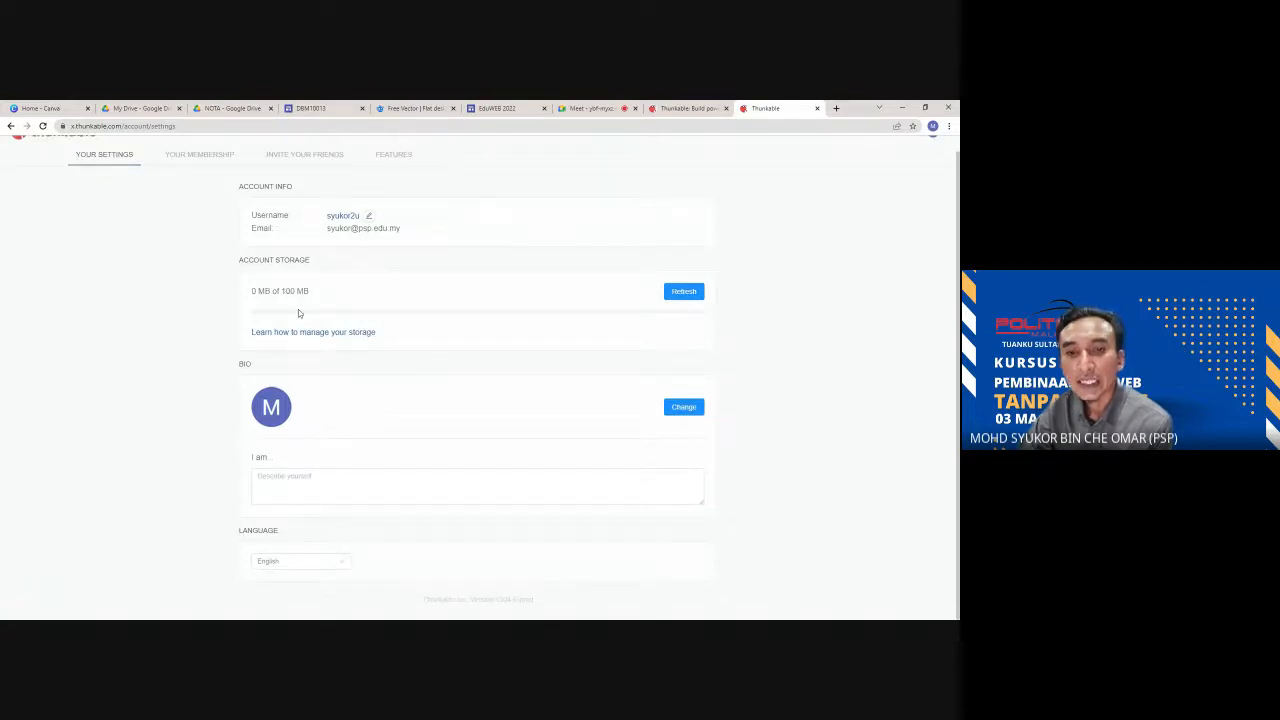
pyautogui.click(213, 165)
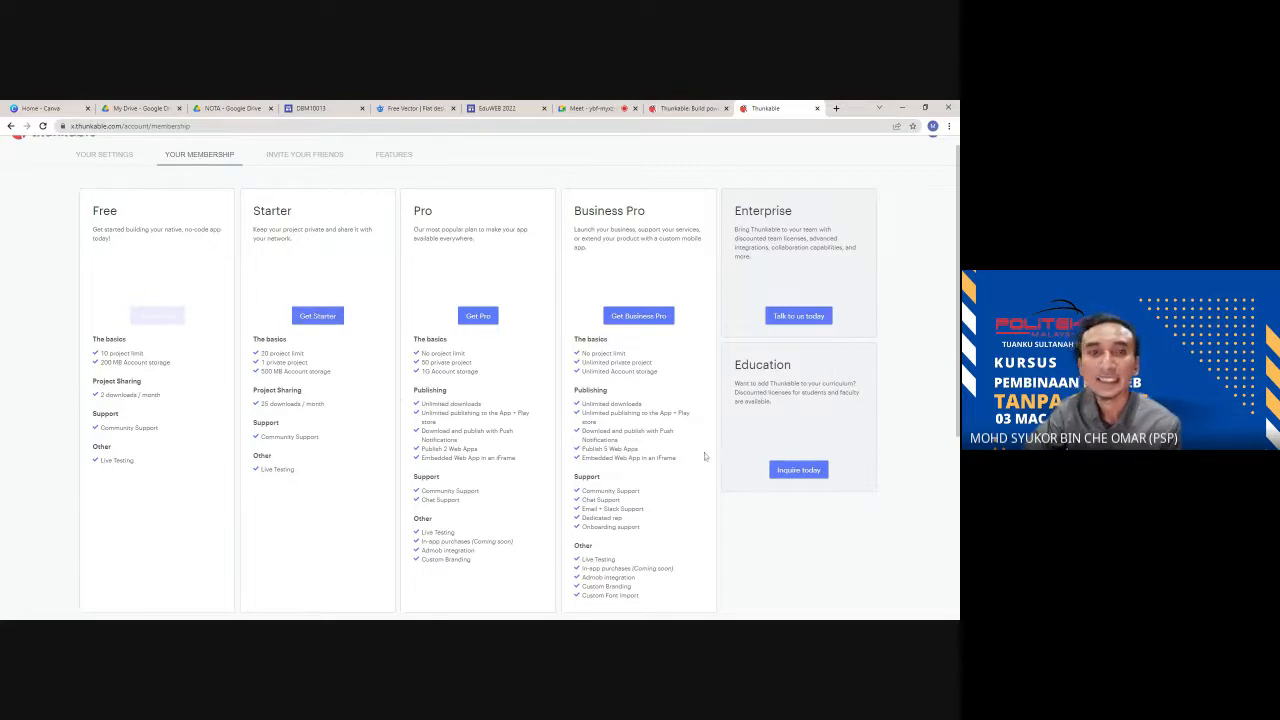
pyautogui.scroll(1, 941, 158)
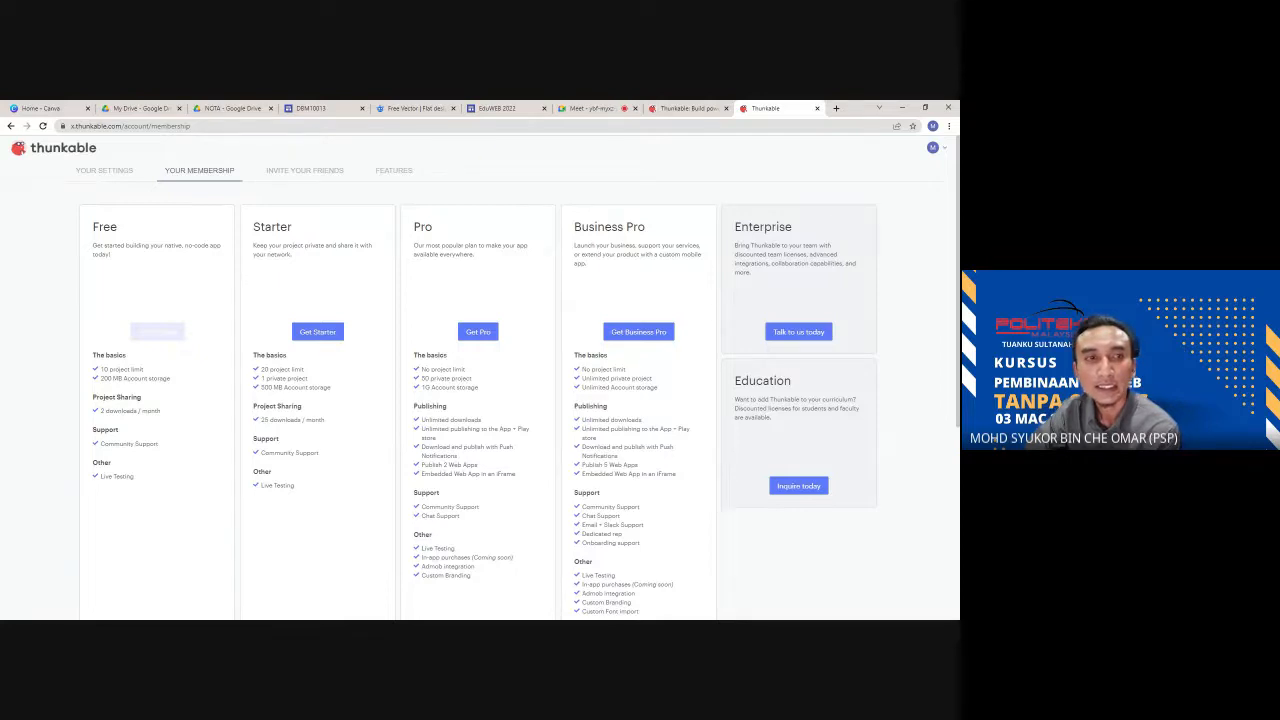
# - Reopen the EduWEB project from the project list and look through its download, publishing and project management options
pyautogui.click(49, 150)
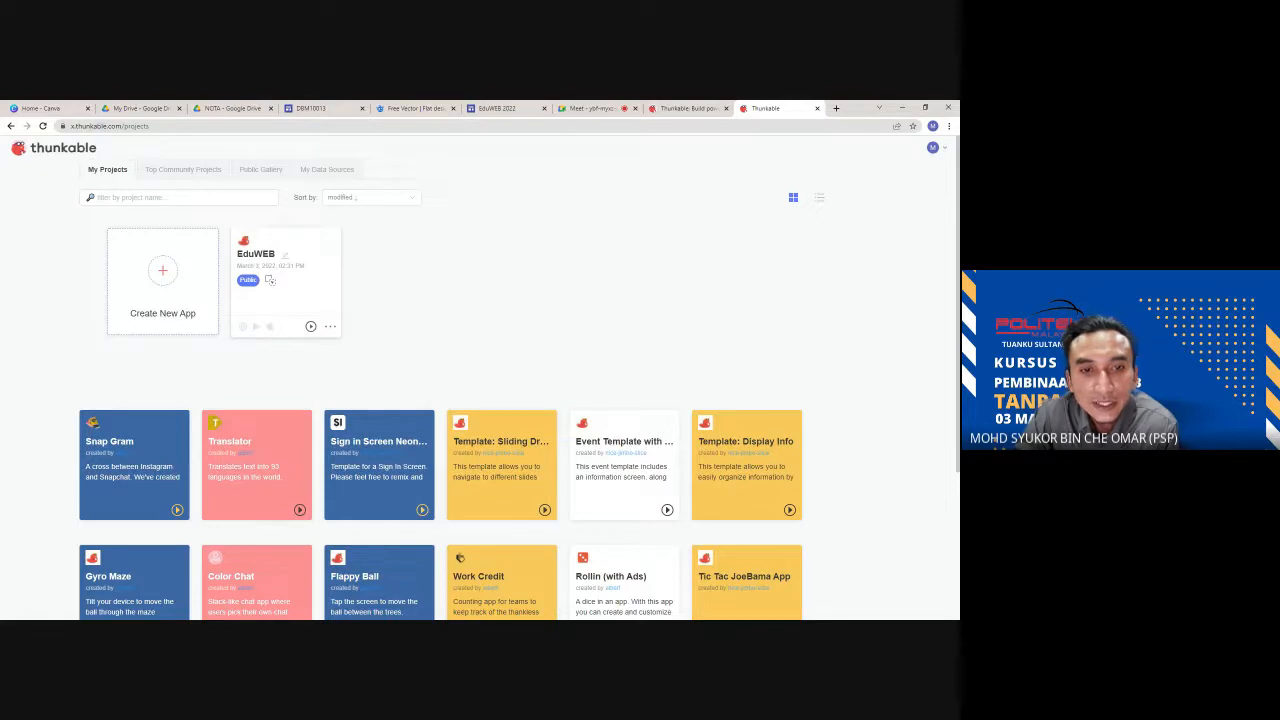
pyautogui.click(309, 283)
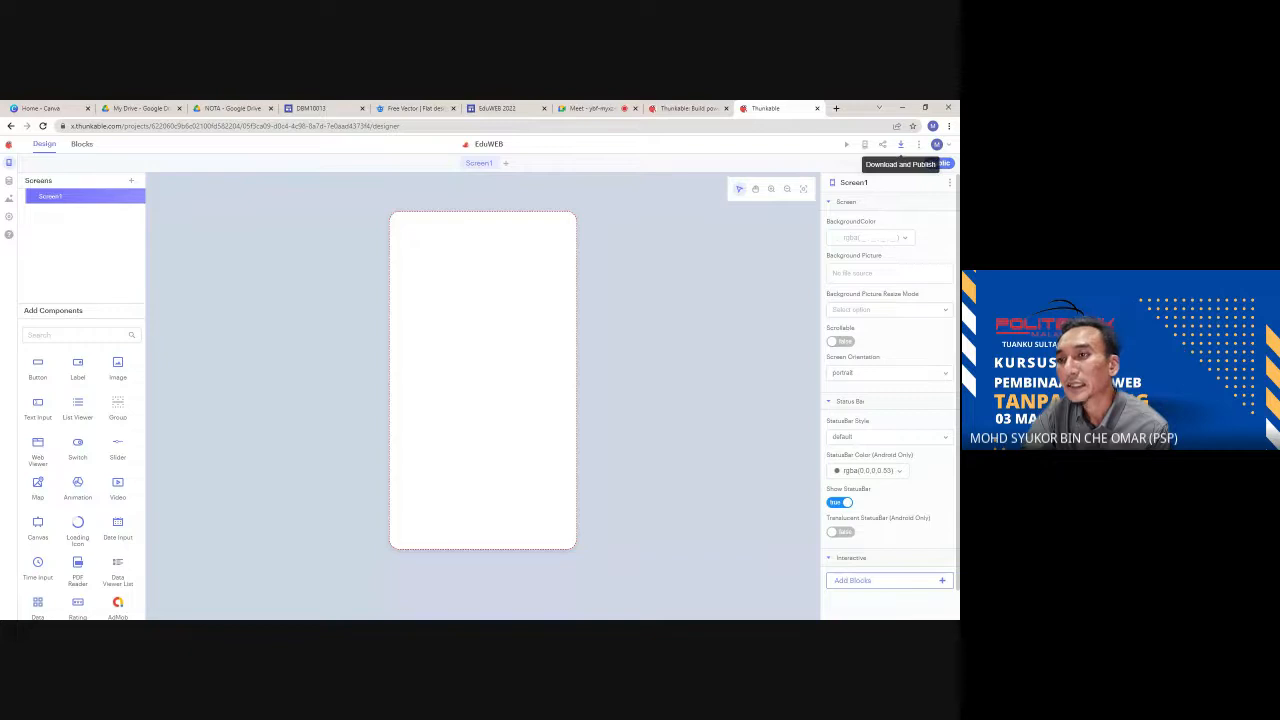
pyautogui.click(901, 145)
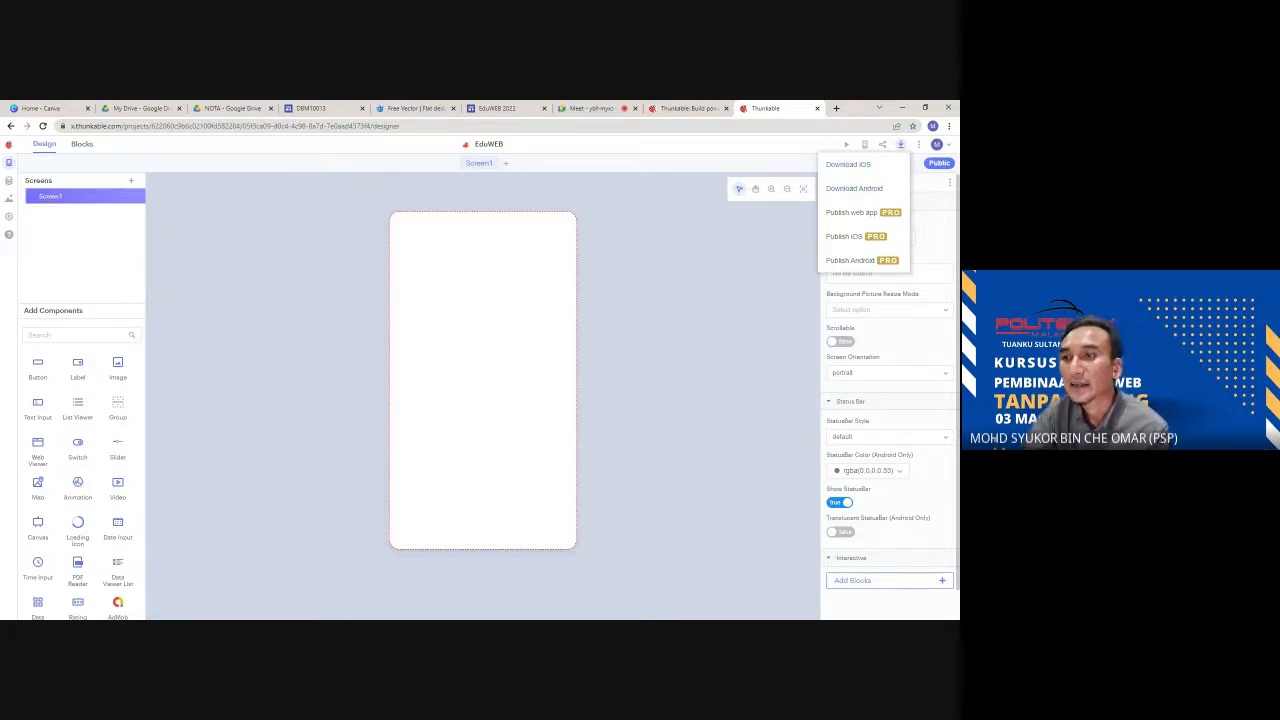
pyautogui.click(921, 146)
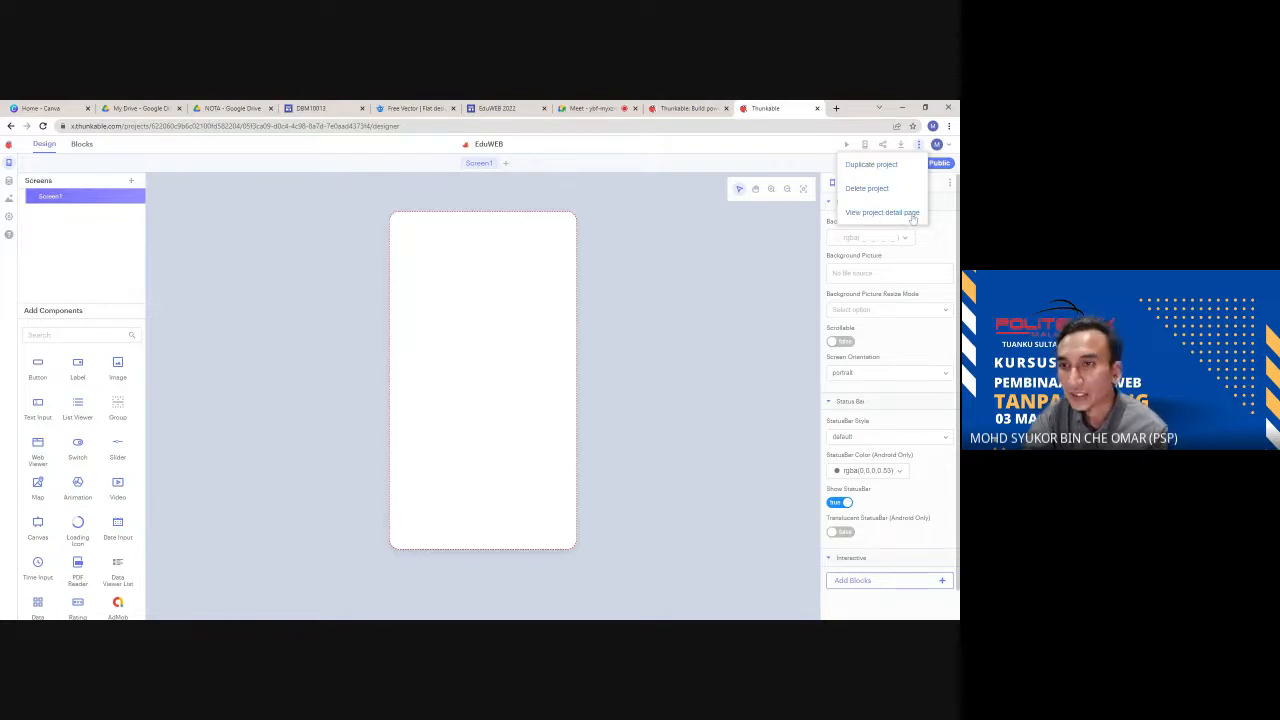
pyautogui.click(796, 232)
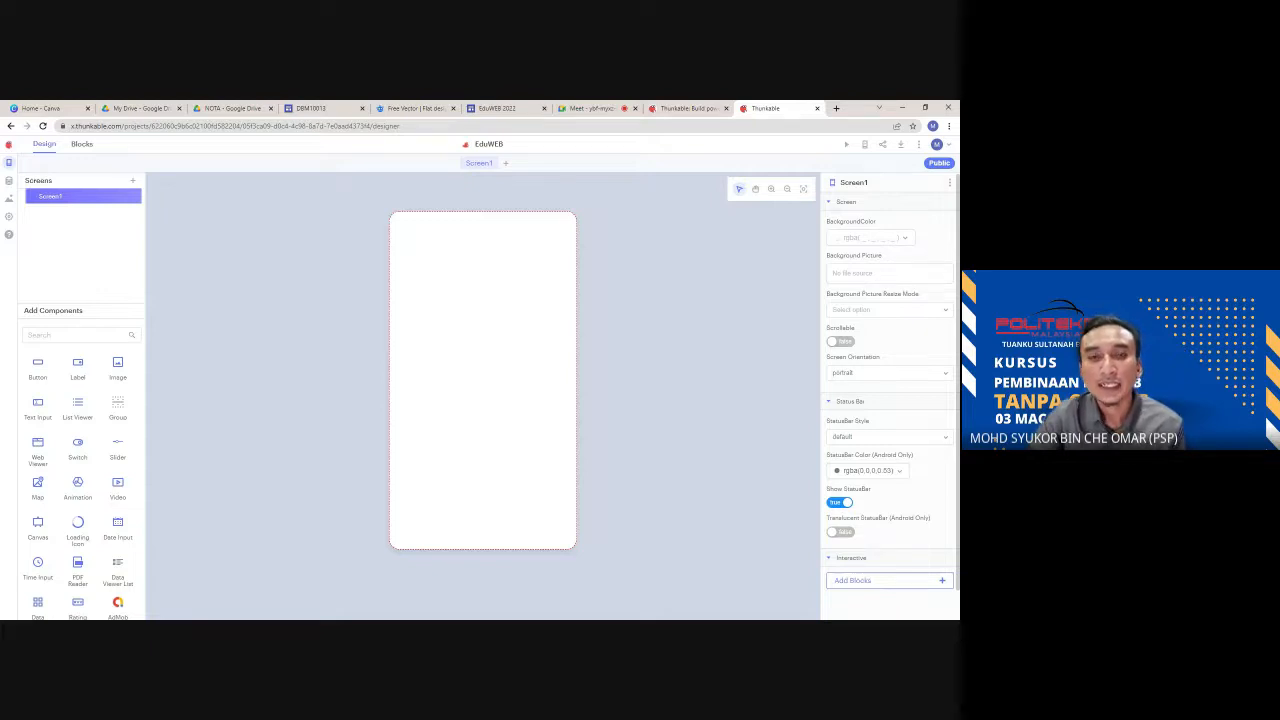
# - Rename Screen1 as Homepage
pyautogui.doubleClick(119, 198)
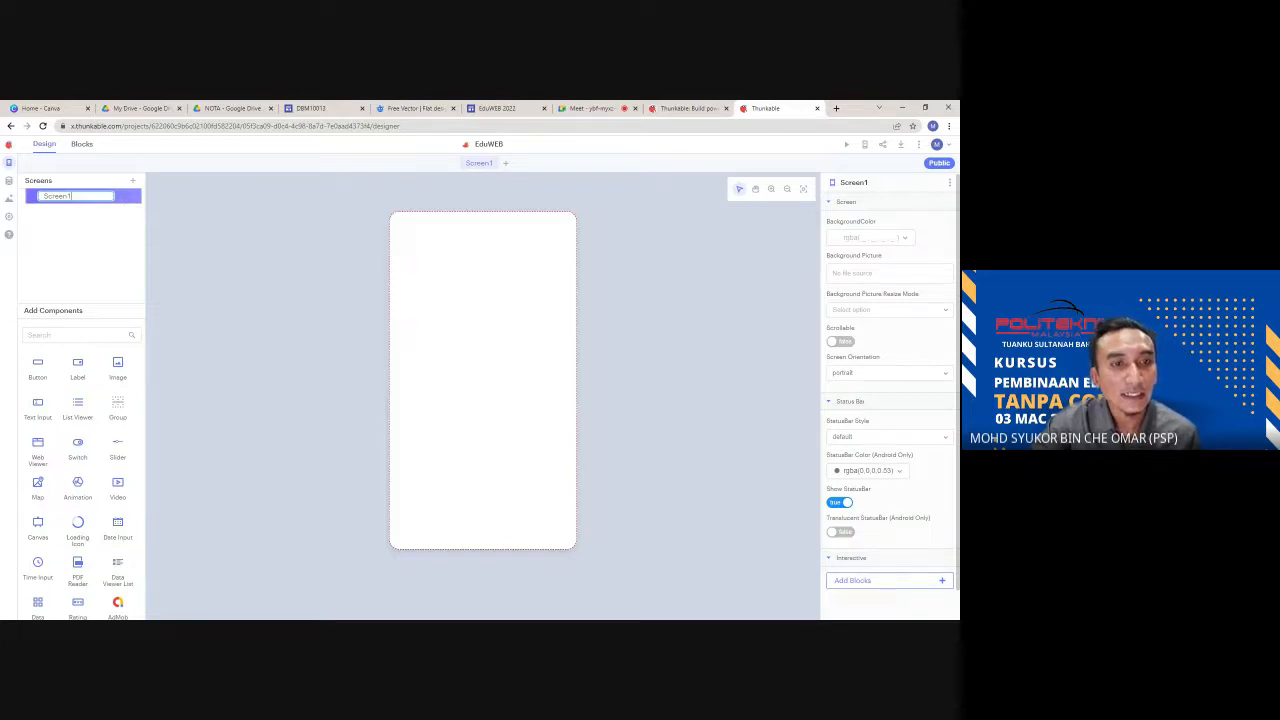
pyautogui.press('BackSpace')
pyautogui.press('BackSpace')
pyautogui.press('BackSpace')
pyautogui.press('BackSpace')
pyautogui.press('BackSpace')
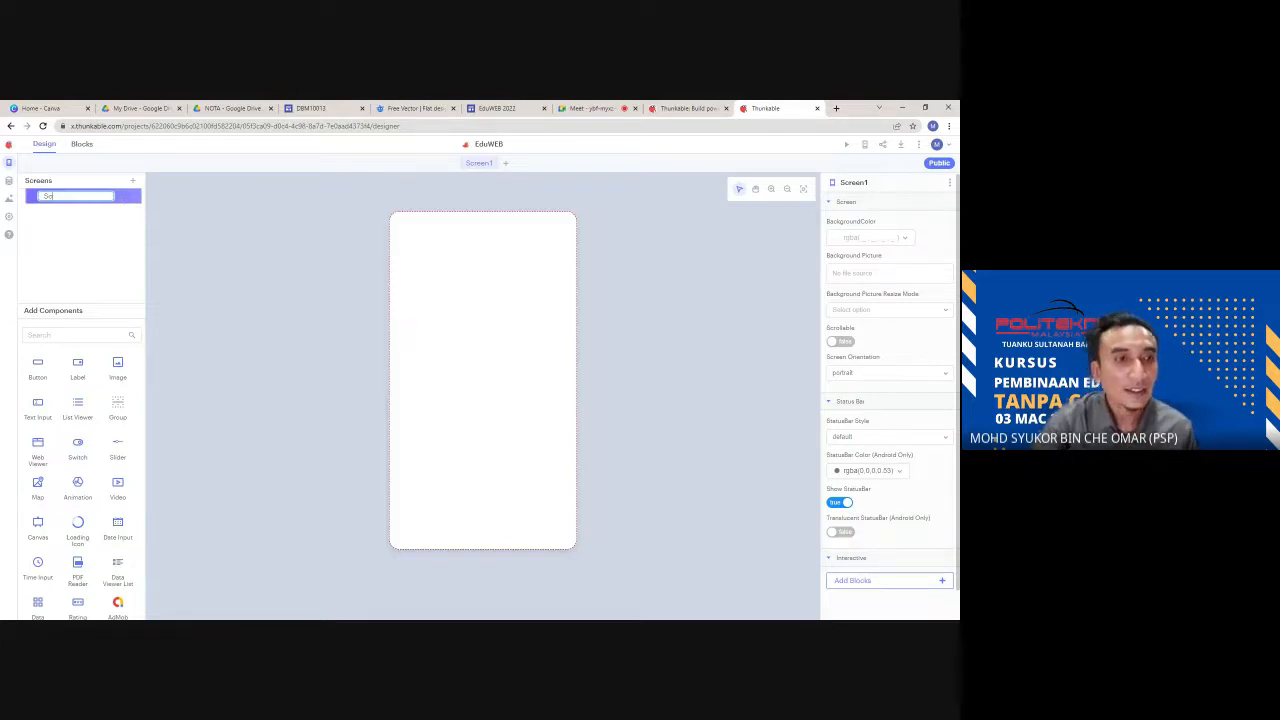
pyautogui.press('BackSpace')
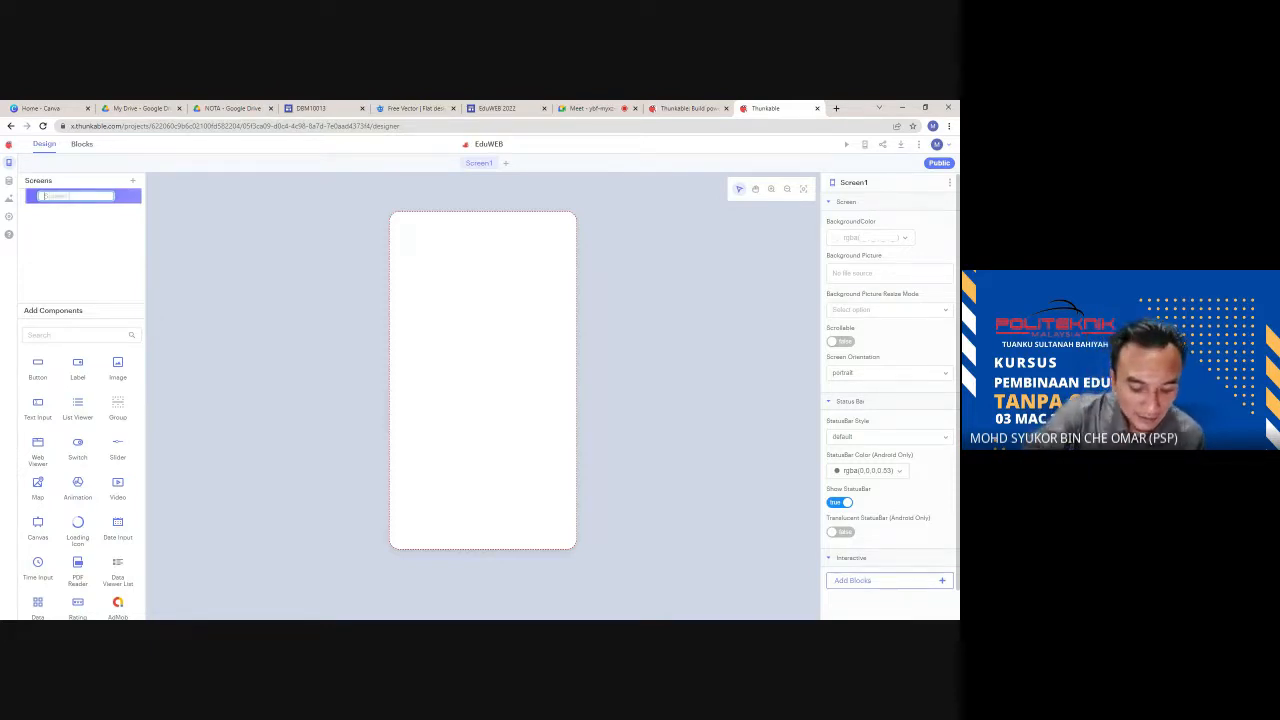
pyautogui.write('He')
pyautogui.write('me')
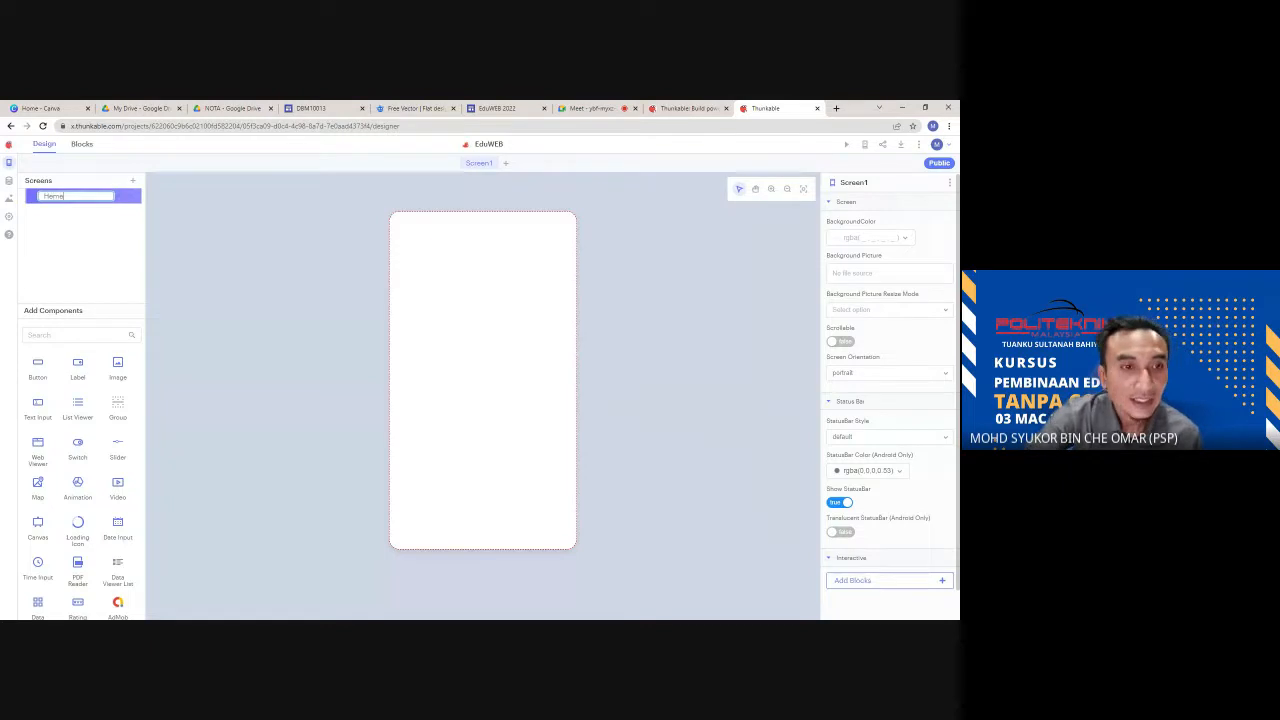
pyautogui.press('BackSpace')
pyautogui.press('BackSpace')
pyautogui.press('BackSpace')
pyautogui.write('o')
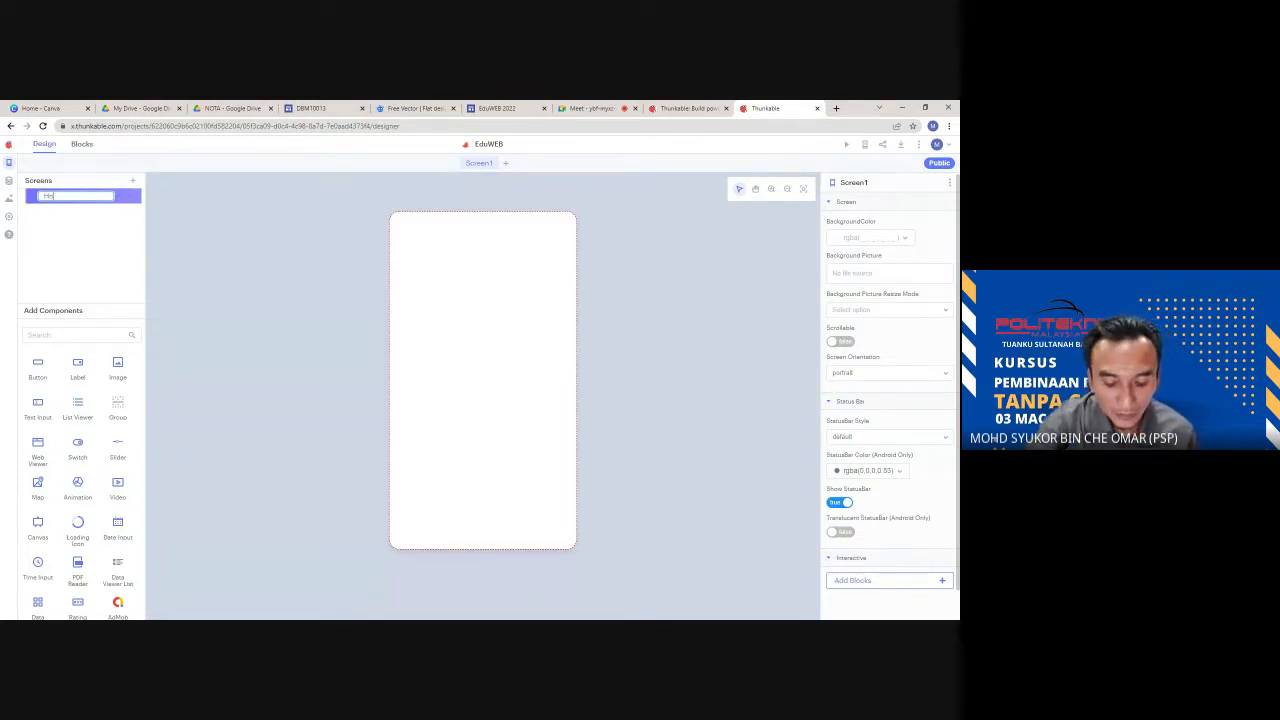
pyautogui.write('mepage')
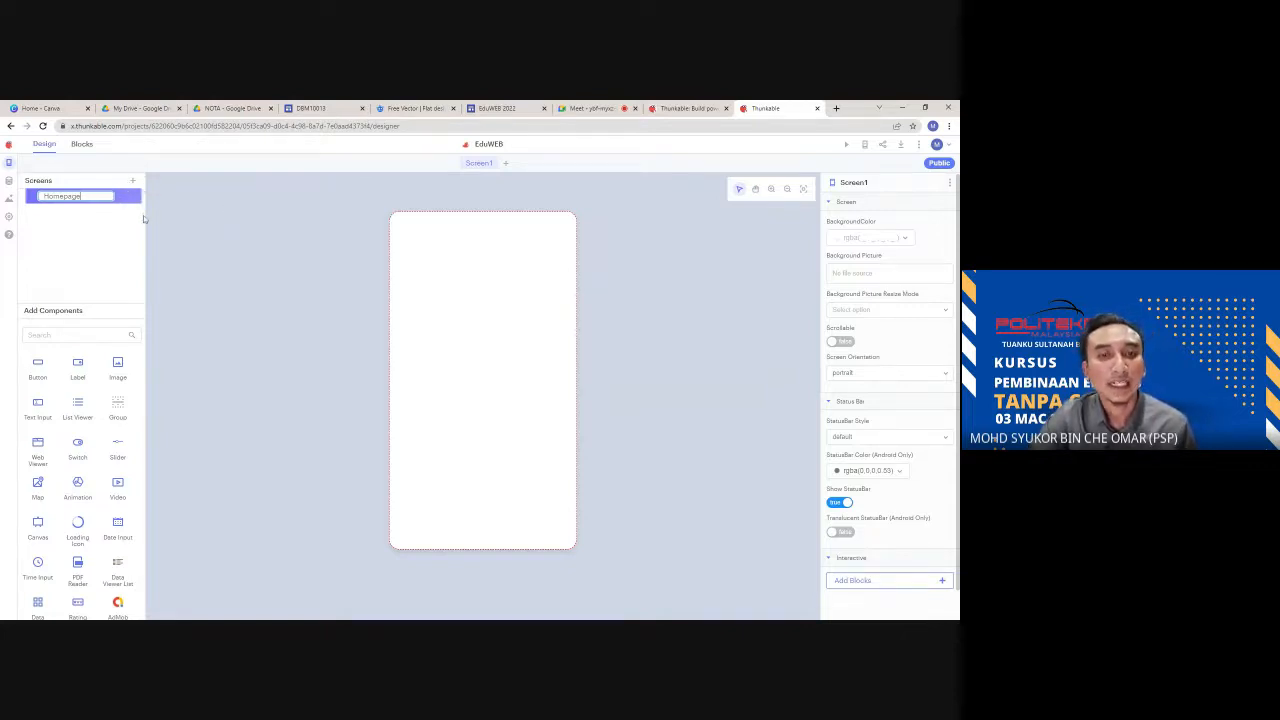
pyautogui.click(224, 211)
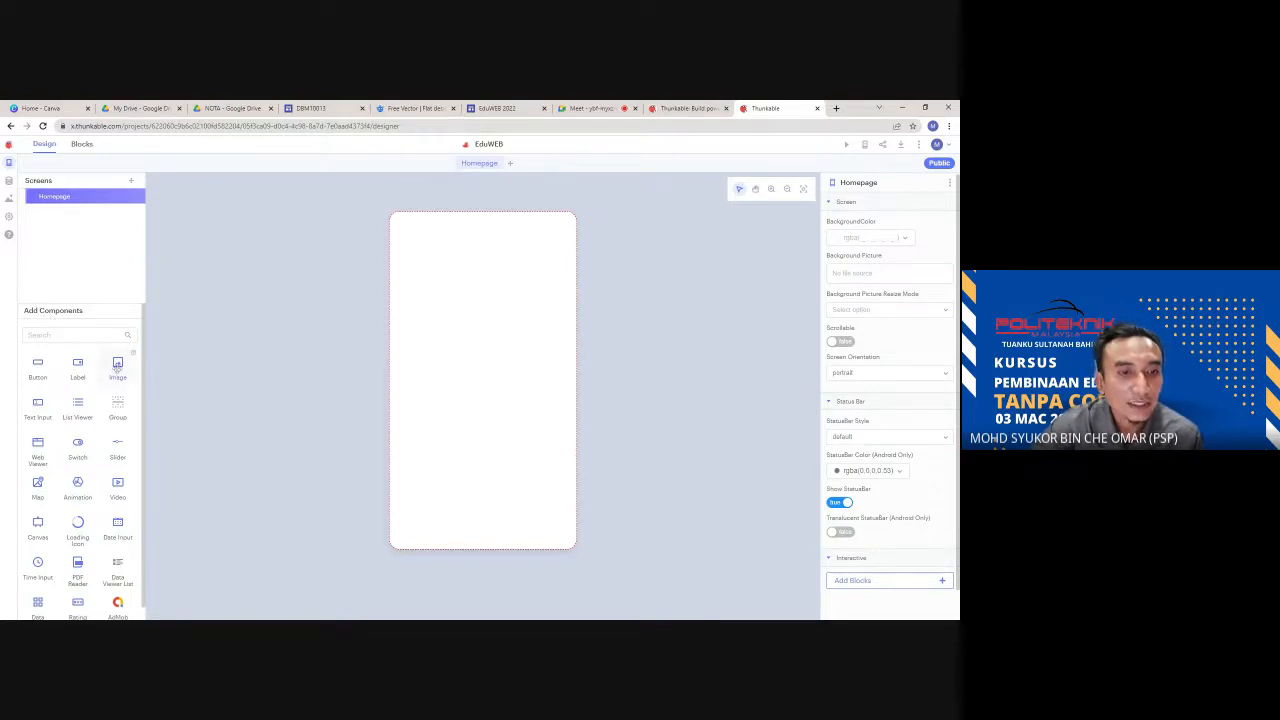
# - Add an image component to the upper part of Homepage, centred horizontally at about X 138, Y 84
pyautogui.moveTo(117, 368); pyautogui.dragTo(408, 239)
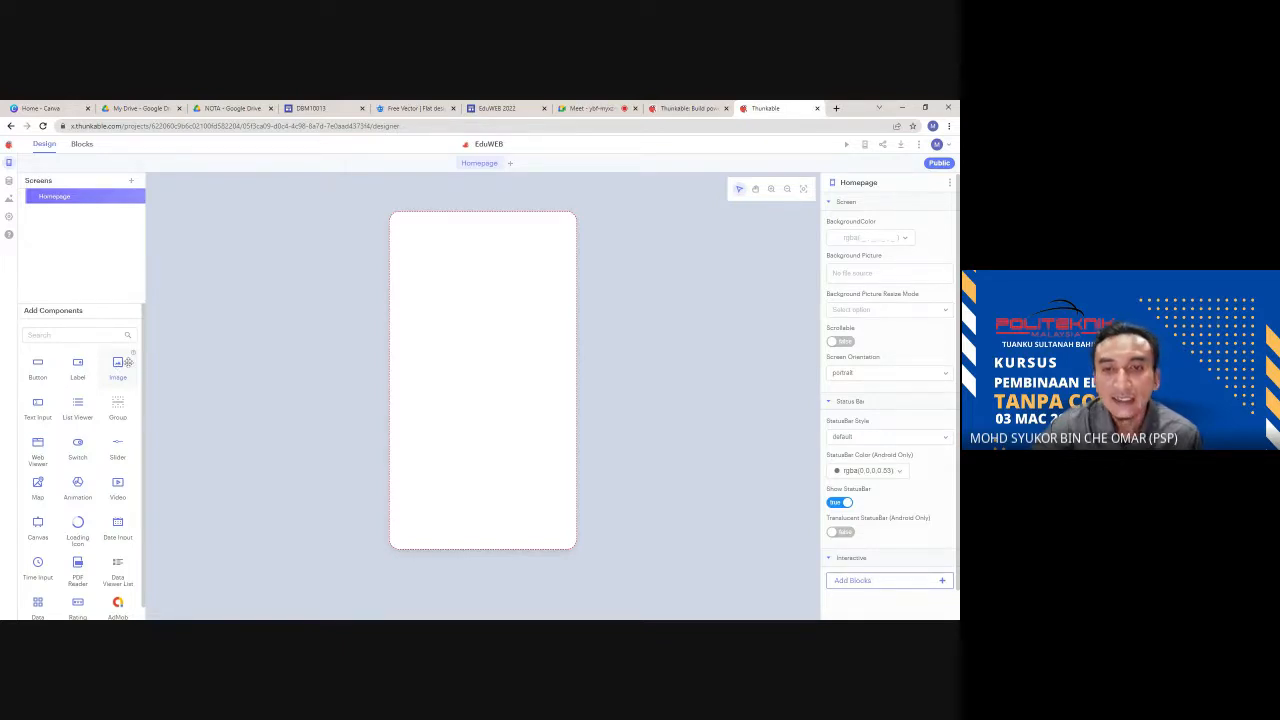
pyautogui.moveTo(127, 362); pyautogui.dragTo(128, 362)
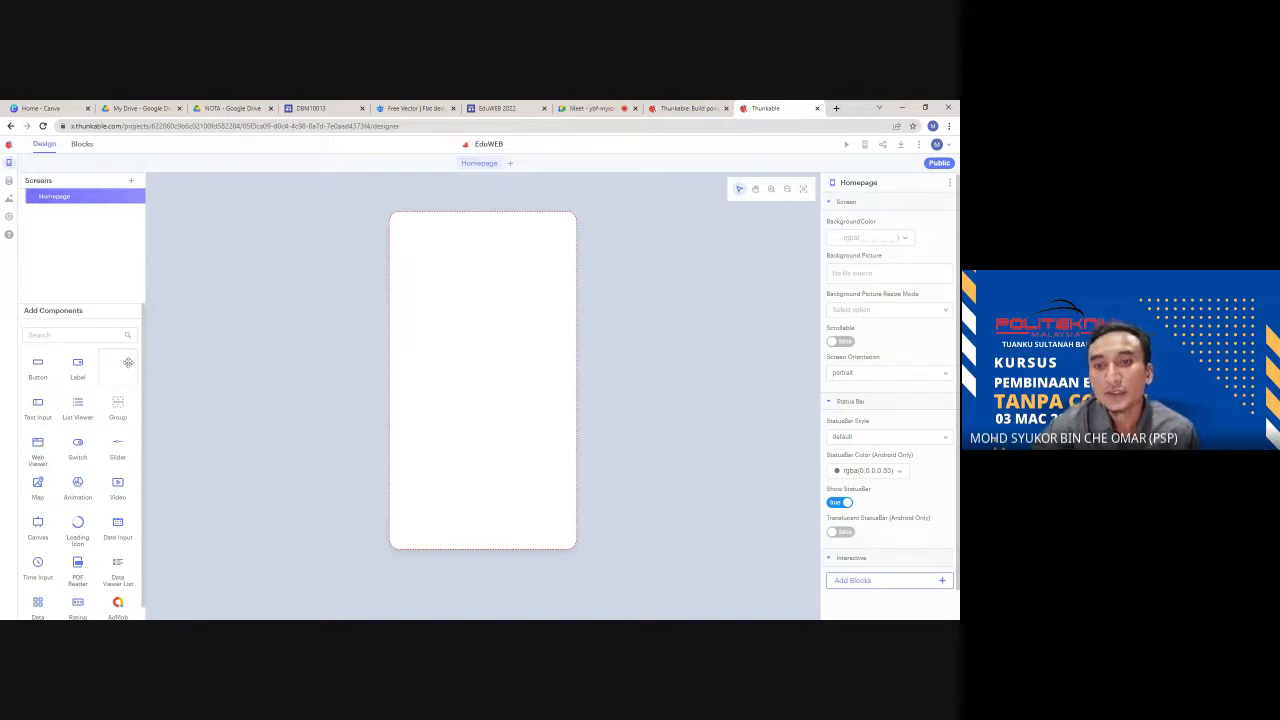
pyautogui.moveTo(128, 362); pyautogui.dragTo(491, 292)
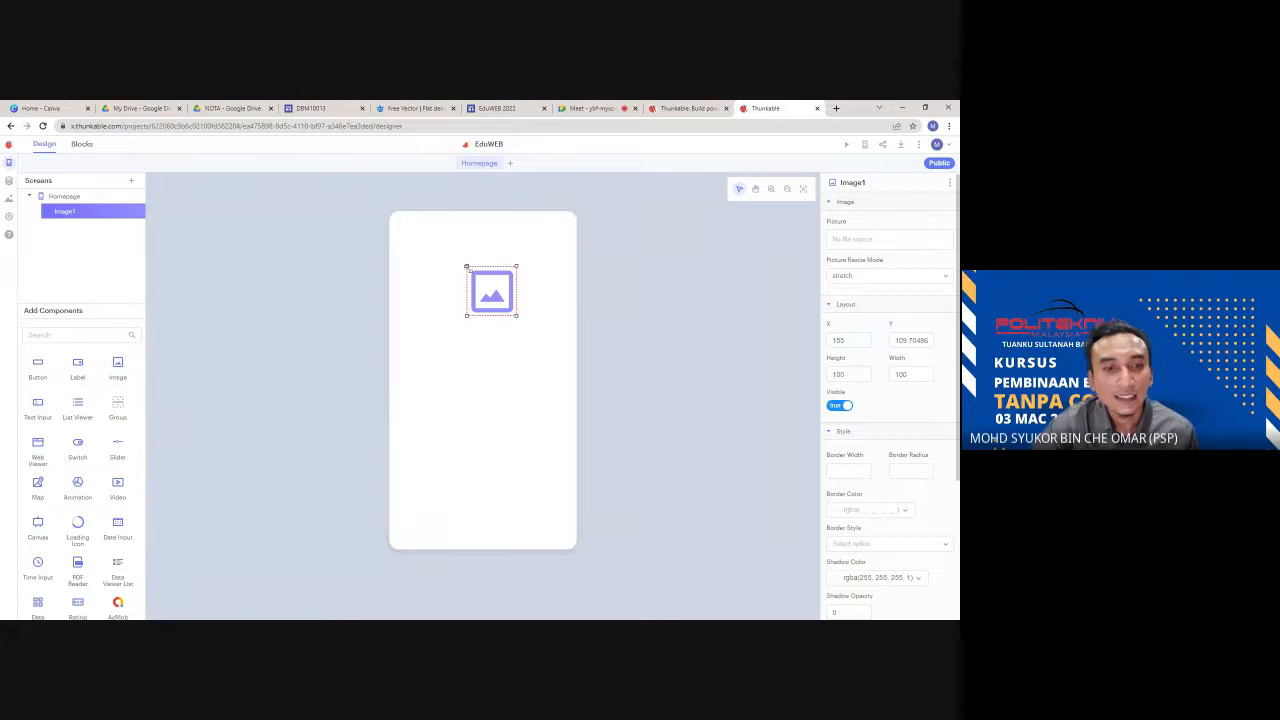
pyautogui.moveTo(499, 285)
pyautogui.mouseDown()
pyautogui.moveTo(479, 259)
pyautogui.moveTo(428, 307)
pyautogui.moveTo(490, 277)
pyautogui.moveTo(495, 290)
pyautogui.moveTo(439, 292)
pyautogui.moveTo(473, 301)
pyautogui.moveTo(477, 282)
pyautogui.mouseUp()
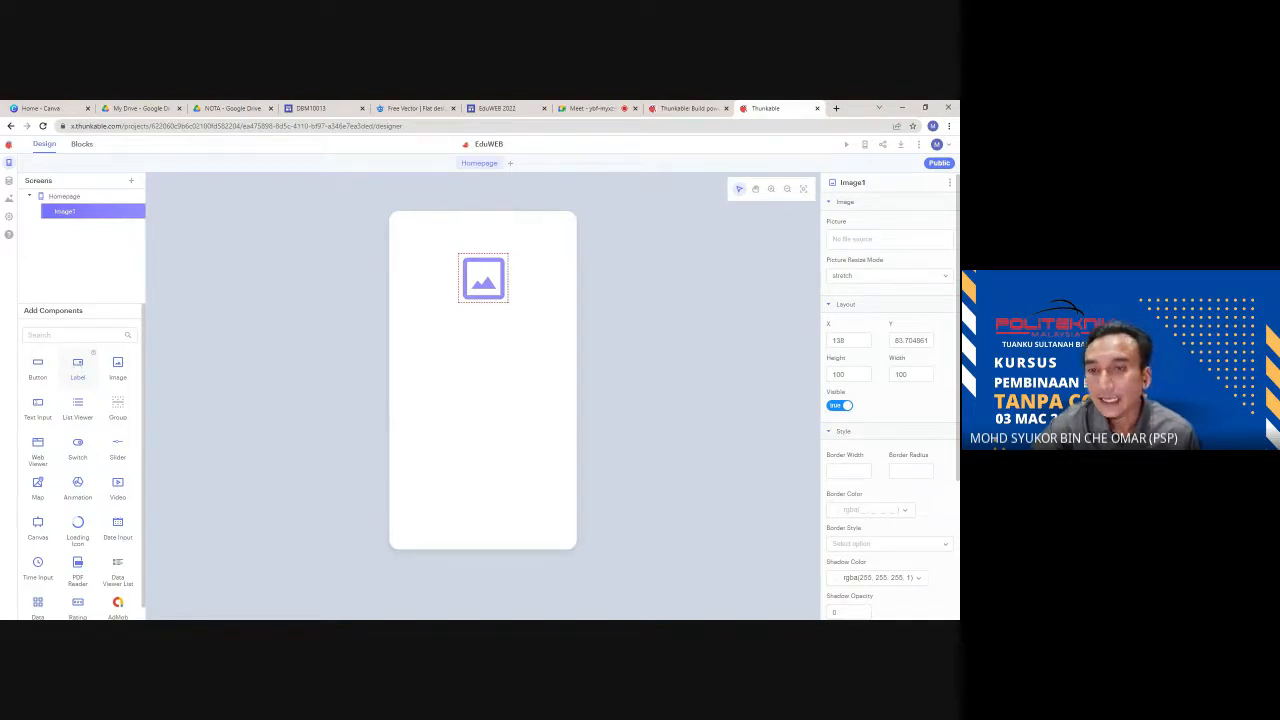
# - Add a label component below the image and centre it horizontally under it
pyautogui.moveTo(92, 352); pyautogui.dragTo(483, 358)
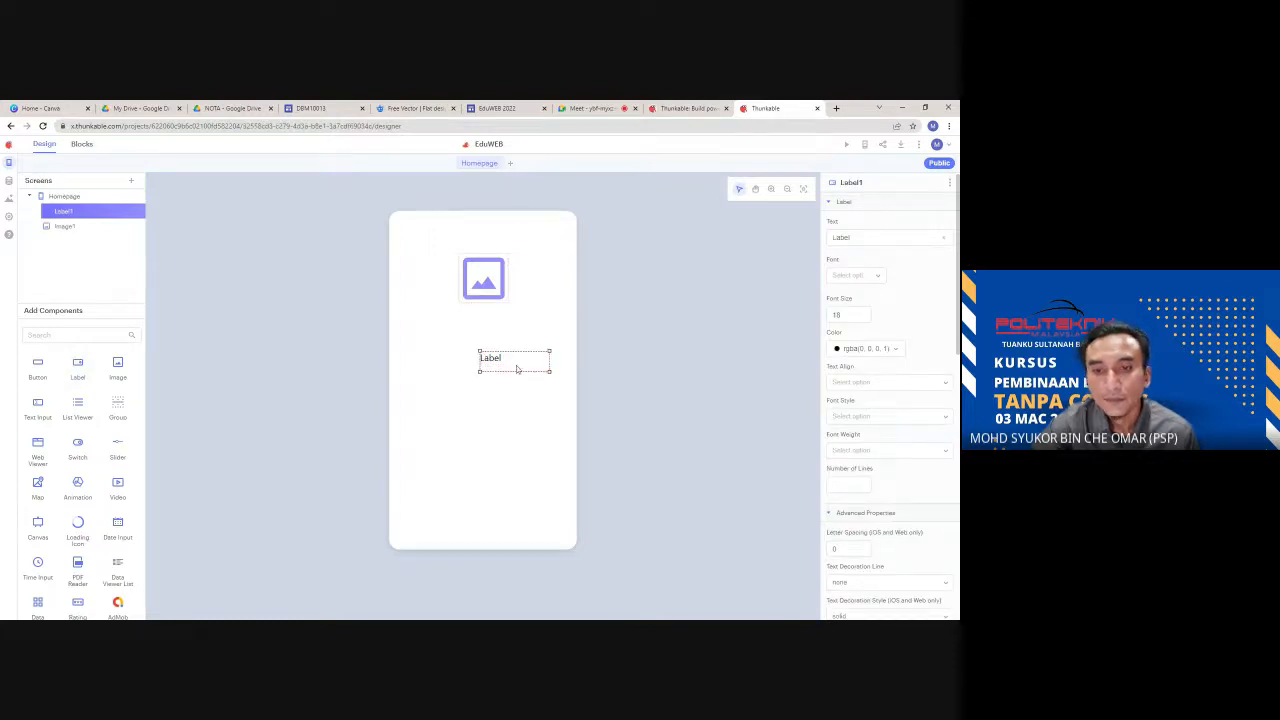
pyautogui.moveTo(517, 369); pyautogui.dragTo(487, 357)
pyautogui.click(491, 403)
pyautogui.click(493, 400)
pyautogui.click(478, 359)
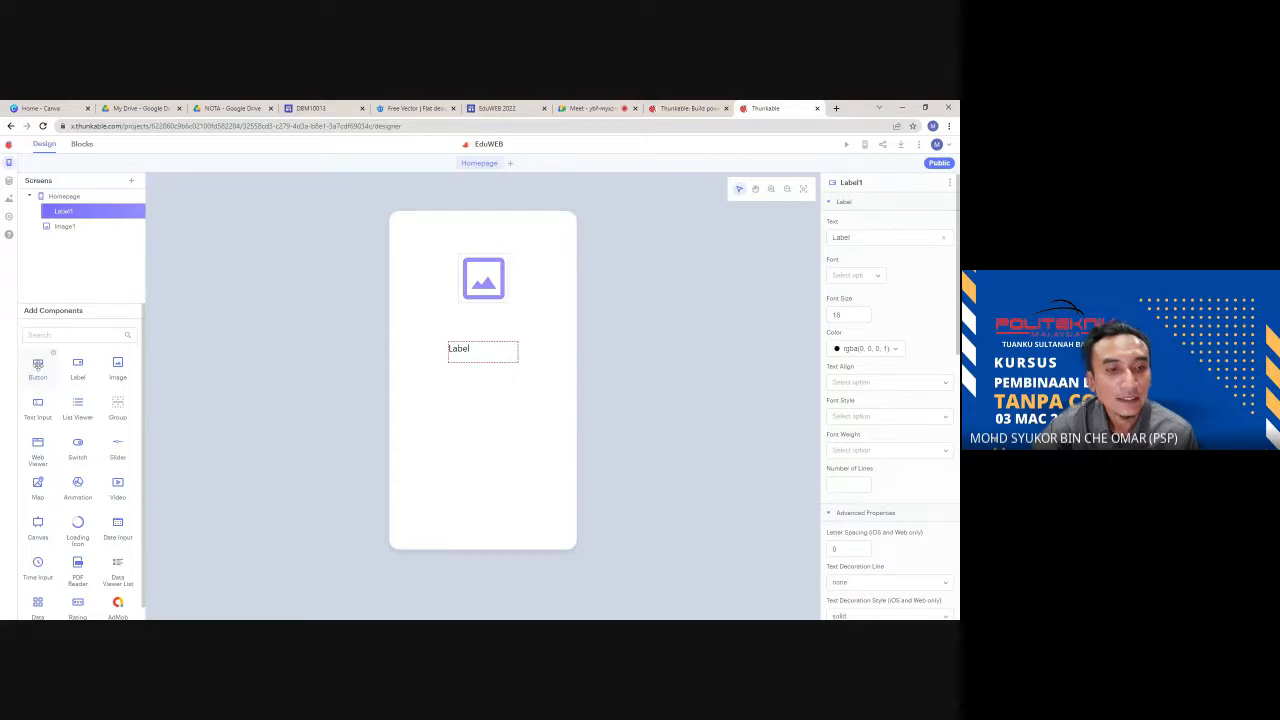
# - Add a button component in the lower part of Homepage, below the label
pyautogui.moveTo(38, 365); pyautogui.dragTo(488, 472)
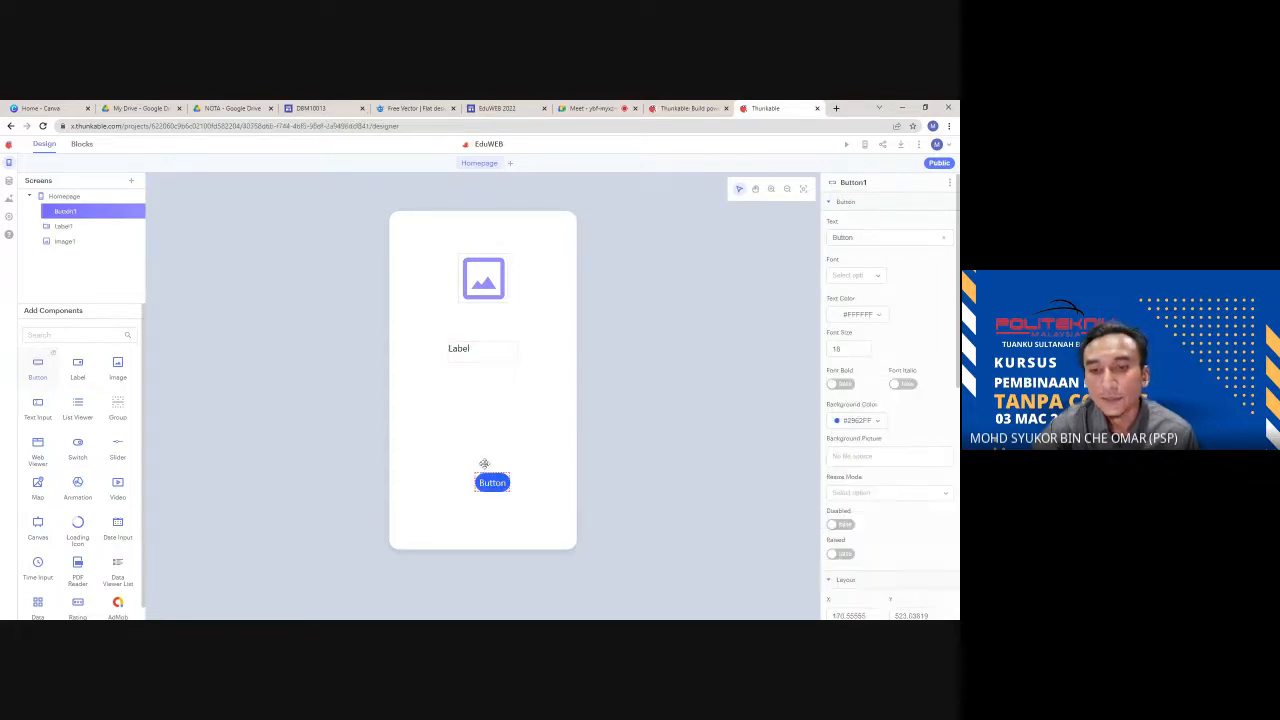
pyautogui.click(533, 443)
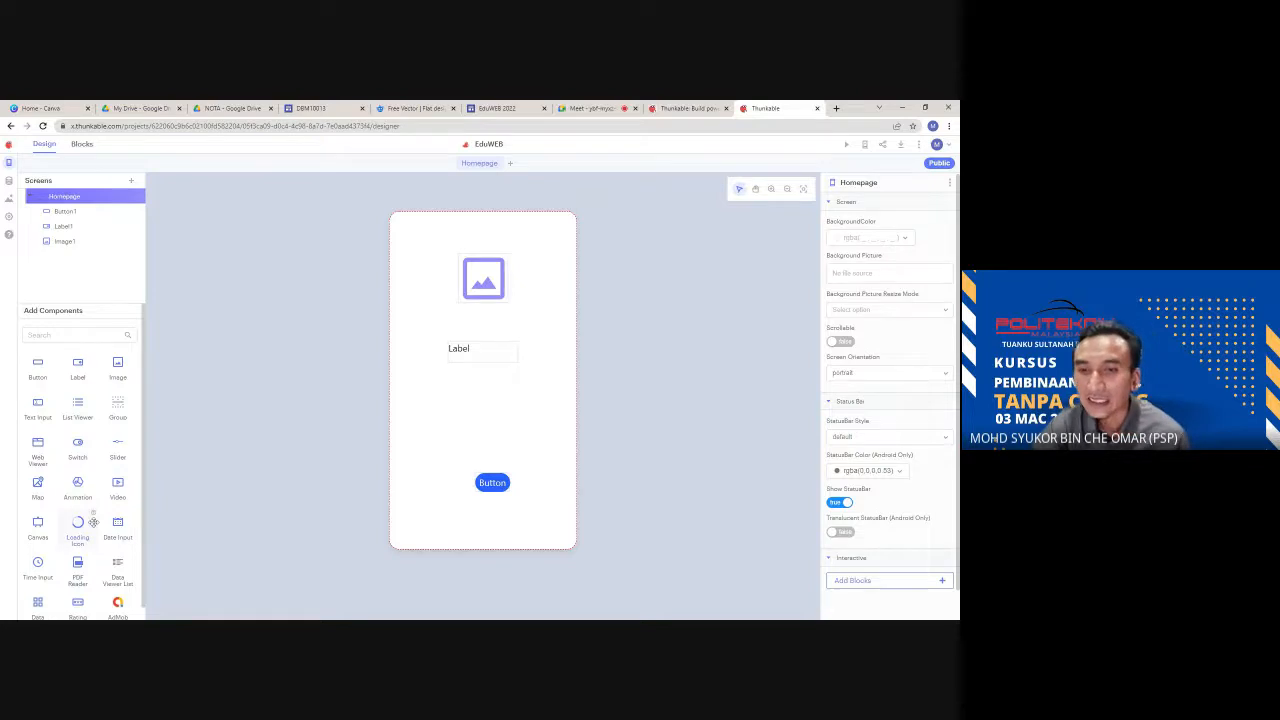
pyautogui.click(494, 488)
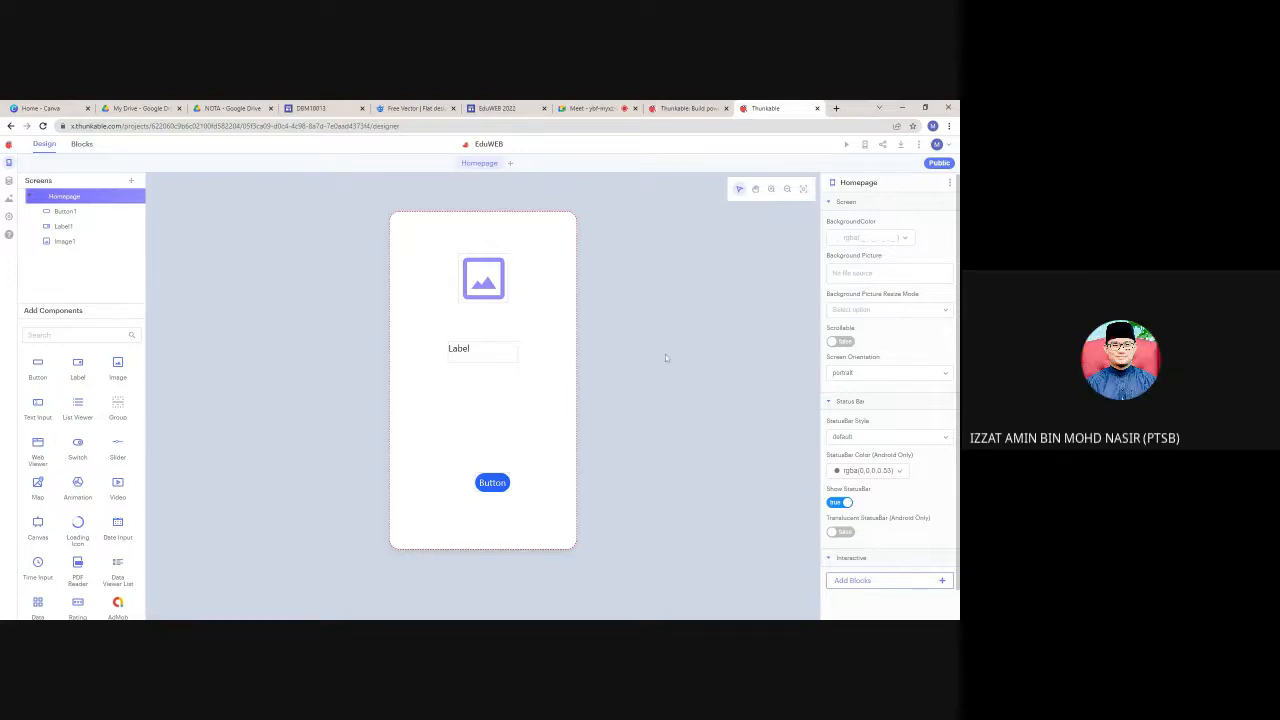
# - Select the image component on Homepage and search Google in a new browser tab for "mathematic logo"
pyautogui.click(492, 287)
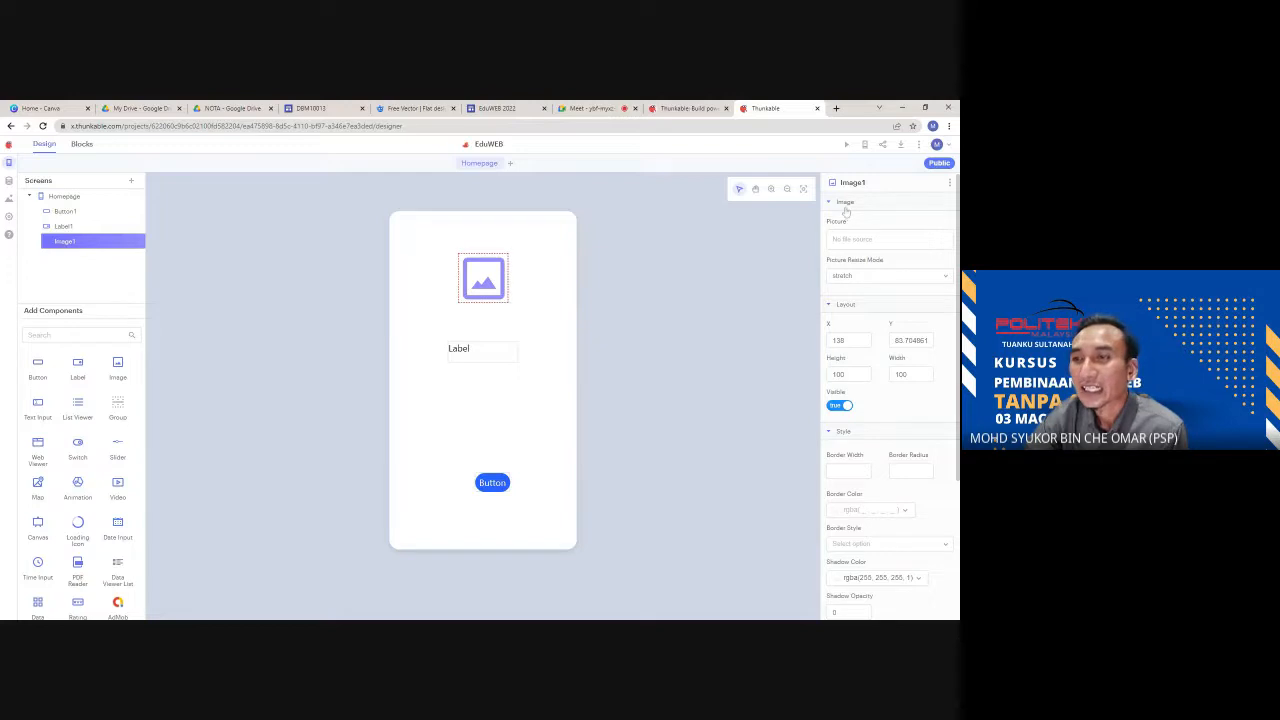
pyautogui.click(836, 107)
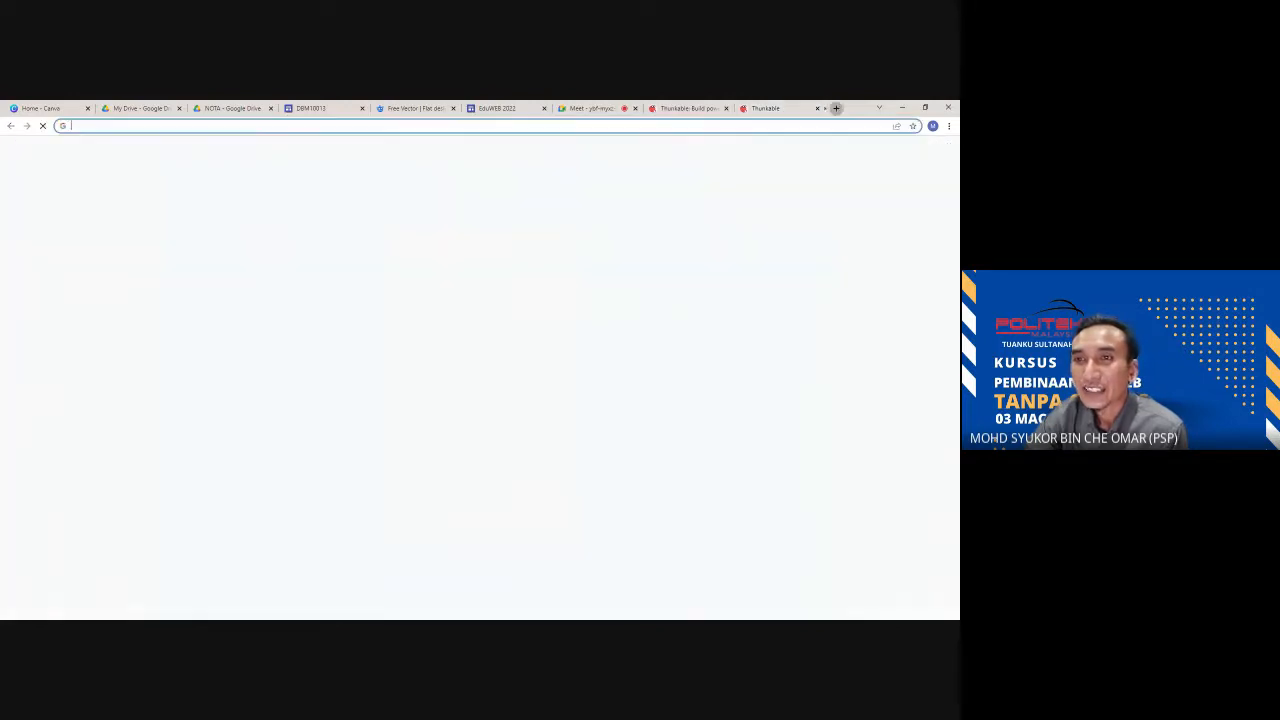
pyautogui.write('google')
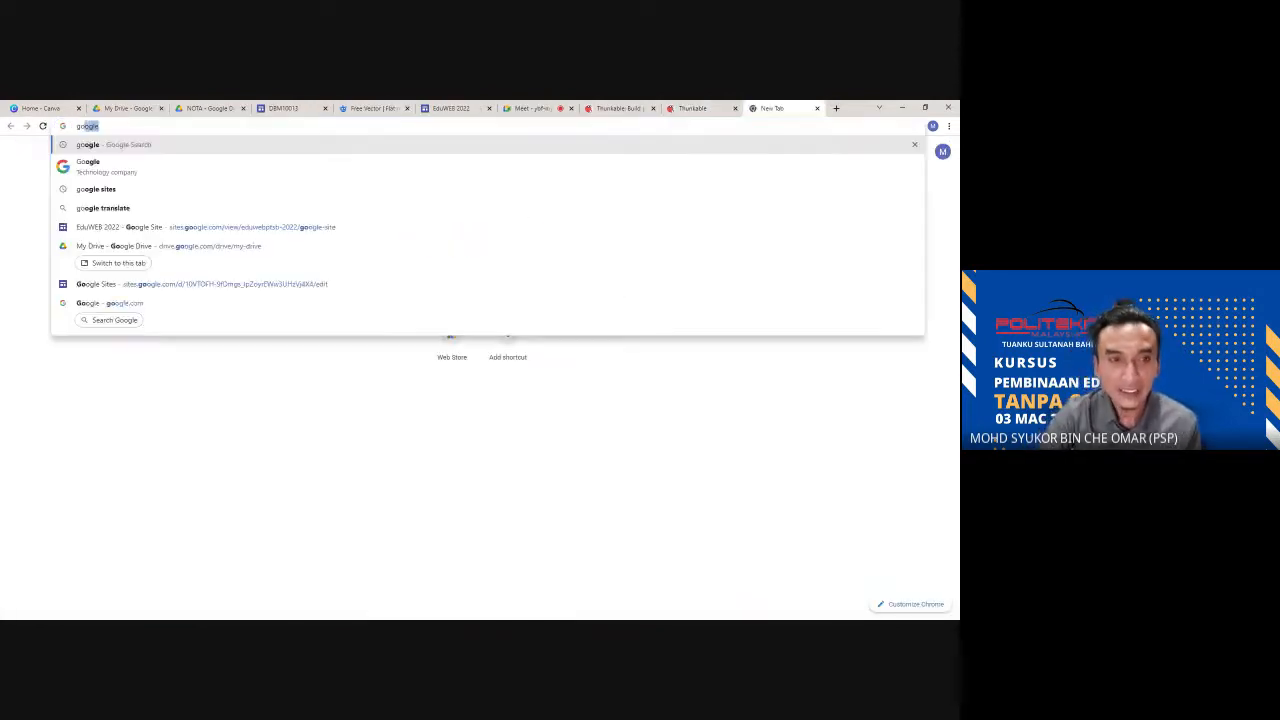
pyautogui.press('Return')
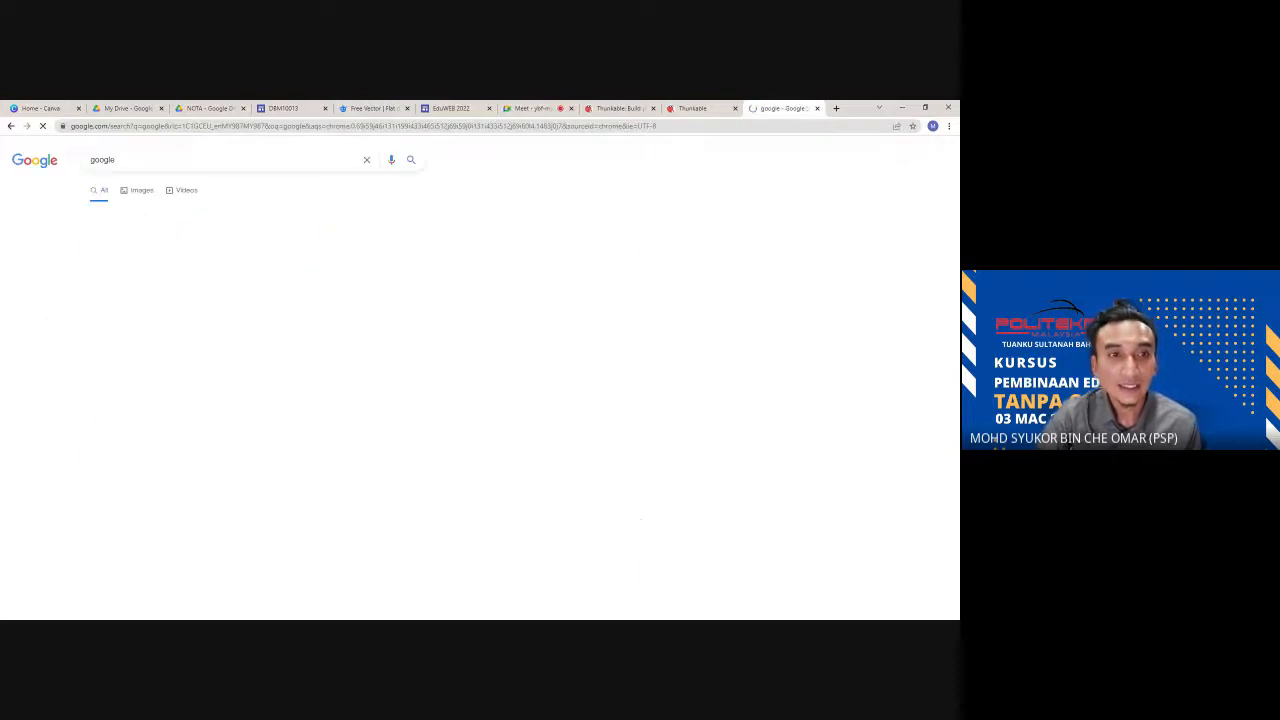
pyautogui.click(106, 246)
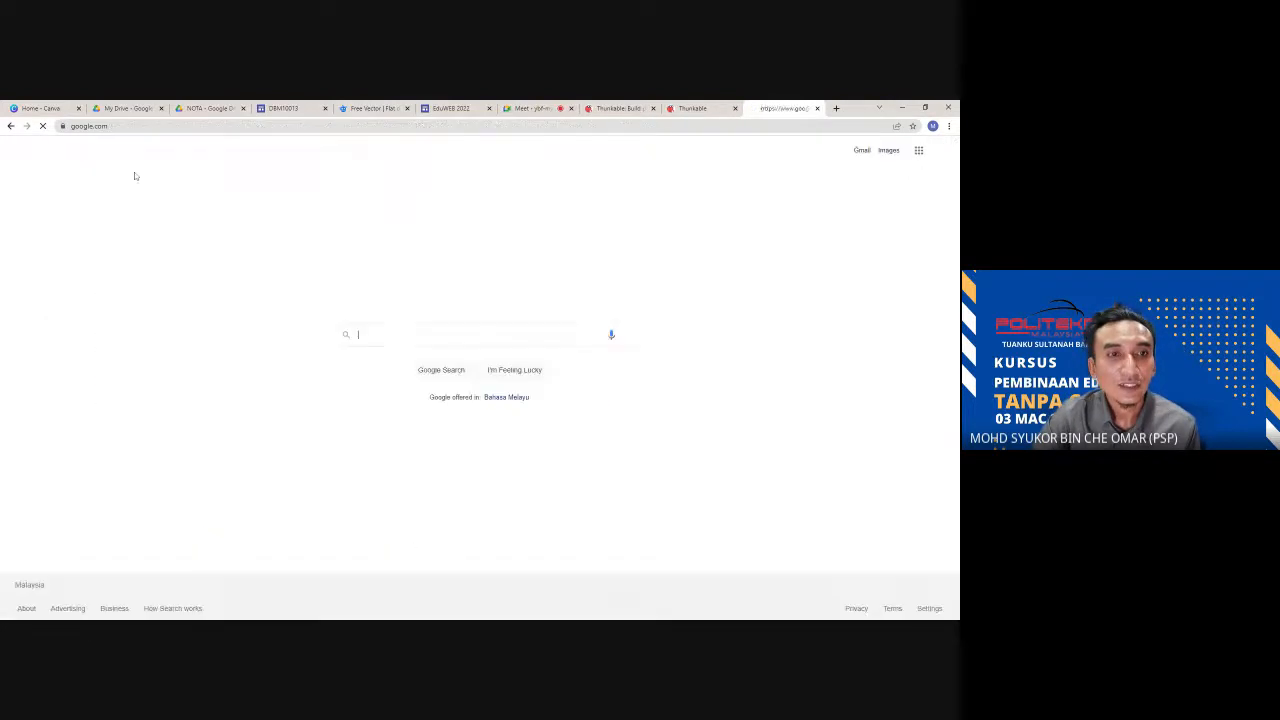
pyautogui.click(380, 334)
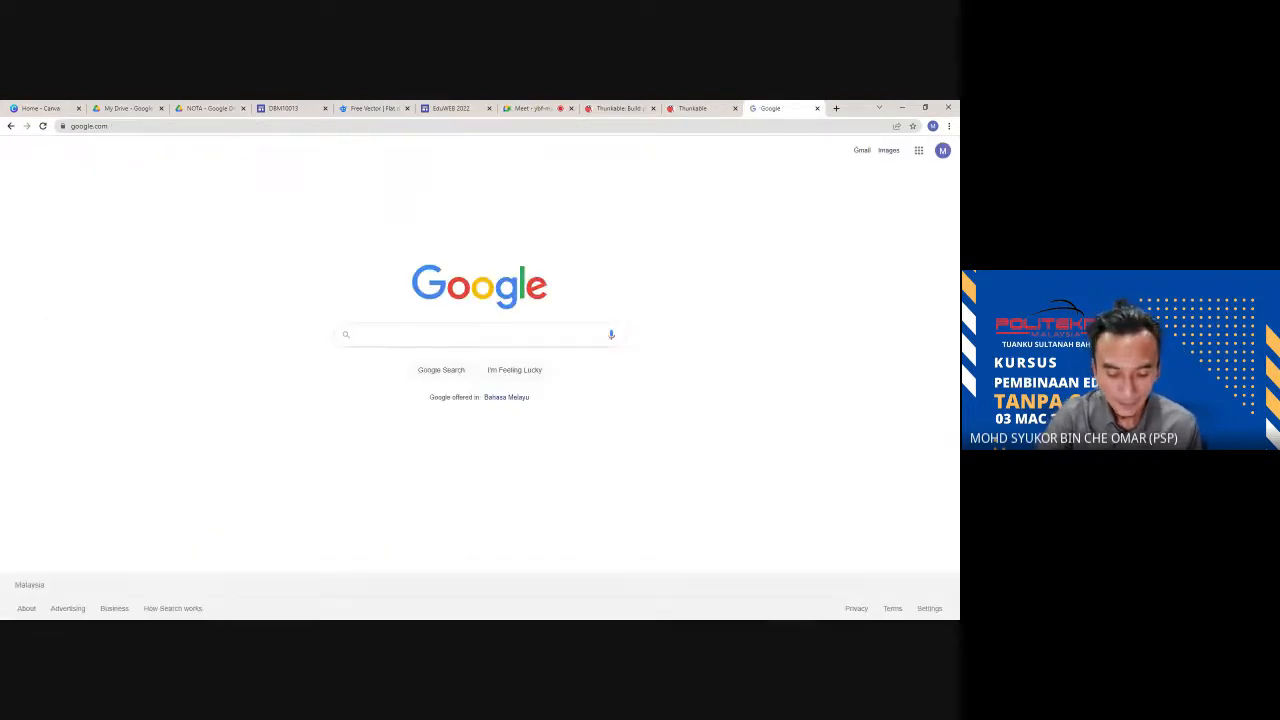
pyautogui.write('mathema')
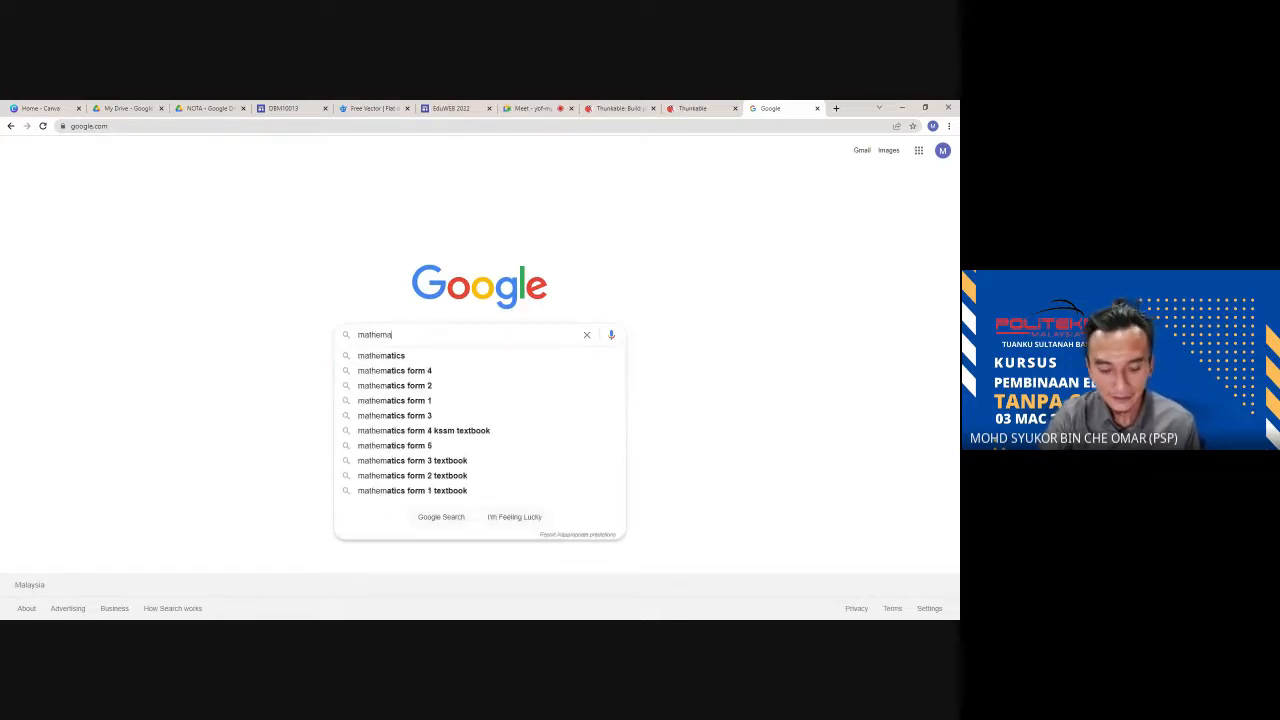
pyautogui.write('ti')
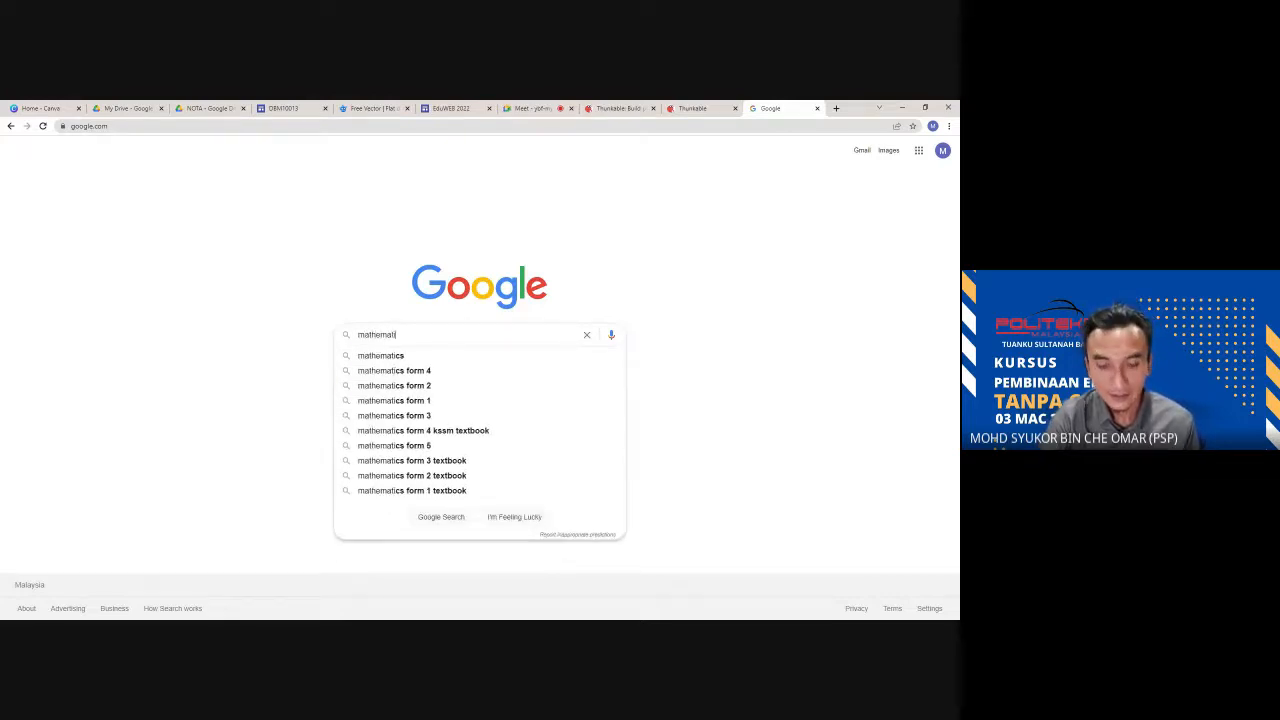
pyautogui.write('c logo')
pyautogui.press('Return')
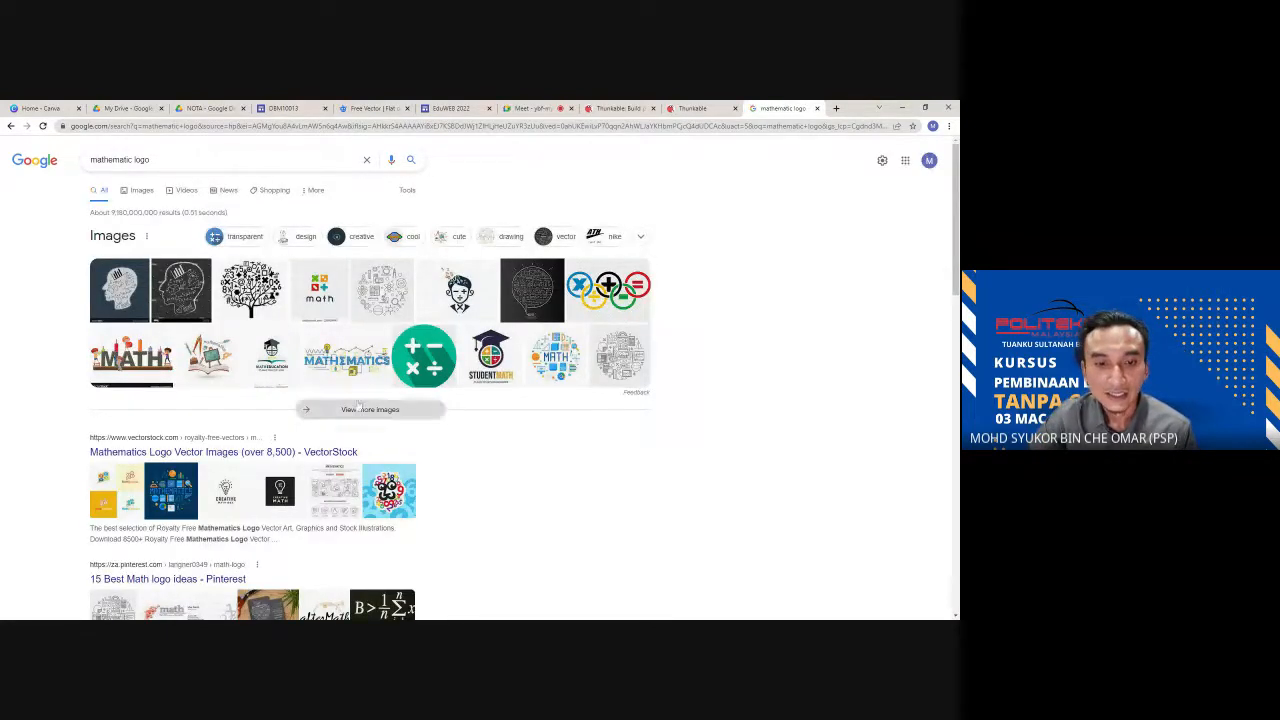
# - Browse the image results and view the blue Mathematics logo from VectorStock in a separate browser tab
pyautogui.click(141, 190)
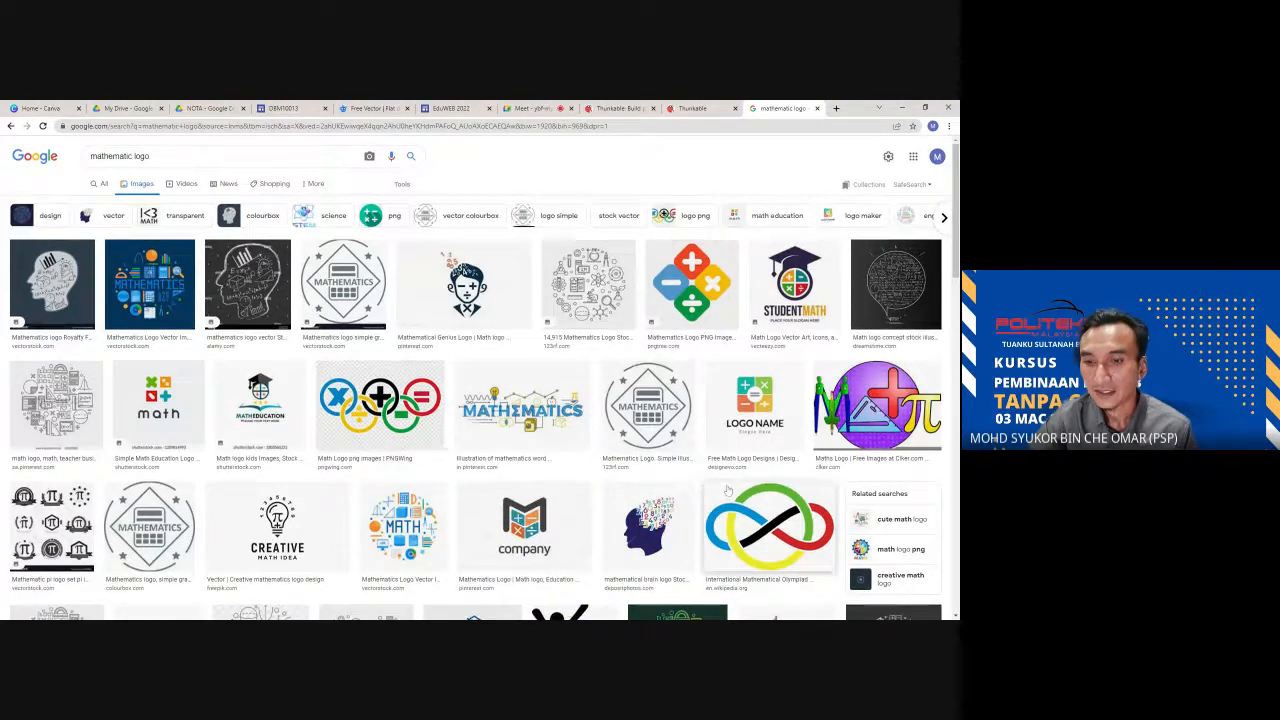
pyautogui.scroll(-4, 728, 490)
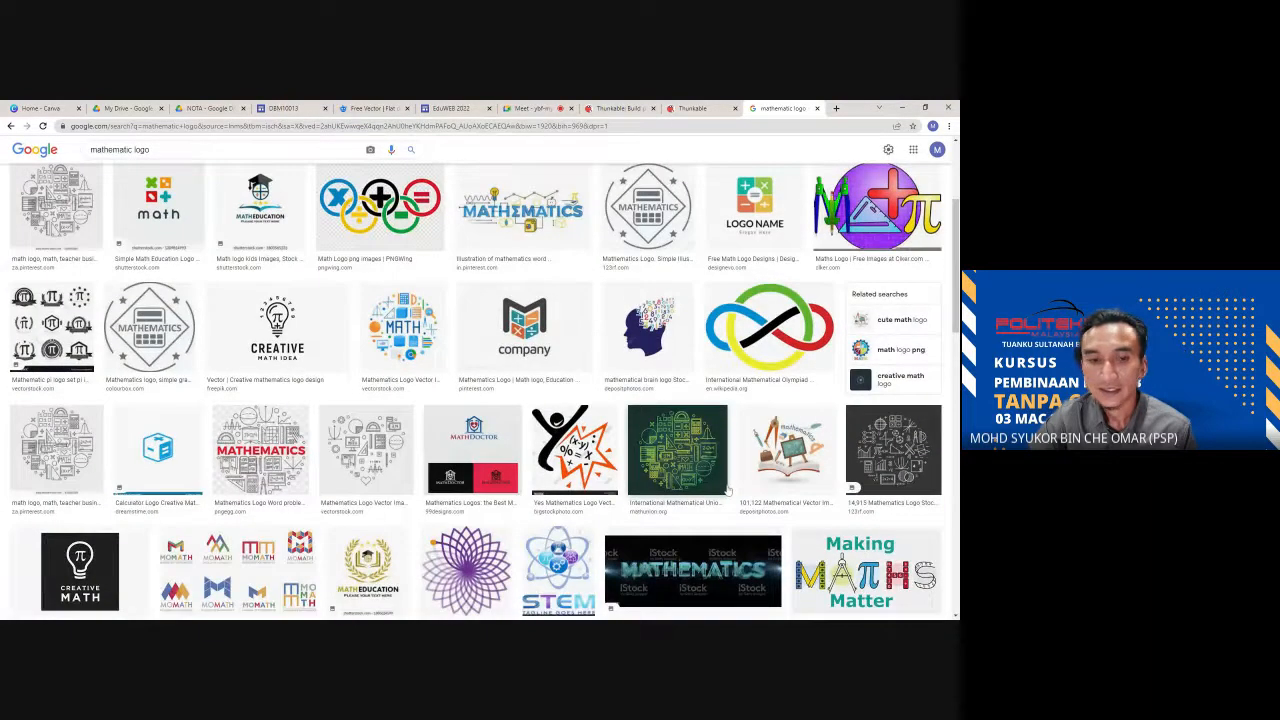
pyautogui.scroll(-3, 728, 490)
pyautogui.scroll(4, 564, 528)
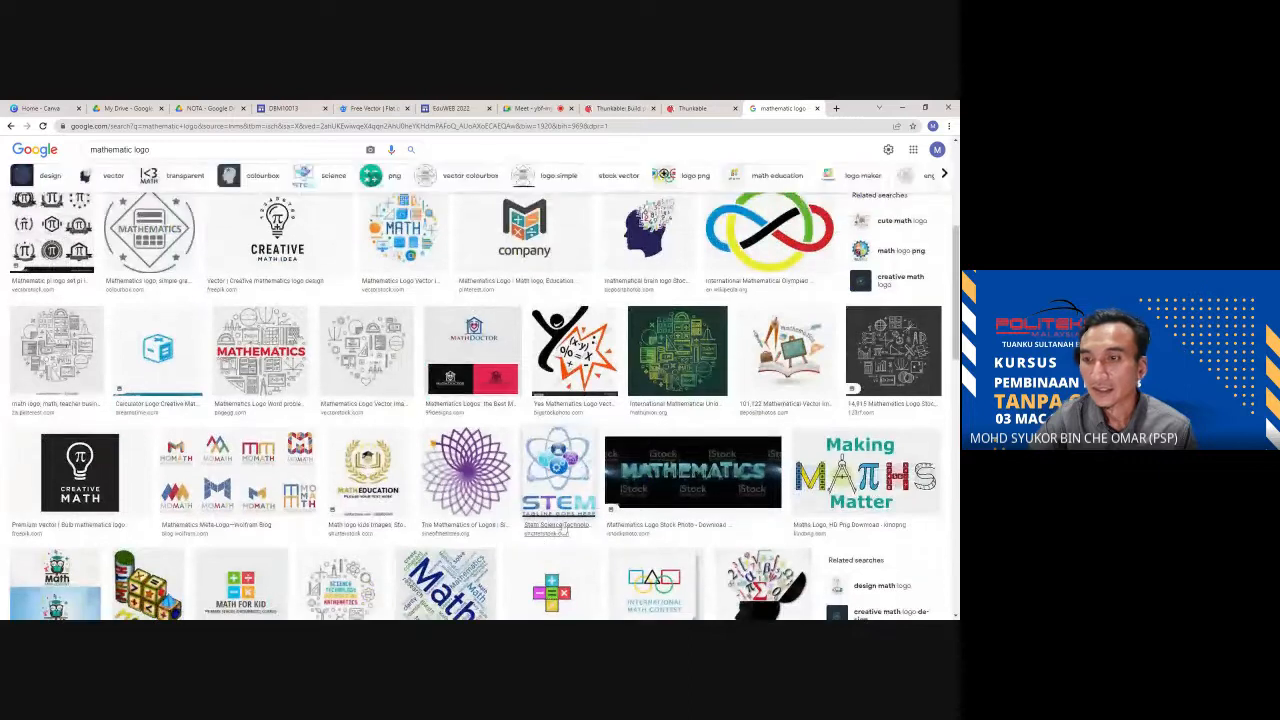
pyautogui.scroll(3, 564, 528)
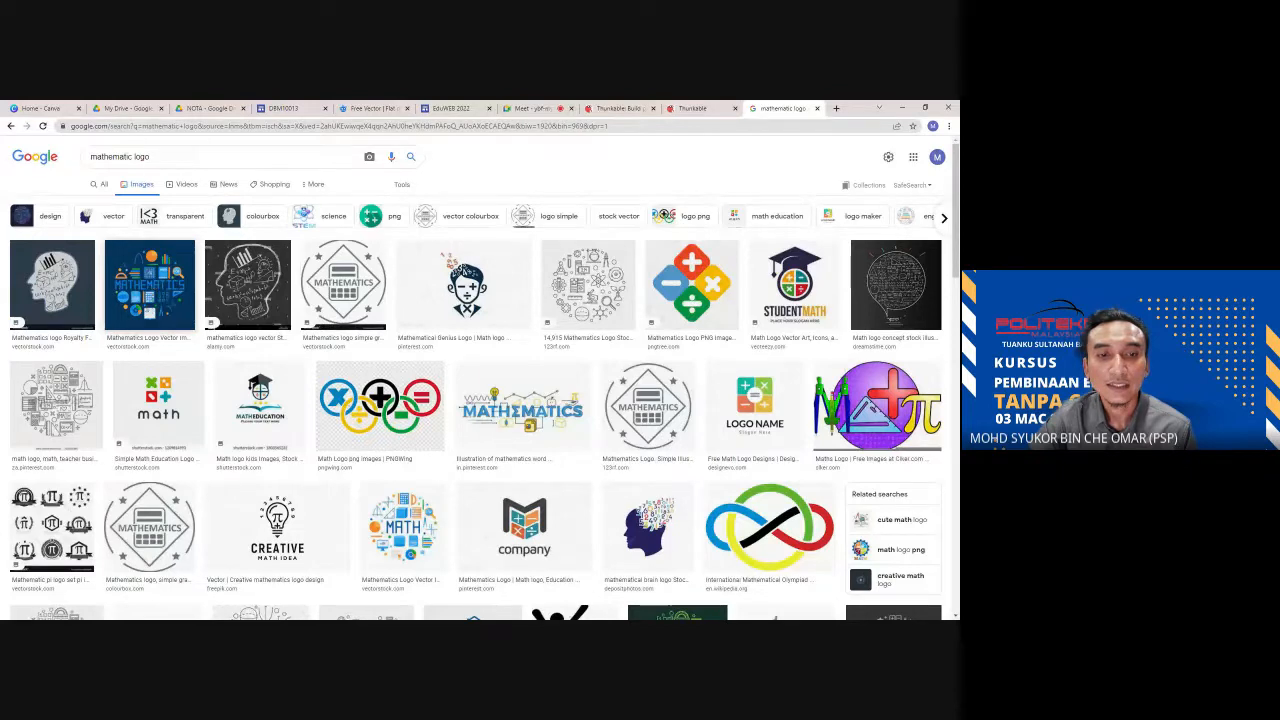
pyautogui.click(188, 294)
pyautogui.click(776, 109)
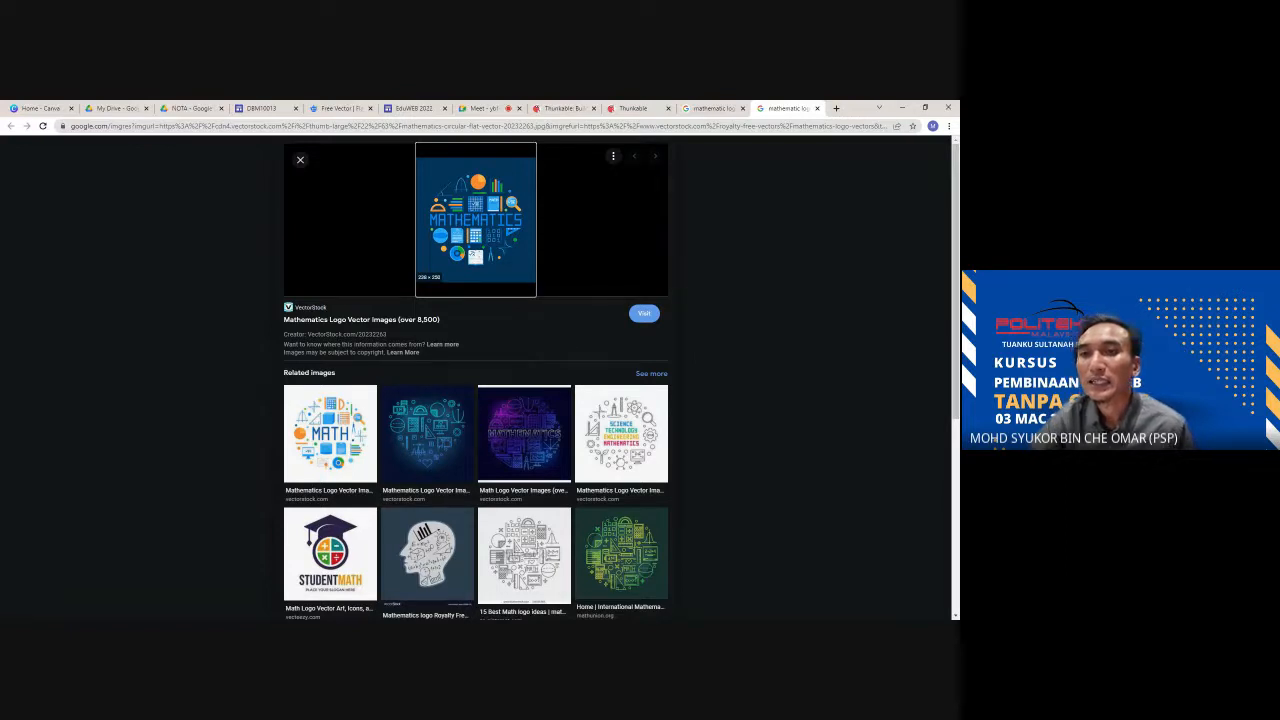
pyautogui.click(719, 109)
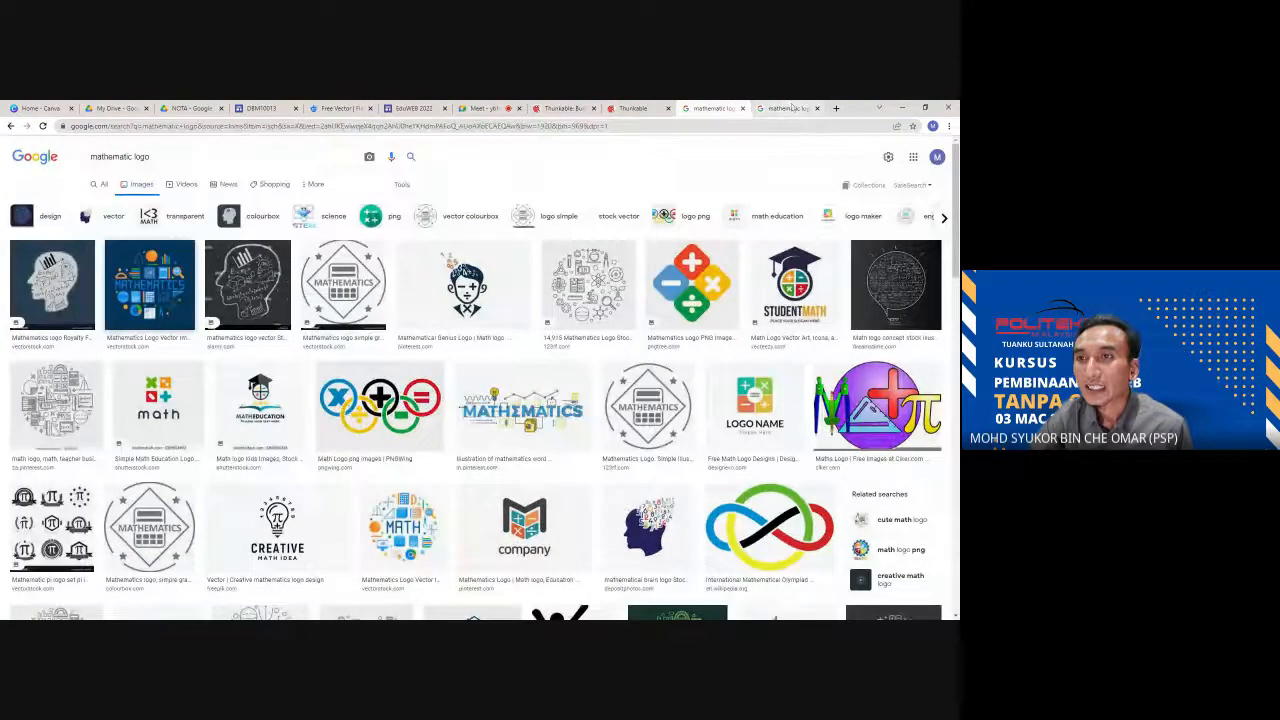
pyautogui.click(797, 109)
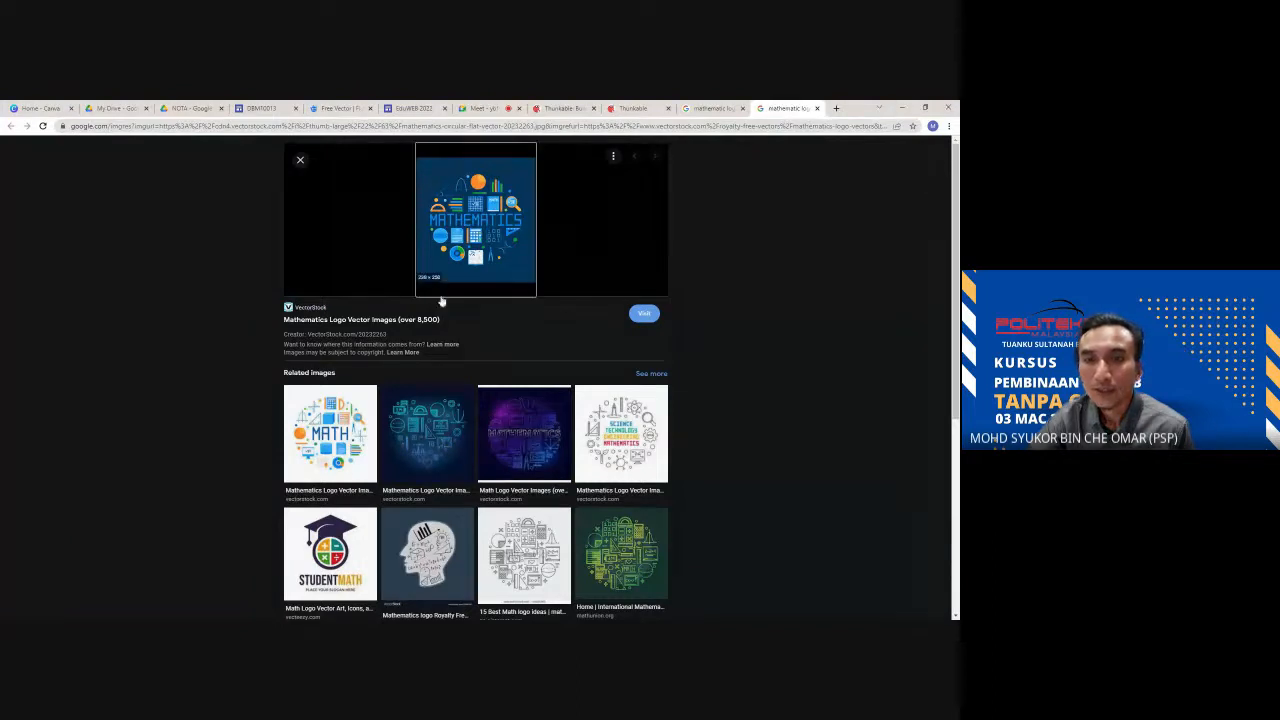
# - Switch to Google Drive and open the Kursus EduWEB 2022 folder
pyautogui.click(630, 108)
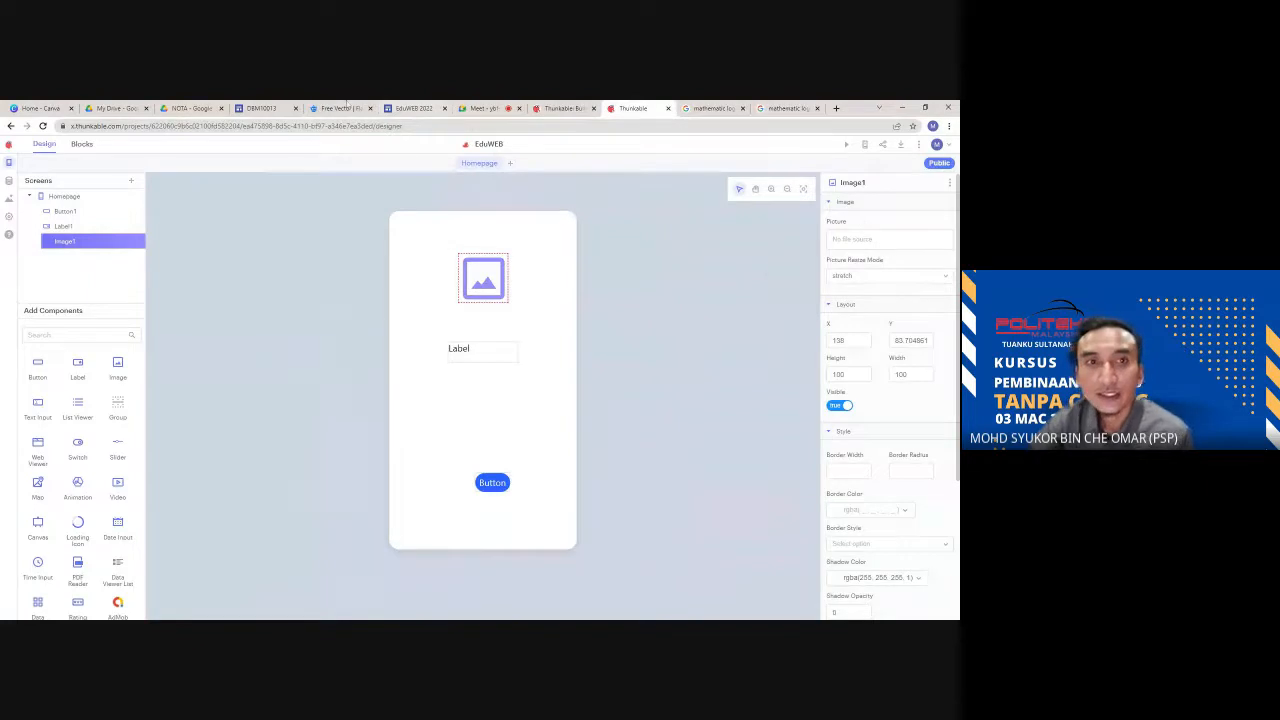
pyautogui.click(116, 108)
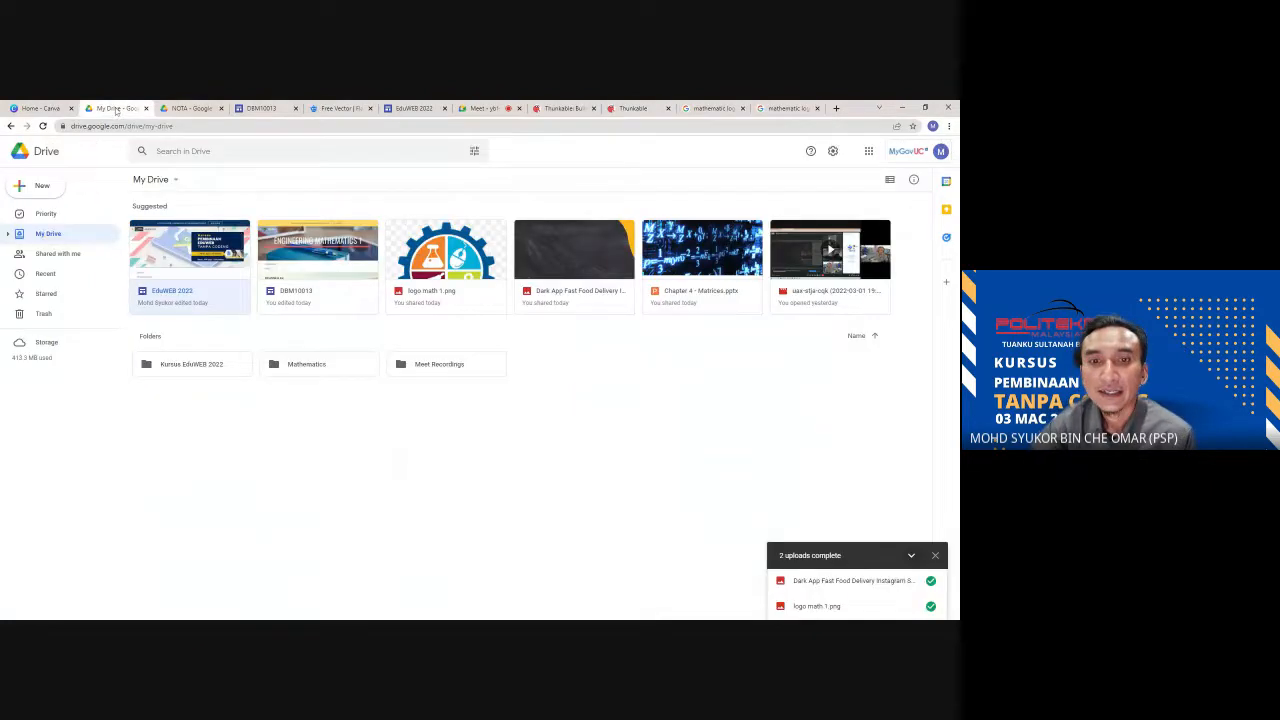
pyautogui.doubleClick(198, 362)
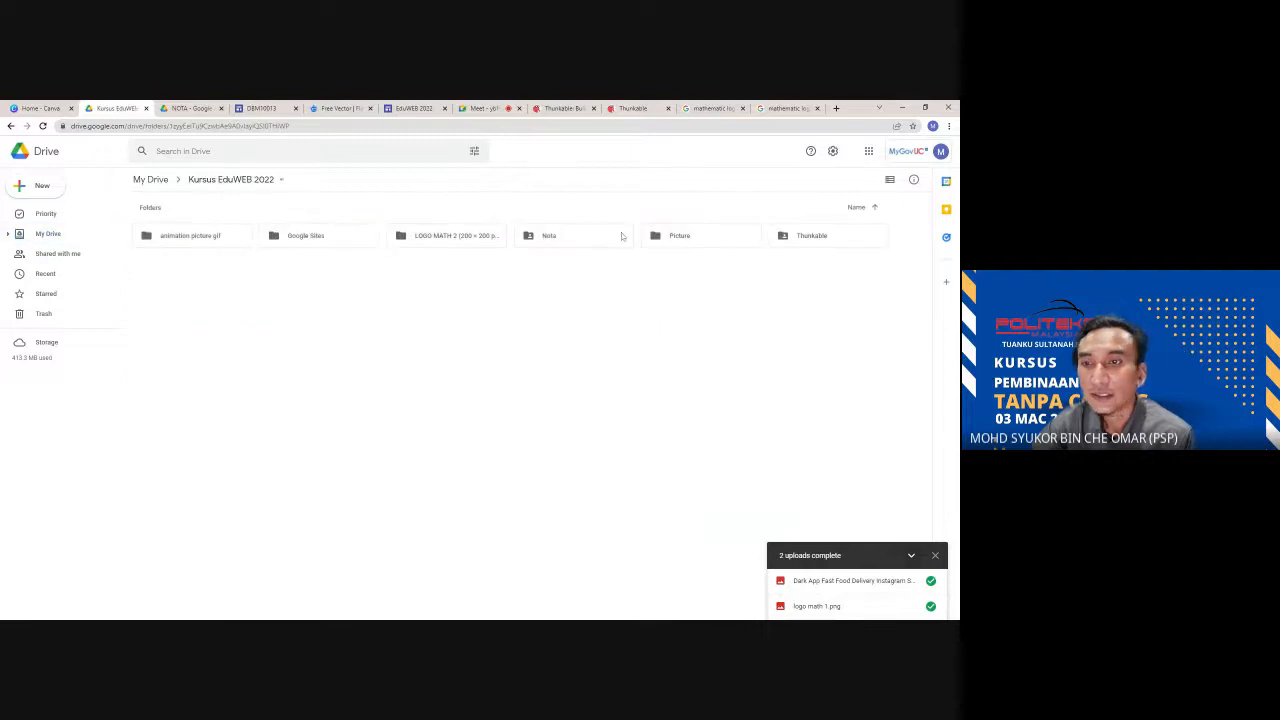
# - Open the Thunkable folder, download logo math 1.png, and dismiss the upload notice
pyautogui.click(802, 238)
pyautogui.doubleClick(802, 238)
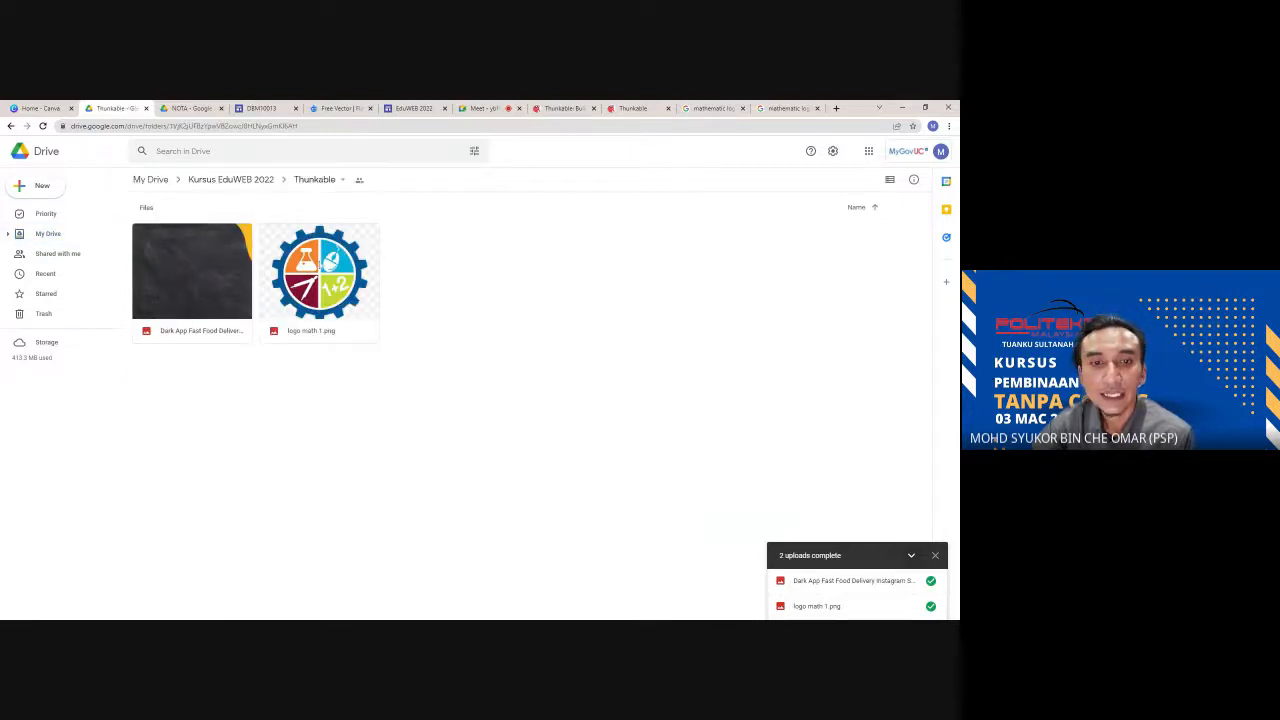
pyautogui.click(326, 262)
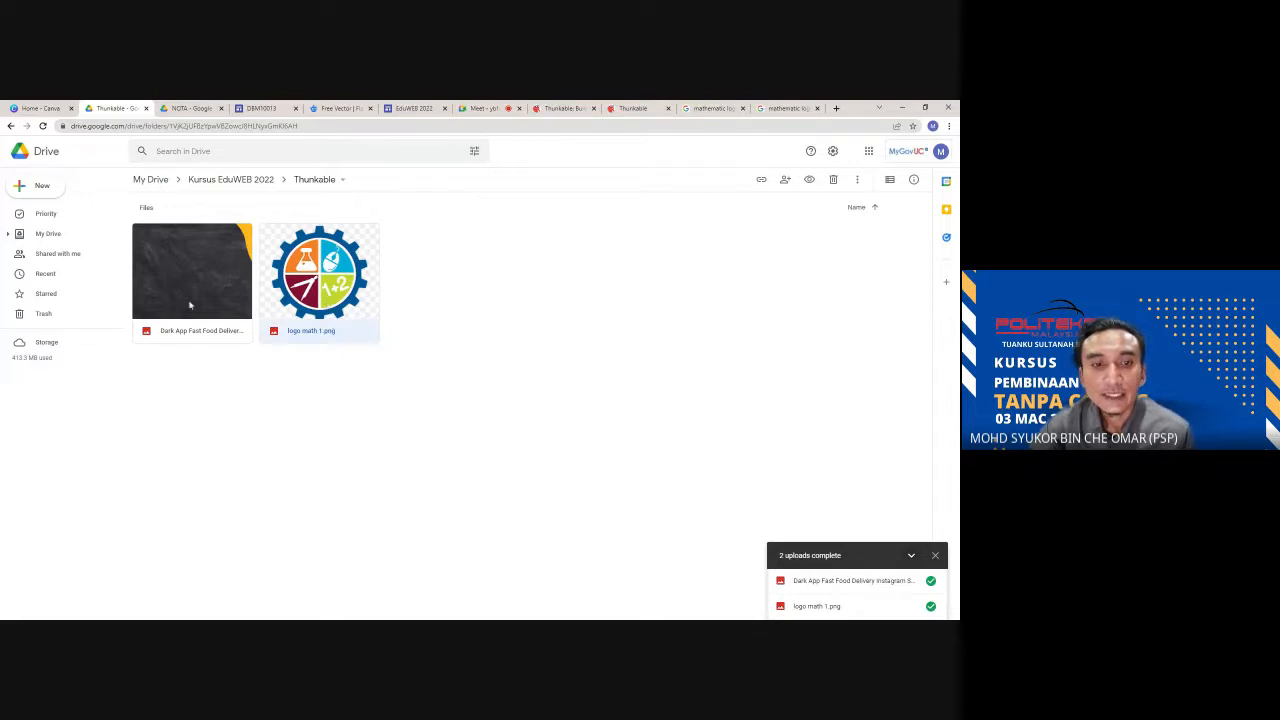
pyautogui.click(357, 414)
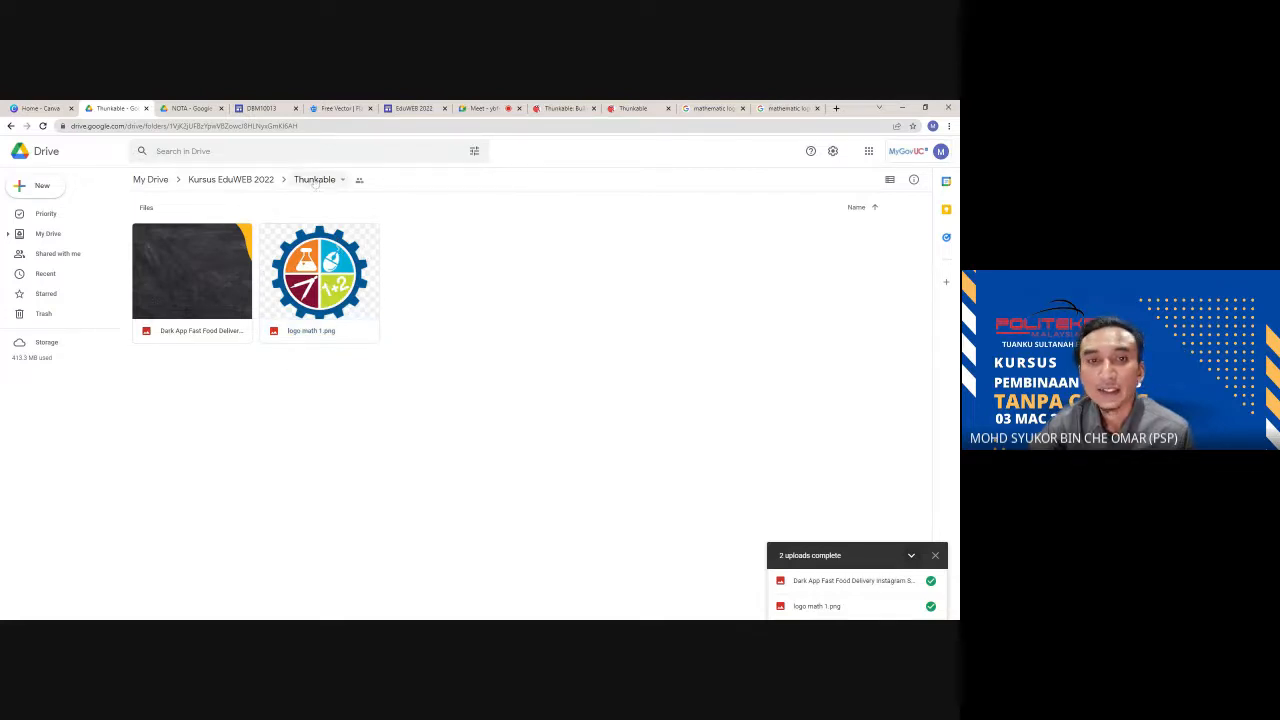
pyautogui.click(352, 237)
pyautogui.rightClick(352, 237)
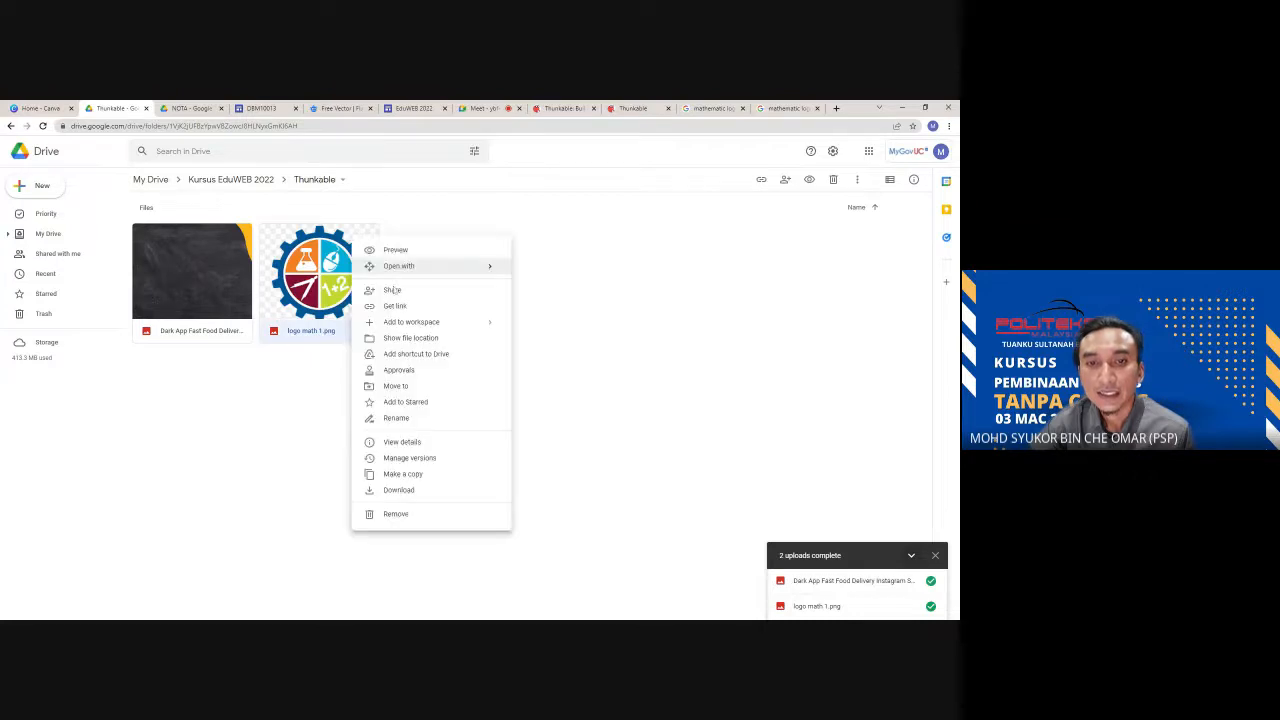
pyautogui.click(416, 476)
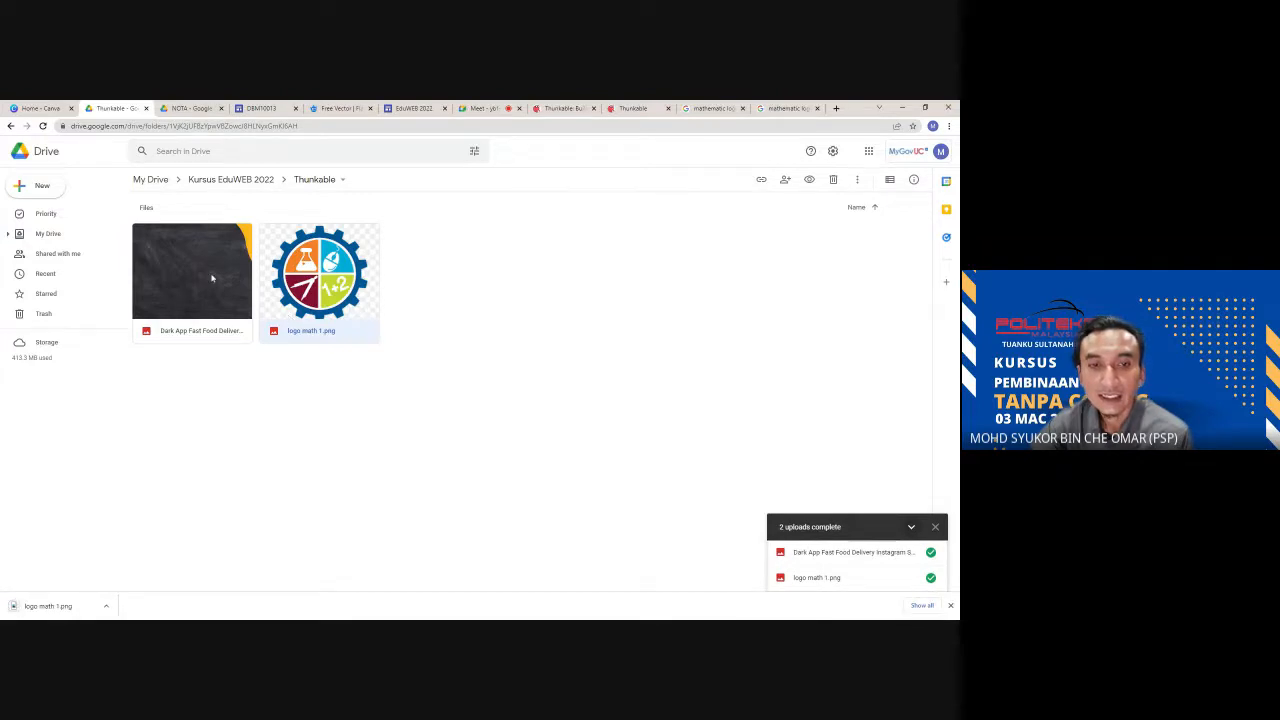
pyautogui.click(544, 431)
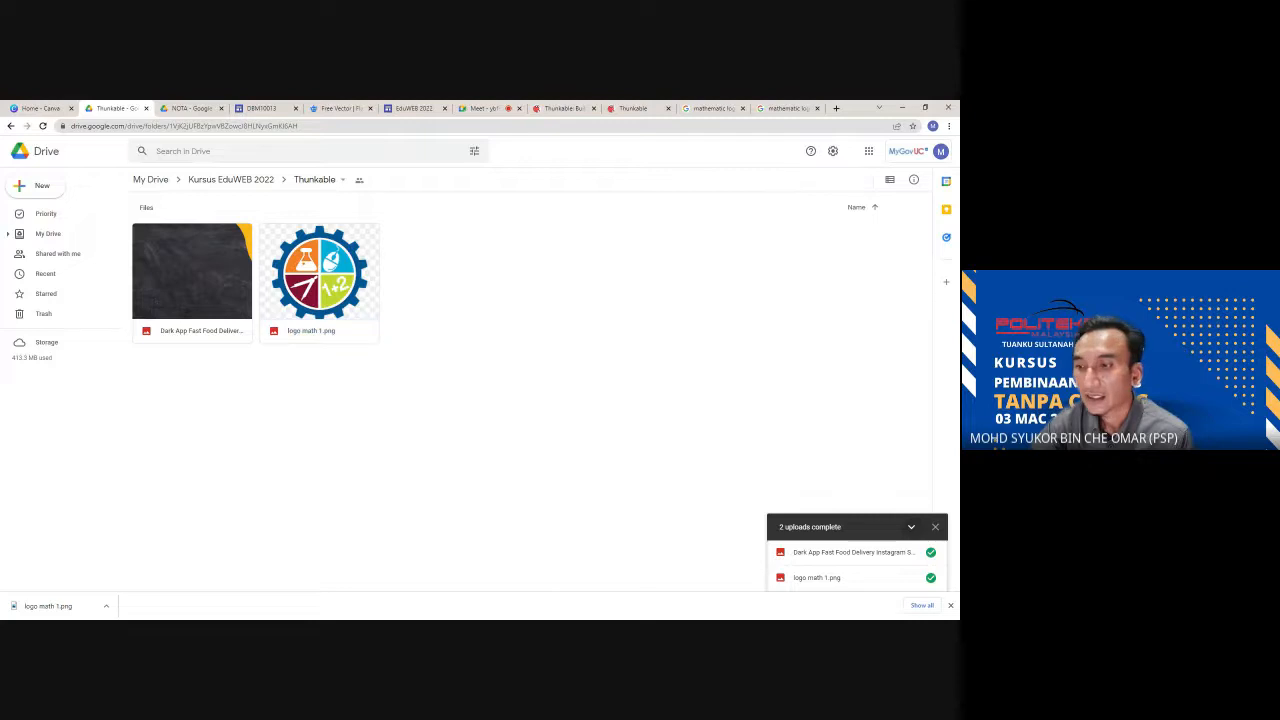
pyautogui.click(937, 527)
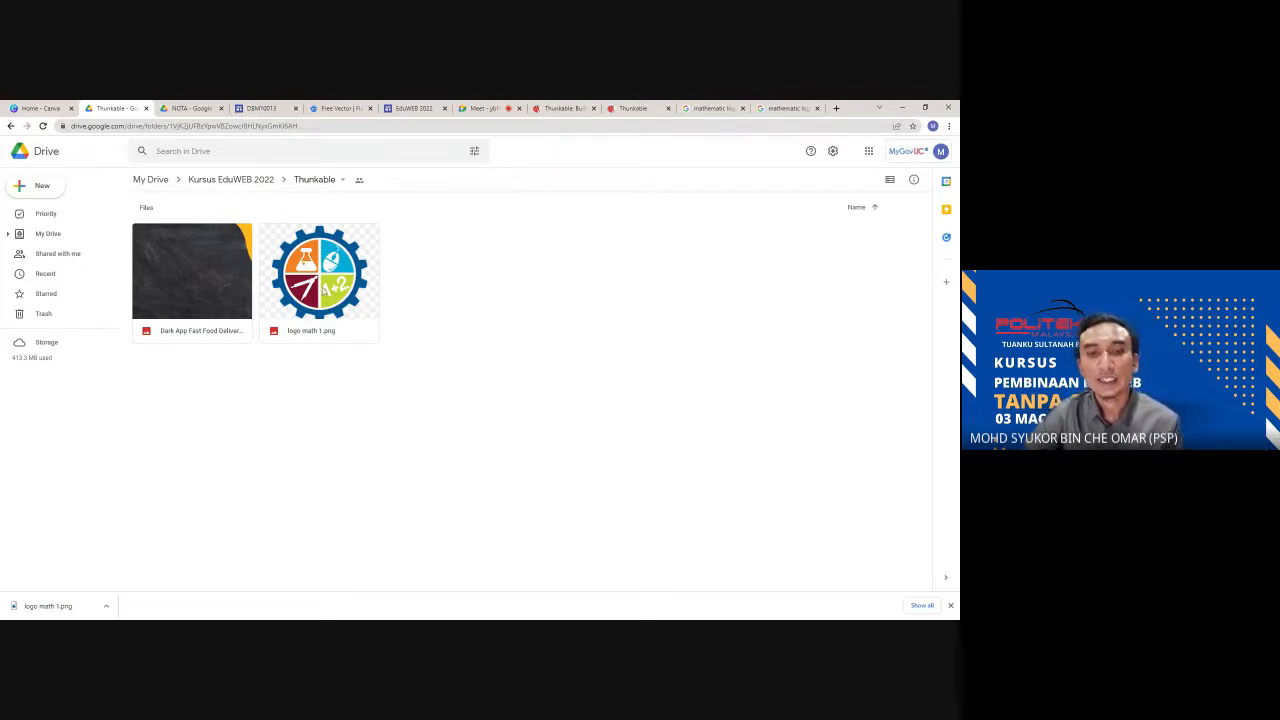
# - Download the dark chalkboard Dark App Fast Food Delivery image from the Thunkable folder
pyautogui.rightClick(199, 282)
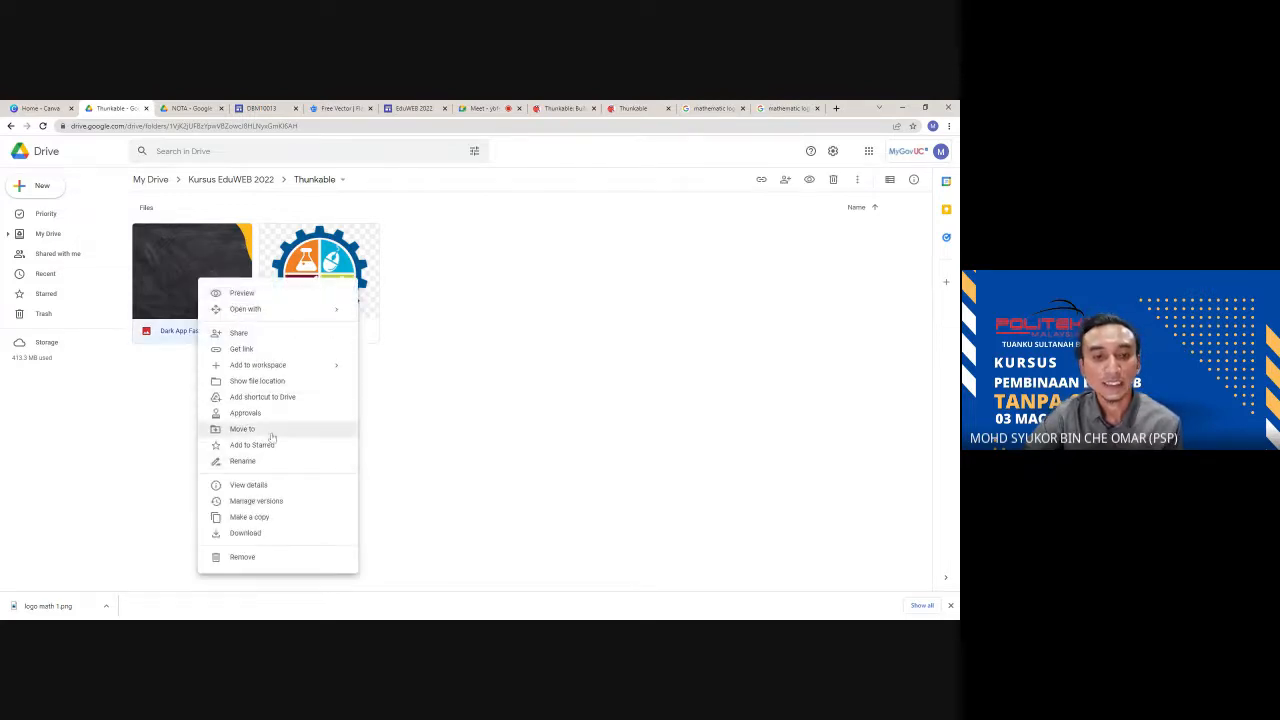
pyautogui.click(265, 533)
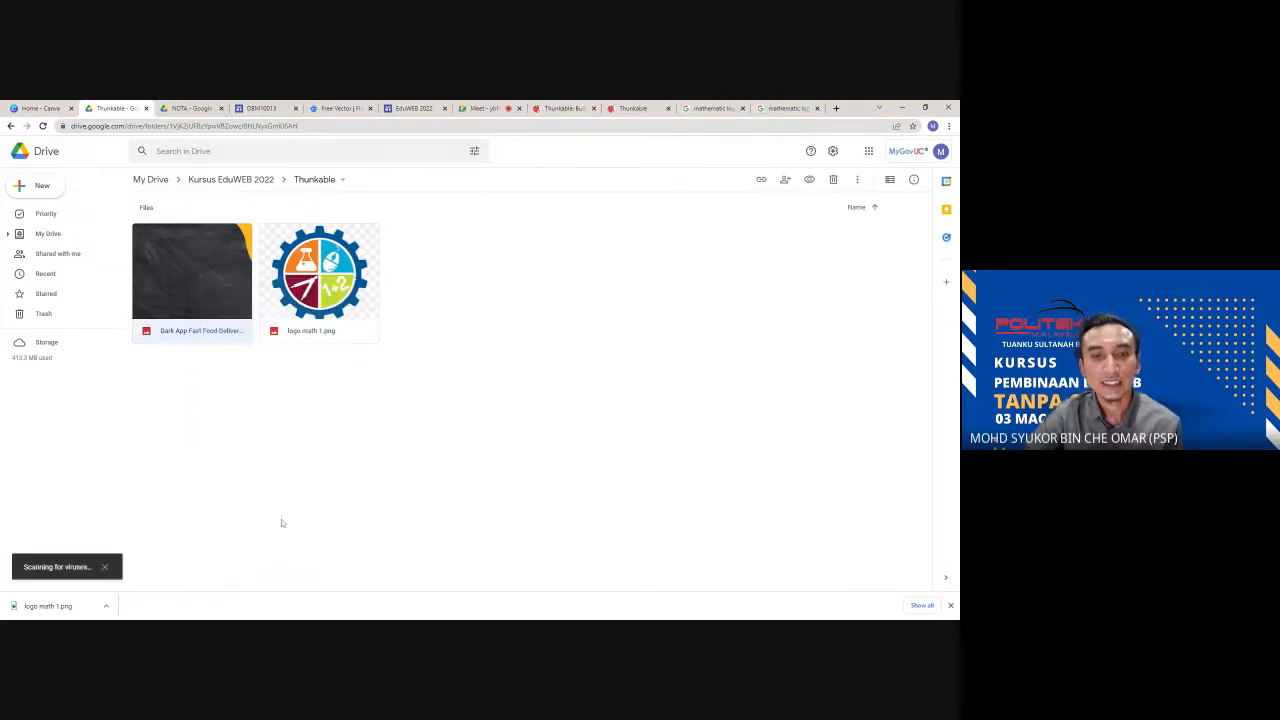
pyautogui.click(422, 423)
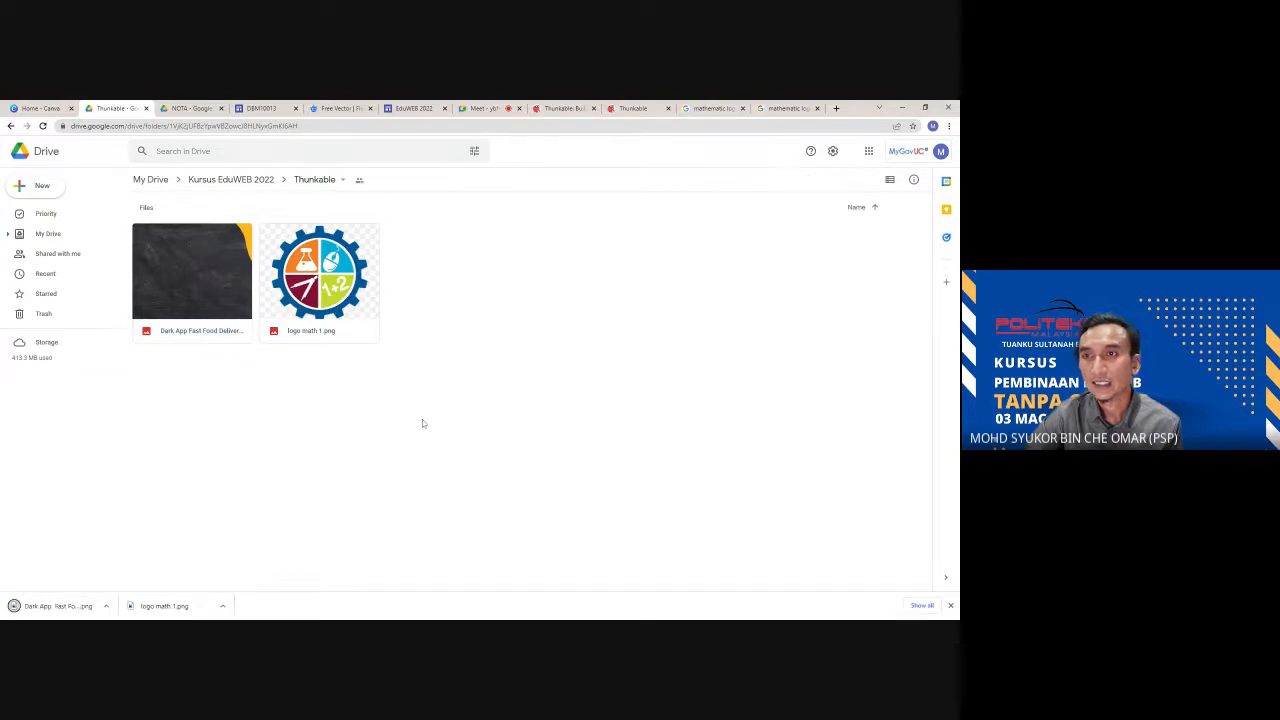
# - Close both mathematic logo search tabs and return to the EduWEB project in Thunkable
pyautogui.click(633, 109)
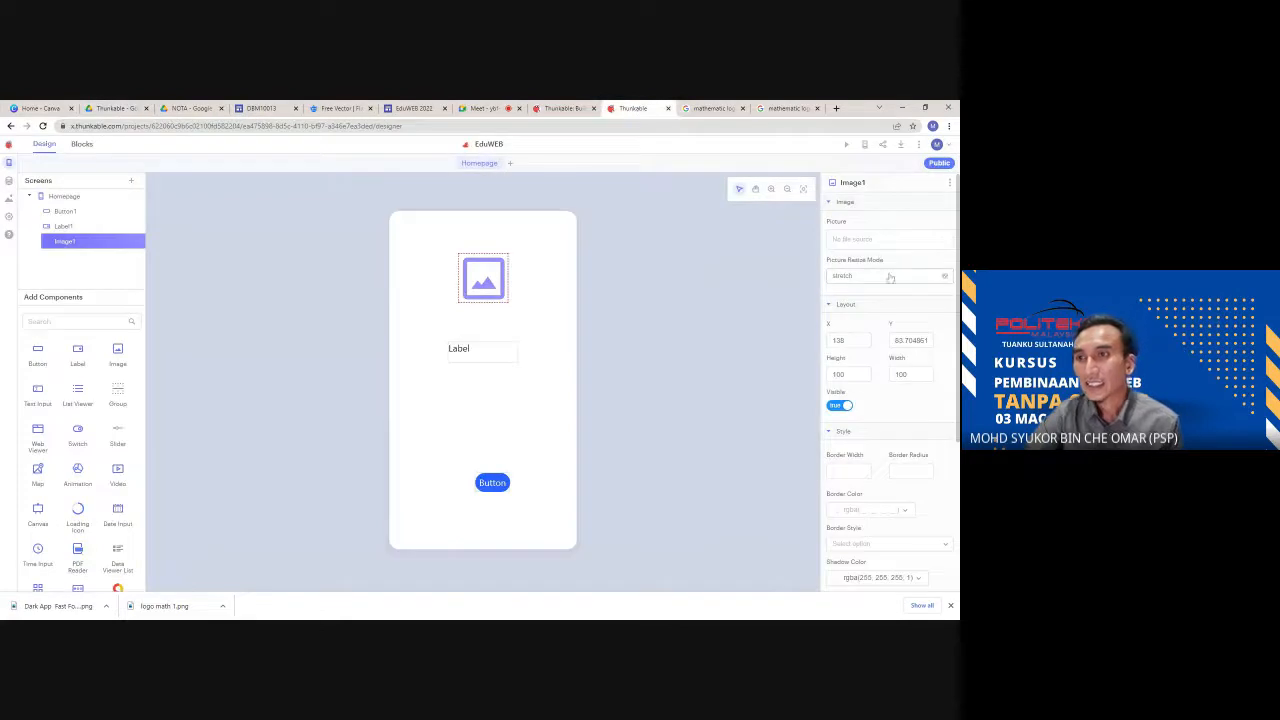
pyautogui.click(766, 109)
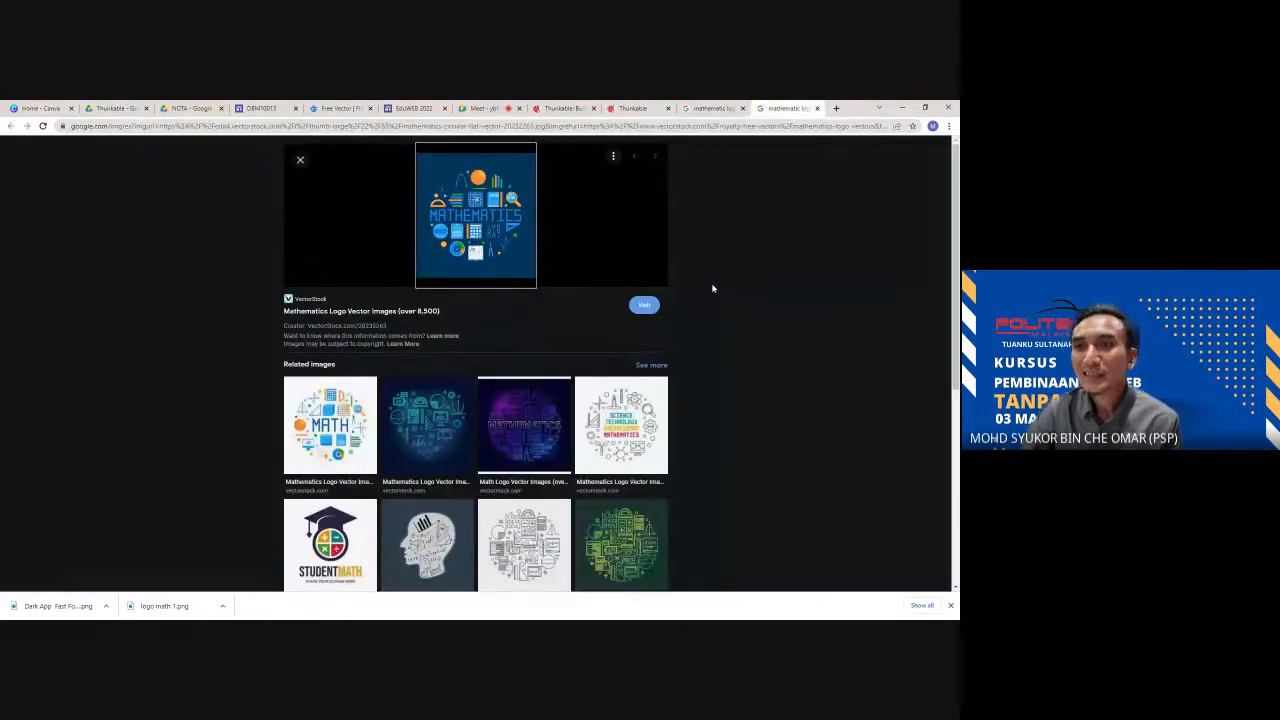
pyautogui.click(817, 108)
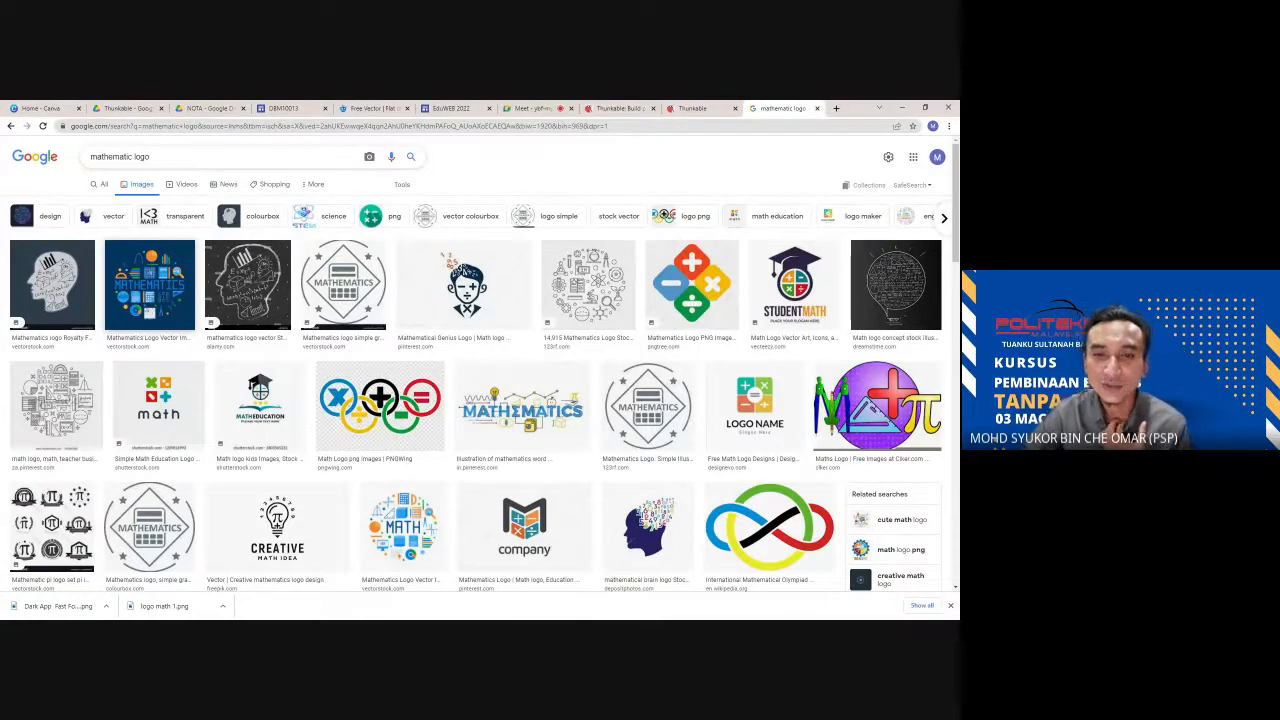
pyautogui.click(818, 108)
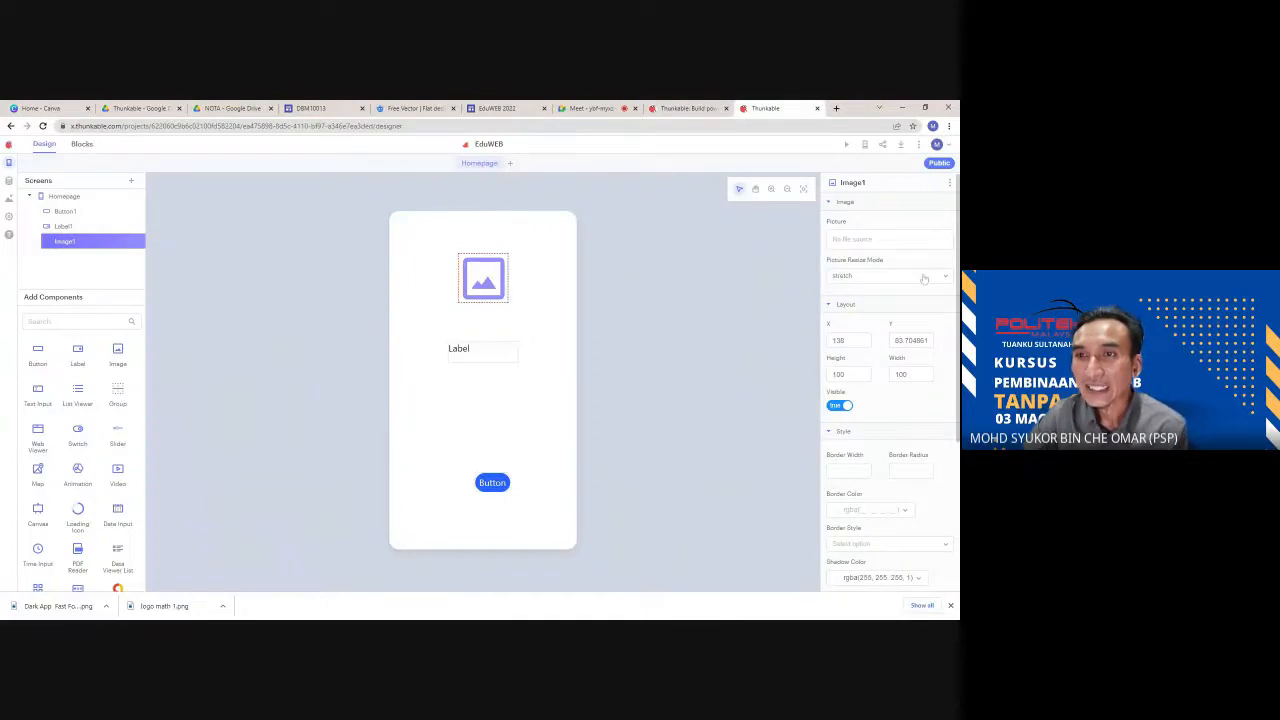
# - Rename the image component on Homepage to "logo"
pyautogui.click(548, 283)
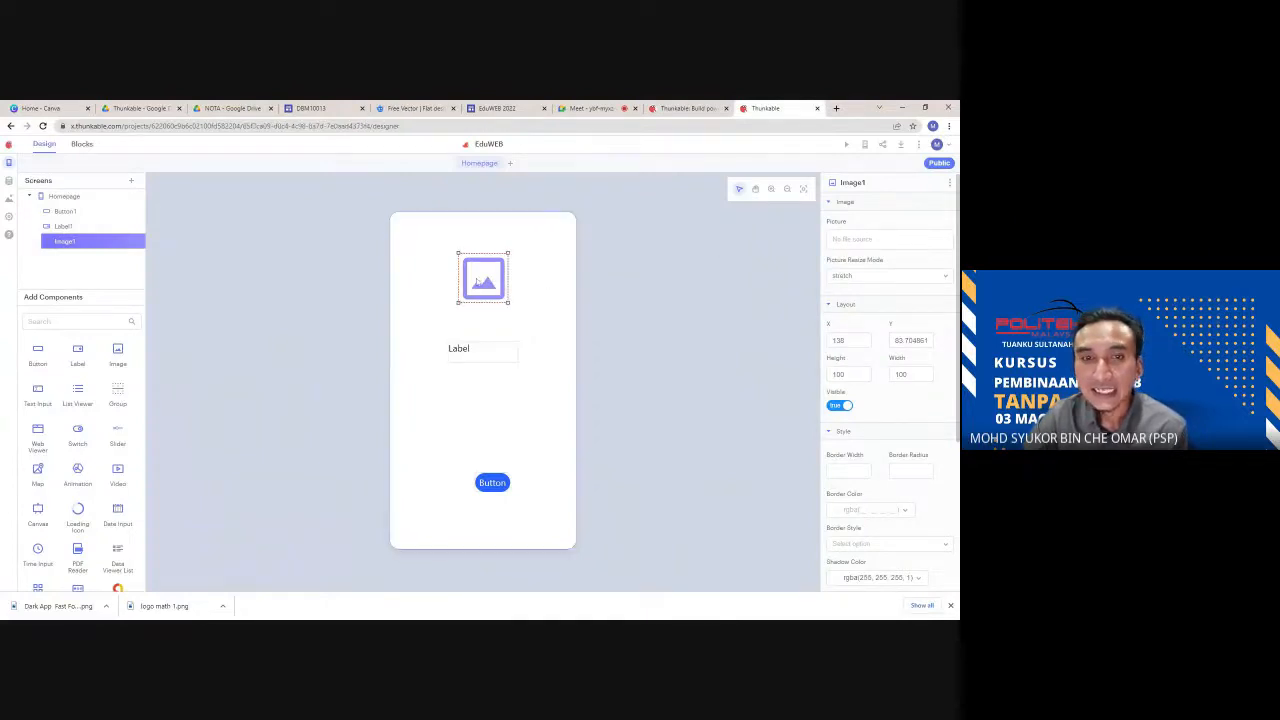
pyautogui.click(479, 284)
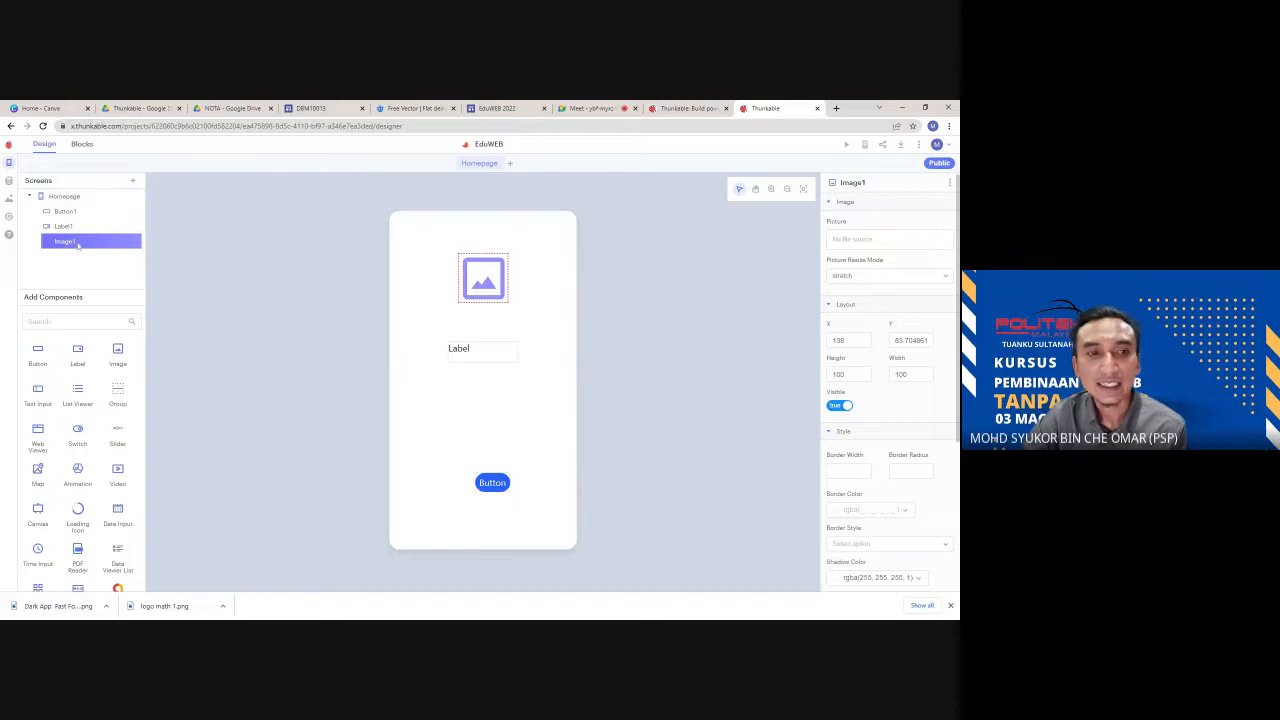
pyautogui.press('Return')
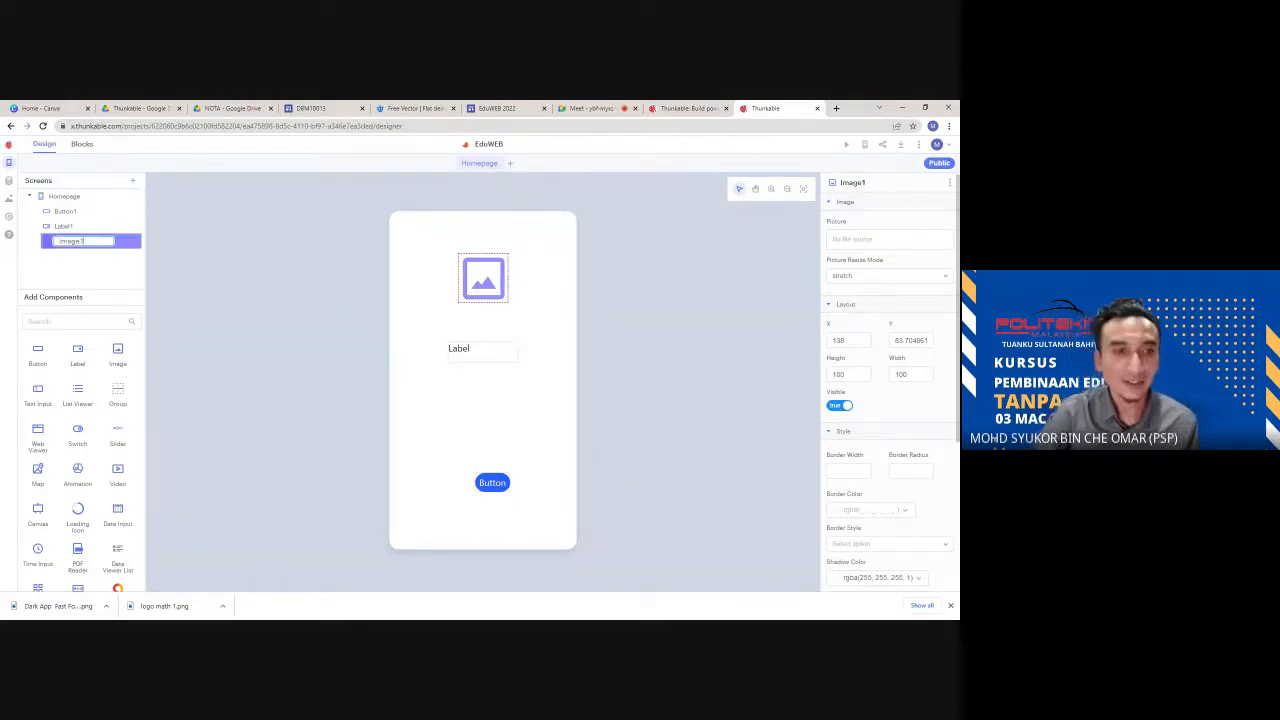
pyautogui.press('BackSpace')
pyautogui.press('BackSpace')
pyautogui.press('BackSpace')
pyautogui.press('BackSpace')
pyautogui.press('BackSpace')
pyautogui.press('BackSpace')
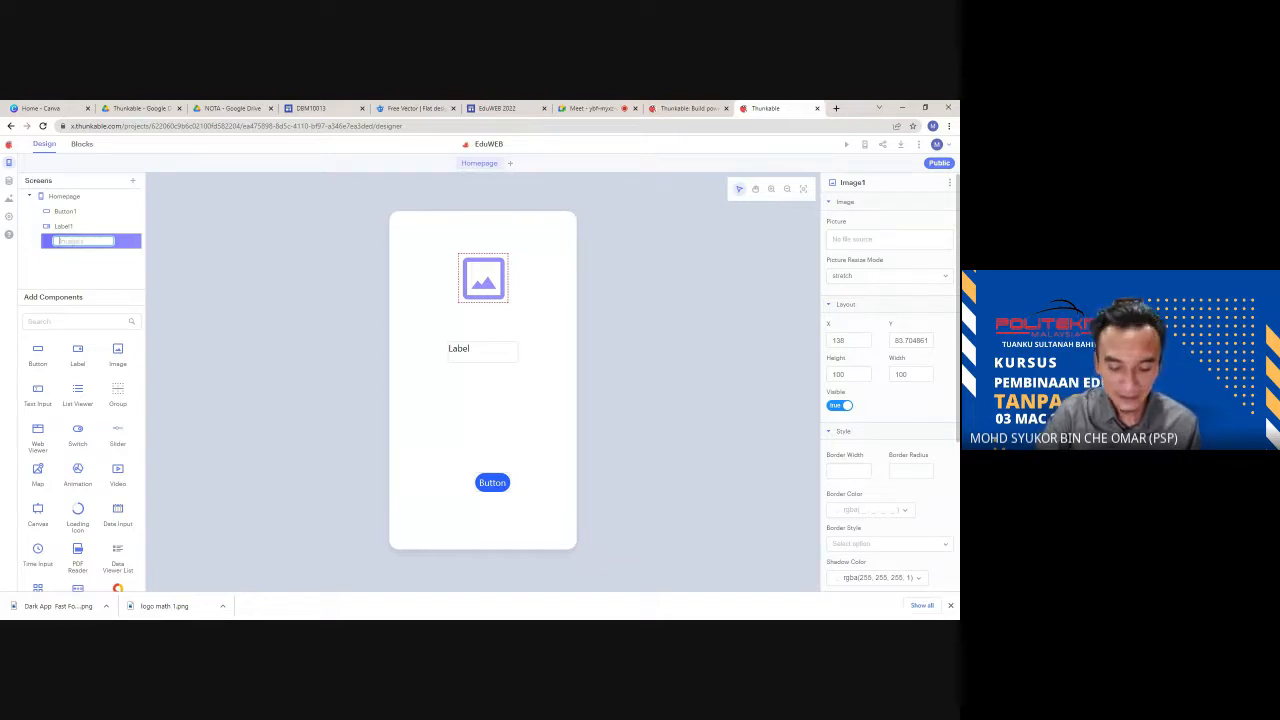
pyautogui.write('logo')
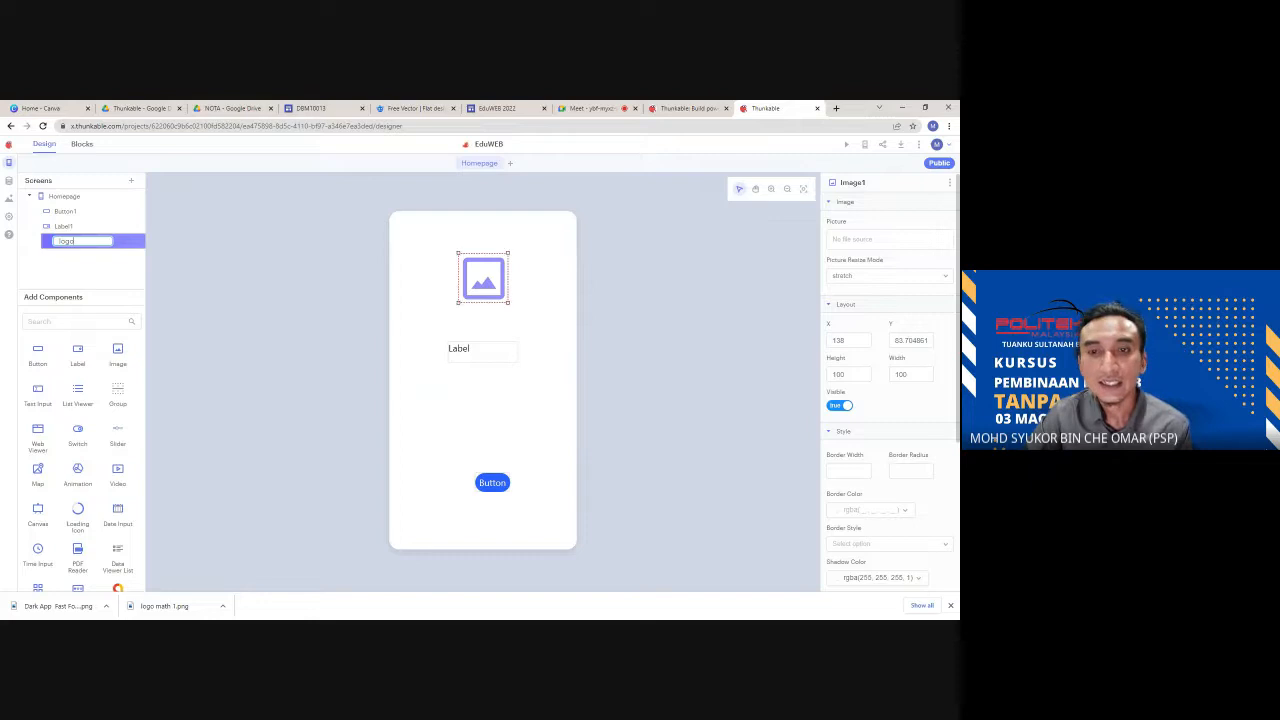
pyautogui.press('Return')
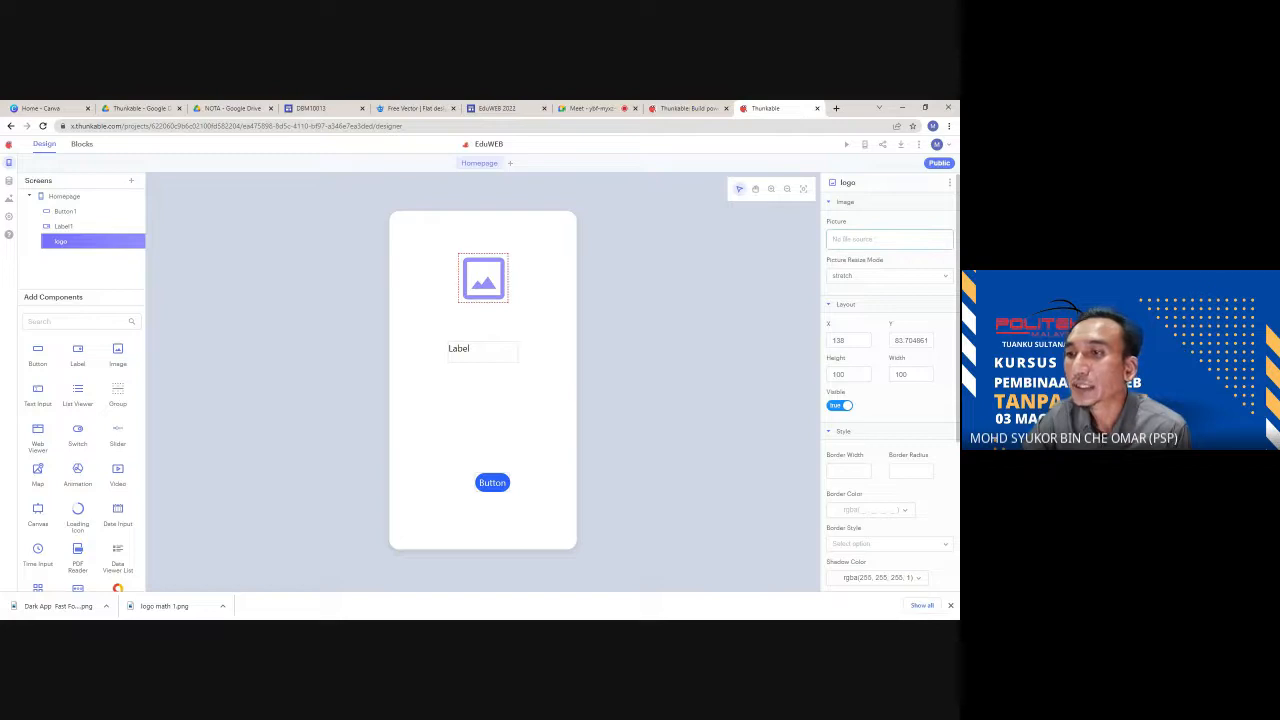
# - Upload logo math 1.png as the logo component's picture and enlarge it to about 173 wide by 159 high
pyautogui.click(889, 240)
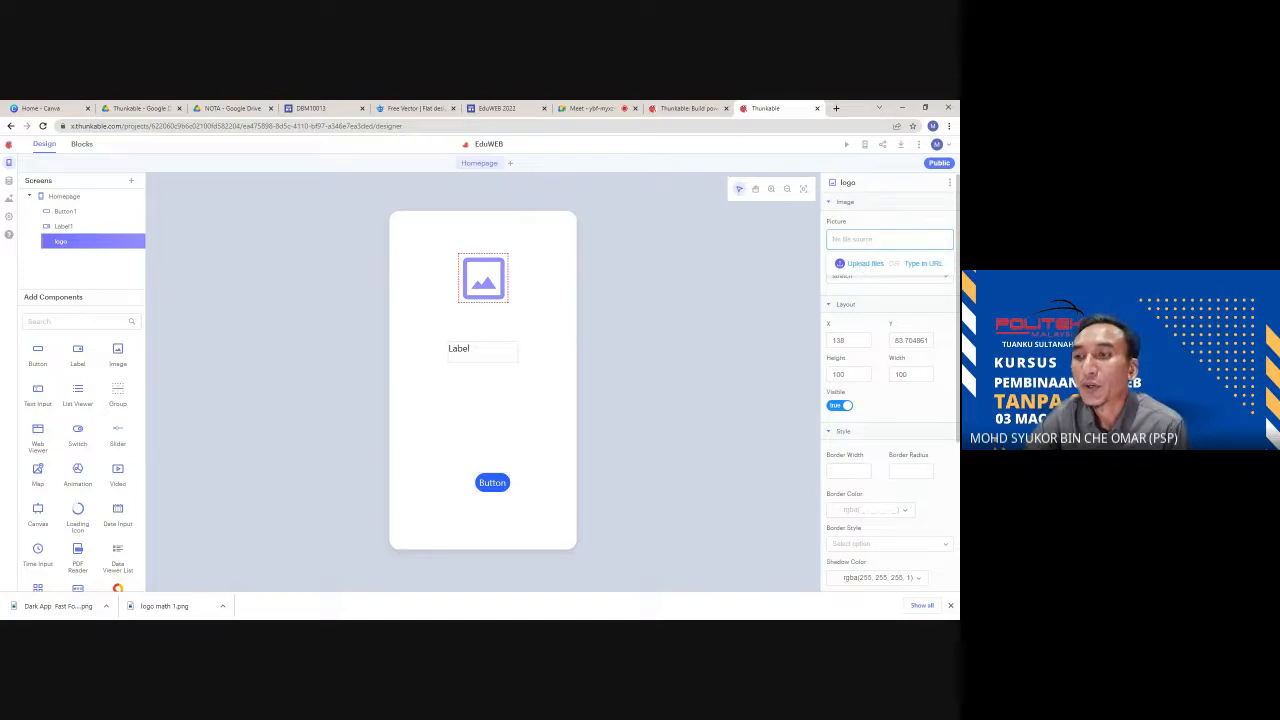
pyautogui.click(861, 264)
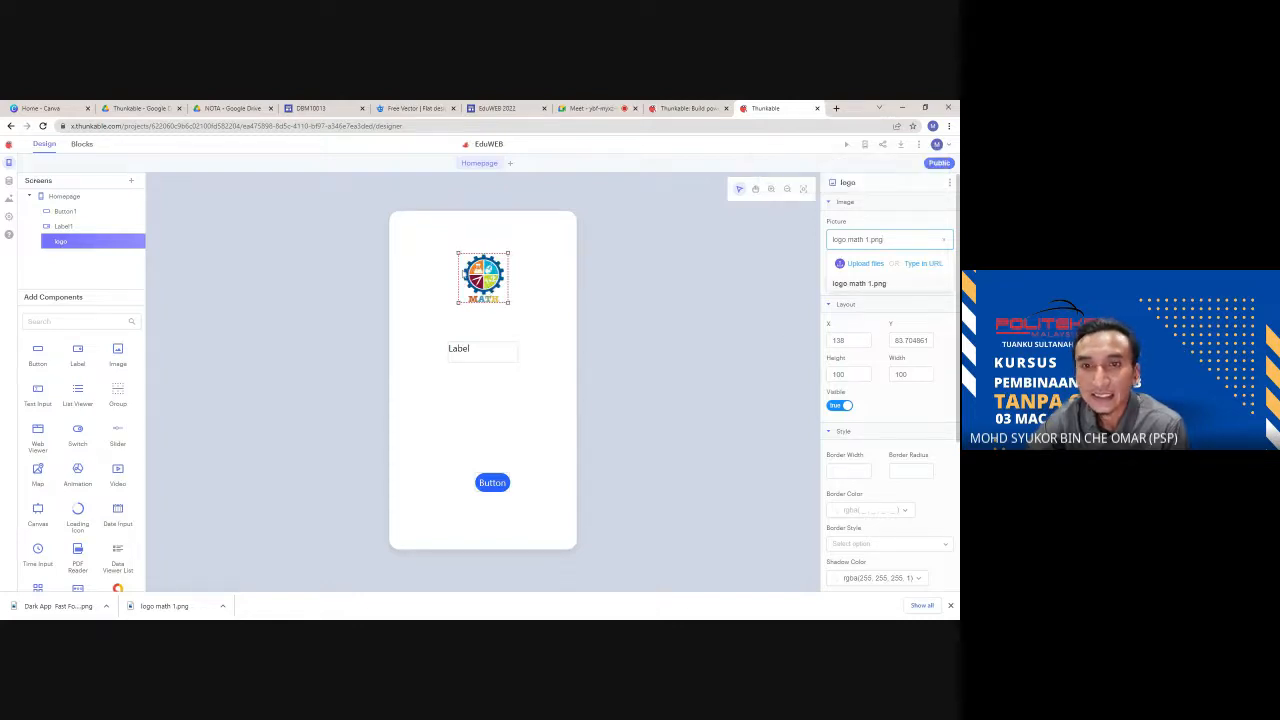
pyautogui.moveTo(459, 254); pyautogui.dragTo(445, 243)
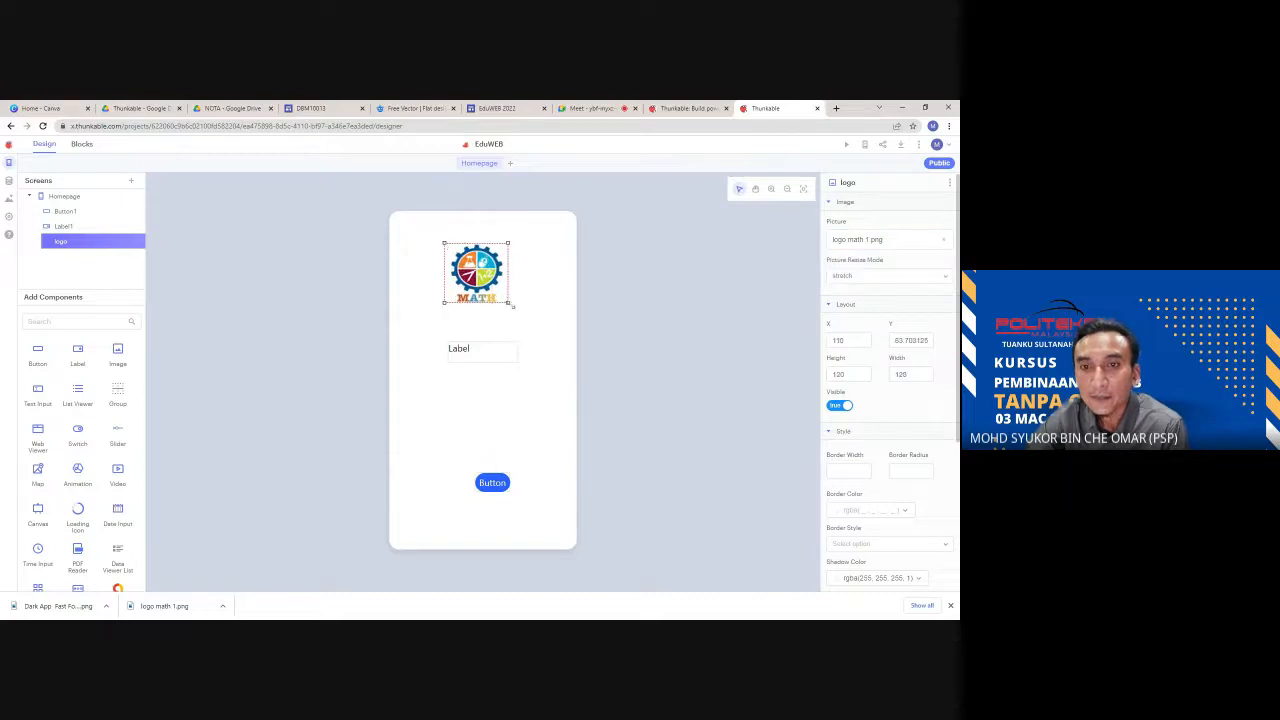
pyautogui.moveTo(511, 304); pyautogui.dragTo(526, 319)
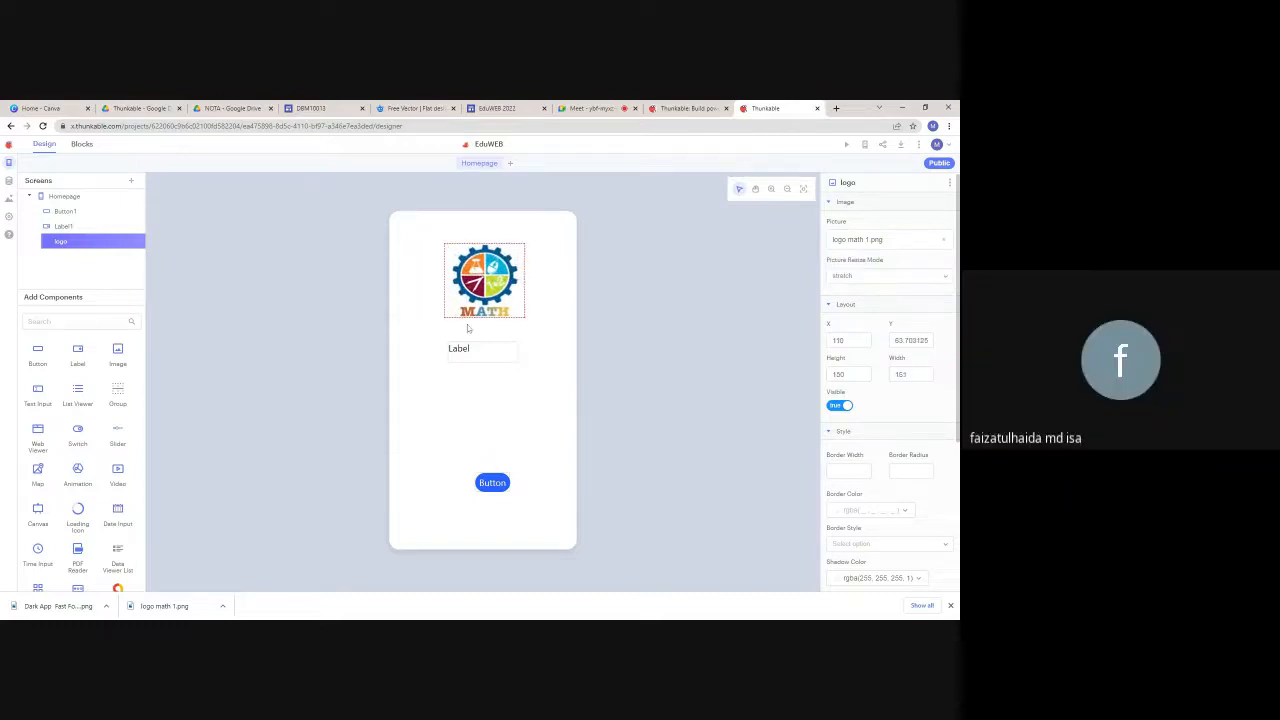
pyautogui.moveTo(445, 318); pyautogui.dragTo(488, 295)
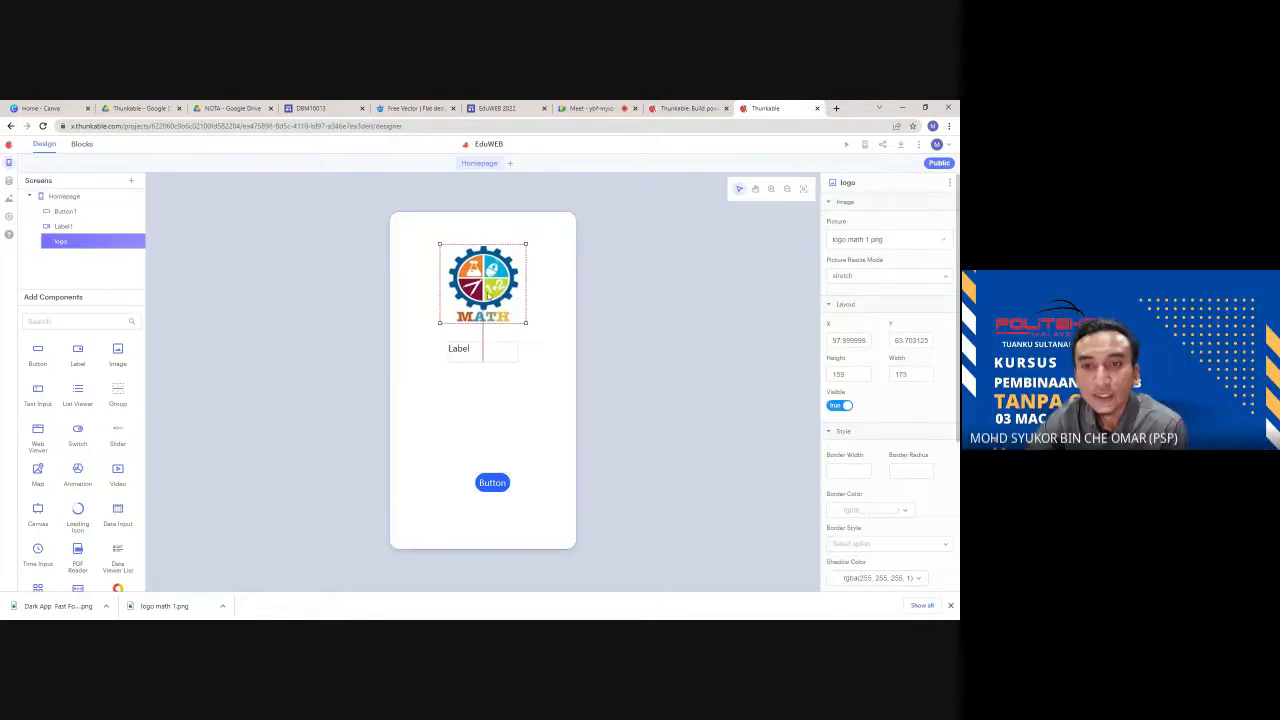
# - Align the logo to the horizontal centre of Homepage, above the label
pyautogui.click(546, 324)
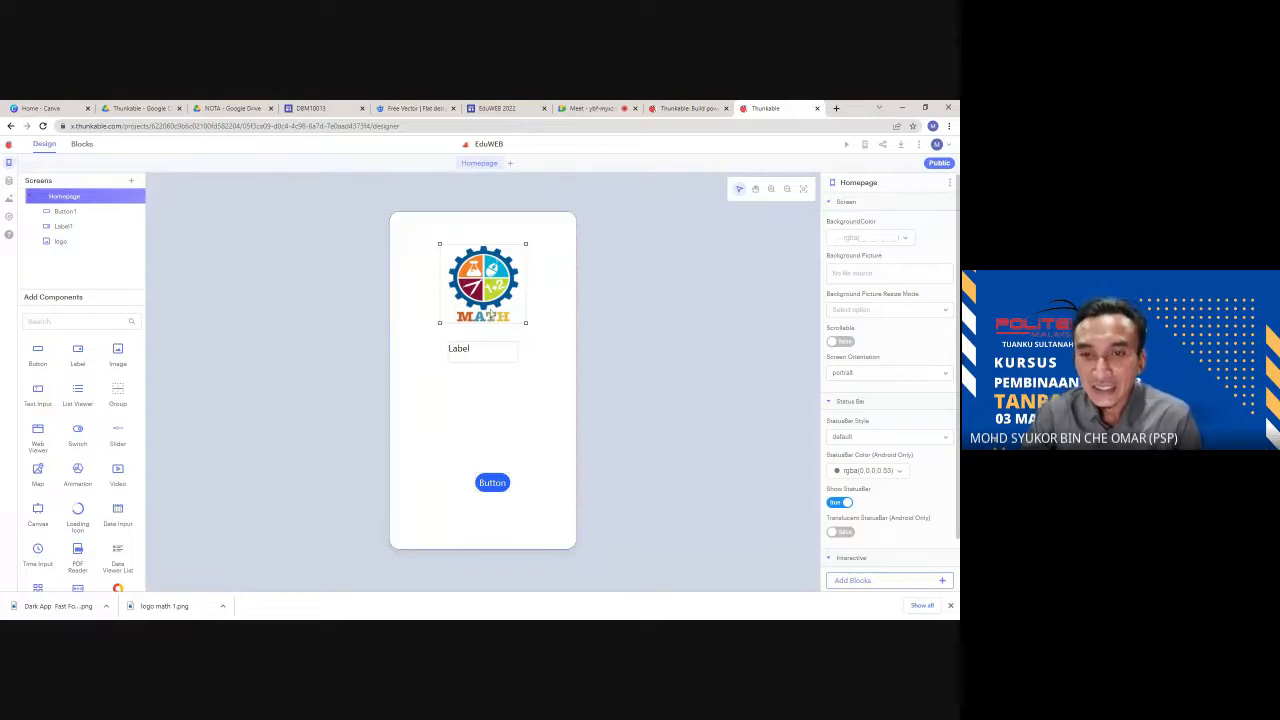
pyautogui.moveTo(492, 313); pyautogui.dragTo(491, 313)
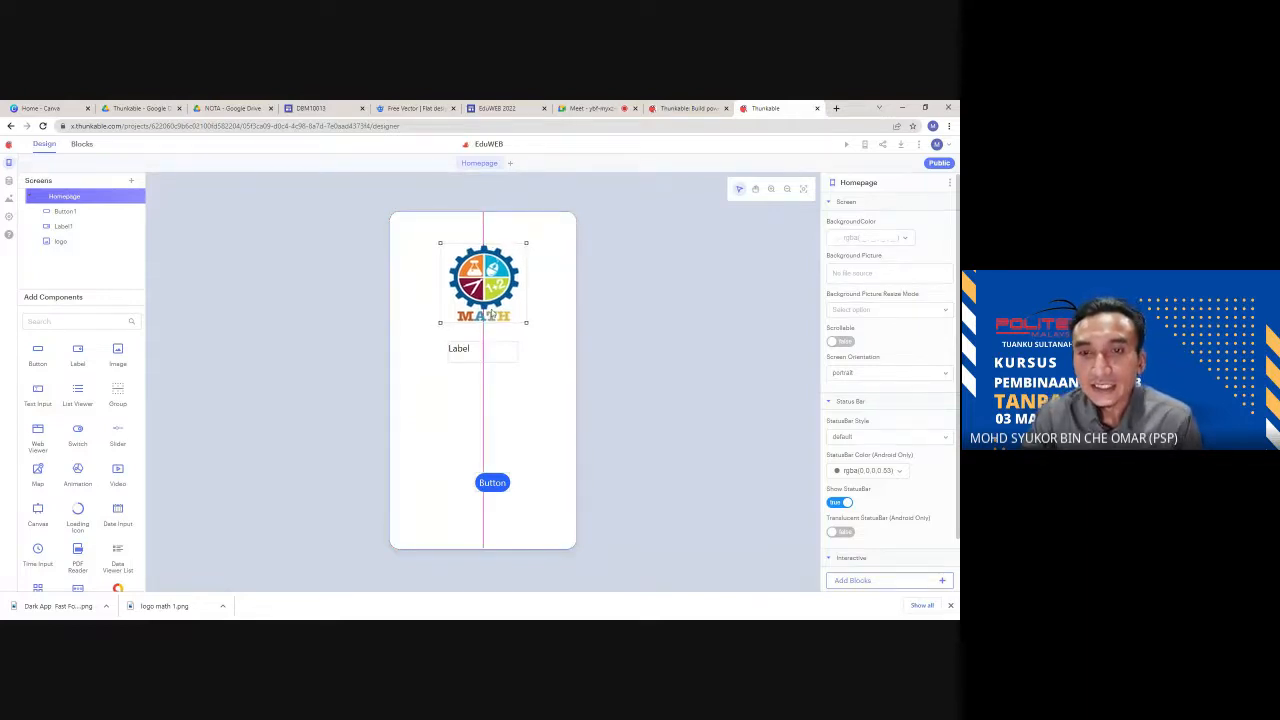
pyautogui.click(552, 365)
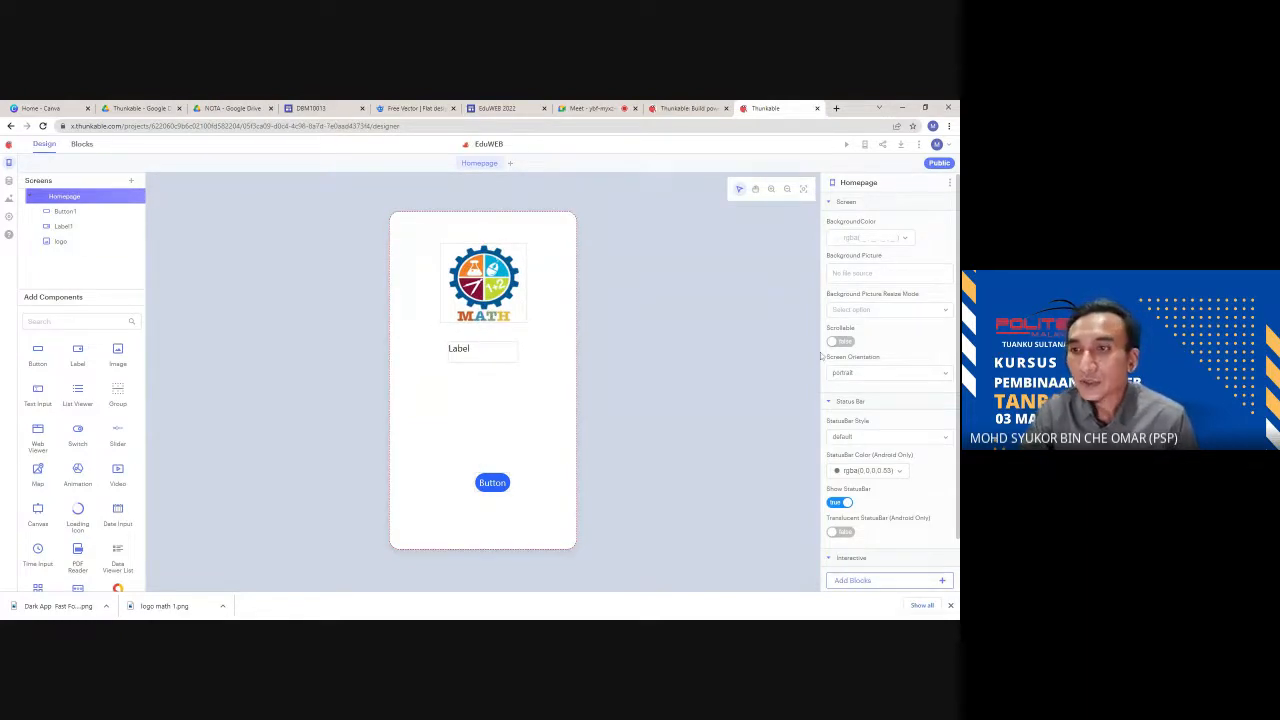
# - Rename the label component on Homepage to "Info" and keep it selected
pyautogui.click(476, 357)
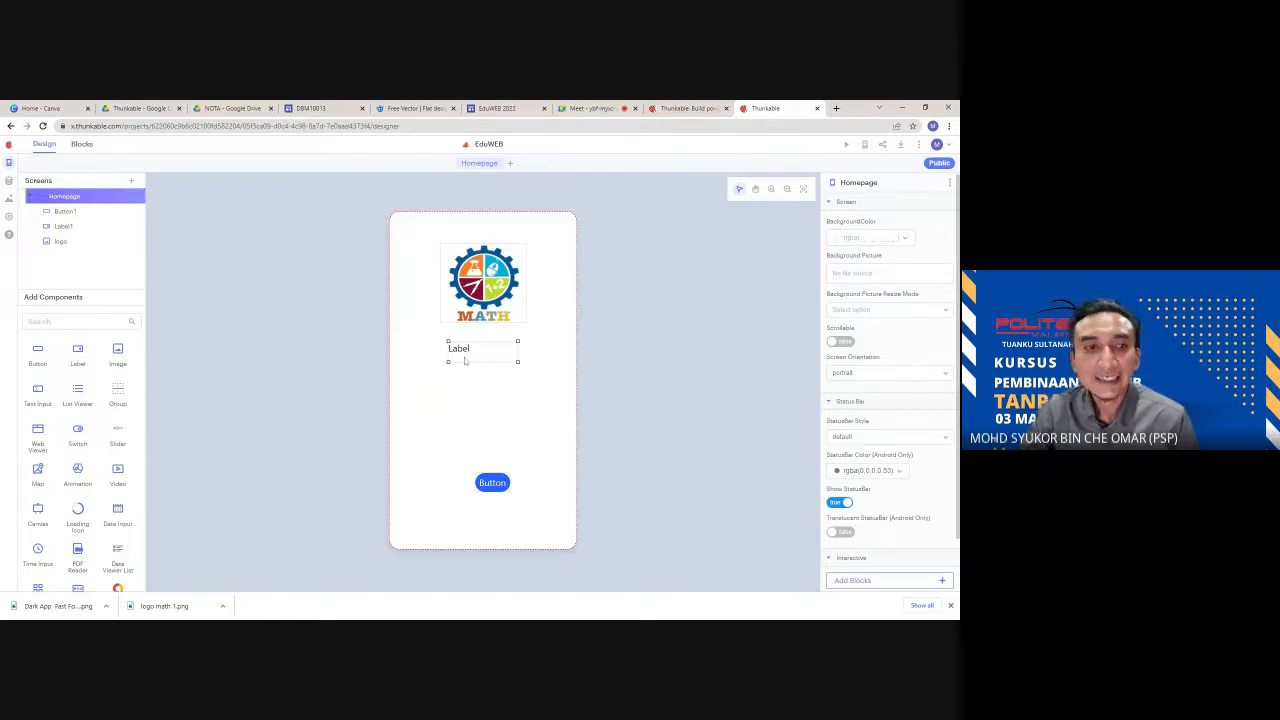
pyautogui.click(60, 226)
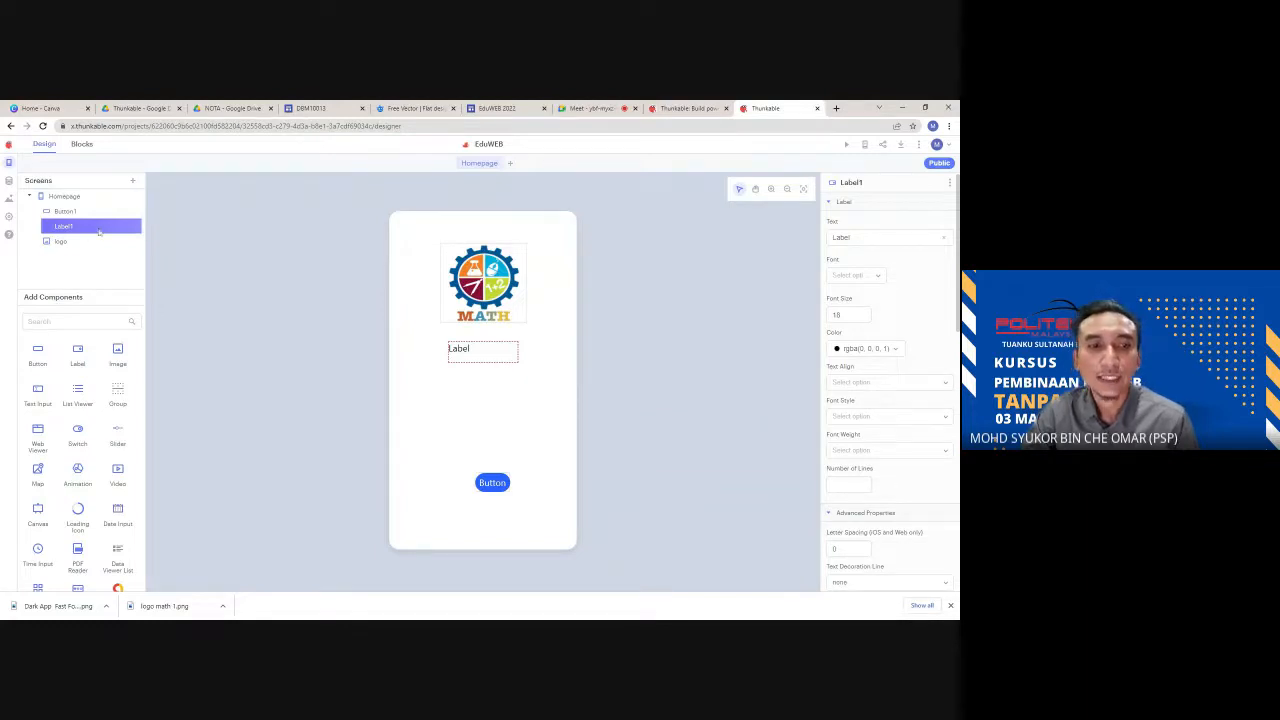
pyautogui.doubleClick(119, 231)
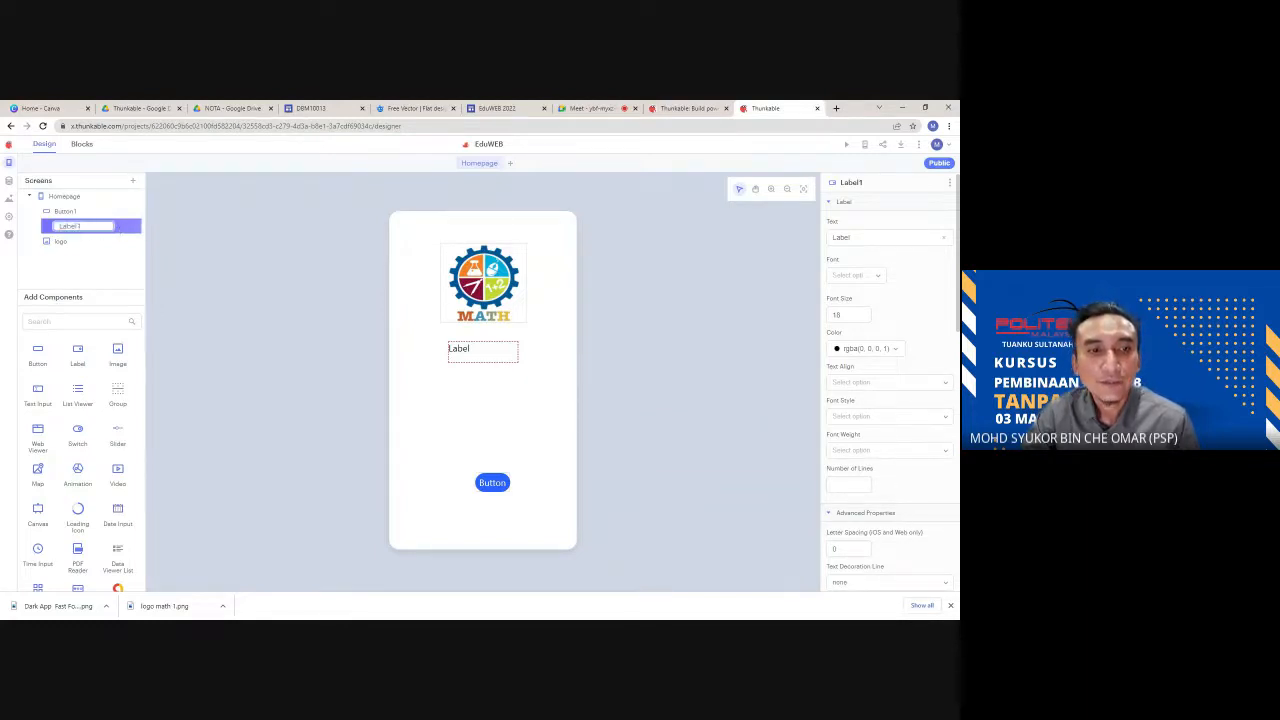
pyautogui.click(119, 229)
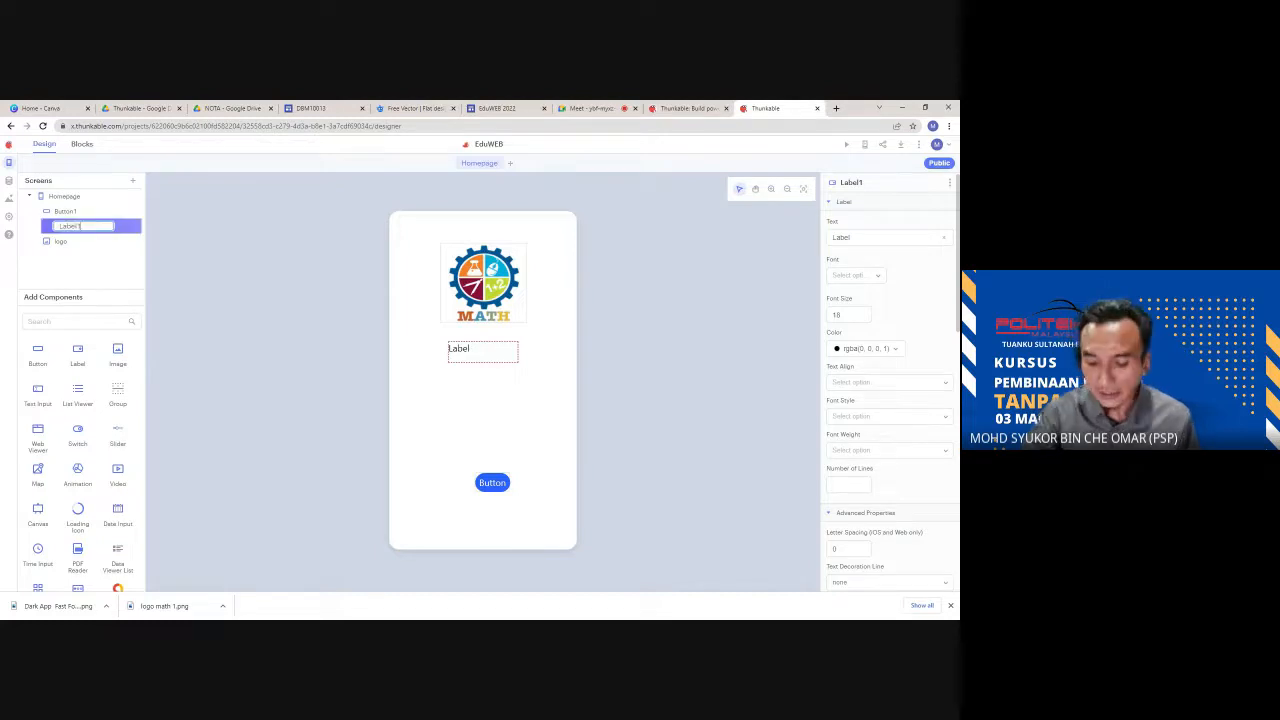
pyautogui.press('BackSpace')
pyautogui.press('BackSpace')
pyautogui.press('BackSpace')
pyautogui.press('BackSpace')
pyautogui.press('BackSpace')
pyautogui.press('BackSpace')
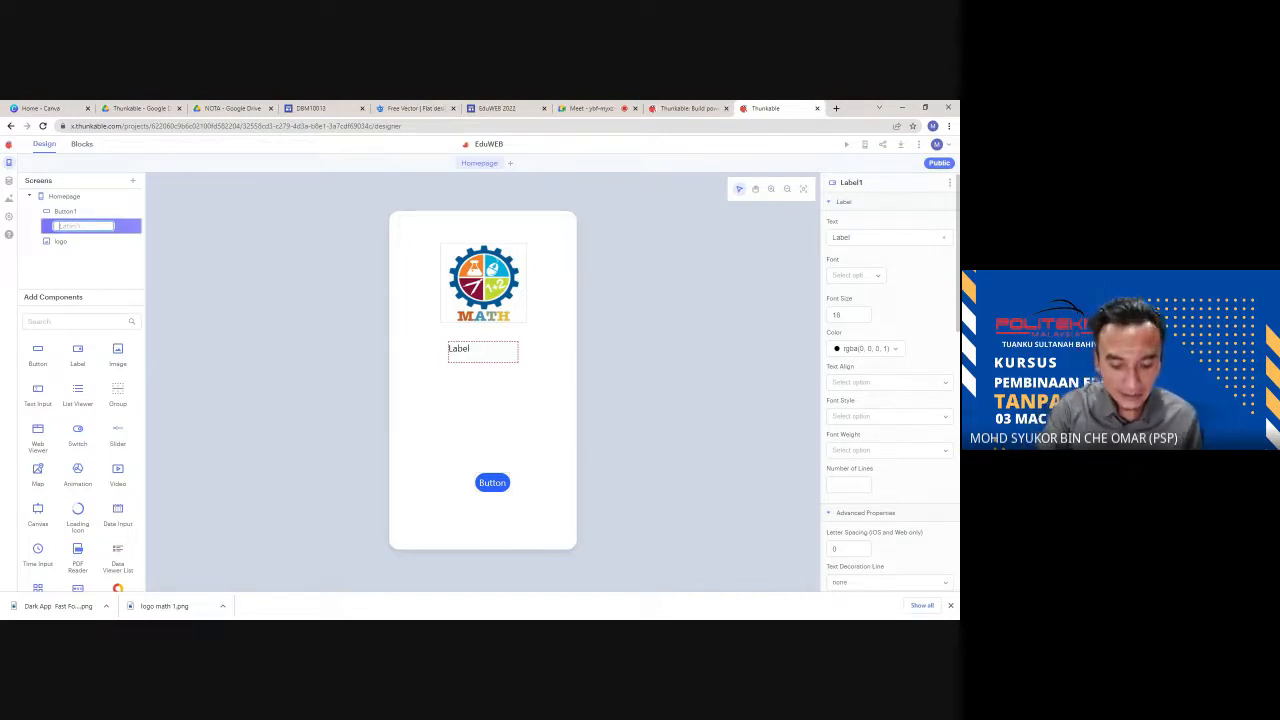
pyautogui.write('tit')
pyautogui.write('fo')
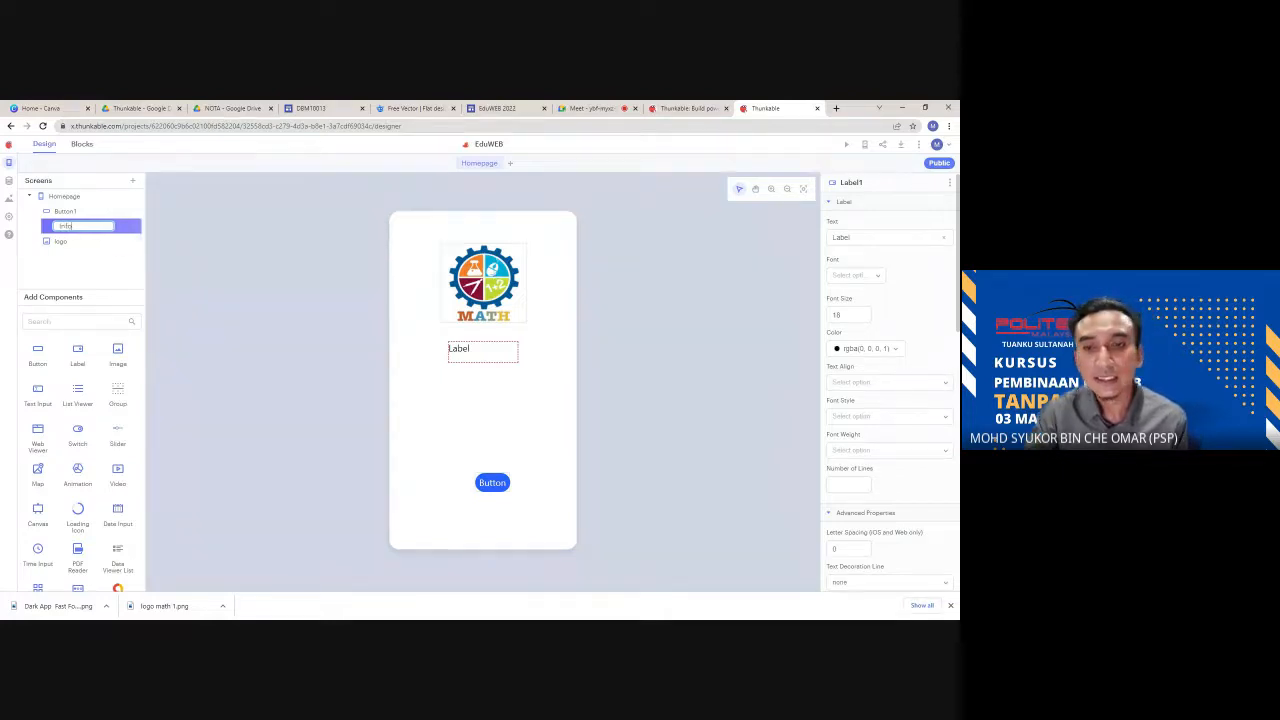
pyautogui.press('Return')
pyautogui.click(481, 355)
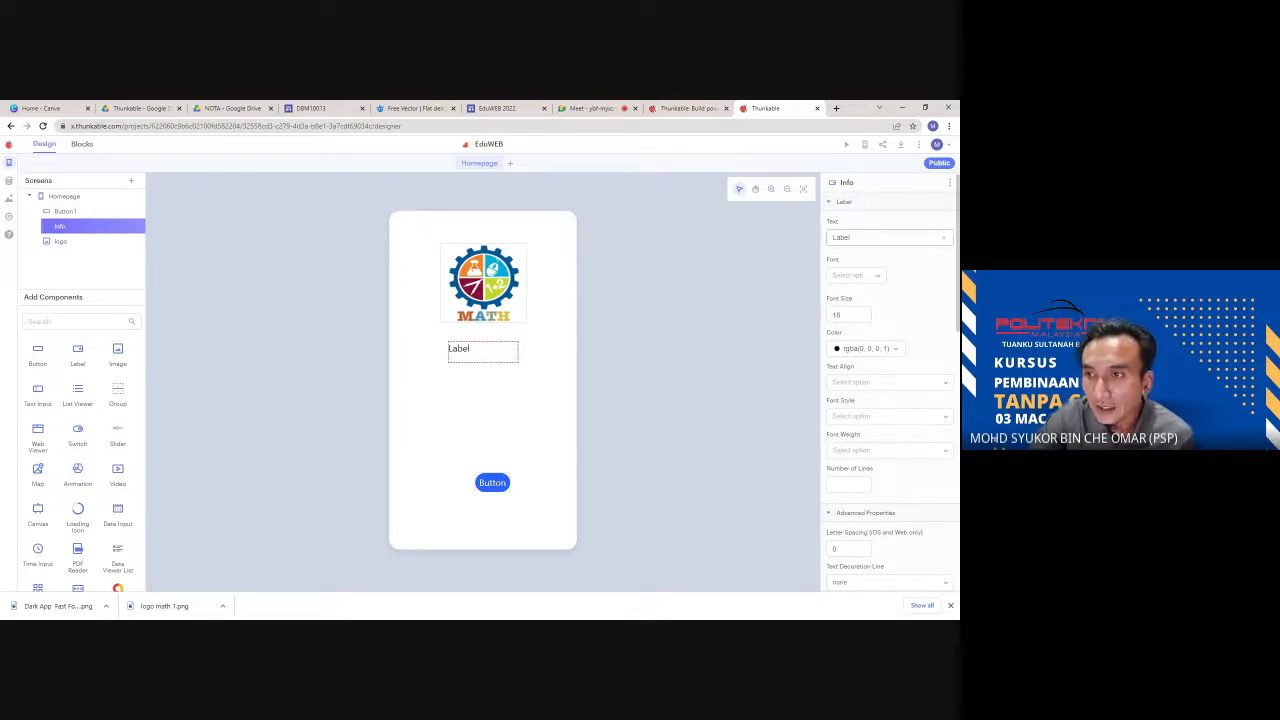
# - Set the Info label's text to "Aplikasi ini dibangunkan untuk membantu pelajar mempelajari kursus Engineering Mathematics 1."
pyautogui.click(852, 238)
pyautogui.moveTo(851, 238); pyautogui.dragTo(832, 238)
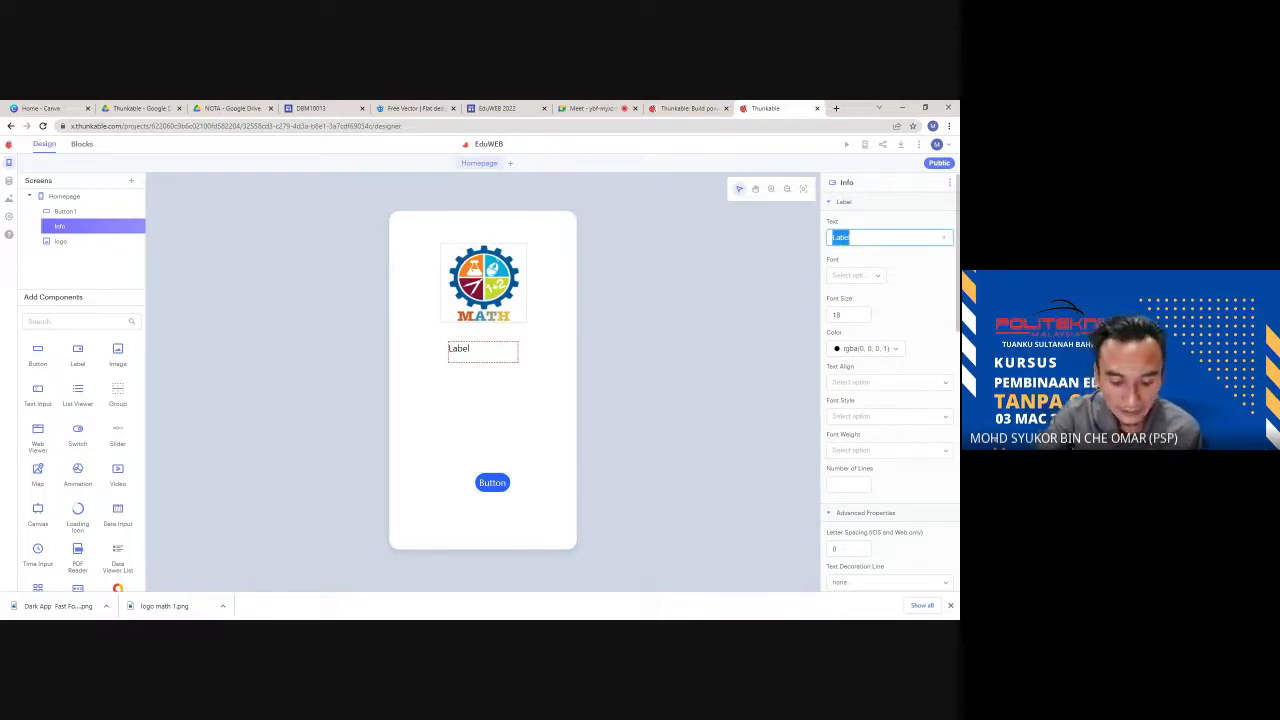
pyautogui.write('A')
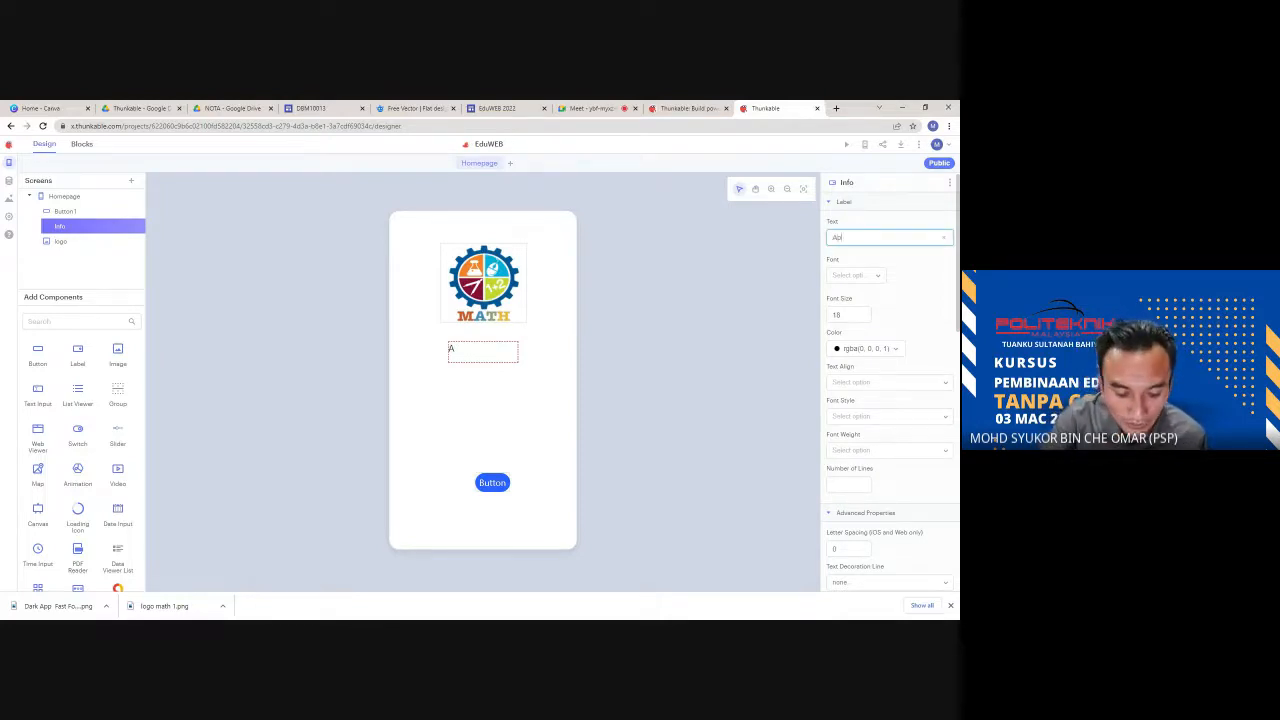
pyautogui.write('plikasi')
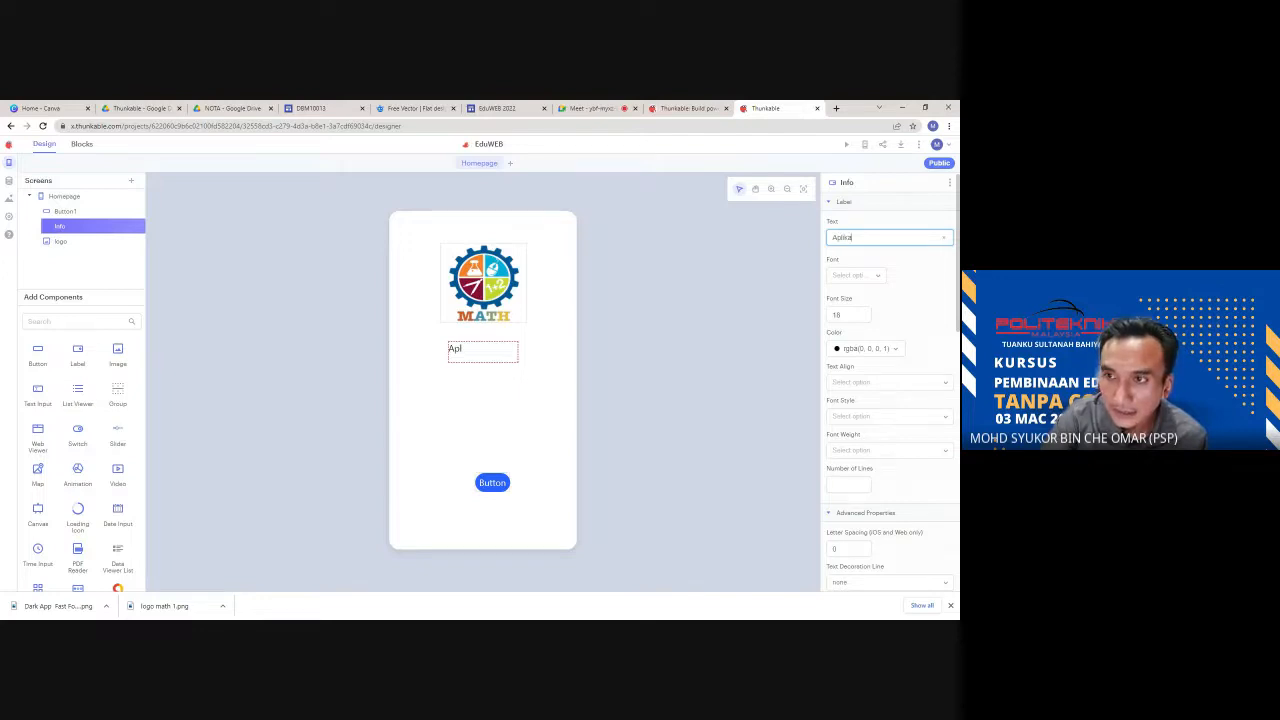
pyautogui.write(' ini d')
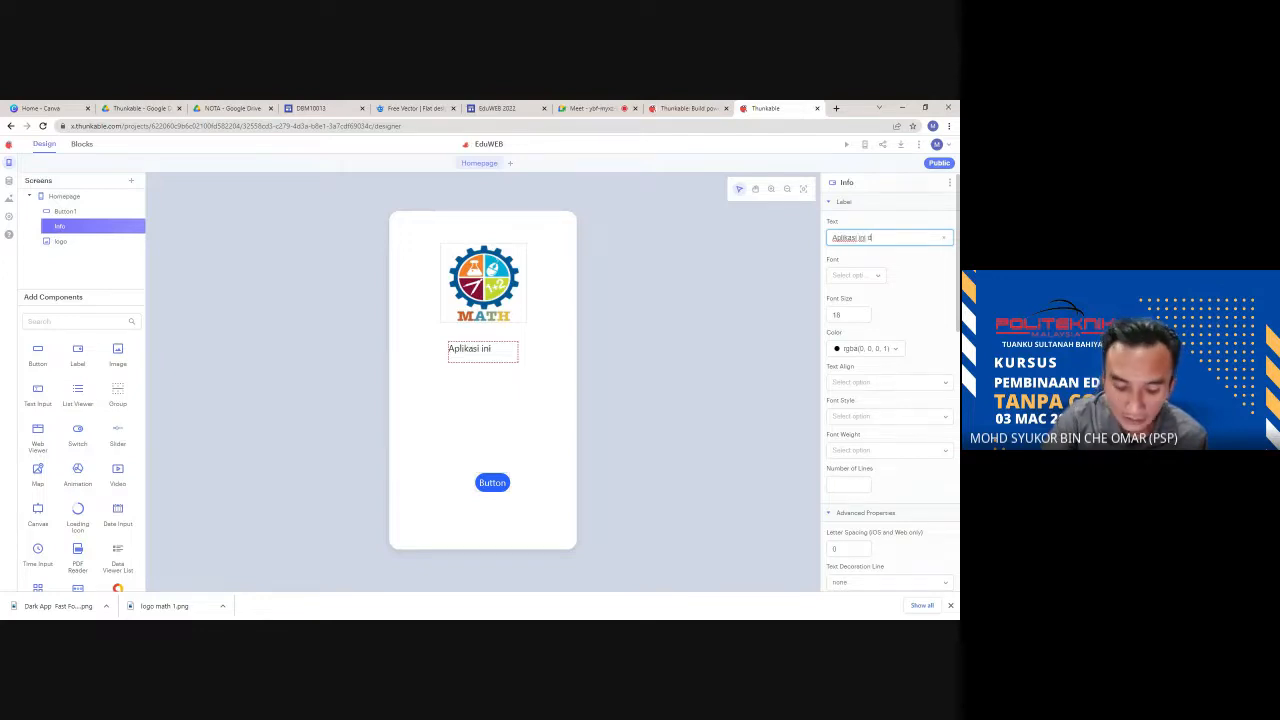
pyautogui.write('ibangunakan')
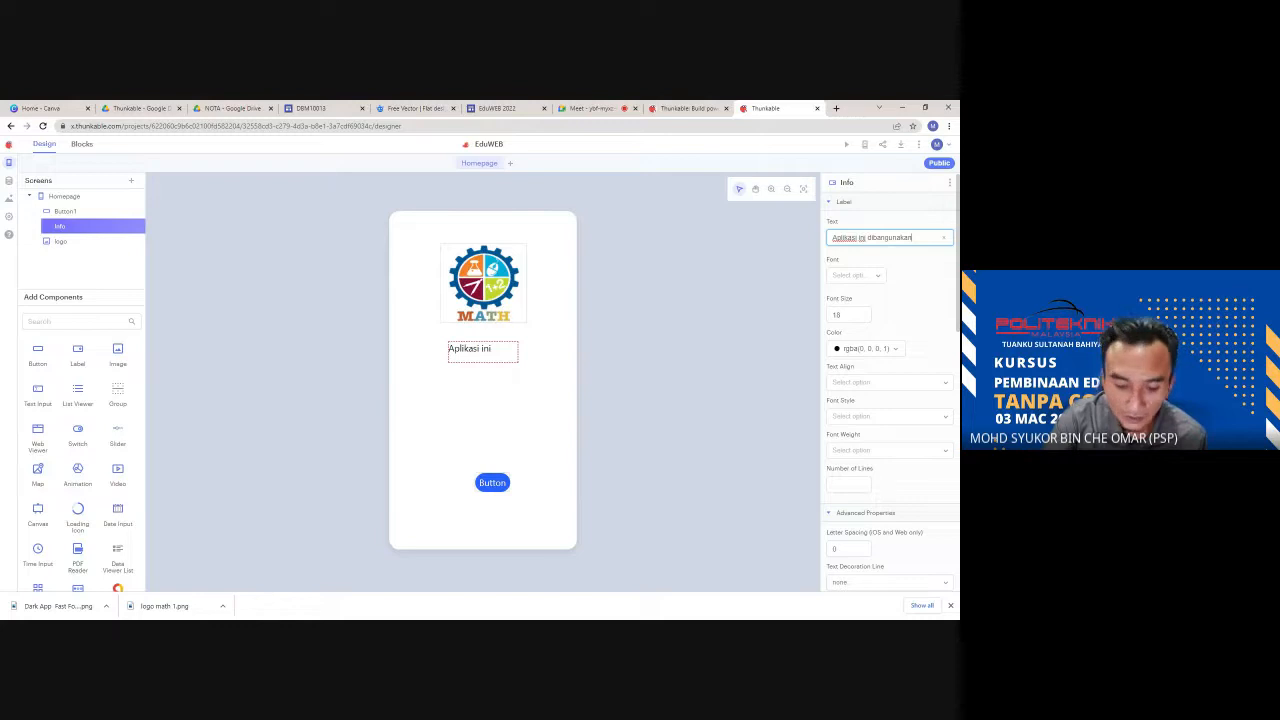
pyautogui.write(' u')
pyautogui.press('BackSpace')
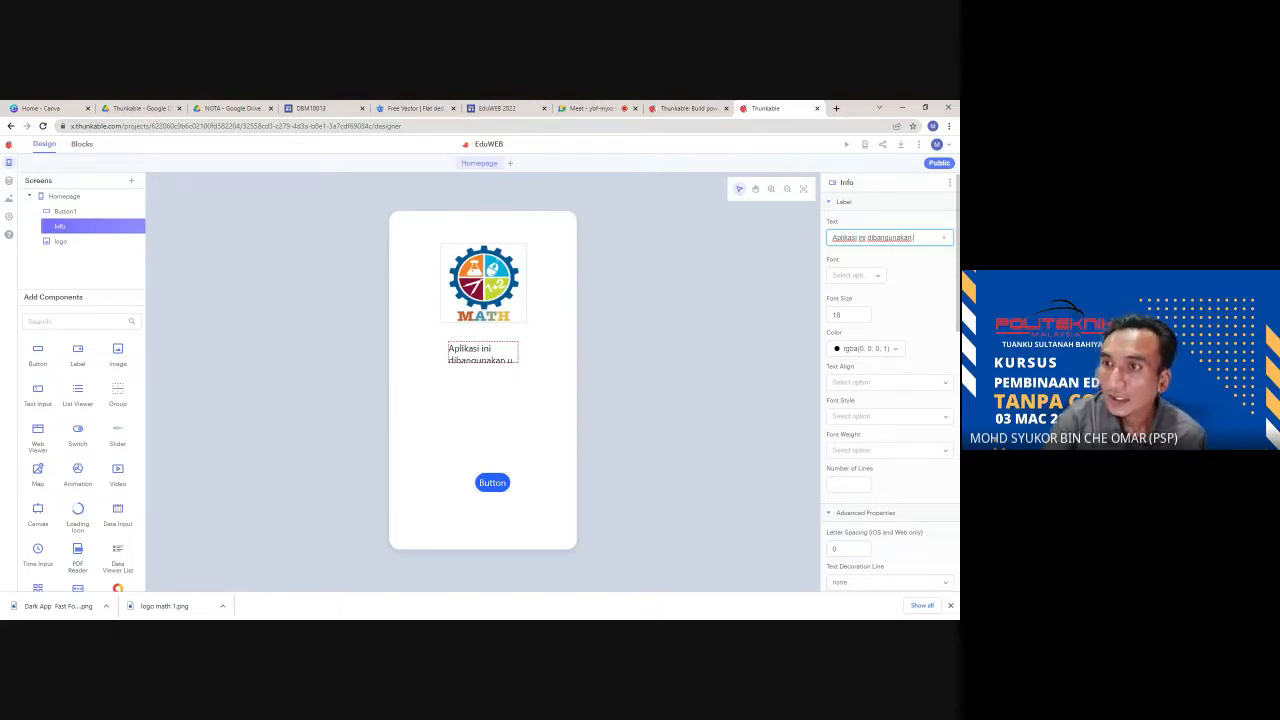
pyautogui.press('BackSpace')
pyautogui.press('BackSpace')
pyautogui.press('BackSpace')
pyautogui.press('BackSpace')
pyautogui.write('kan un')
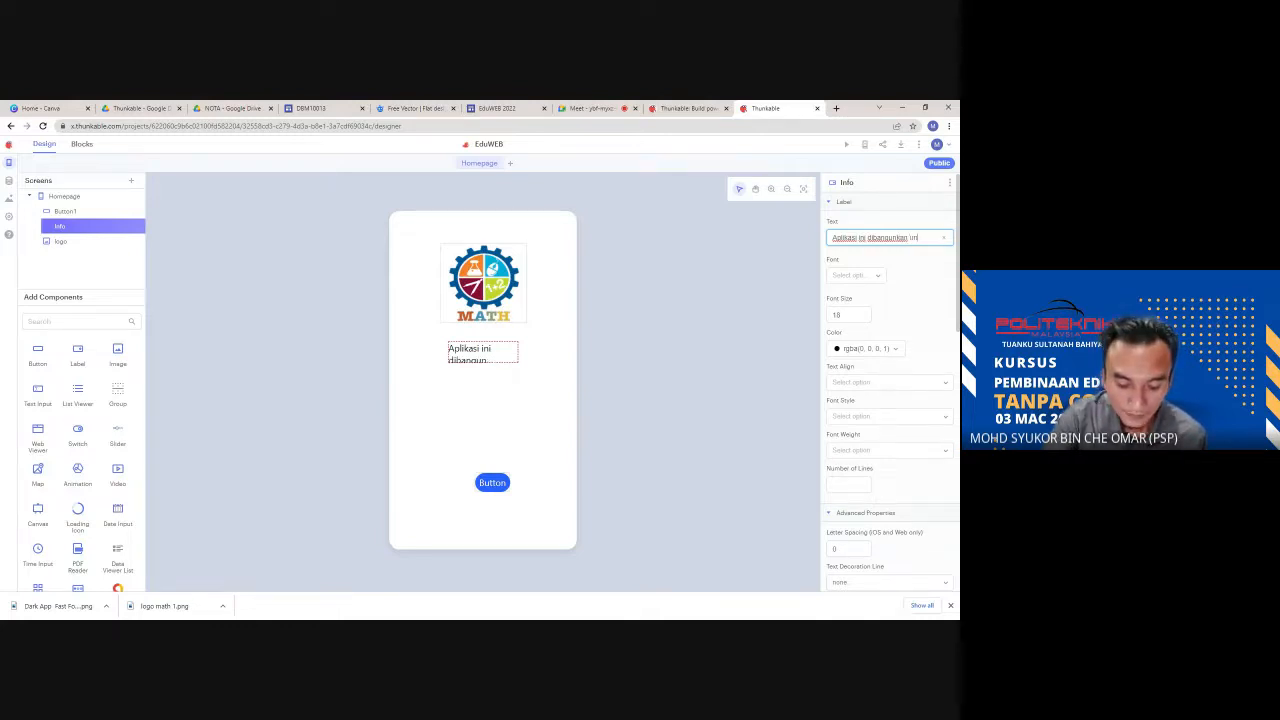
pyautogui.write('tuk membantu')
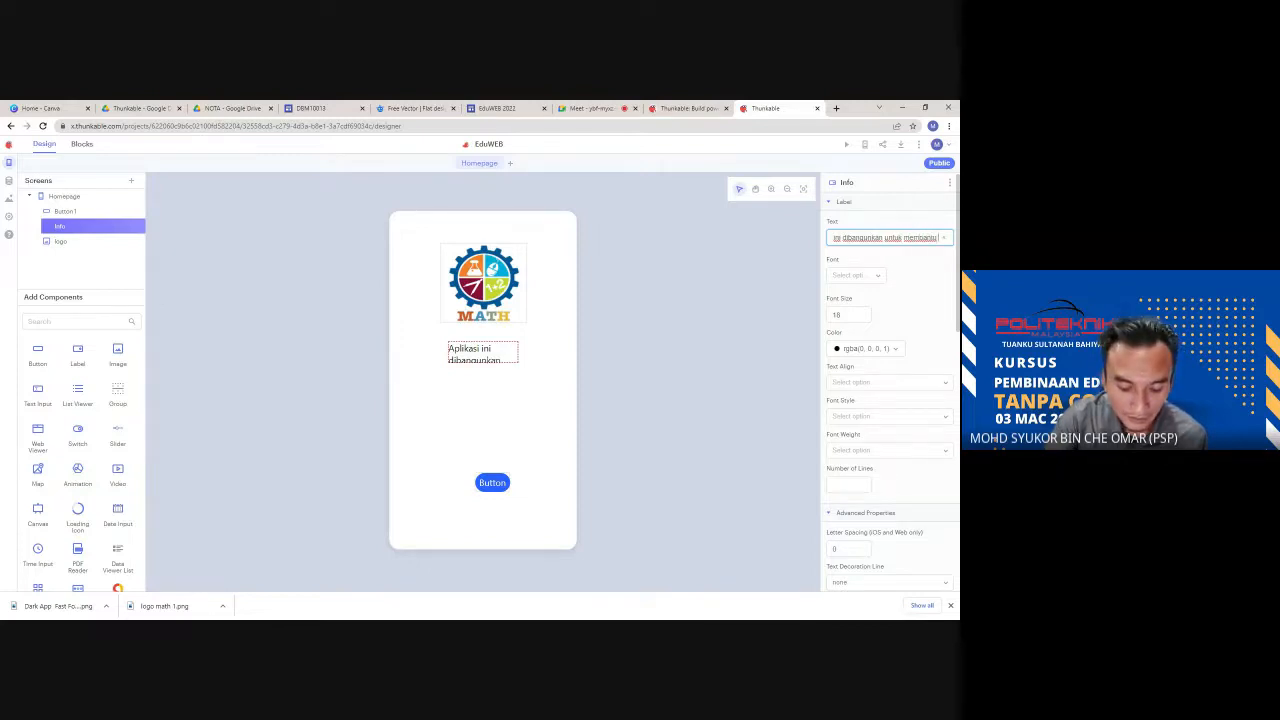
pyautogui.write(' pen')
pyautogui.press('BackSpace')
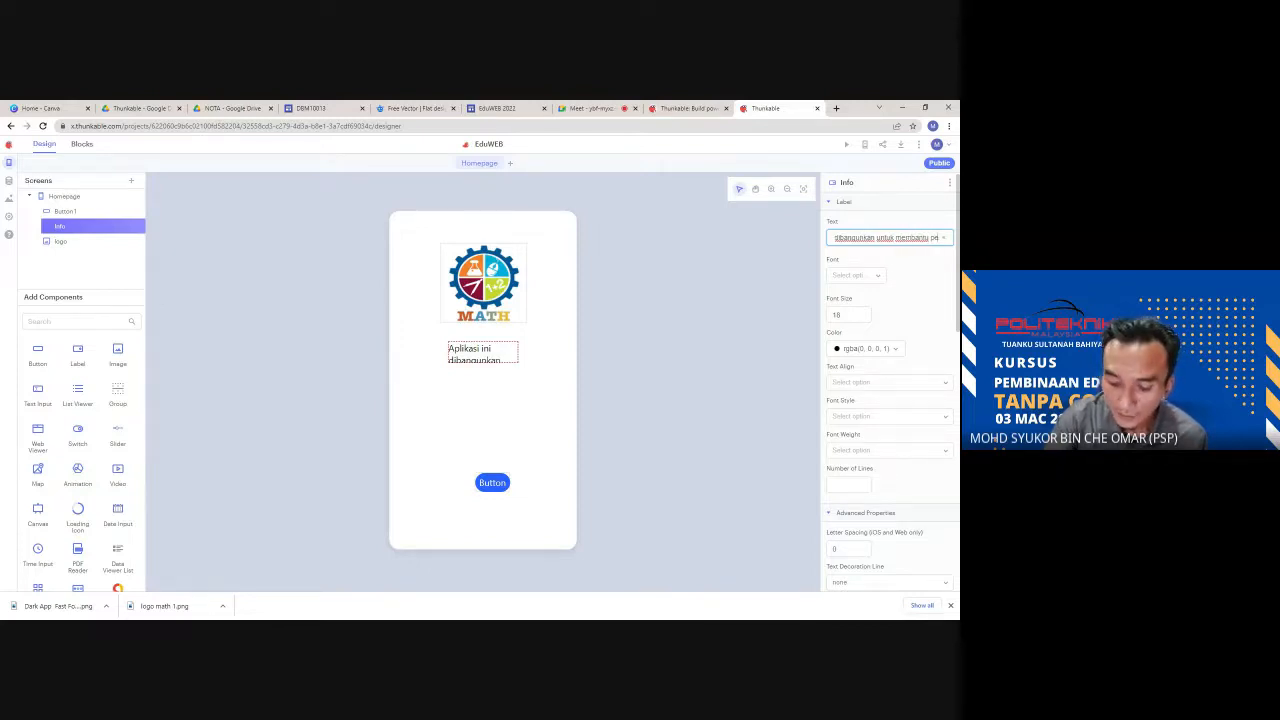
pyautogui.write('l')
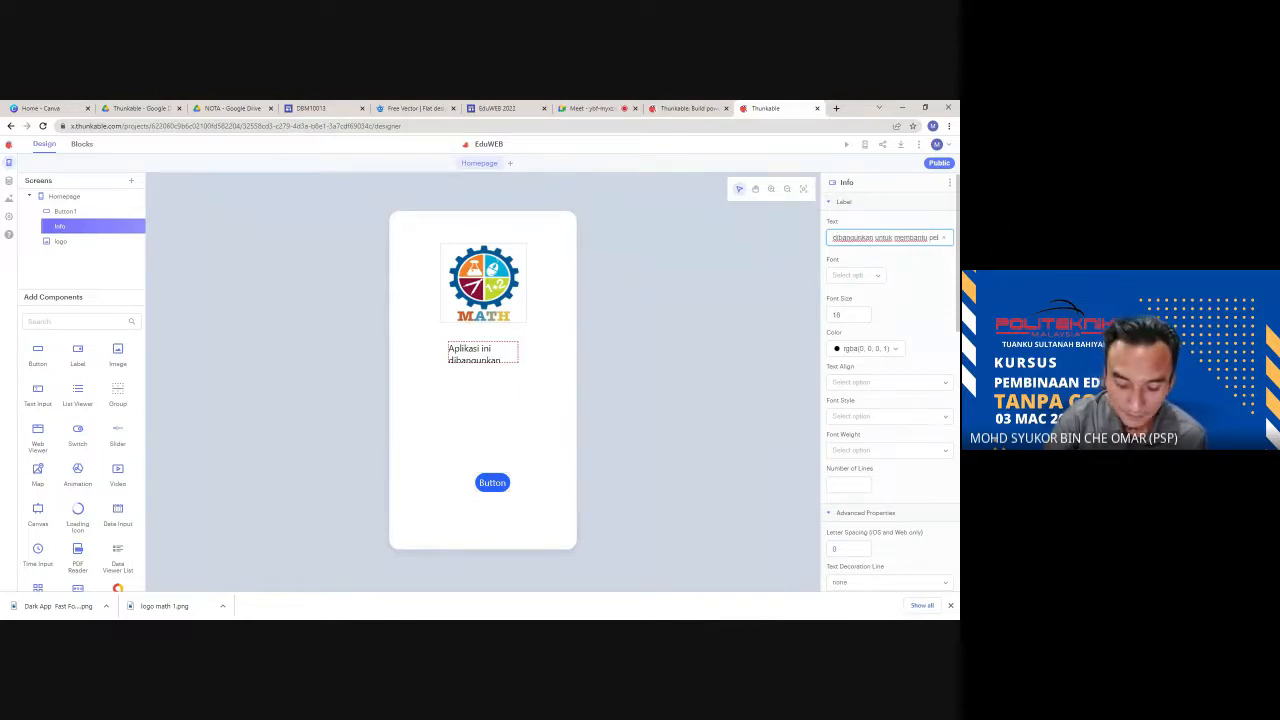
pyautogui.write('ajar')
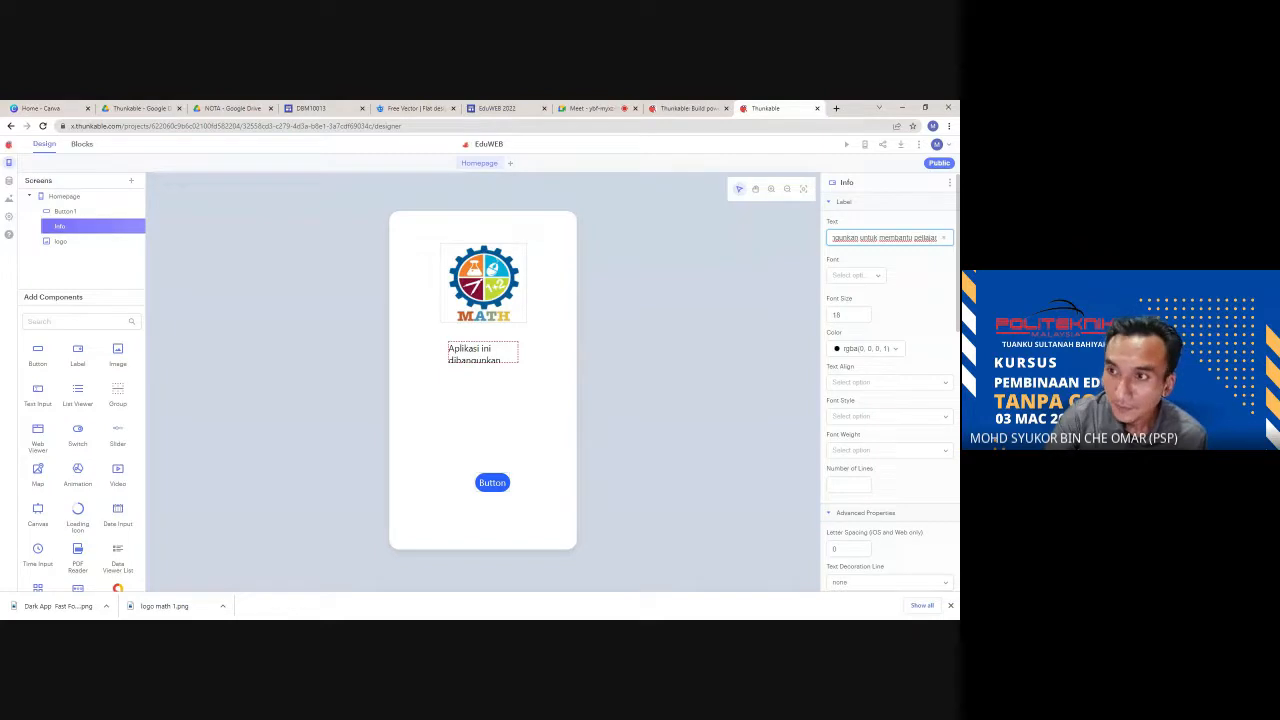
pyautogui.press('BackSpace')
pyautogui.press('BackSpace')
pyautogui.press('BackSpace')
pyautogui.press('BackSpace')
pyautogui.write('ajar')
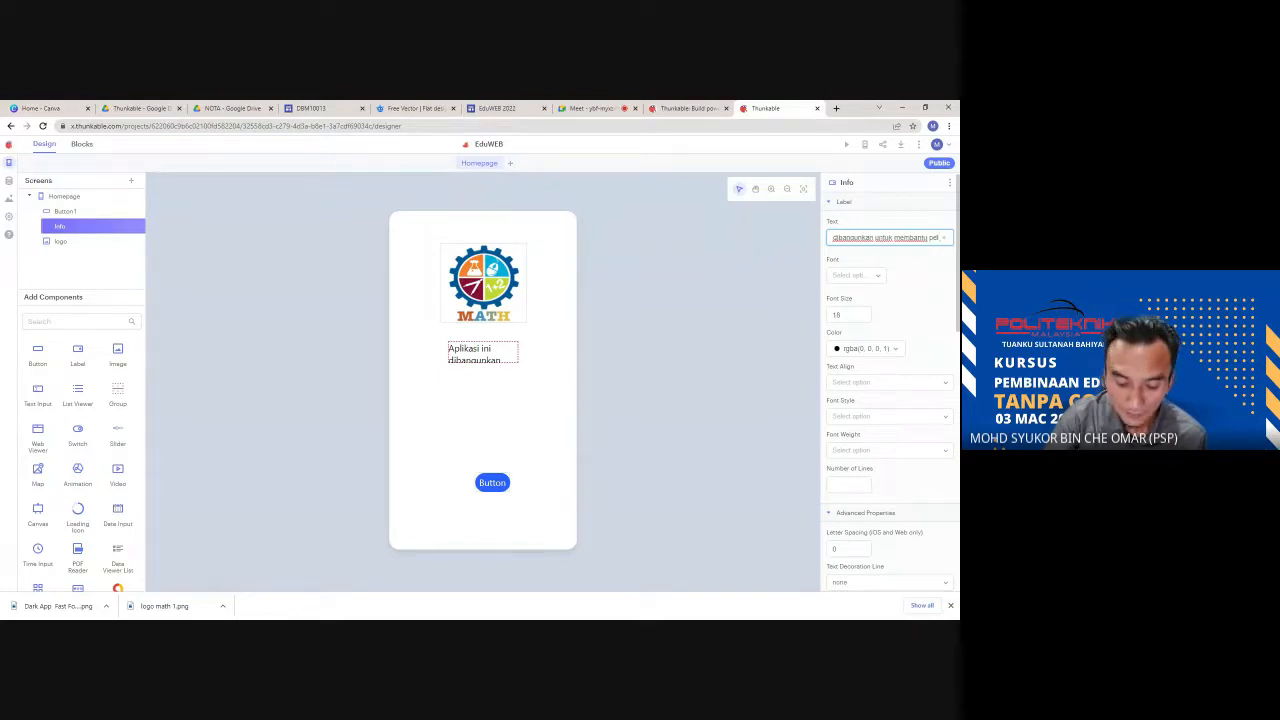
pyautogui.write(' mem')
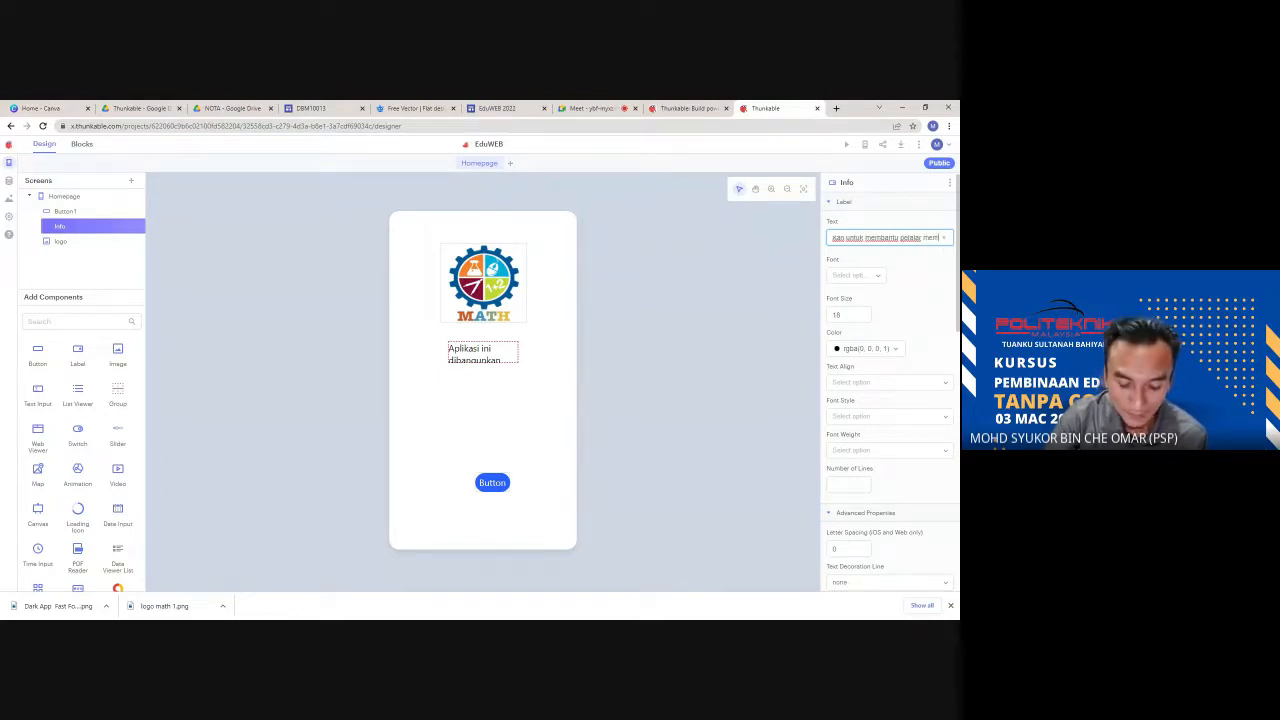
pyautogui.write('pelajar')
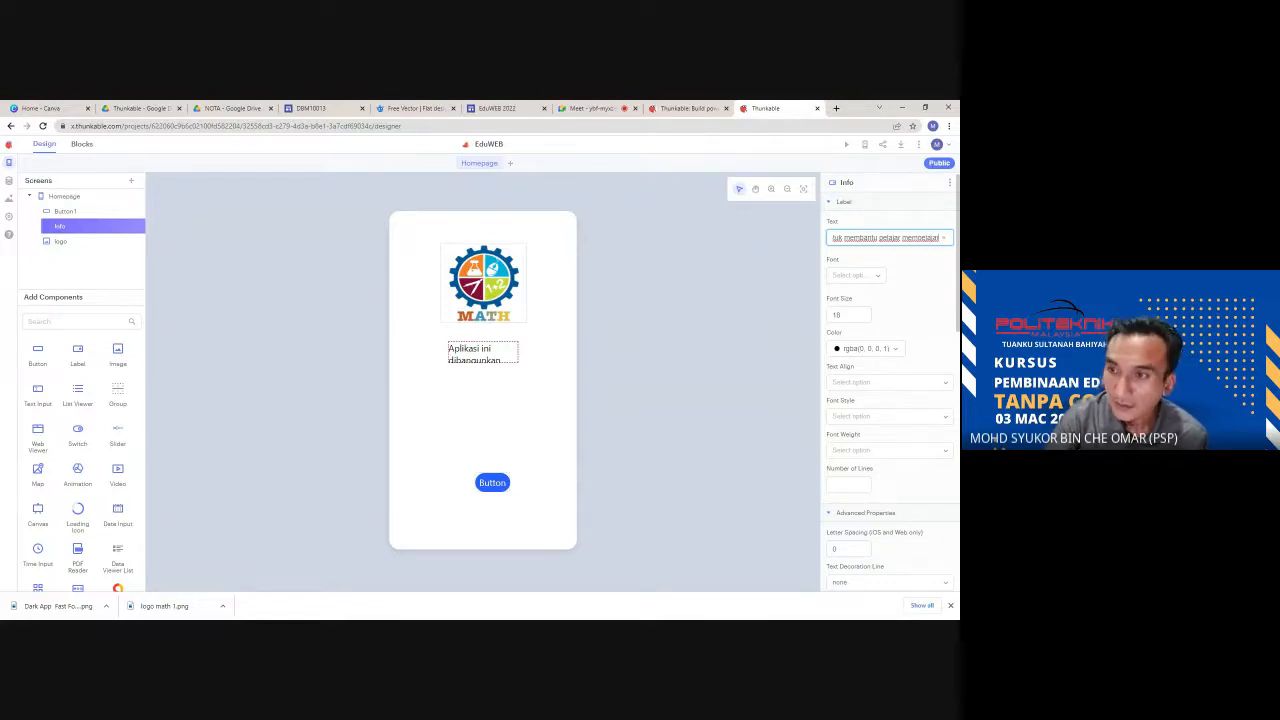
pyautogui.write('i')
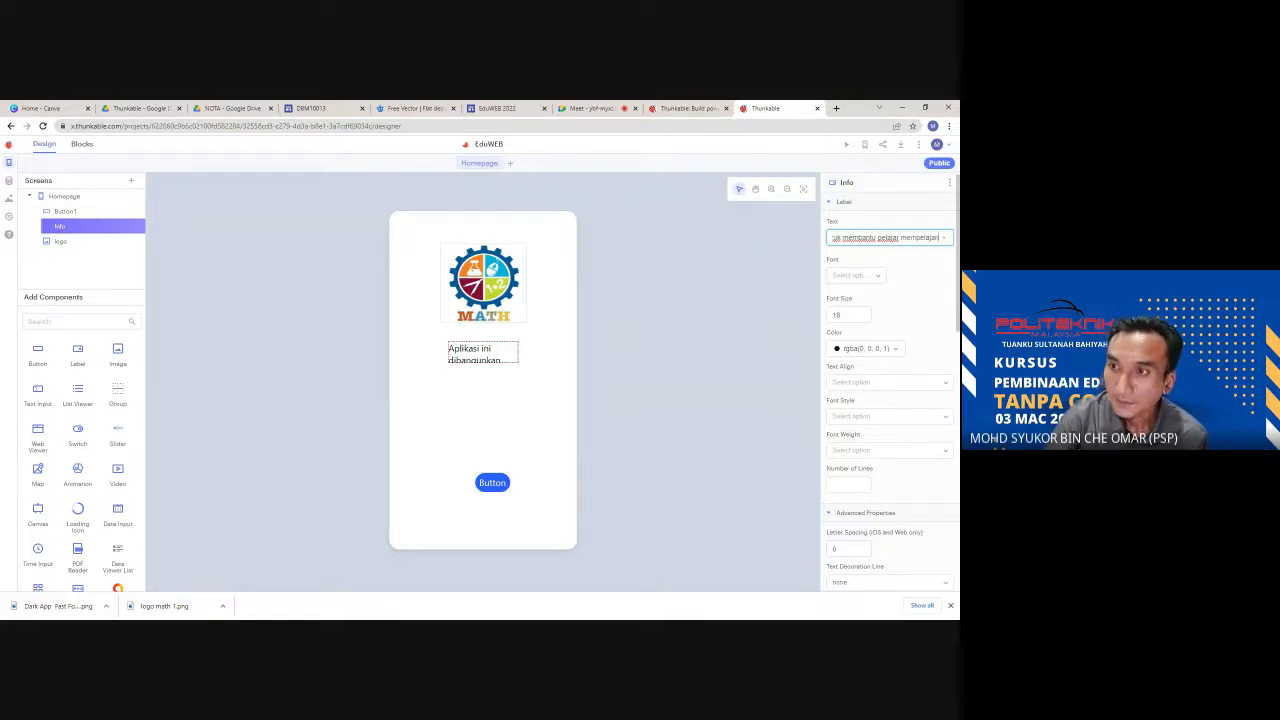
pyautogui.write(' kurs')
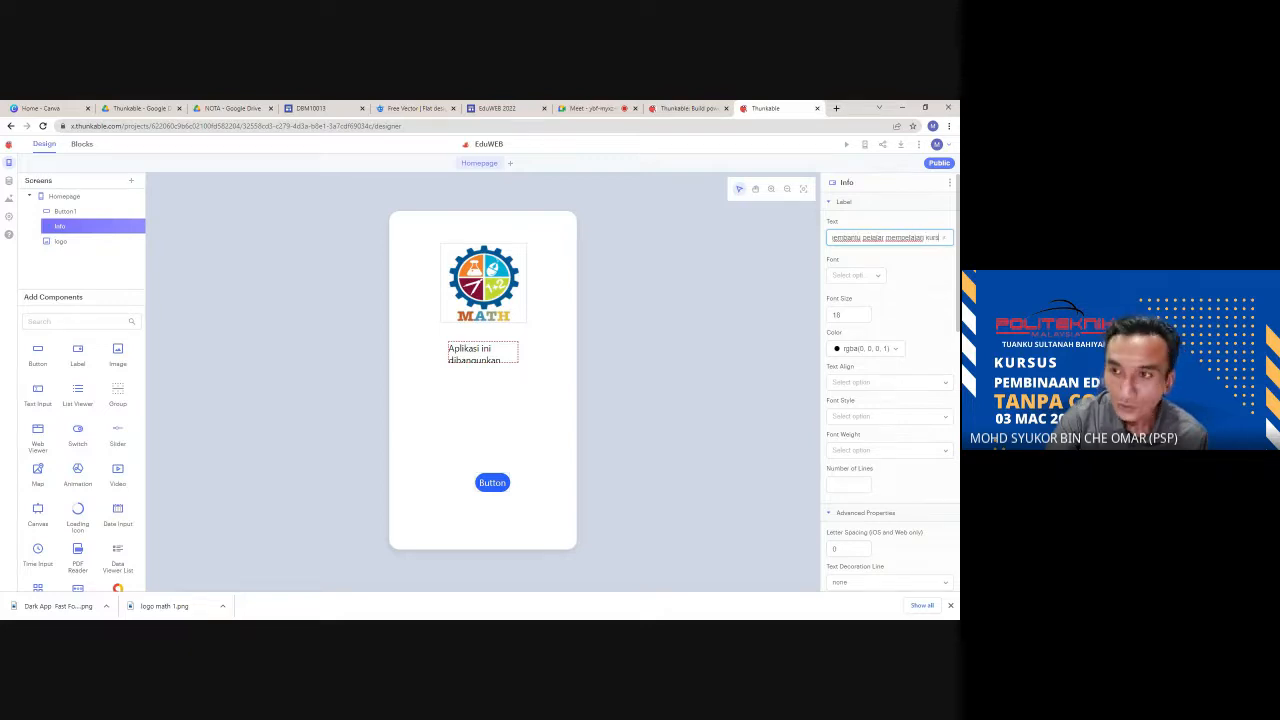
pyautogui.write('us Engin')
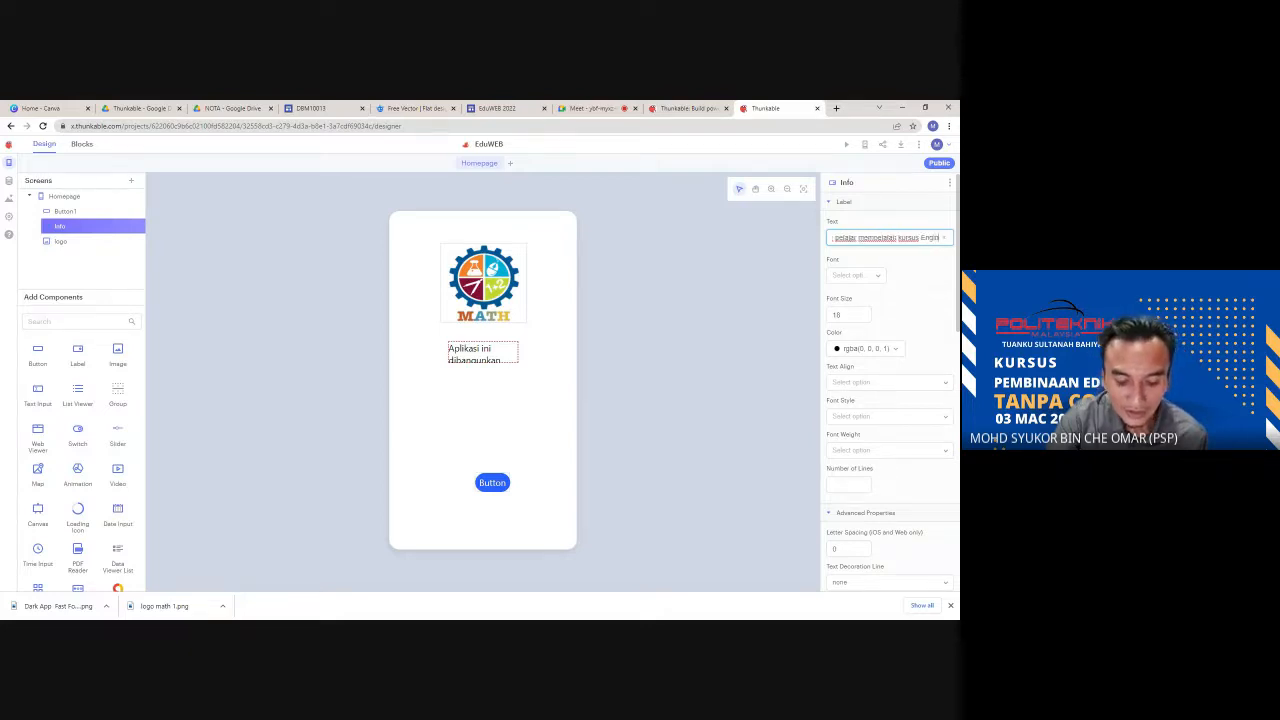
pyautogui.write('eering Math')
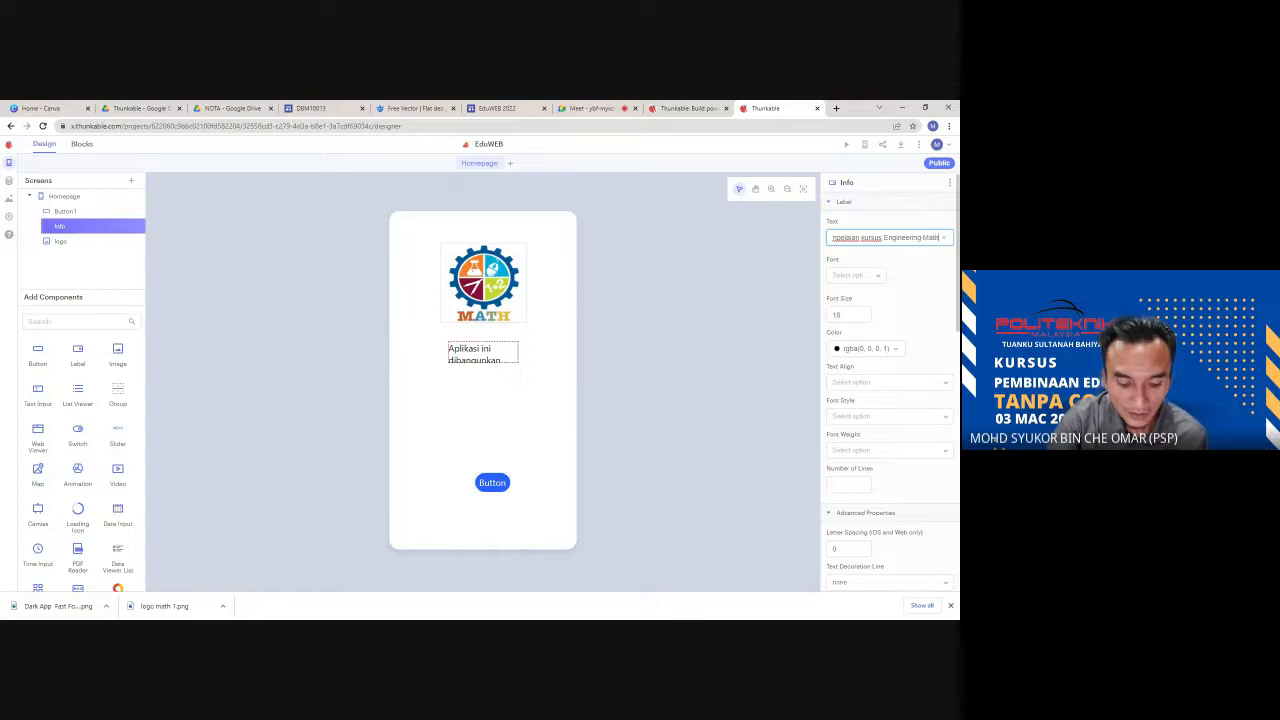
pyautogui.write('ematics (')
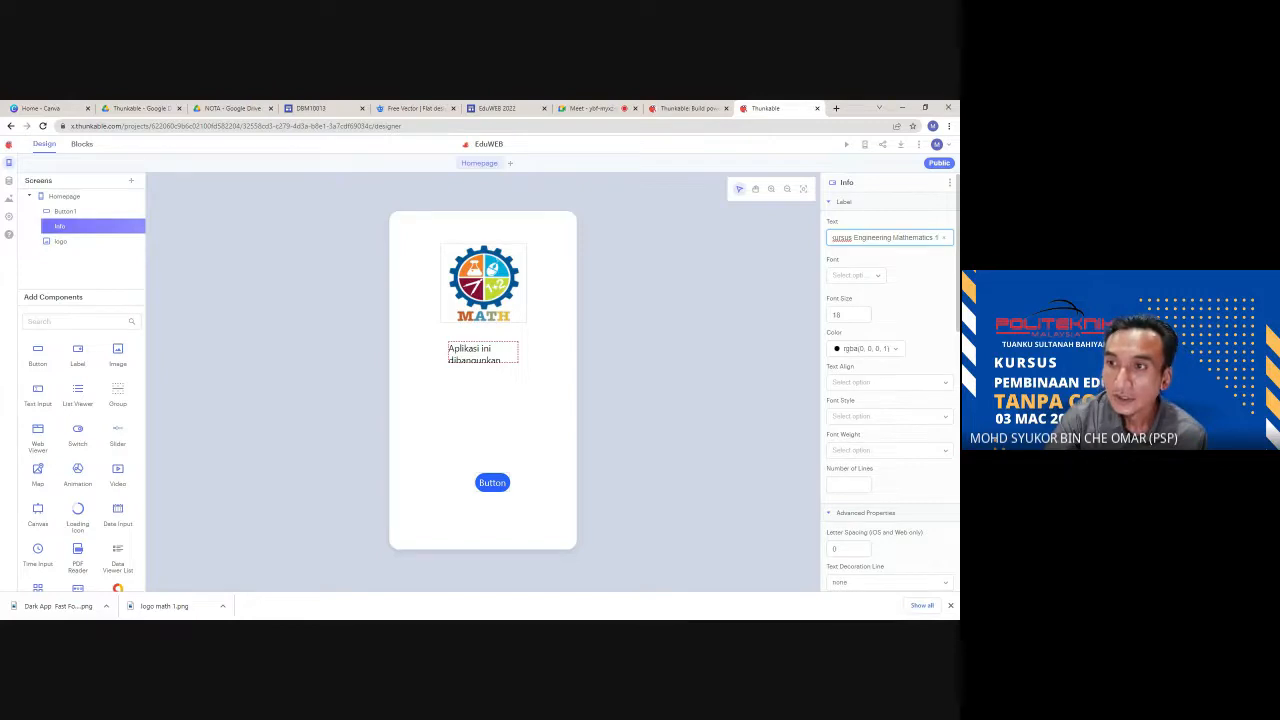
pyautogui.write('.')
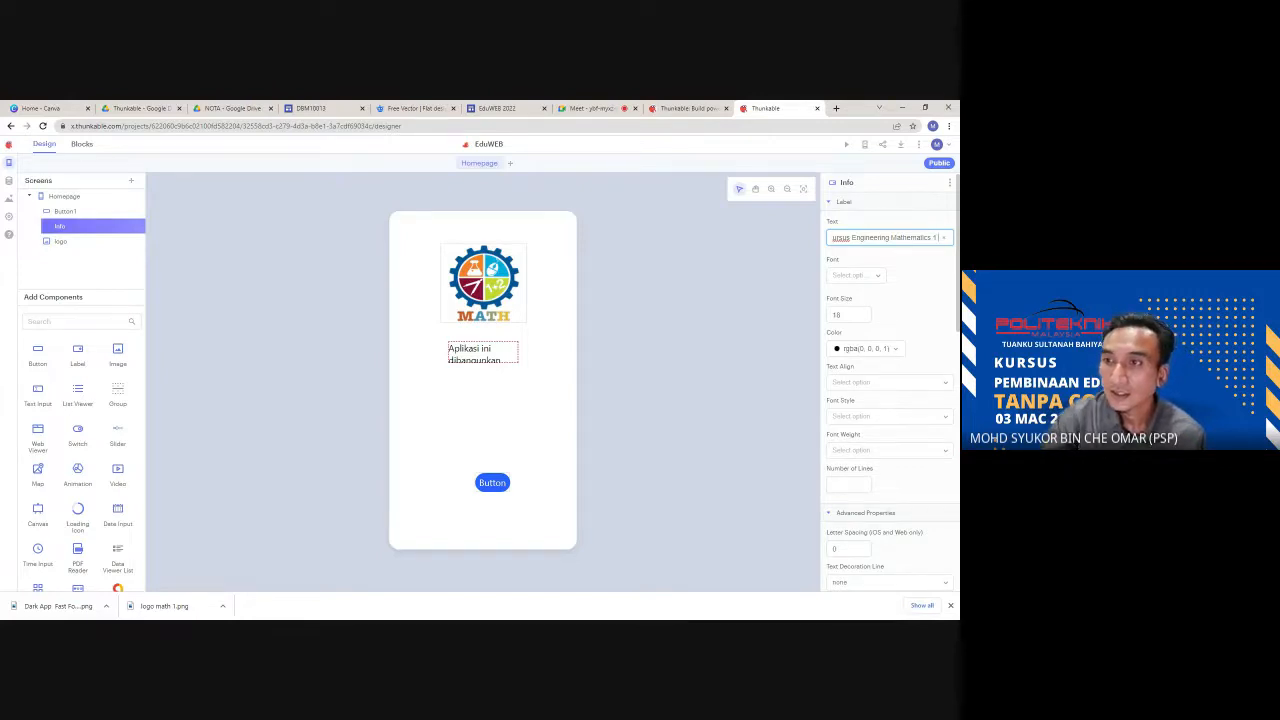
# - Enlarge the Info label in width and height so its whole text fits between the logo and the button
pyautogui.click(483, 385)
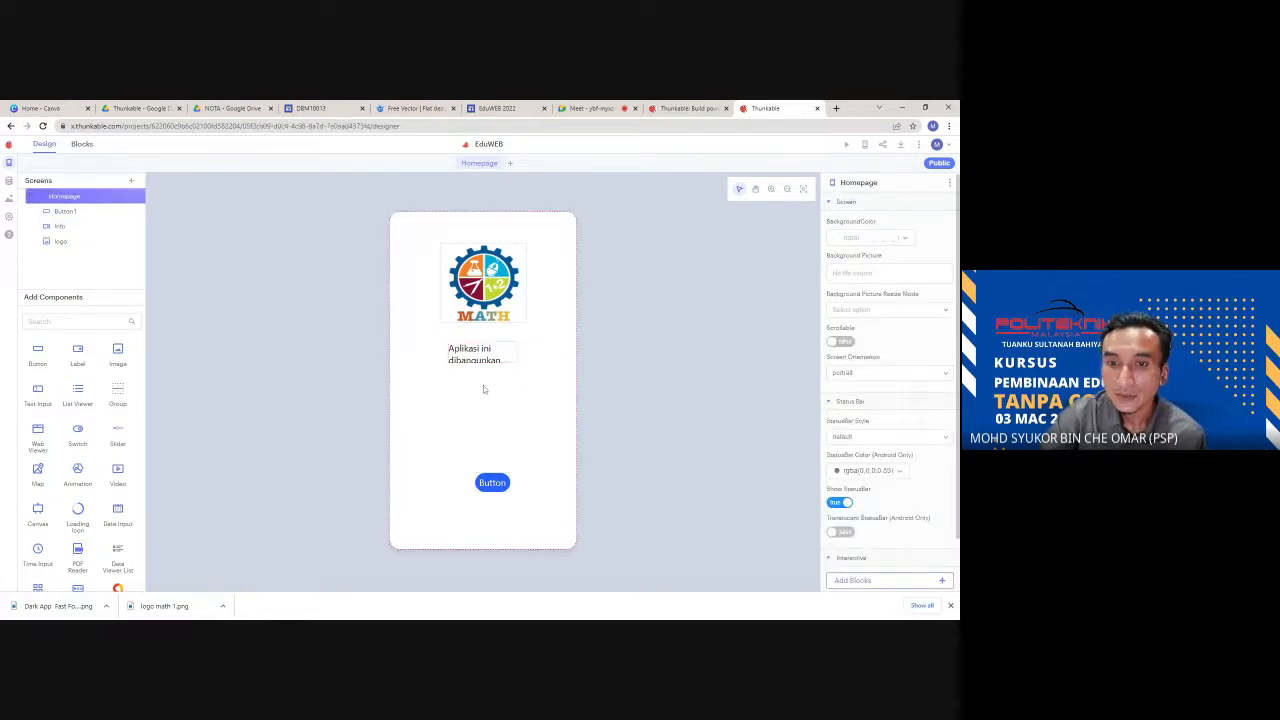
pyautogui.click(512, 360)
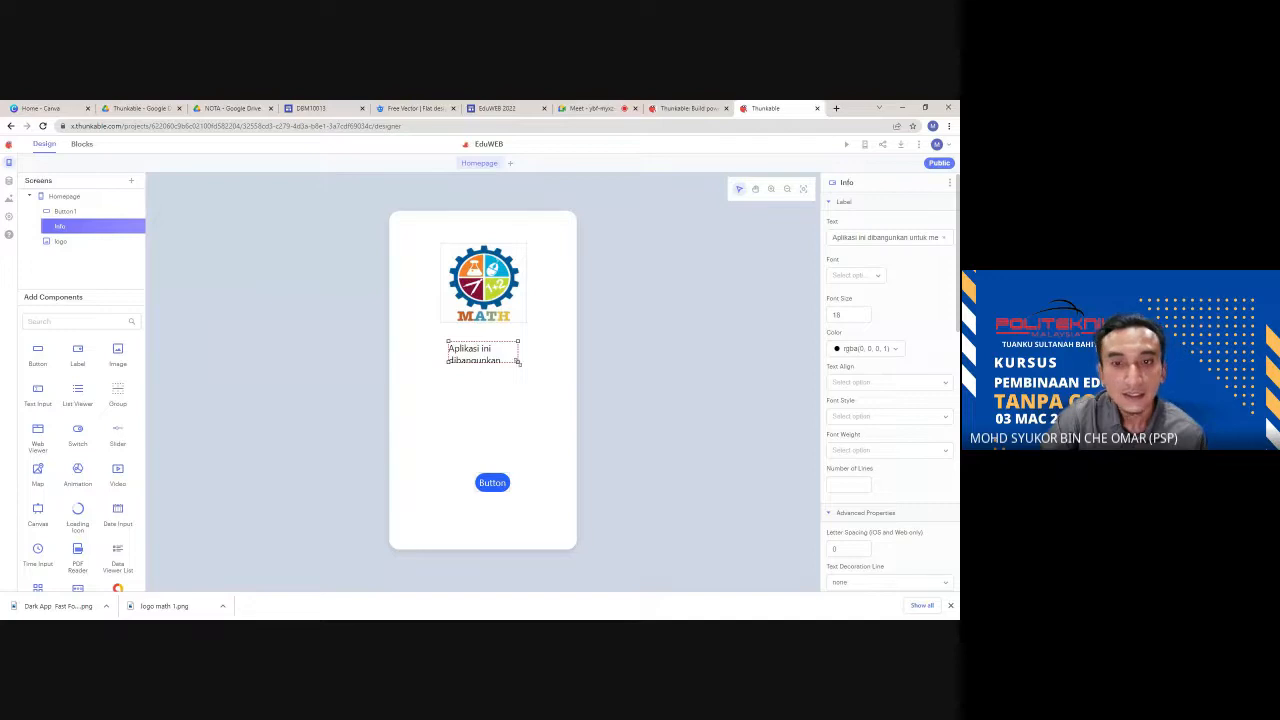
pyautogui.moveTo(518, 362); pyautogui.dragTo(541, 440)
pyautogui.moveTo(448, 440); pyautogui.dragTo(483, 408)
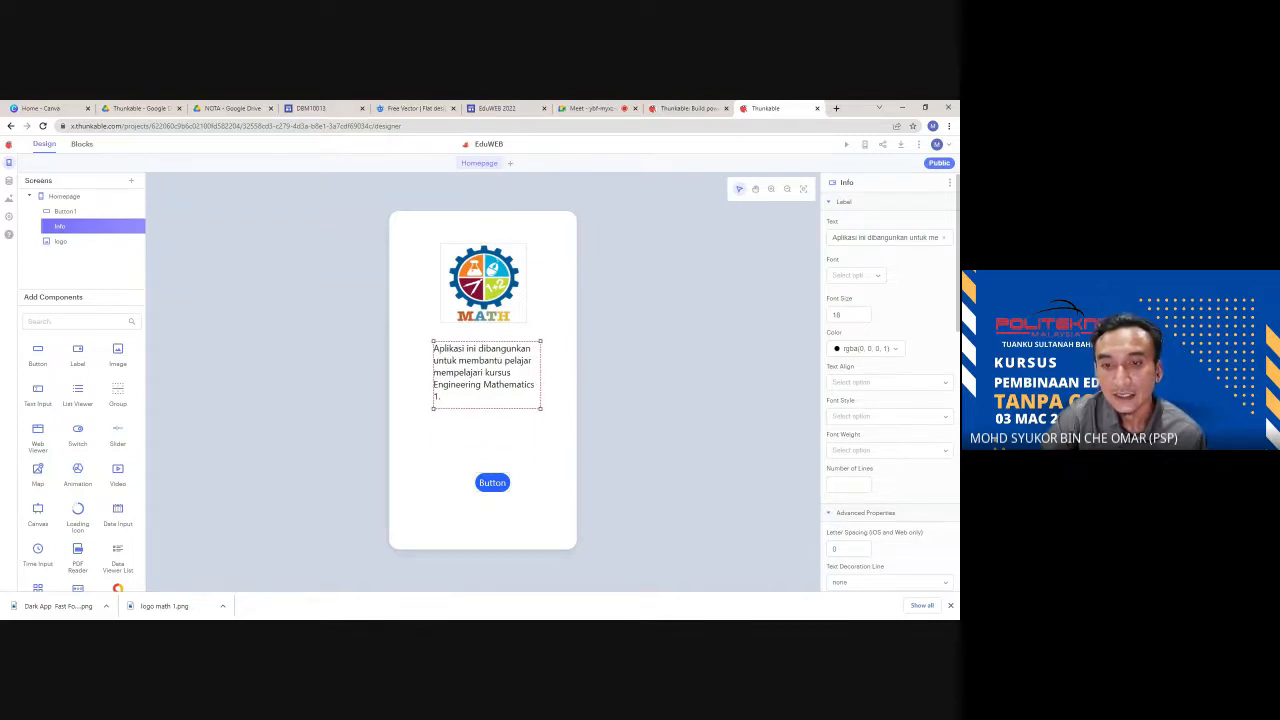
pyautogui.click(479, 403)
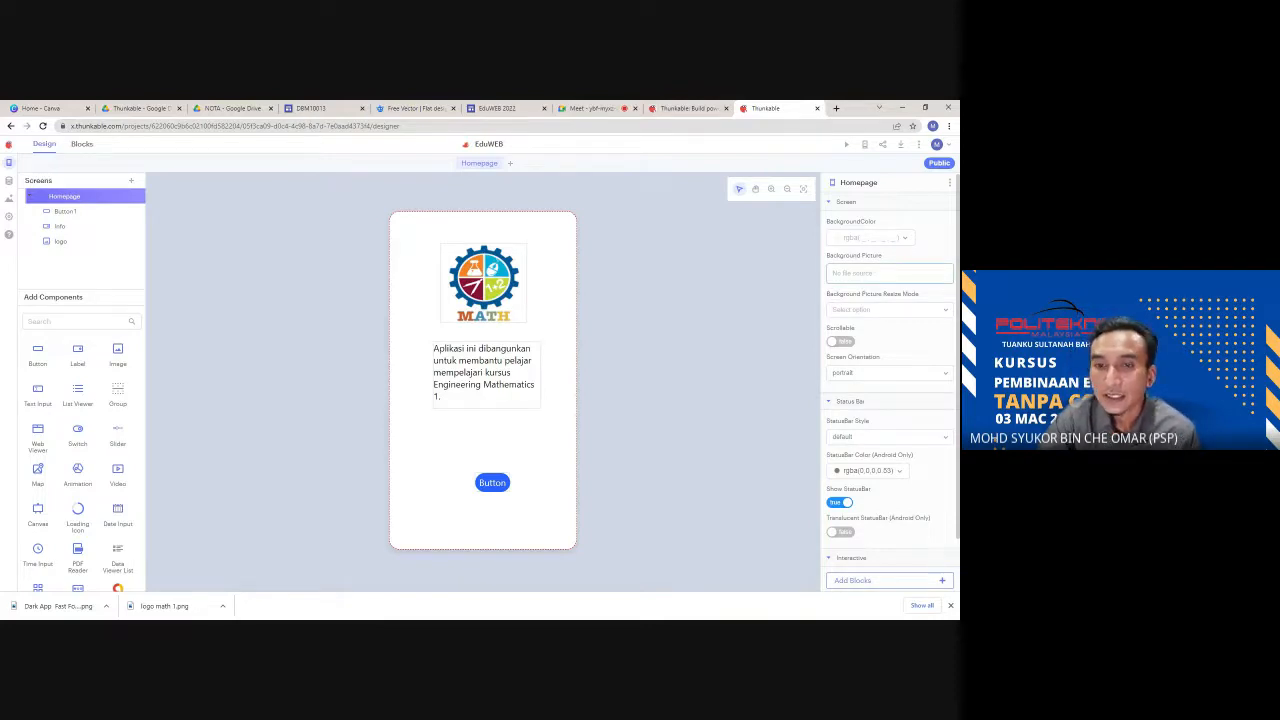
pyautogui.click(480, 402)
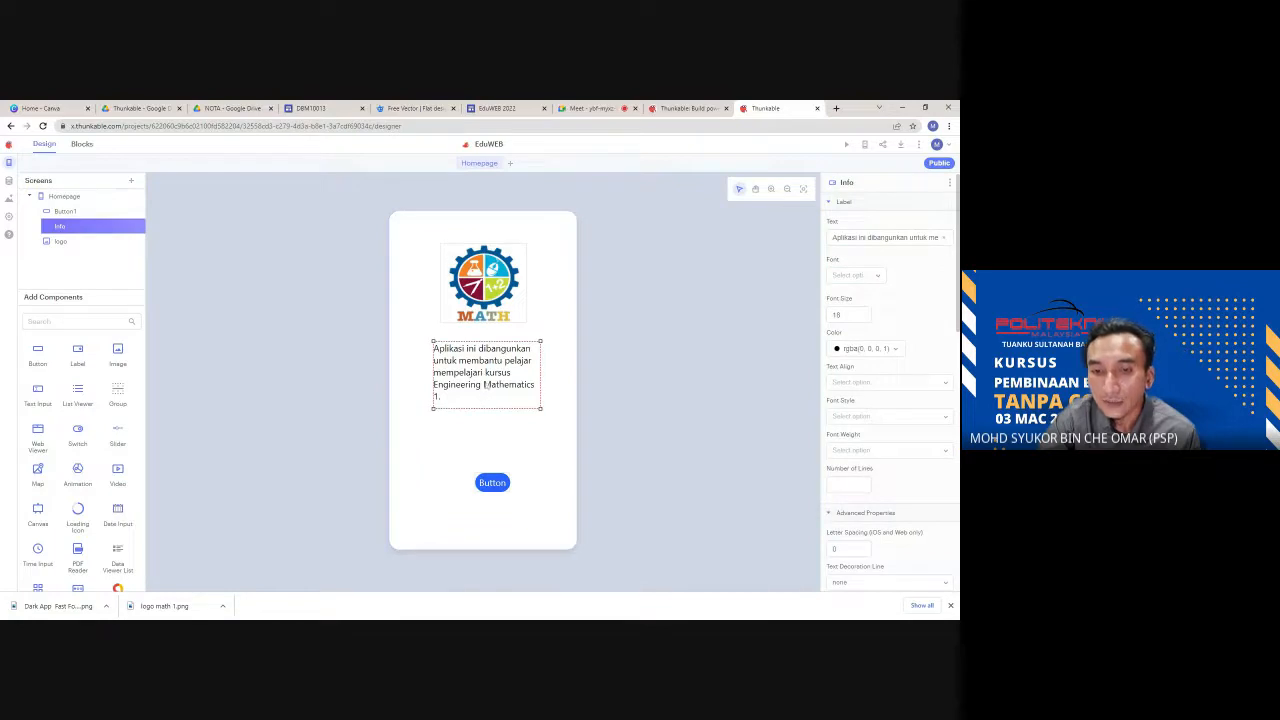
# - Replace the Info label's text with "Aplikasi ini dibangunkan untuk membantu pelajar mempelajari kursus Engineering Mathematics yang akan diajar oleh pensyarah"
pyautogui.click(800, 280)
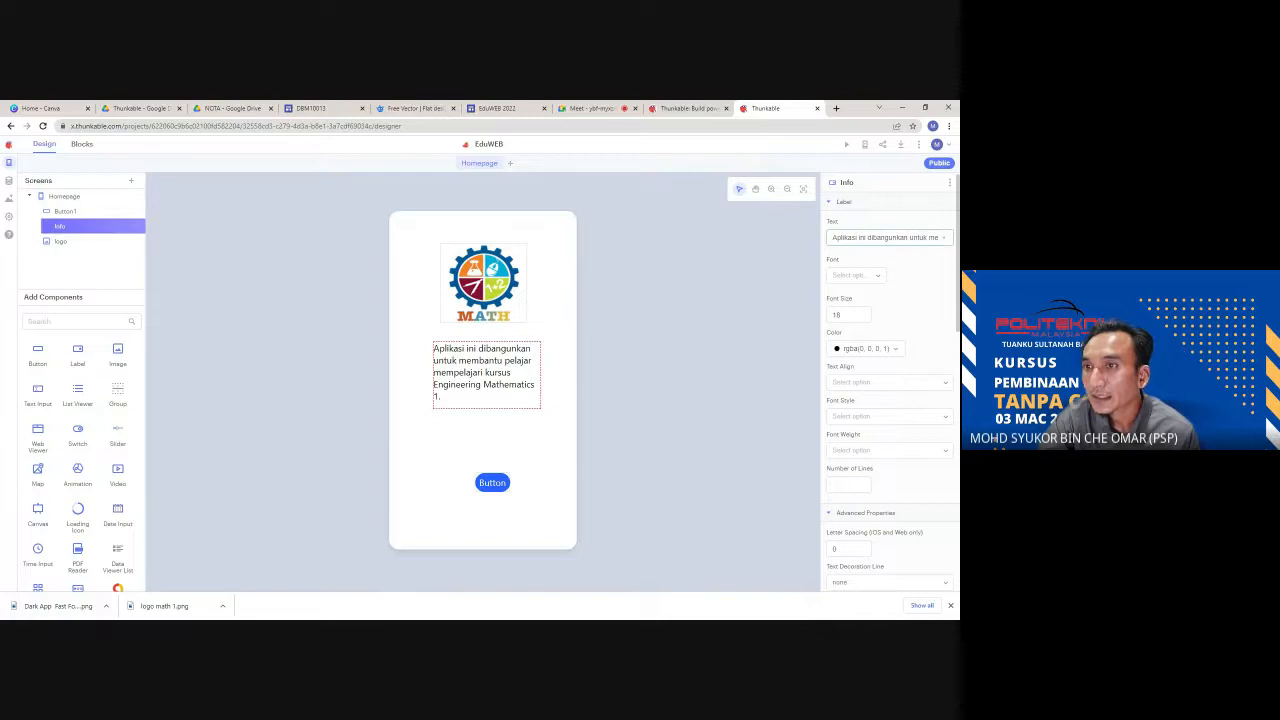
pyautogui.moveTo(832, 238); pyautogui.dragTo(950, 238)
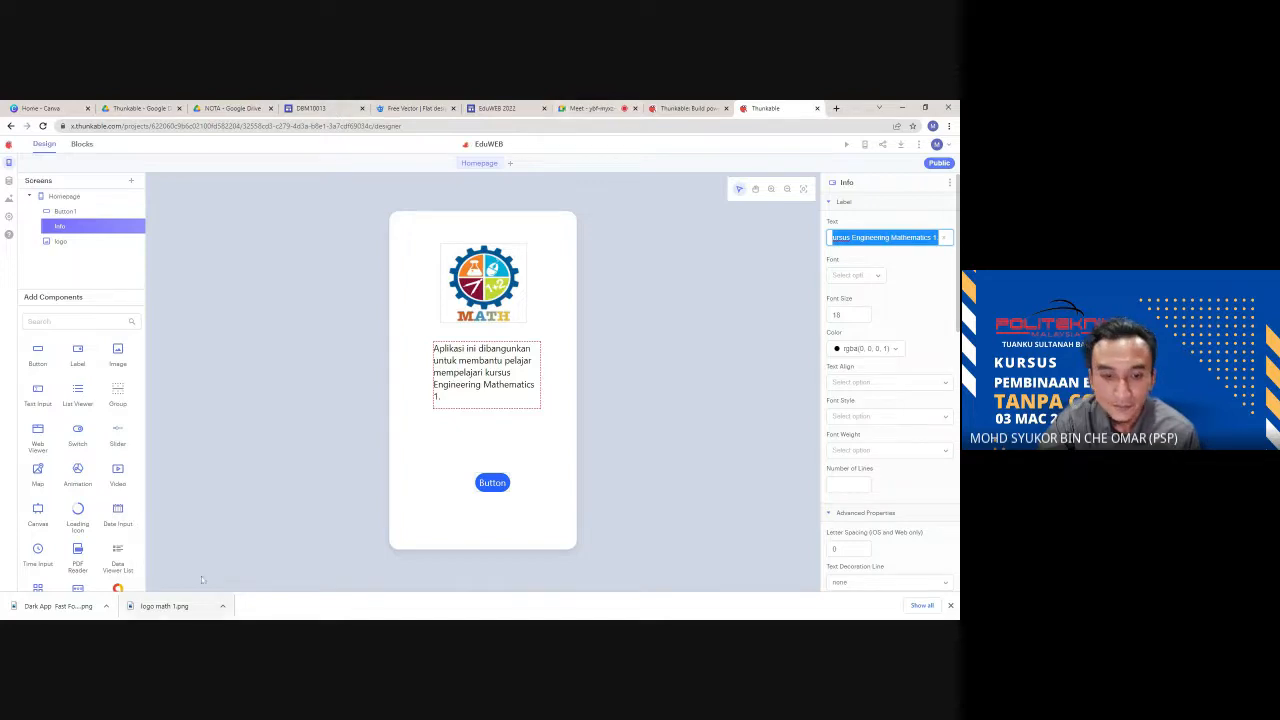
pyautogui.hotkey('alt', 'Tab')
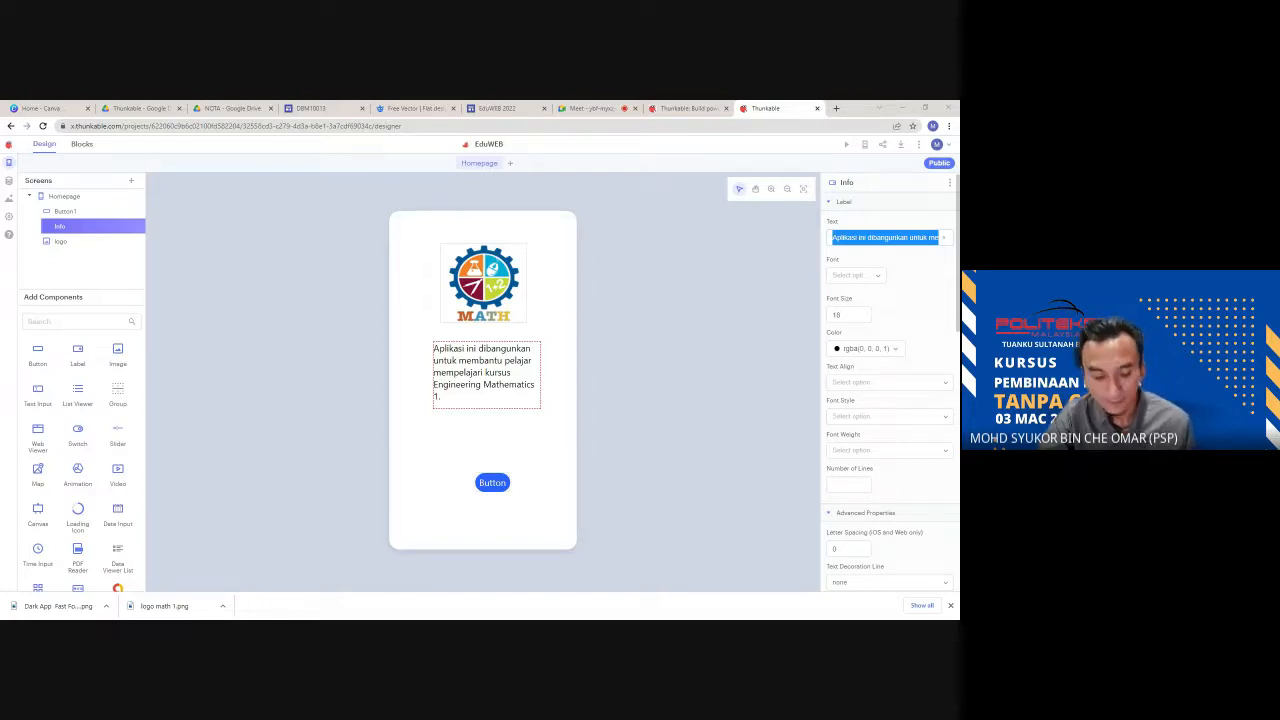
pyautogui.hotkey('alt', 'Tab')
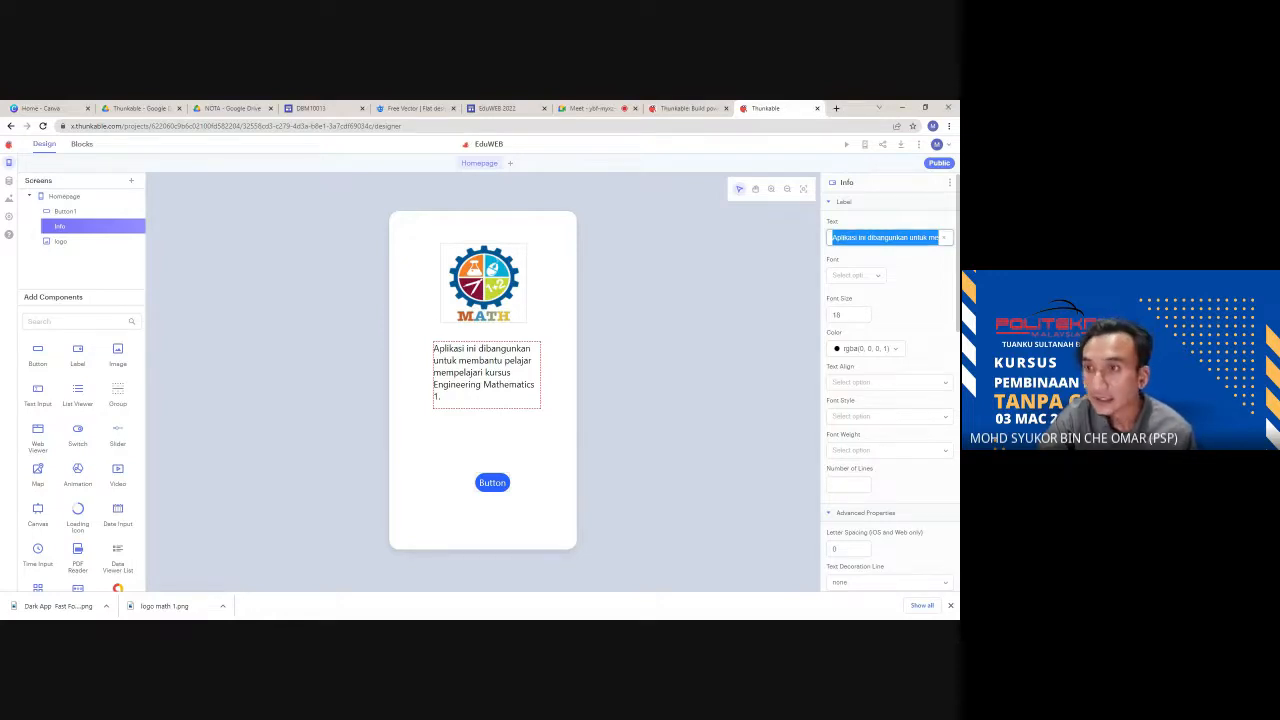
pyautogui.write('Aplikasi ini dibangunkan untuk membantu pelajar mempelajari kursus Engineering Mathematics yang akan diajar oleh pensyarah')
# - Extend the Info label's height downward to fit all lines of the longer text, keeping the label selected
pyautogui.click(511, 428)
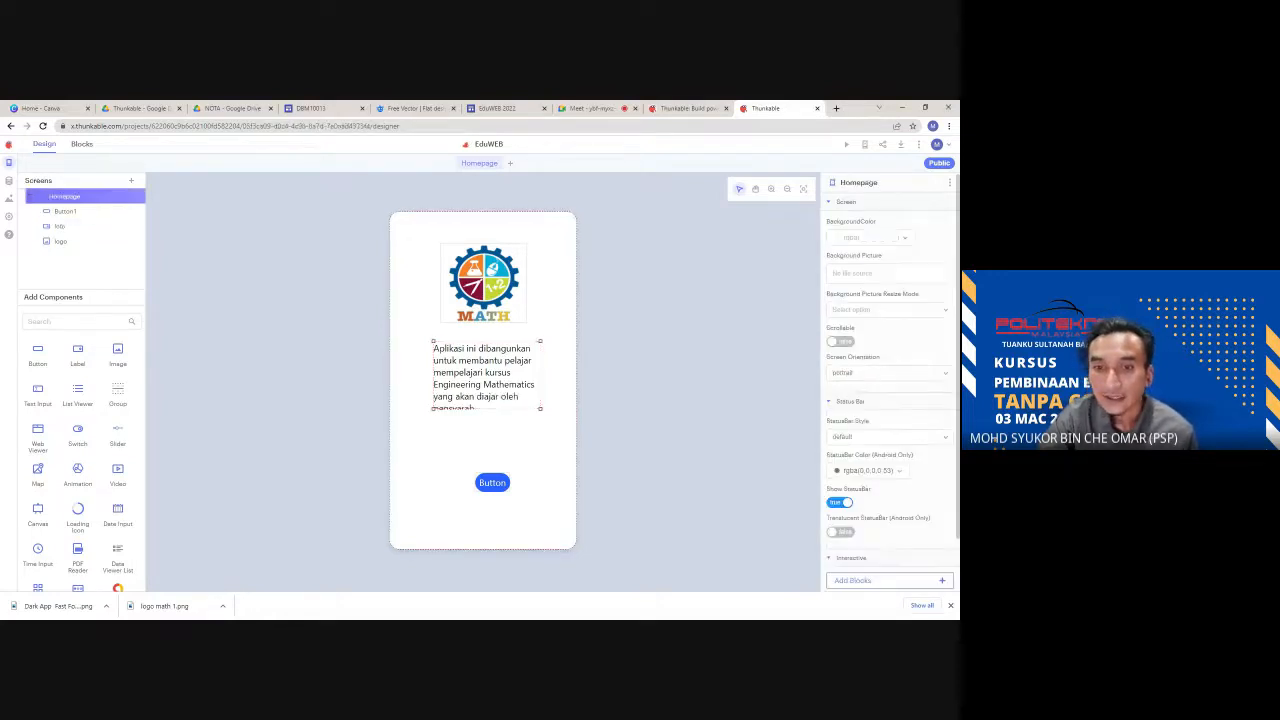
pyautogui.click(471, 419)
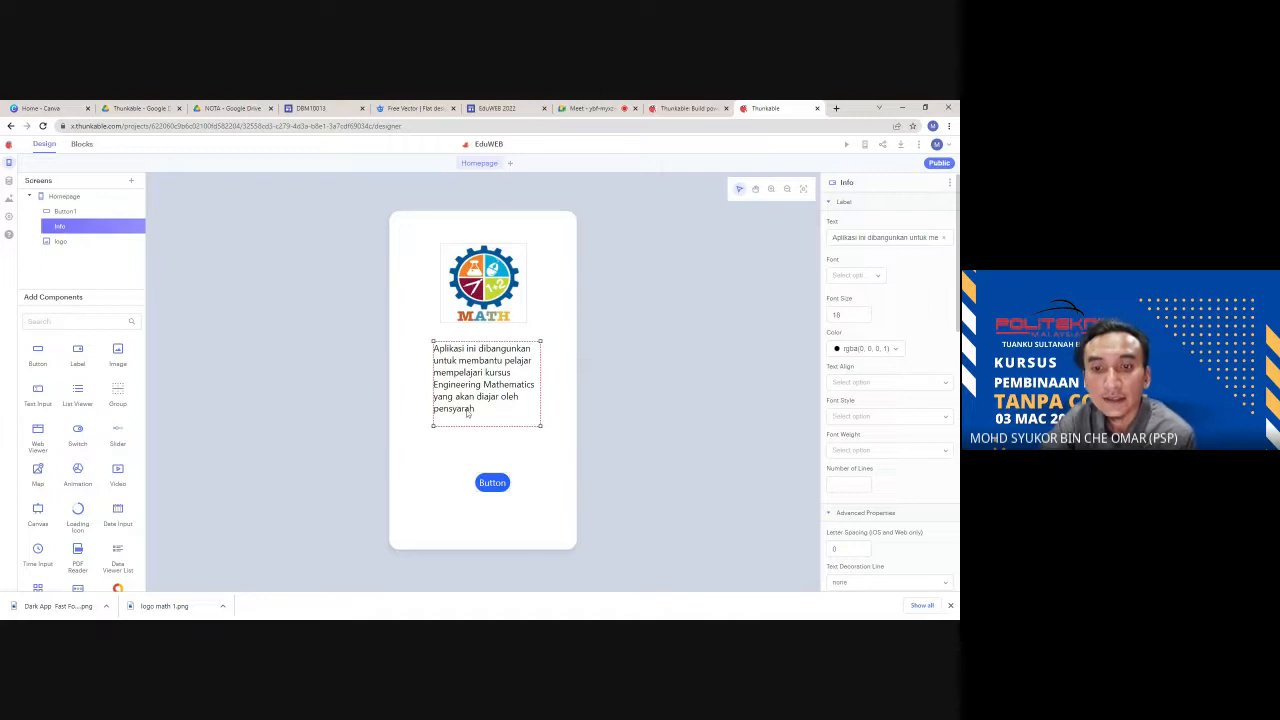
pyautogui.click(483, 414)
pyautogui.click(483, 414)
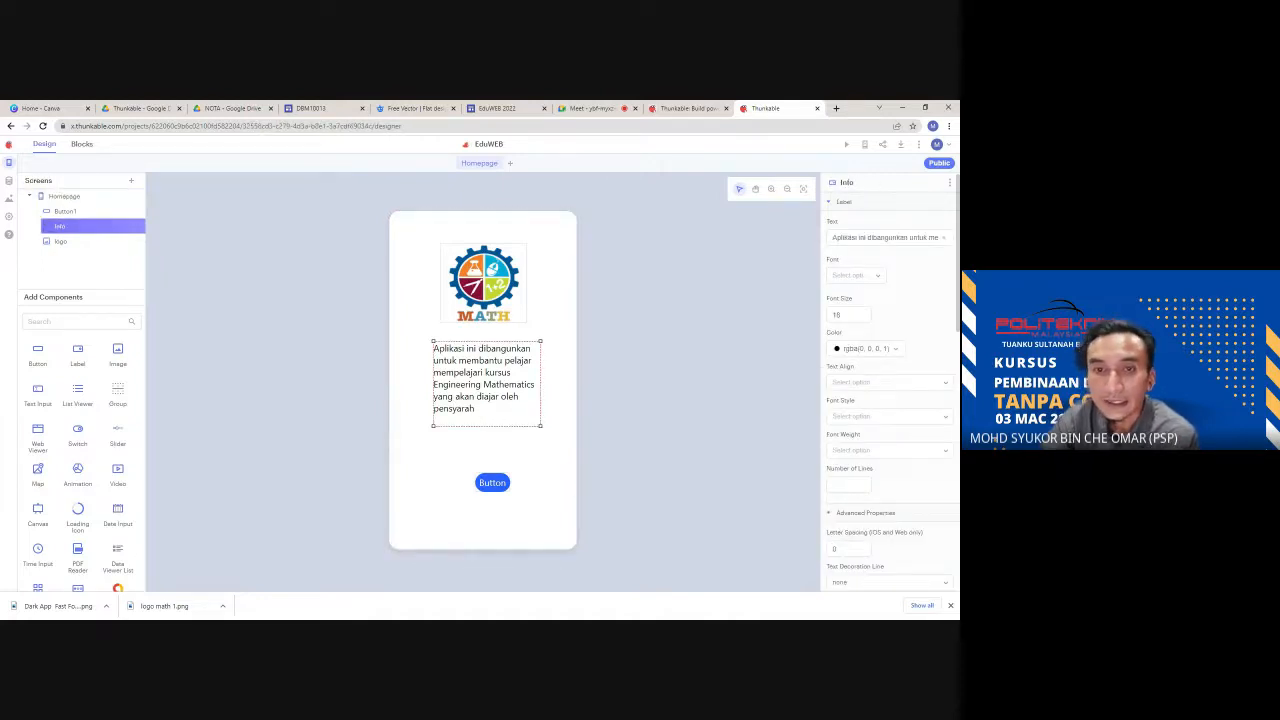
pyautogui.click(478, 412)
pyautogui.click(478, 412)
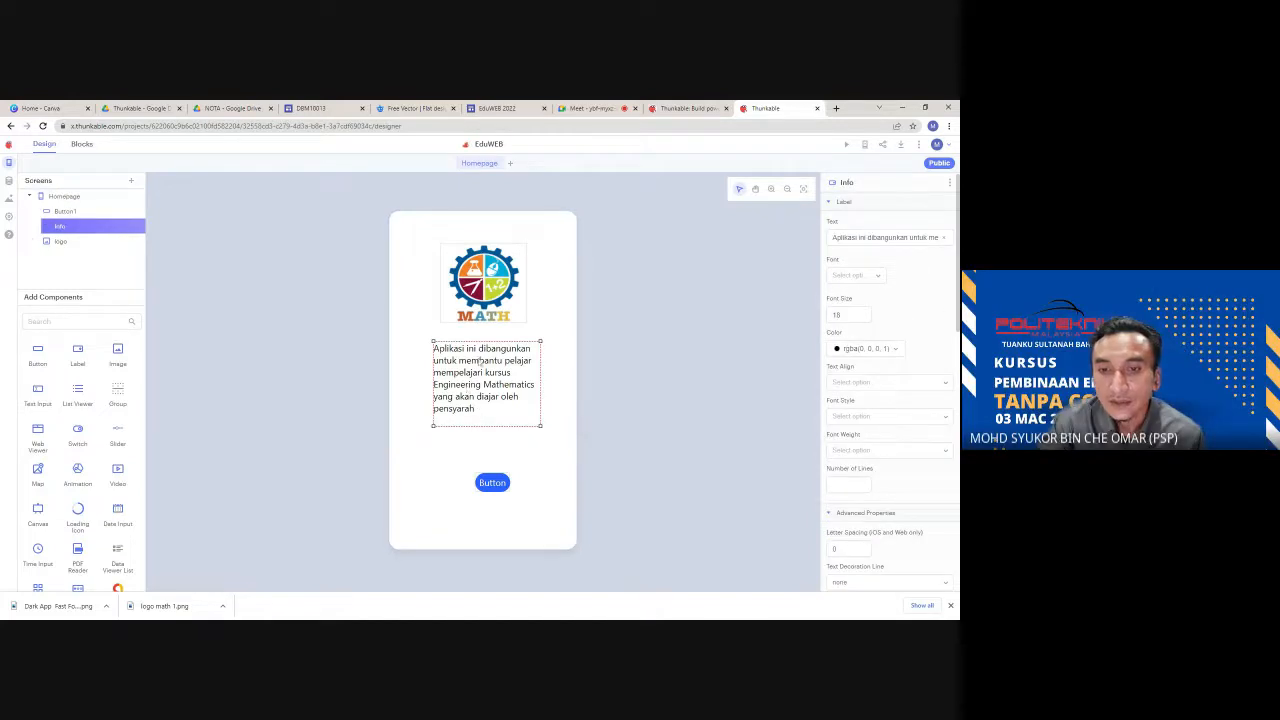
# - Look through the available fonts for the Info label without choosing one, and set its font size to 19
pyautogui.click(857, 276)
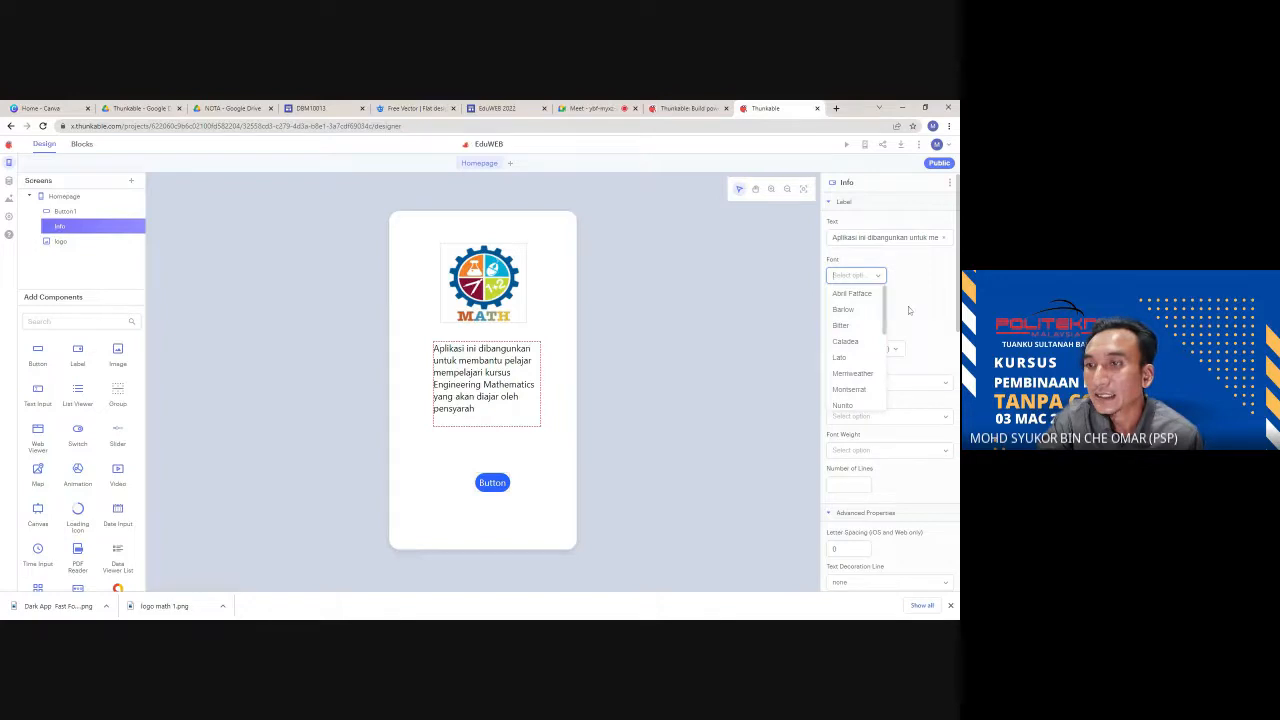
pyautogui.click(908, 308)
pyautogui.click(863, 316)
pyautogui.click(866, 312)
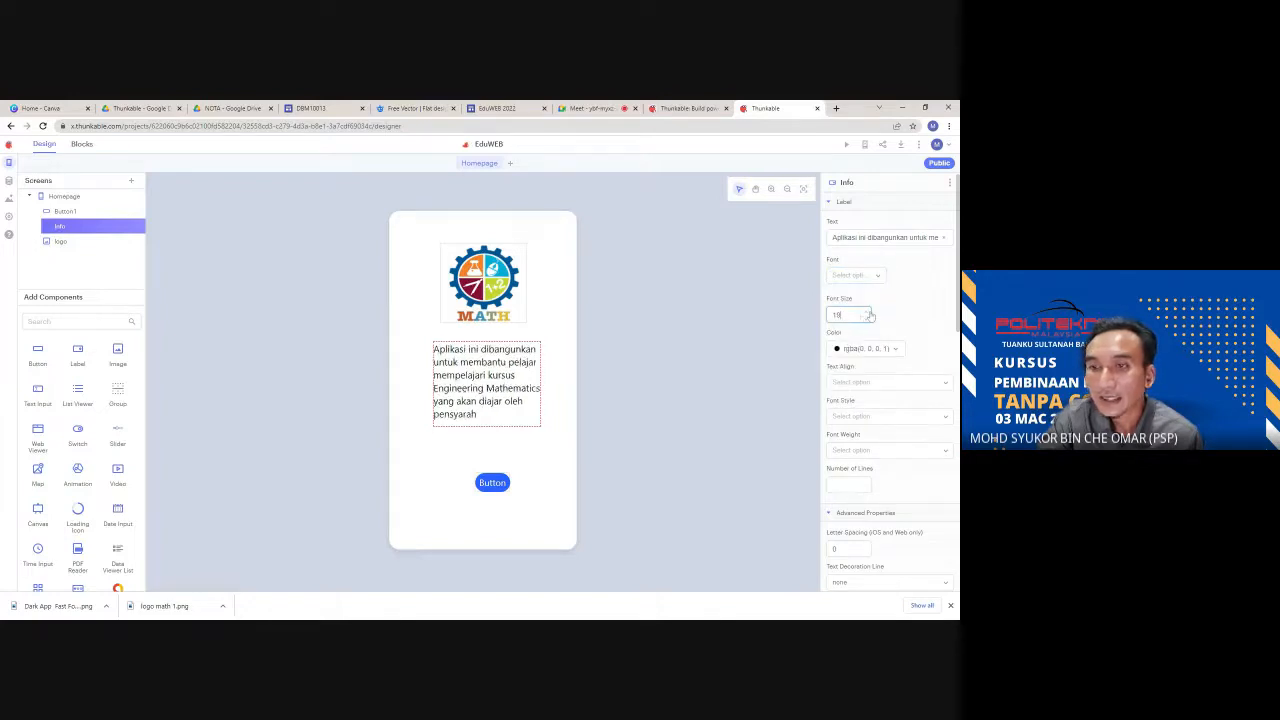
# - Set the Info label's font size to 22 and enlarge the label downward and to both sides to fit the text
pyautogui.click(868, 316)
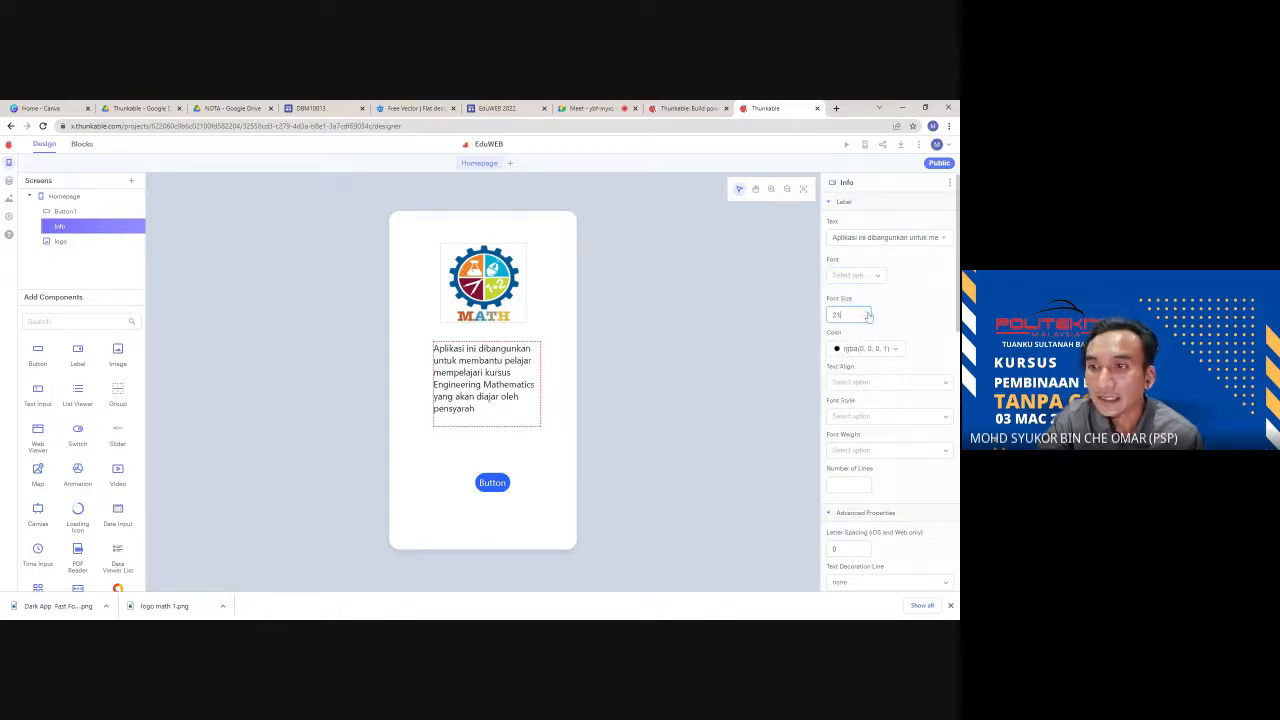
pyautogui.click(868, 314)
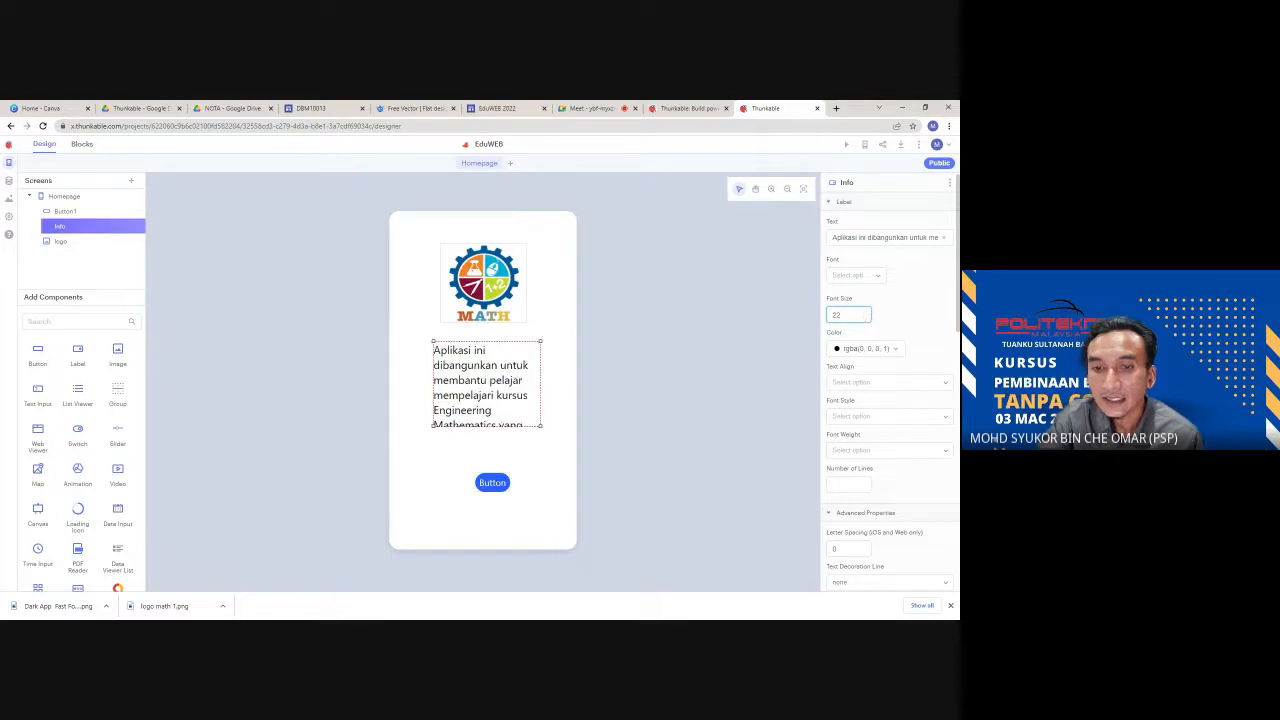
pyautogui.moveTo(503, 427); pyautogui.dragTo(503, 464)
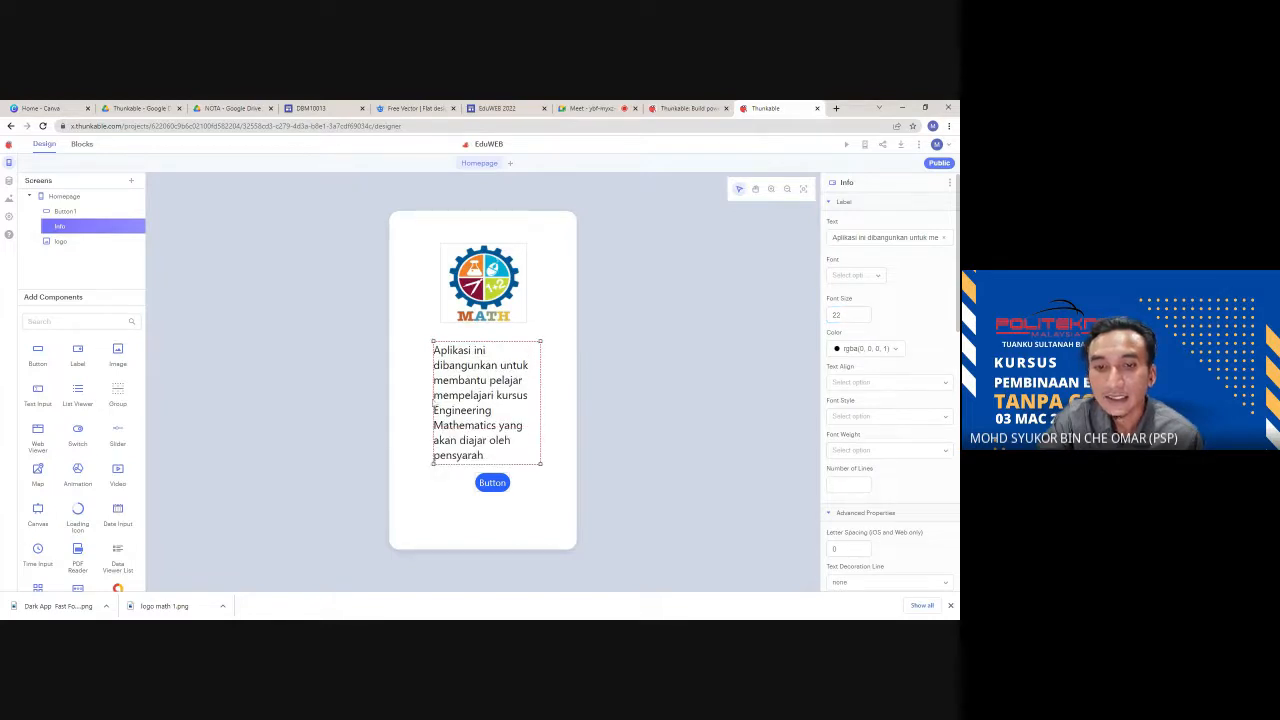
pyautogui.moveTo(433, 403); pyautogui.dragTo(421, 403)
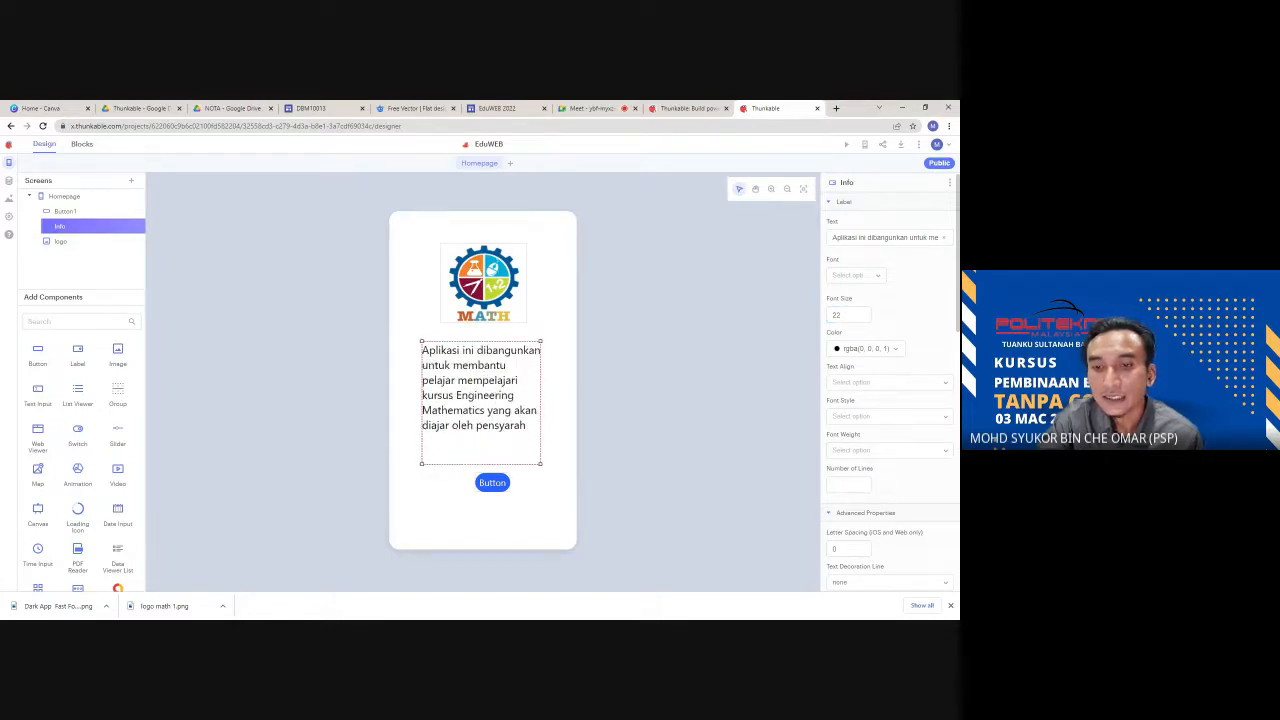
pyautogui.moveTo(541, 403); pyautogui.dragTo(547, 403)
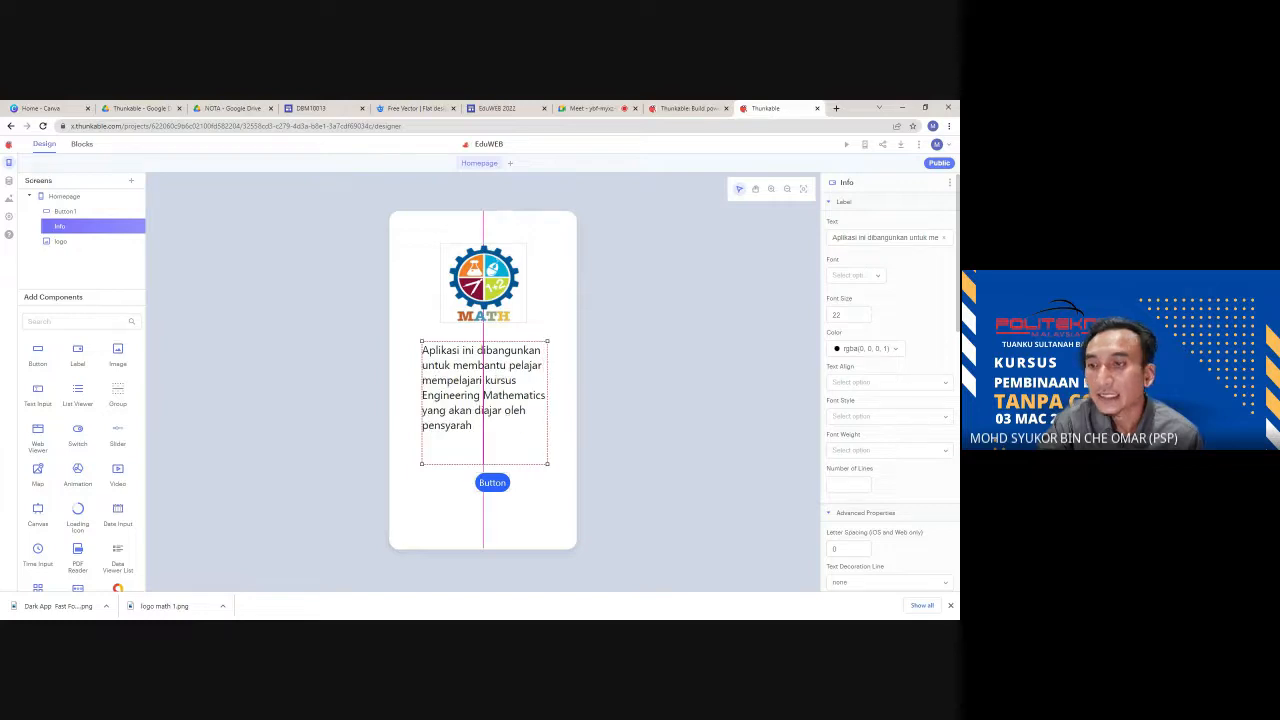
# - Try white as the Info label's text color, and set it back to black
pyautogui.click(862, 348)
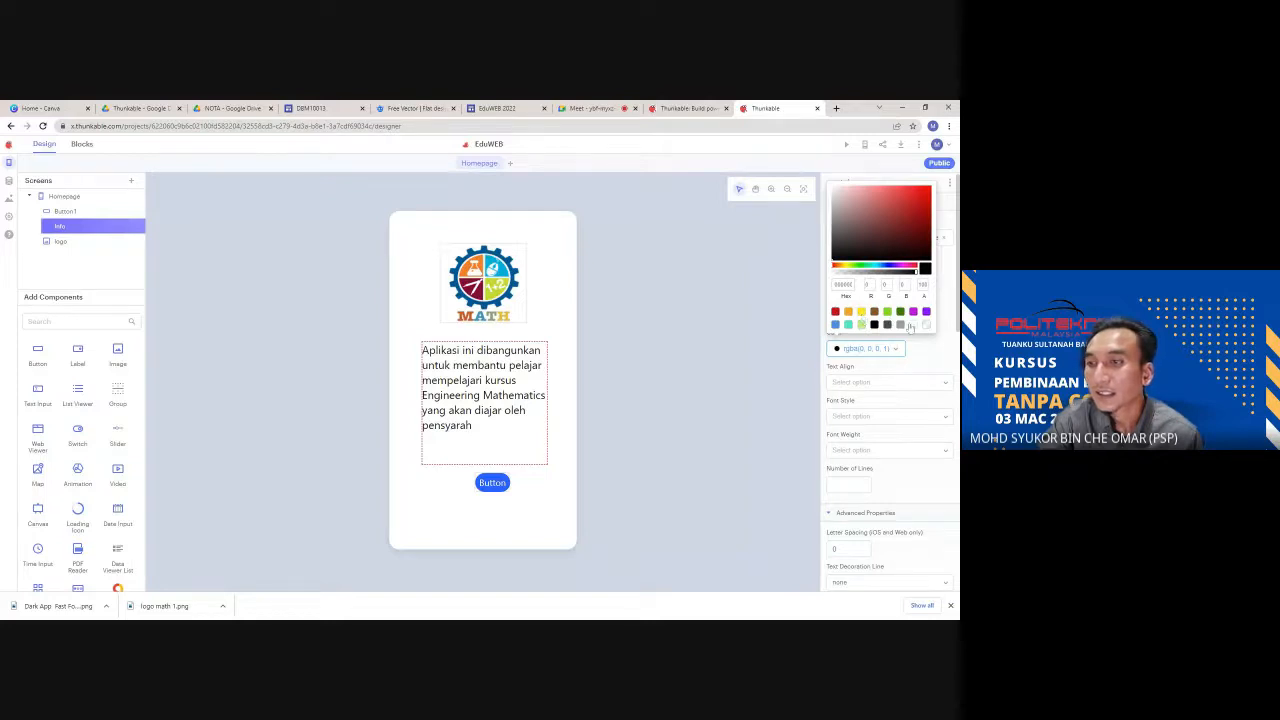
pyautogui.click(912, 325)
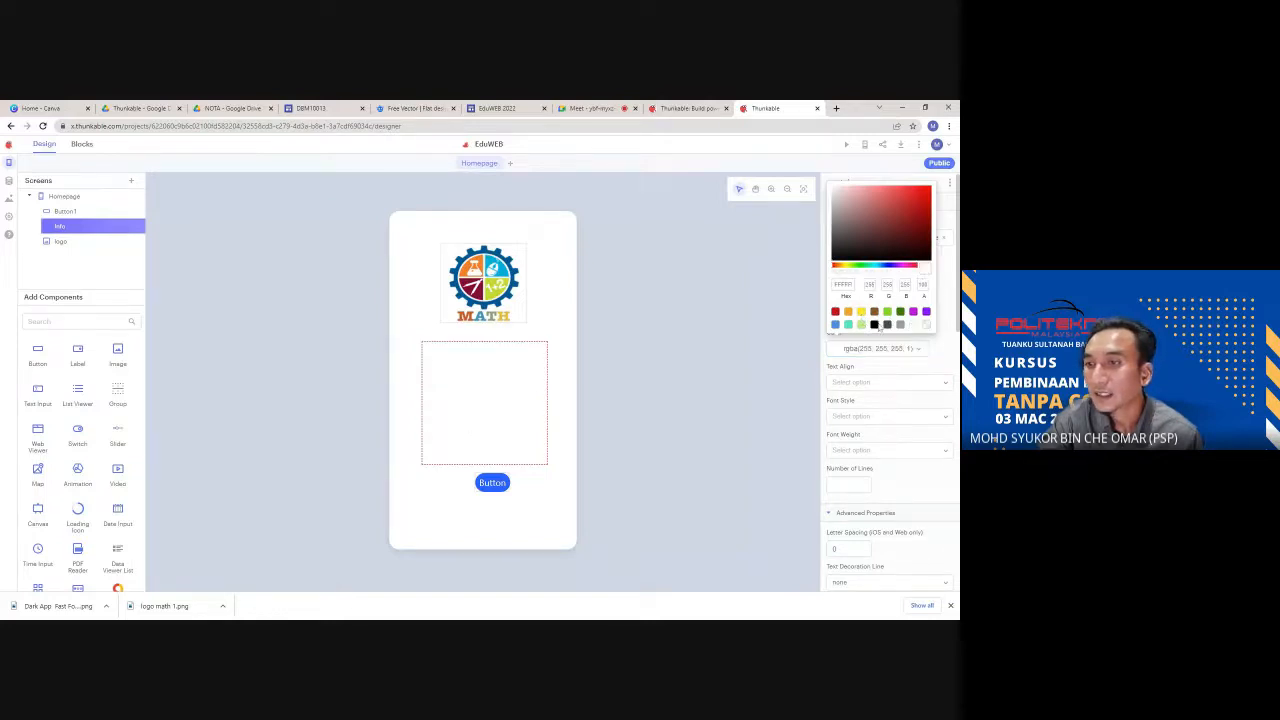
pyautogui.click(874, 324)
# - Center-align the Info label's text and shorten the label's height to fit its lines
pyautogui.click(888, 382)
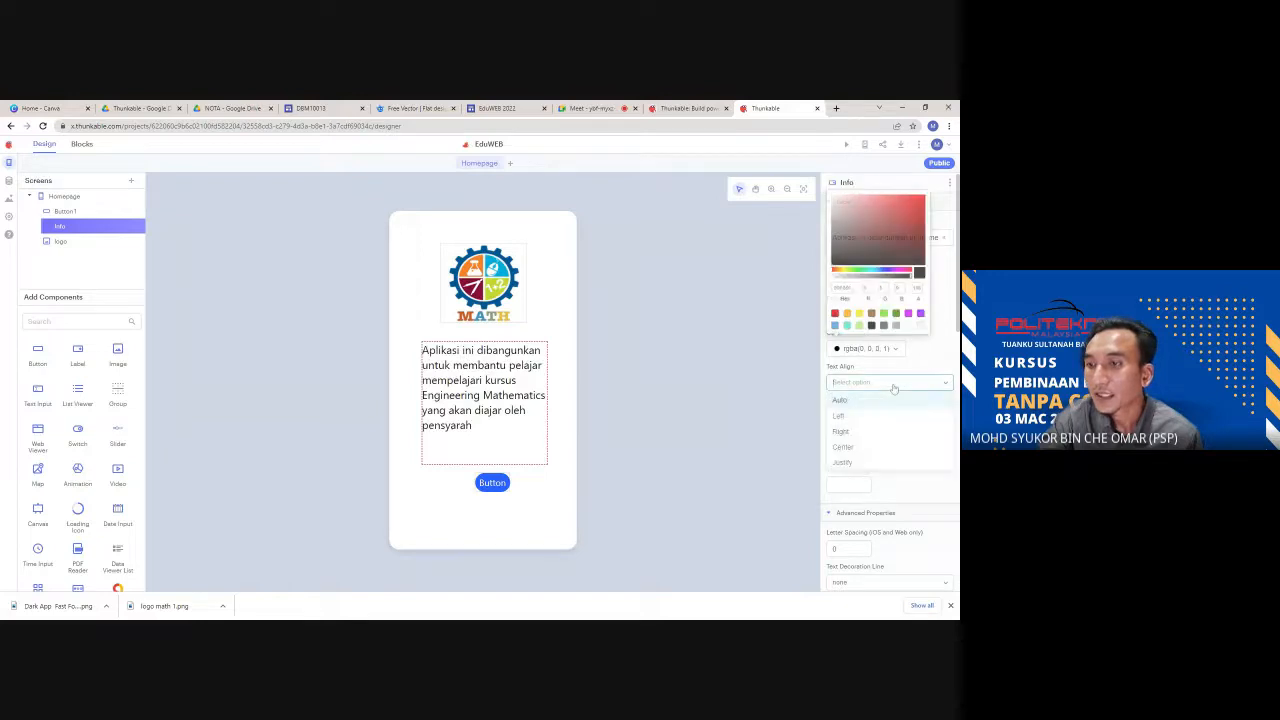
pyautogui.click(865, 454)
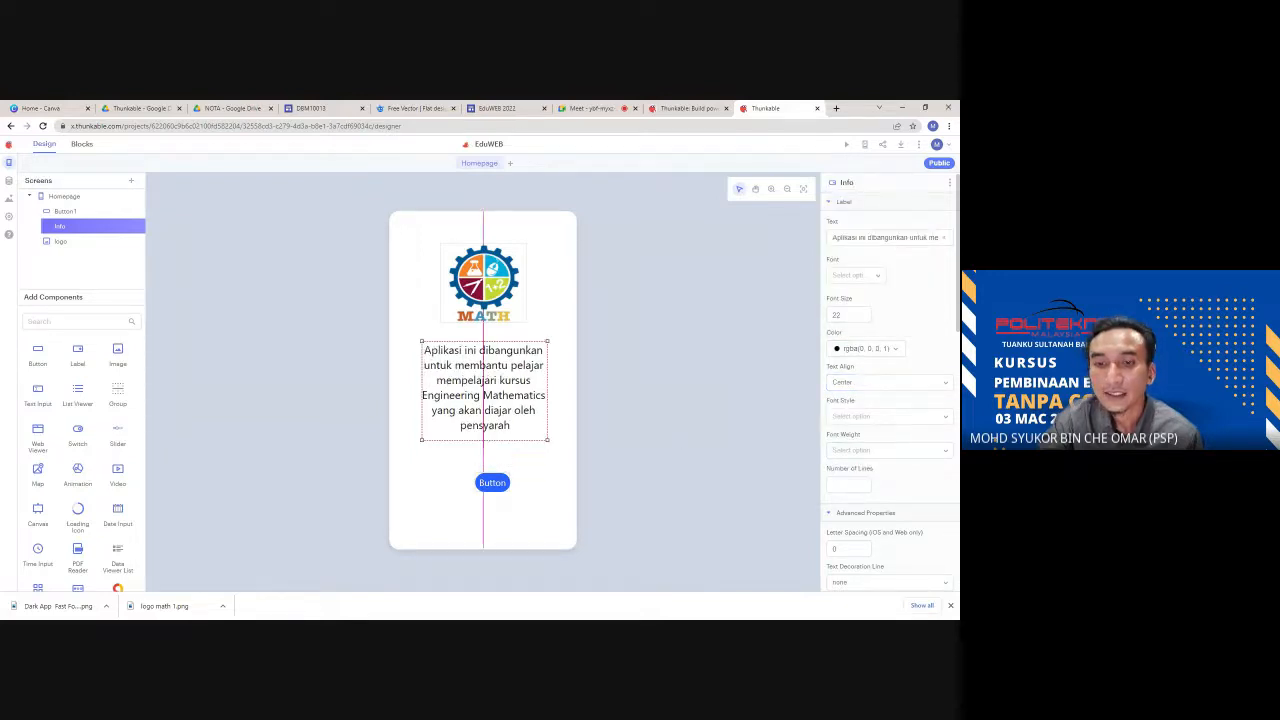
pyautogui.click(559, 467)
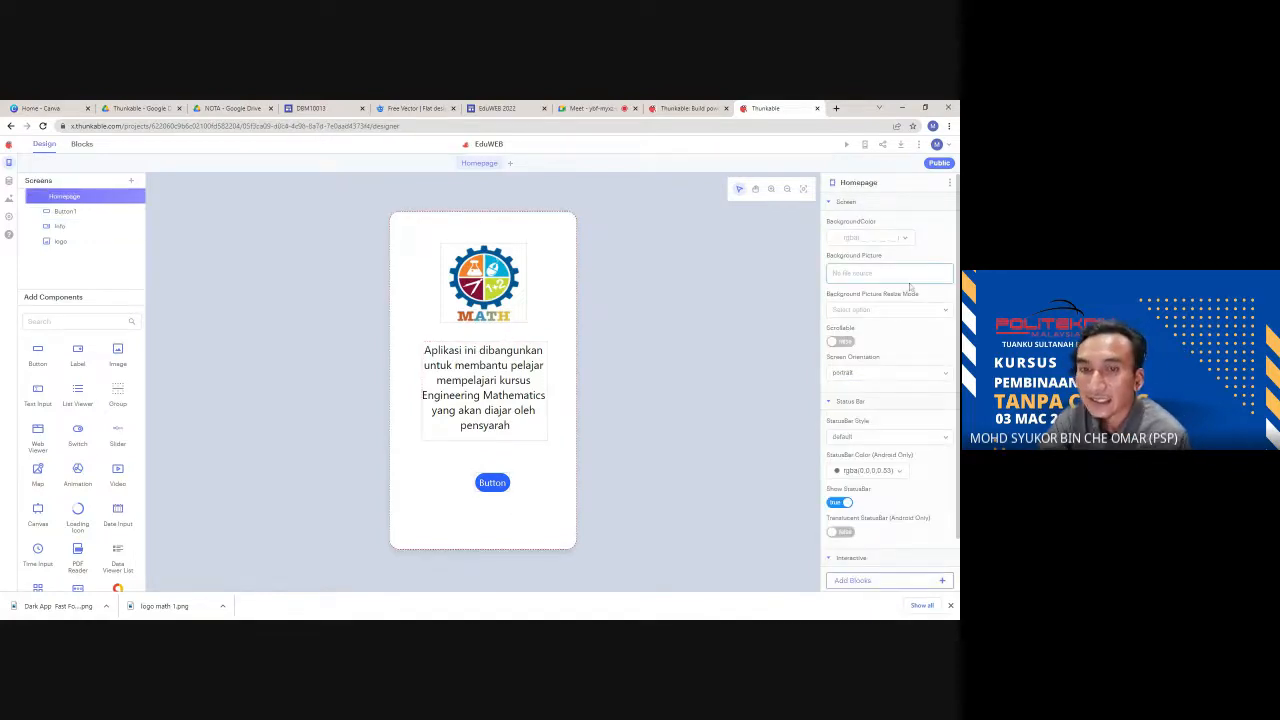
# - Center the button horizontally below the Info label and rename the component as "Button Menu"
pyautogui.click(497, 484)
pyautogui.moveTo(499, 487); pyautogui.dragTo(495, 486)
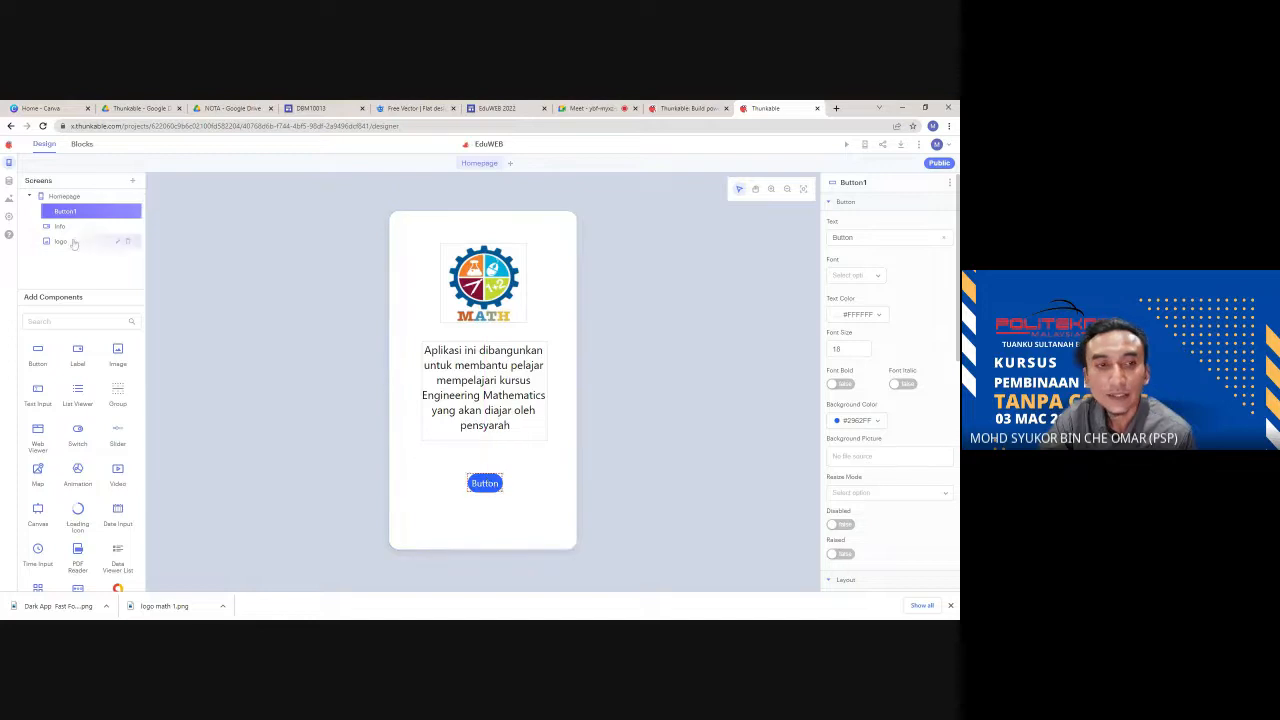
pyautogui.doubleClick(118, 216)
pyautogui.press('BackSpace')
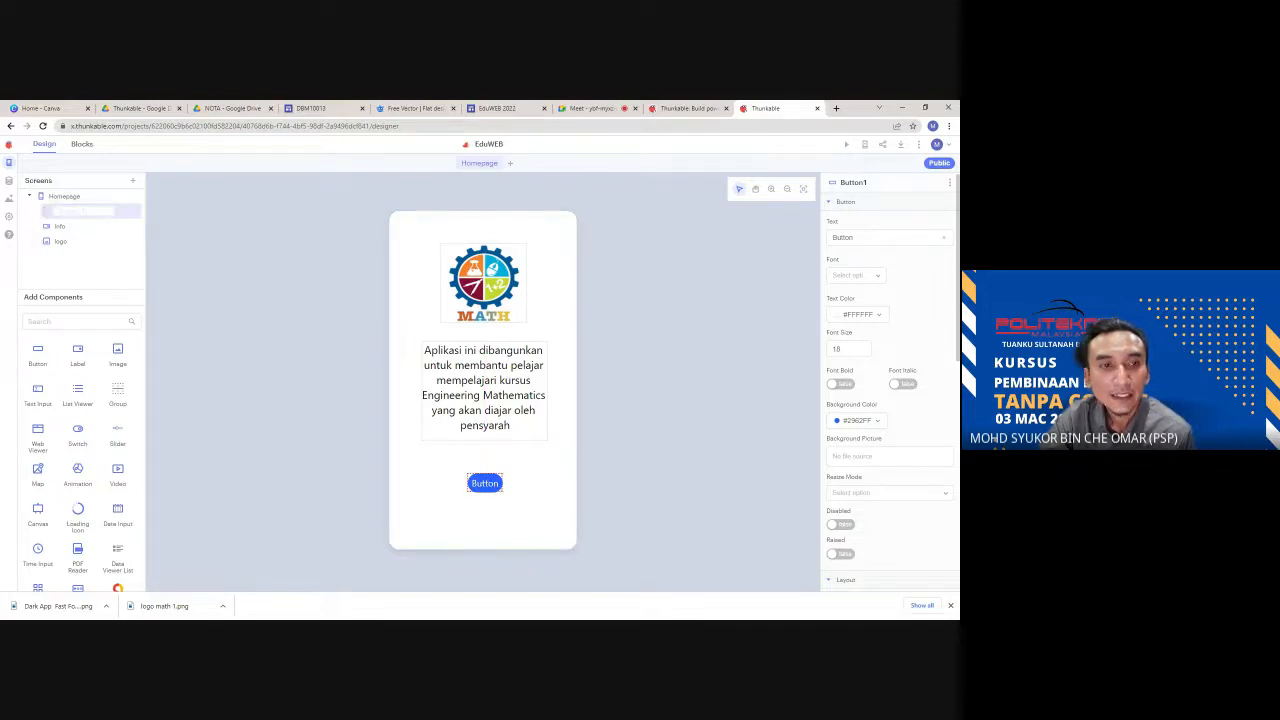
pyautogui.write('Button')
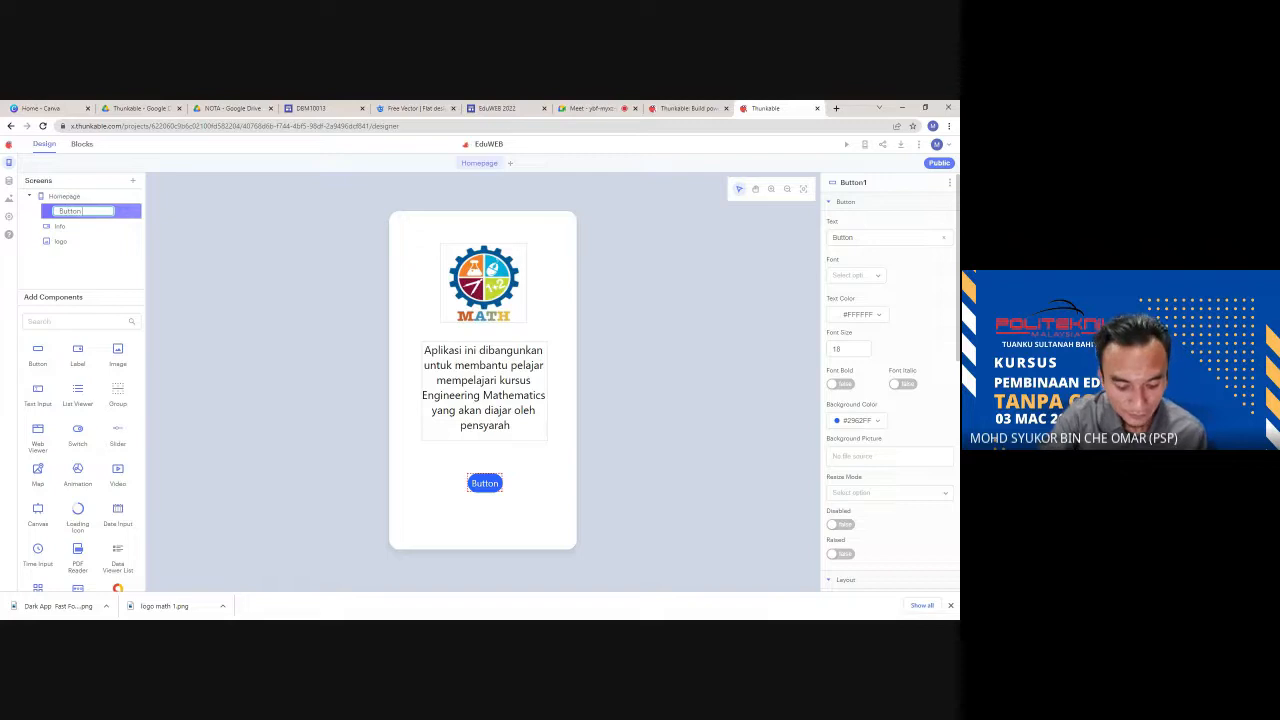
pyautogui.write('Menu')
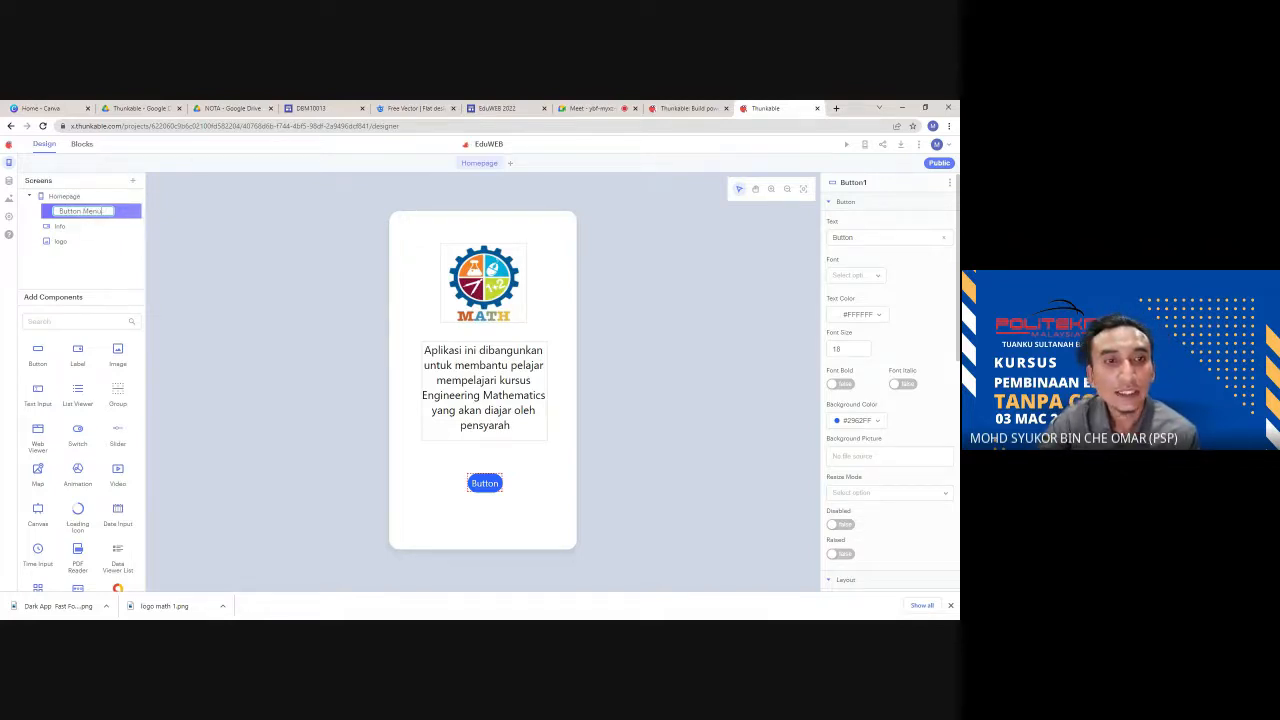
pyautogui.press('Return')
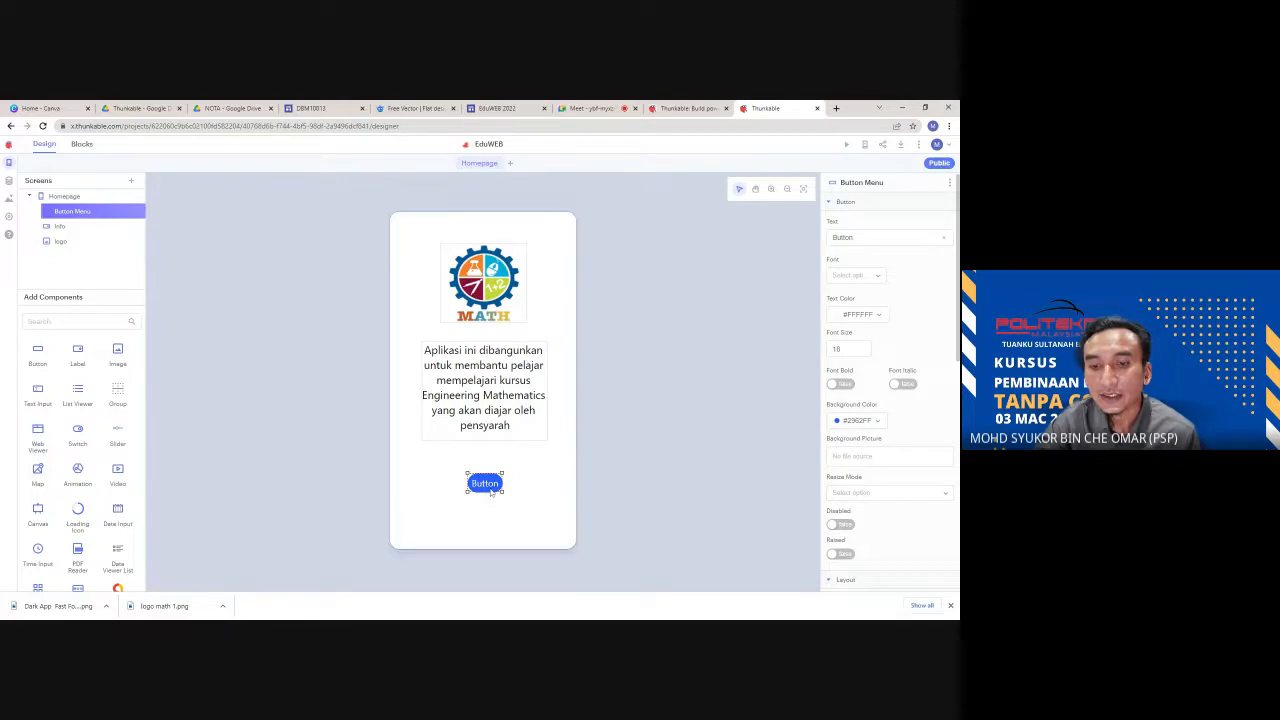
pyautogui.click(598, 430)
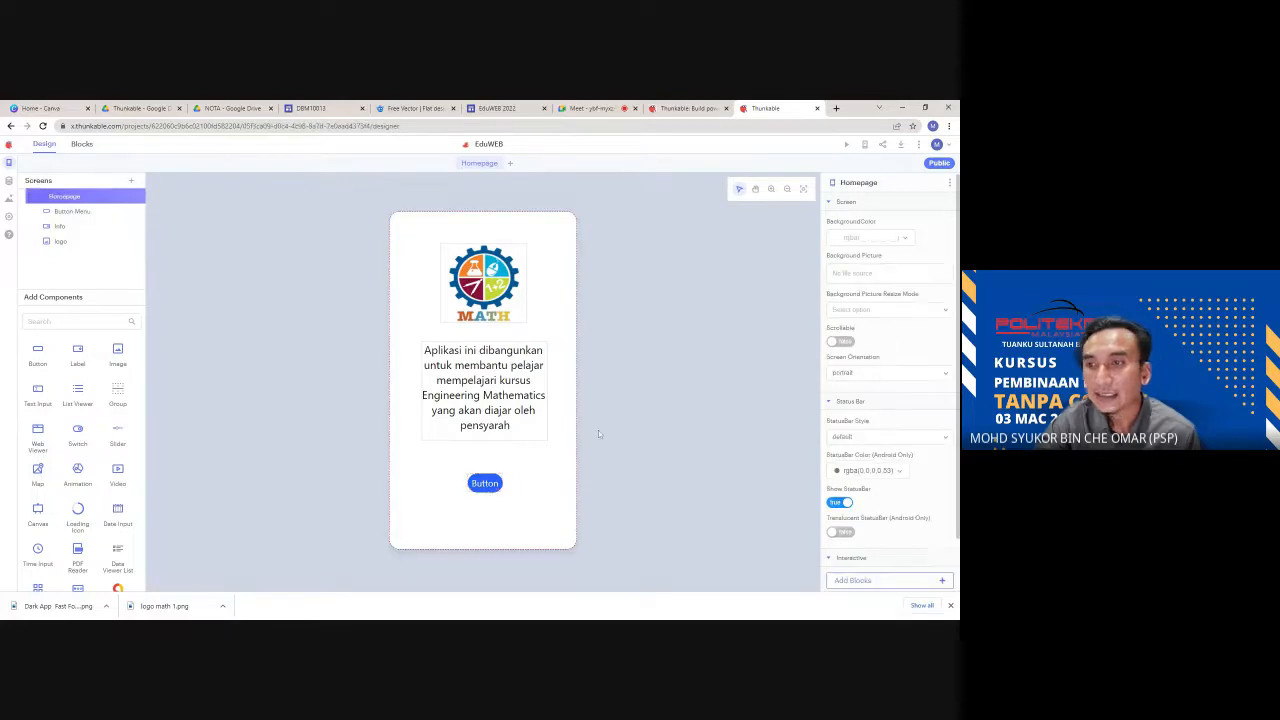
# - Change the text displayed on the button below the Info label to "MENU"
pyautogui.click(484, 483)
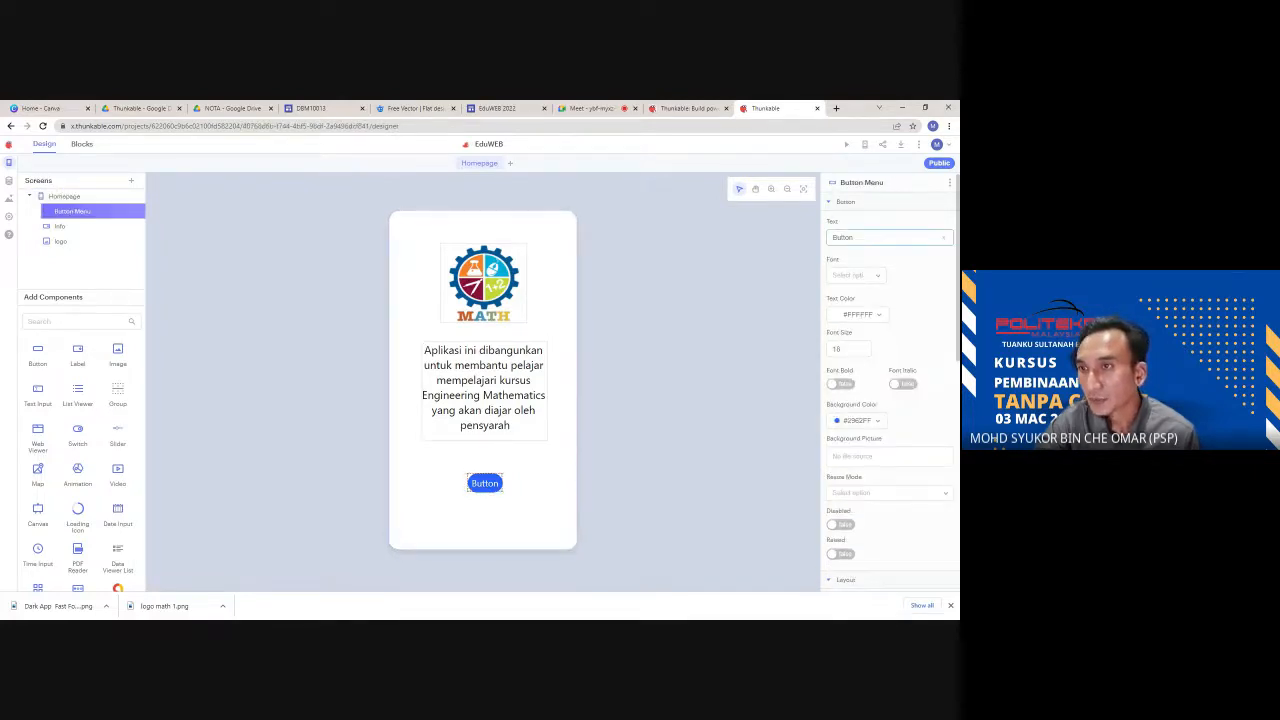
pyautogui.hotkey('ctrl', 'a')
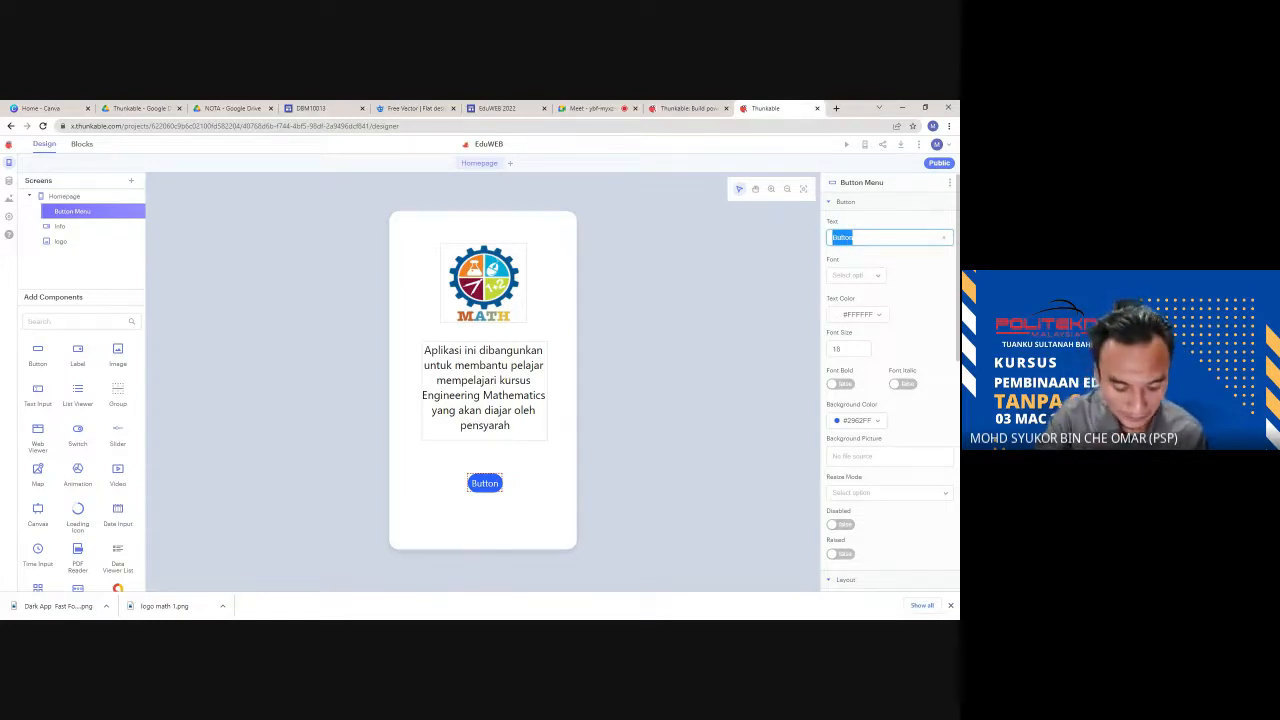
pyautogui.write('MENU')
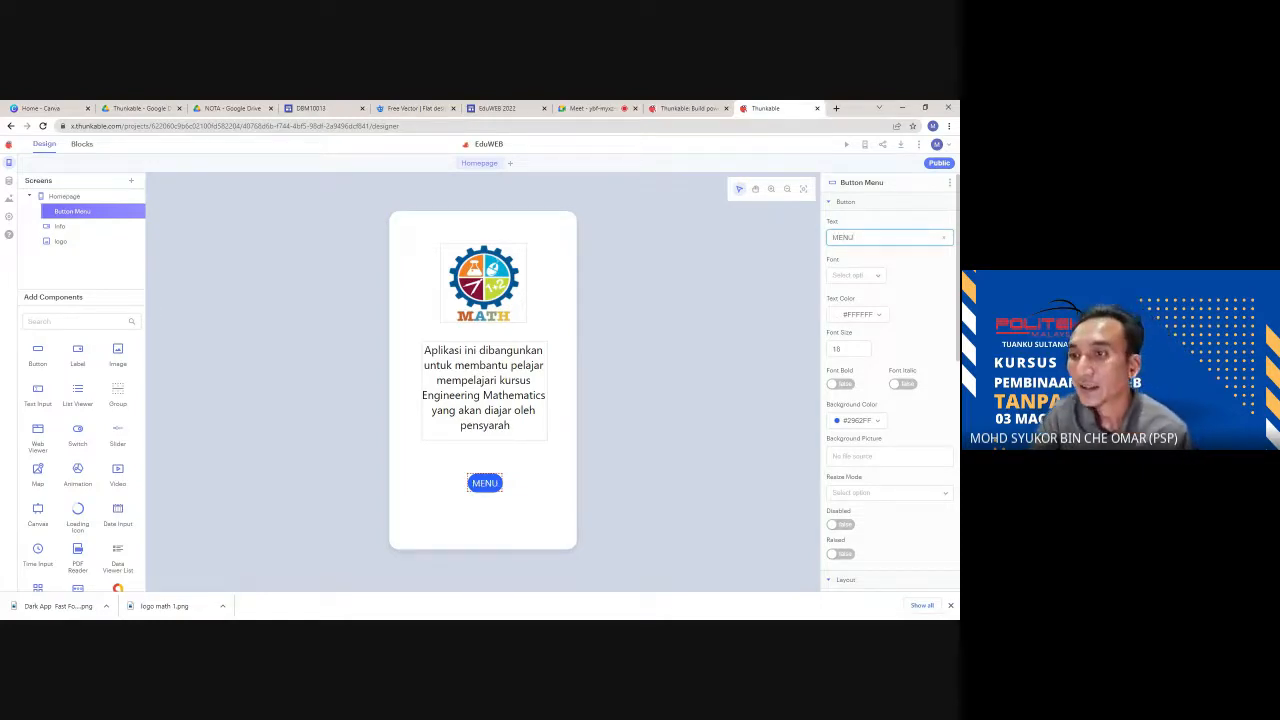
pyautogui.click(934, 275)
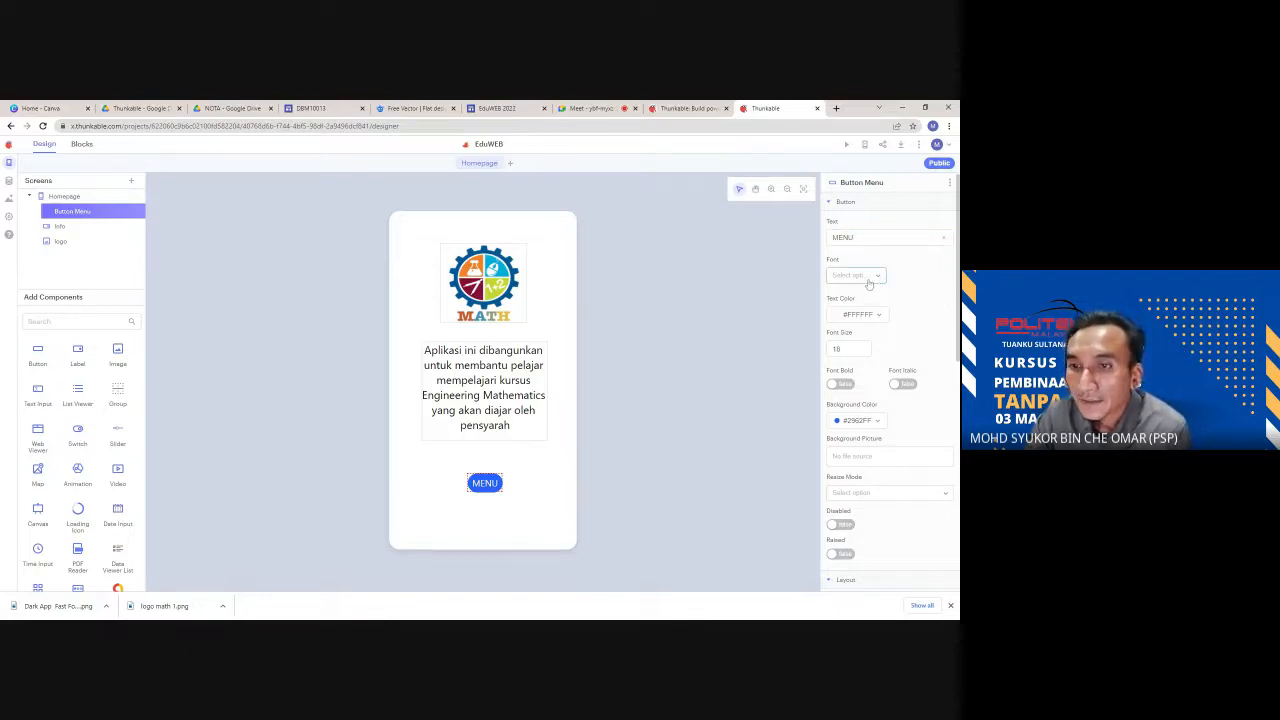
# - Format the MENU button's text in bold Montserrat at font size 20
pyautogui.click(869, 284)
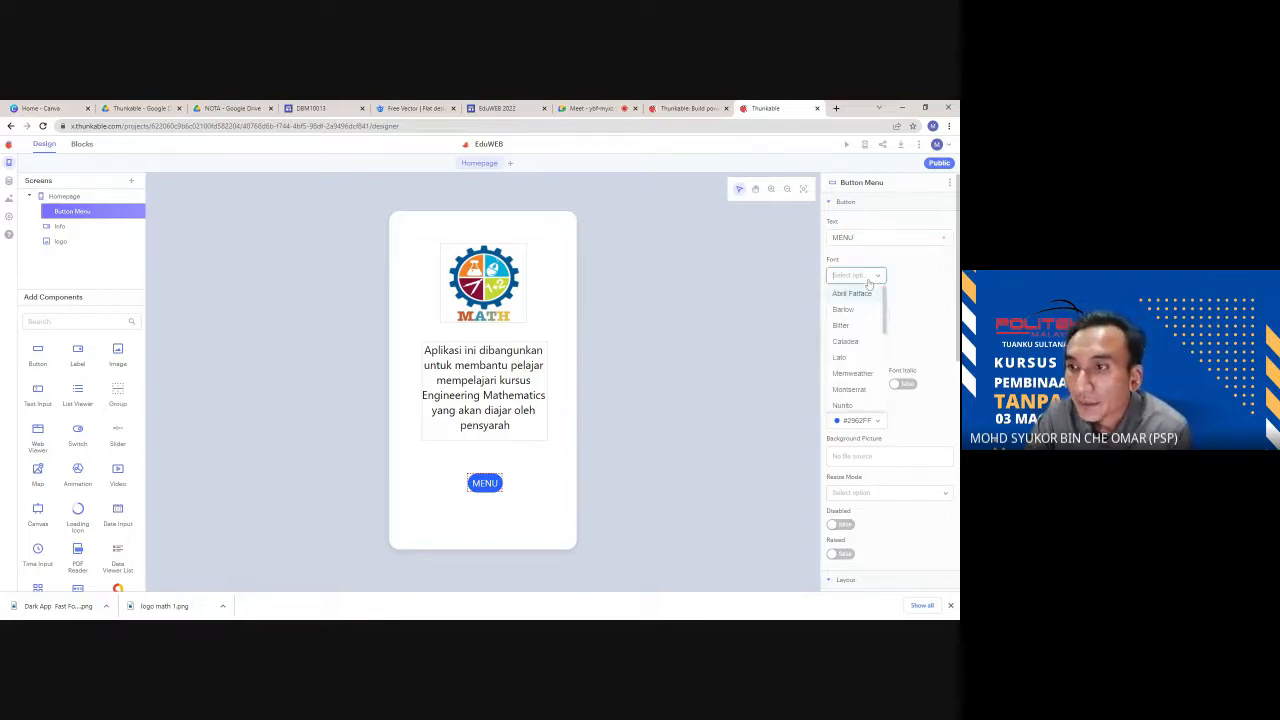
pyautogui.click(849, 390)
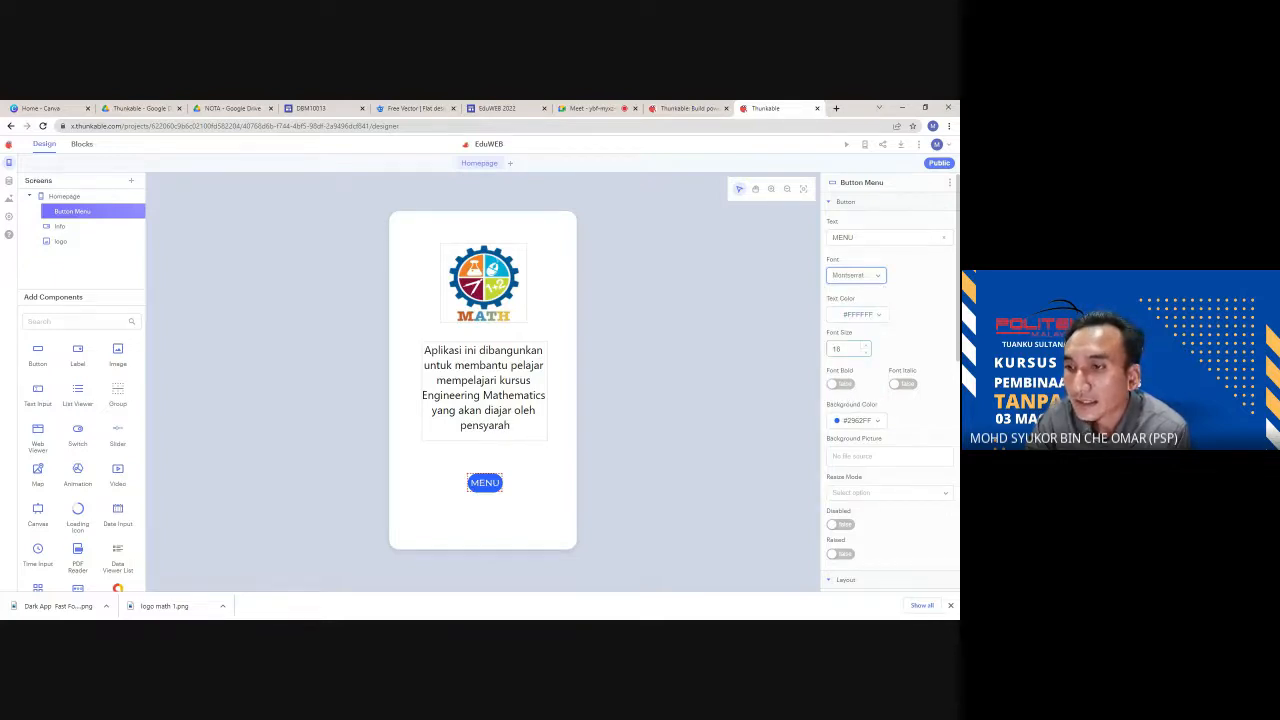
pyautogui.click(865, 346)
pyautogui.click(865, 347)
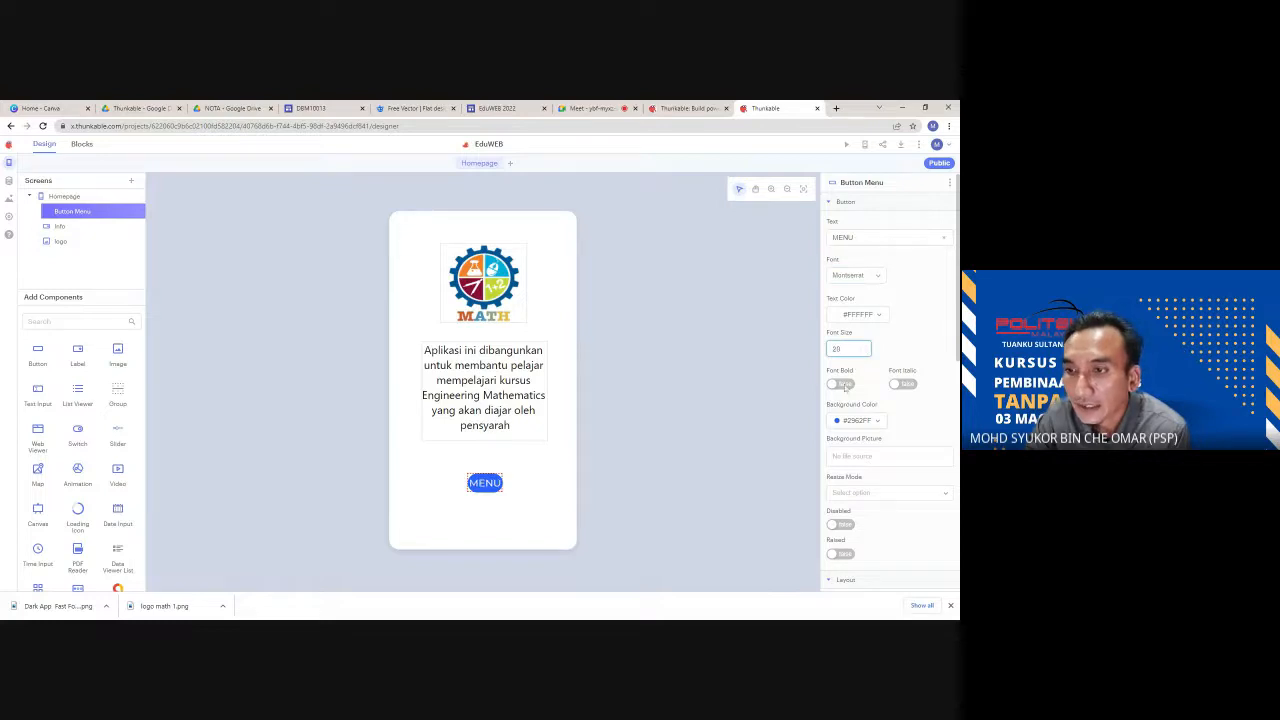
pyautogui.click(844, 392)
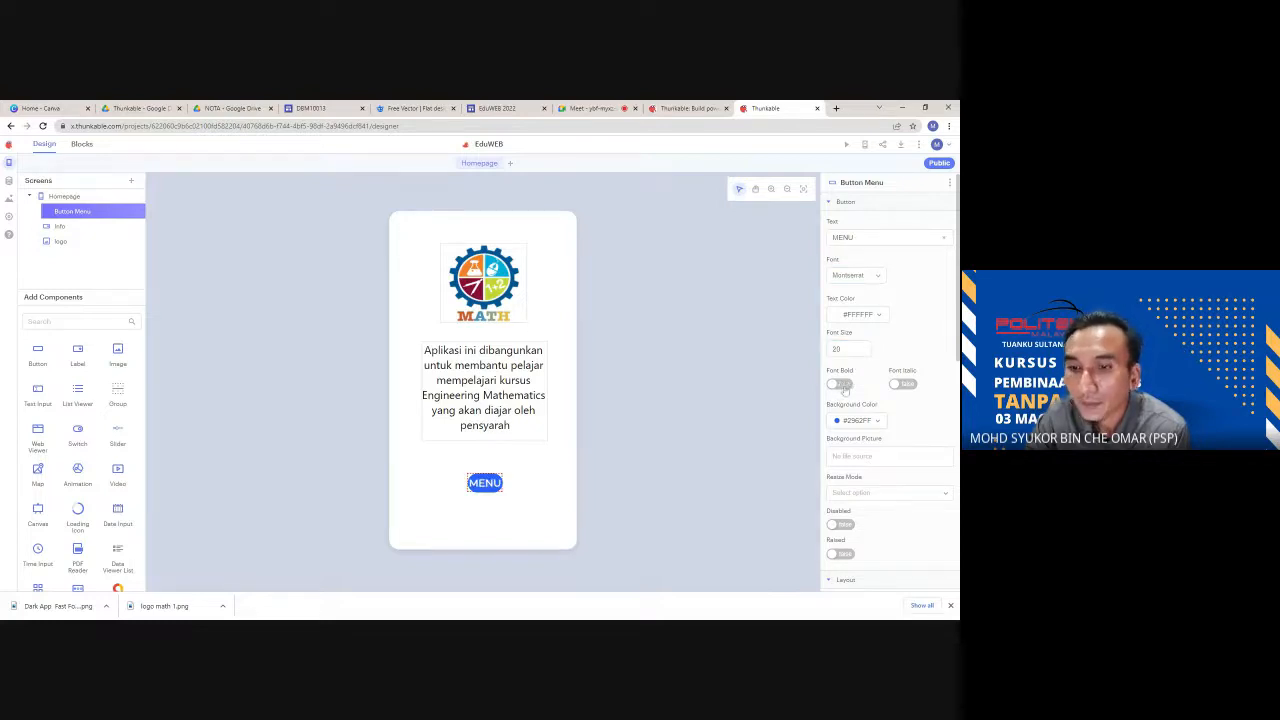
# - Try several background colors for the MENU button, including red and orange, and settle on dark gray rgba(74, 74, 74, 1)
pyautogui.click(857, 423)
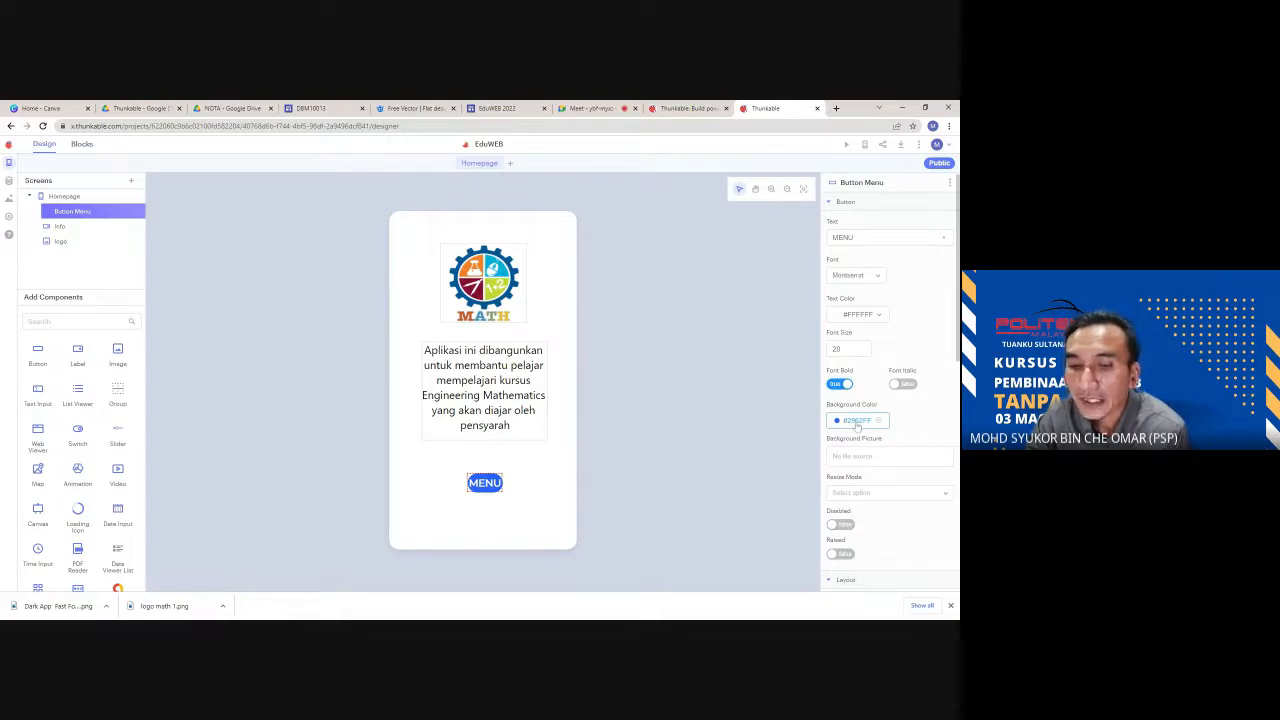
pyautogui.click(858, 426)
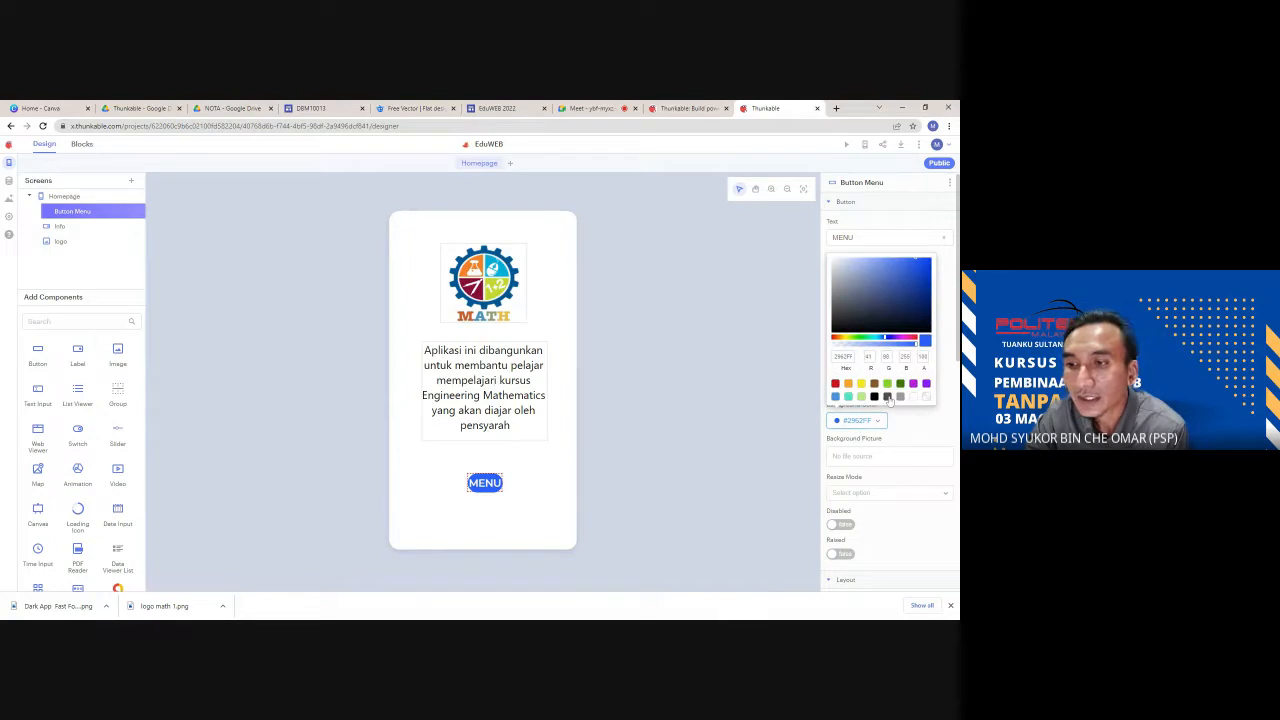
pyautogui.click(836, 384)
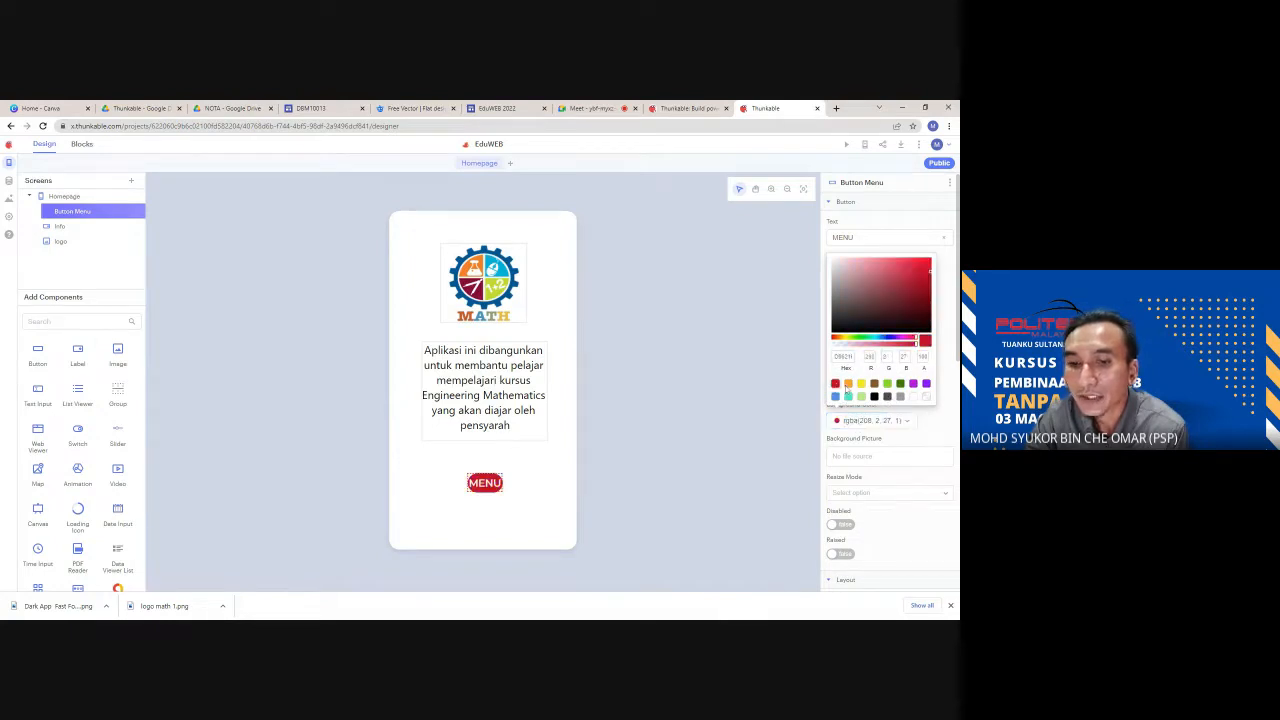
pyautogui.click(848, 385)
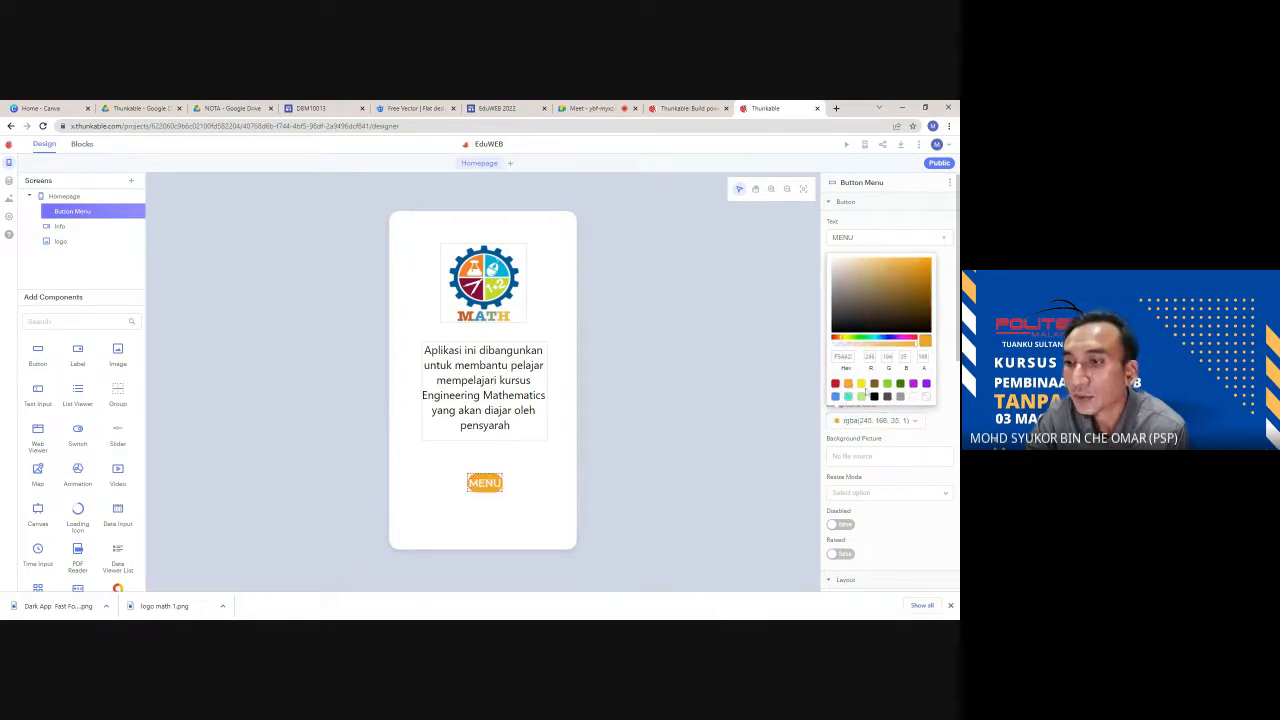
pyautogui.click(849, 396)
pyautogui.click(862, 397)
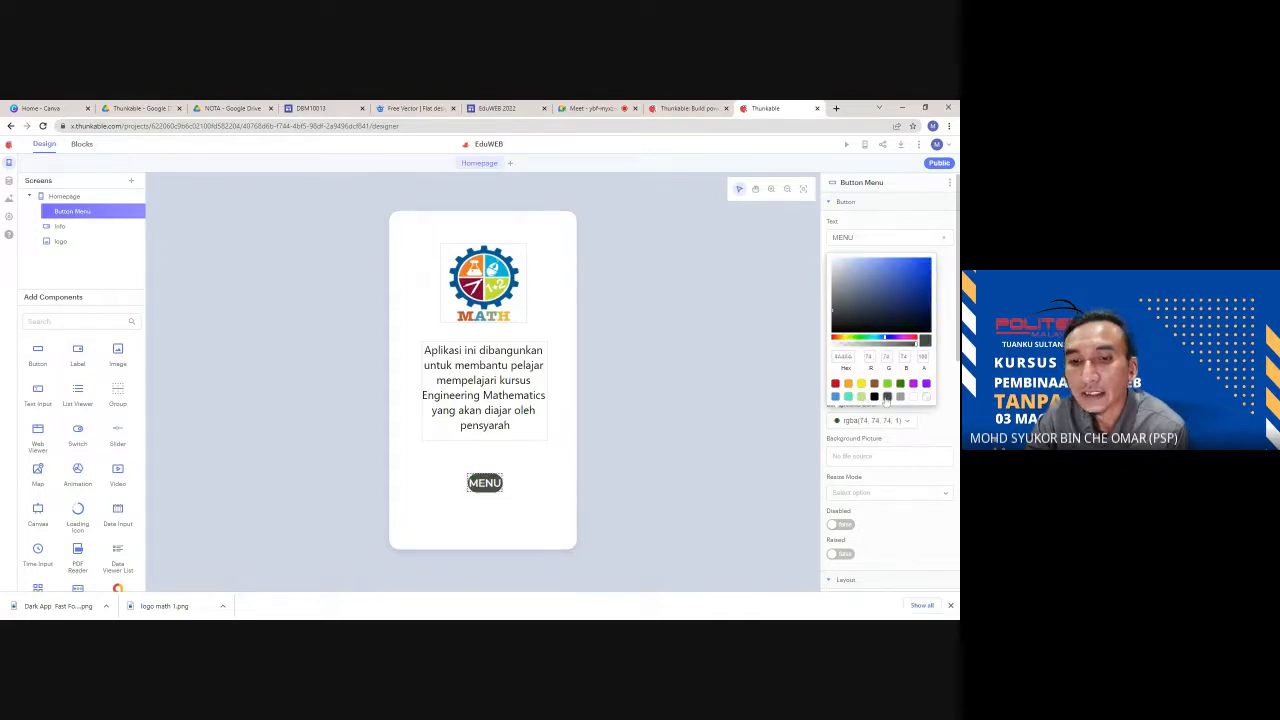
pyautogui.click(901, 398)
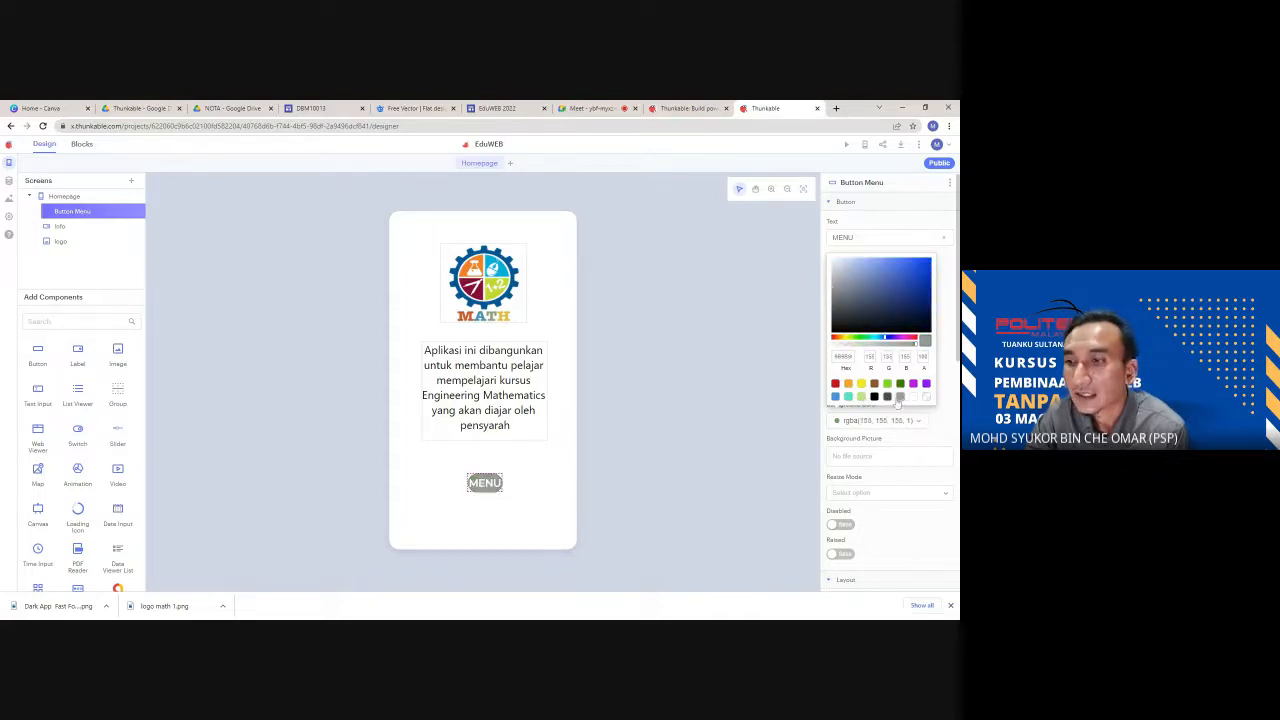
pyautogui.click(887, 396)
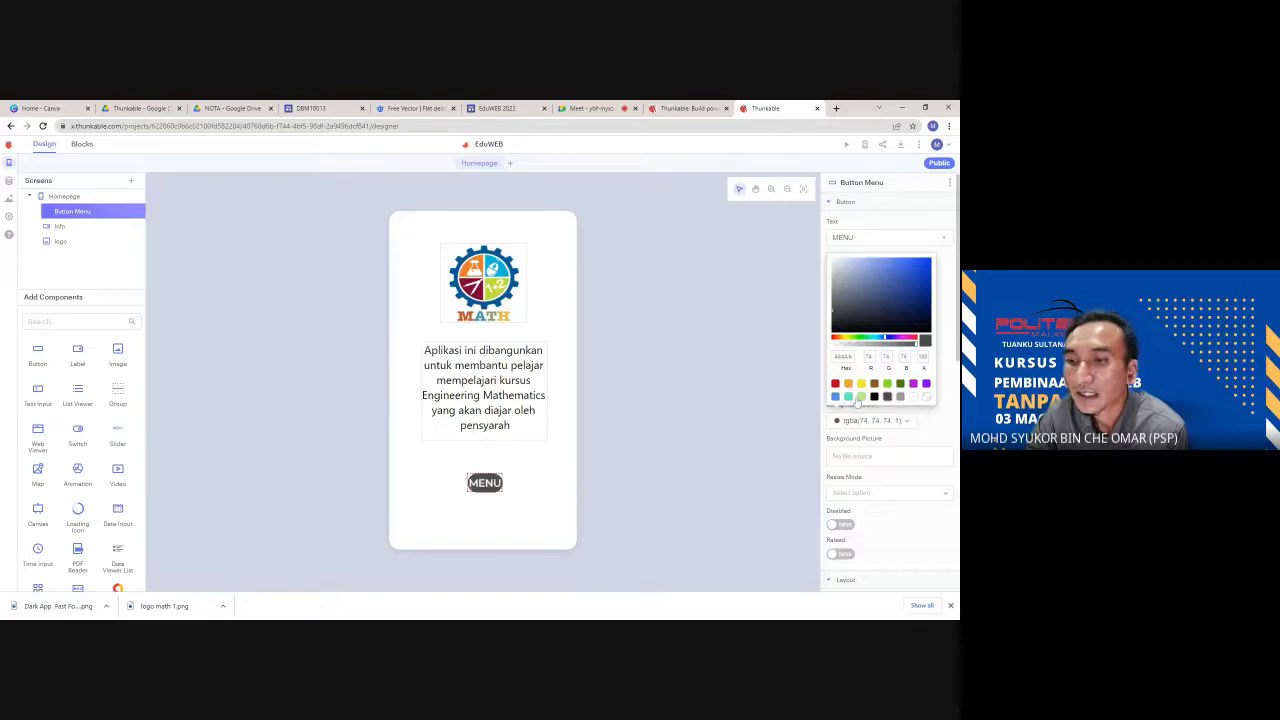
pyautogui.click(929, 436)
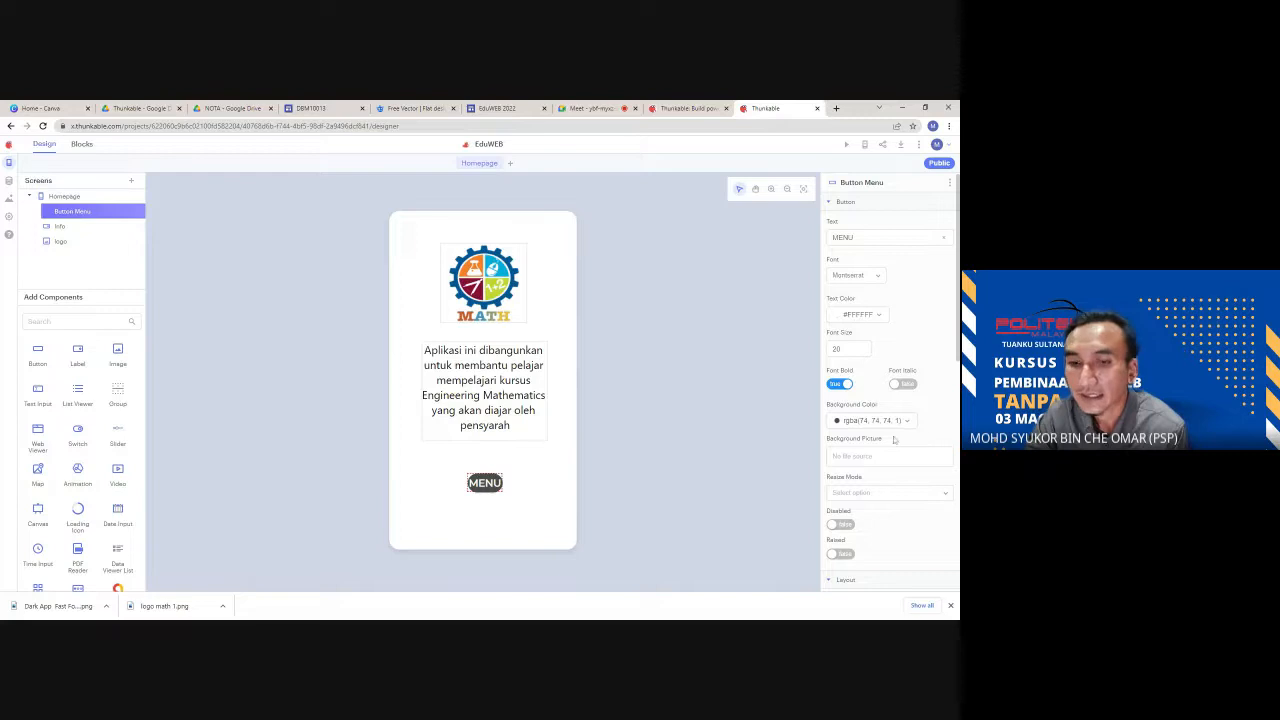
# - Widen the MENU button on both sides, keeping it centered below the Info label
pyautogui.scroll(-1, 848, 432)
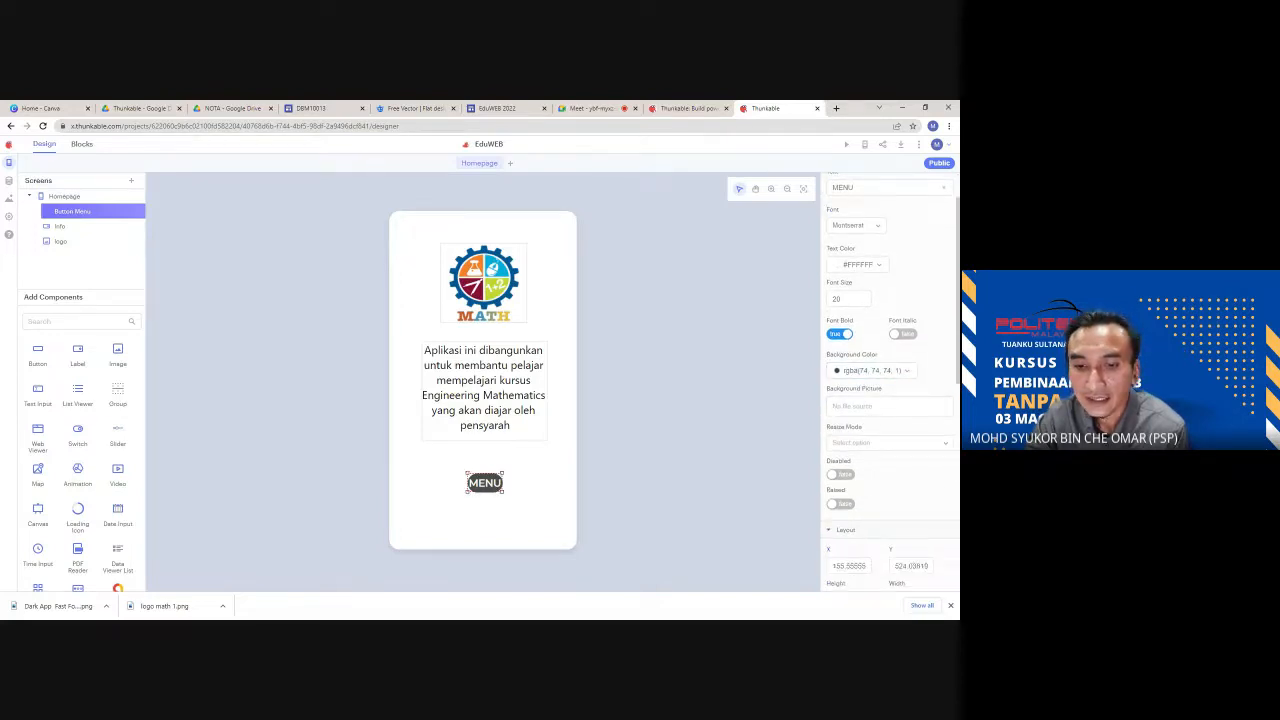
pyautogui.moveTo(467, 491); pyautogui.dragTo(511, 491)
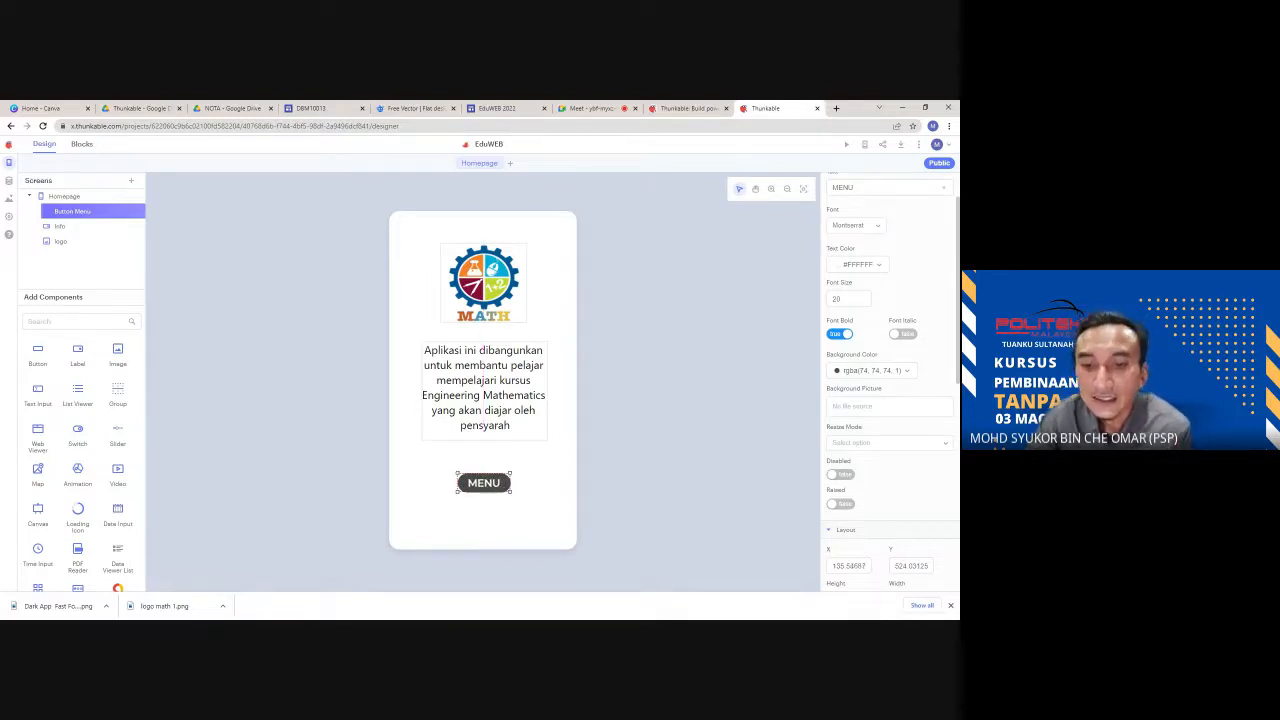
pyautogui.moveTo(510, 491); pyautogui.dragTo(512, 491)
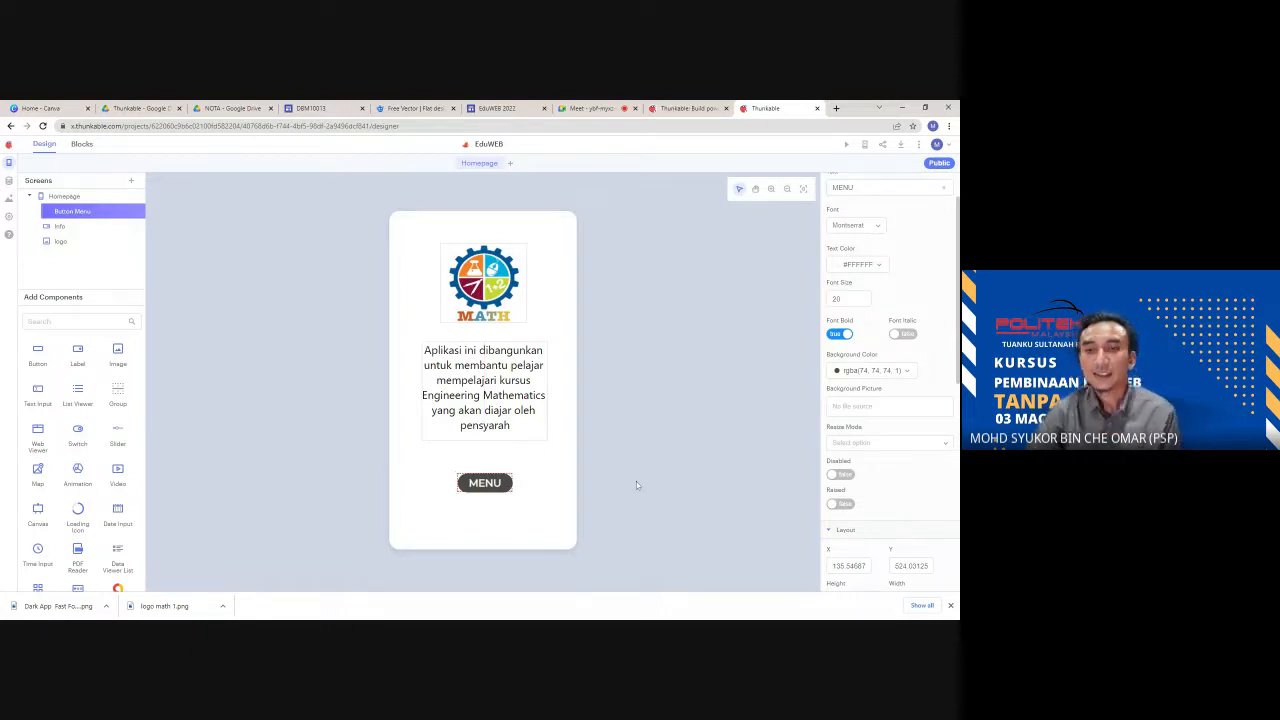
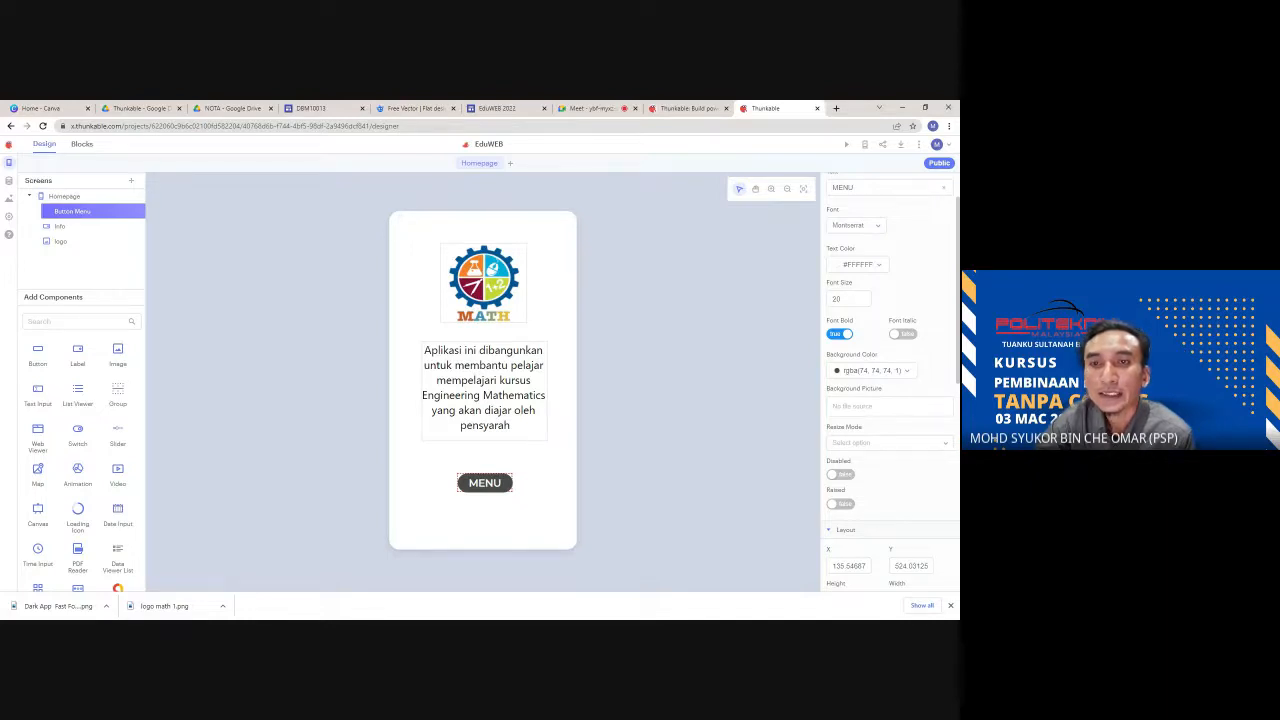
# - Add a second blank screen to the EduWEB project and rename it Web Page
pyautogui.click(510, 163)
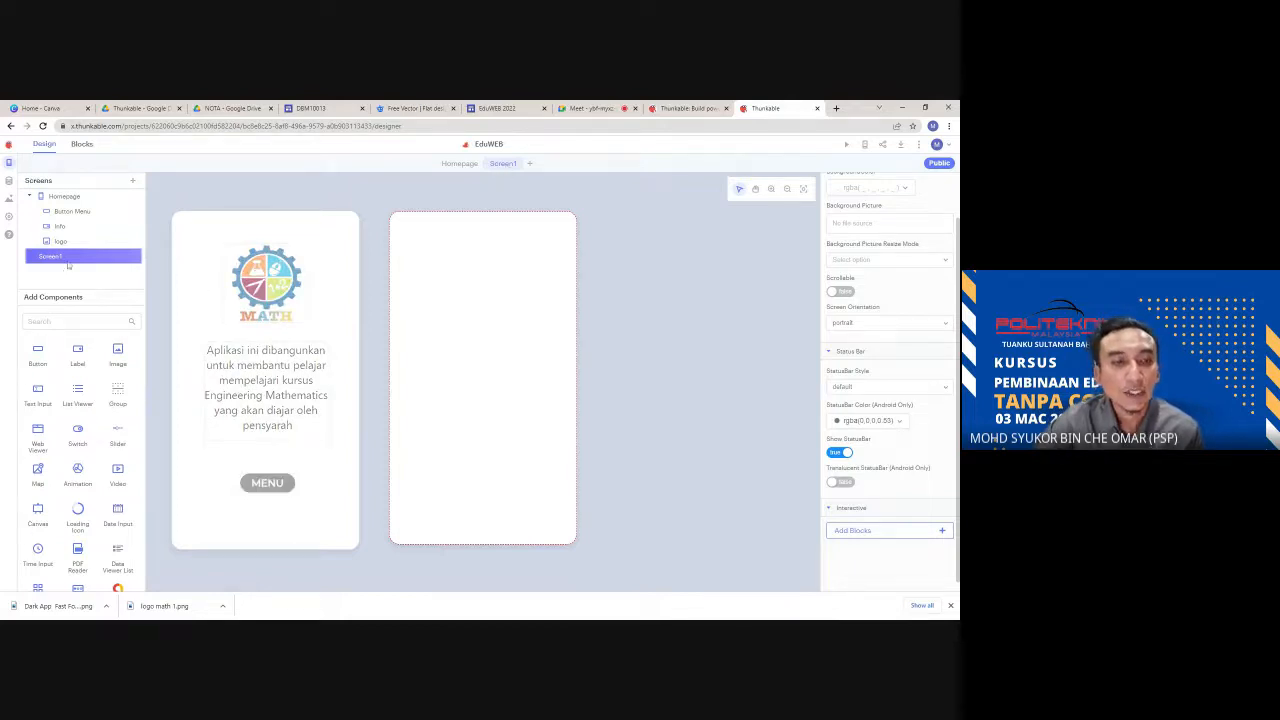
pyautogui.doubleClick(121, 260)
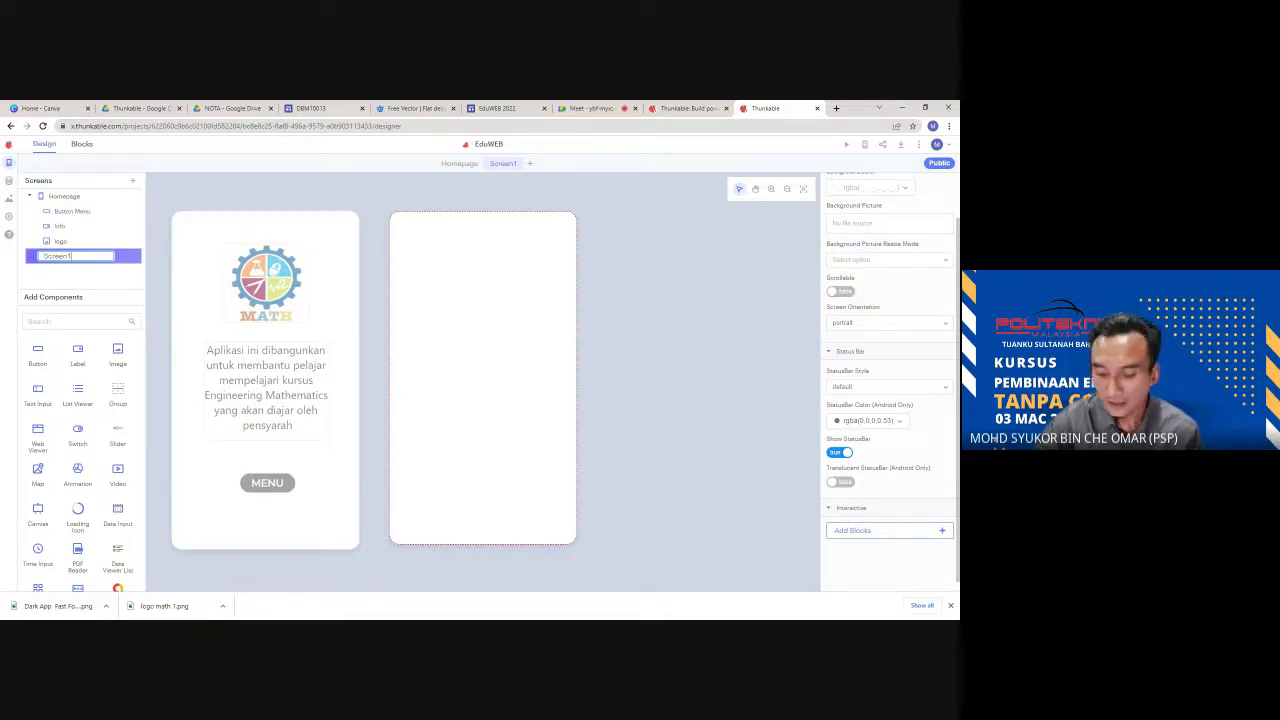
pyautogui.press('BackSpace')
pyautogui.press('BackSpace')
pyautogui.press('BackSpace')
pyautogui.press('BackSpace')
pyautogui.press('BackSpace')
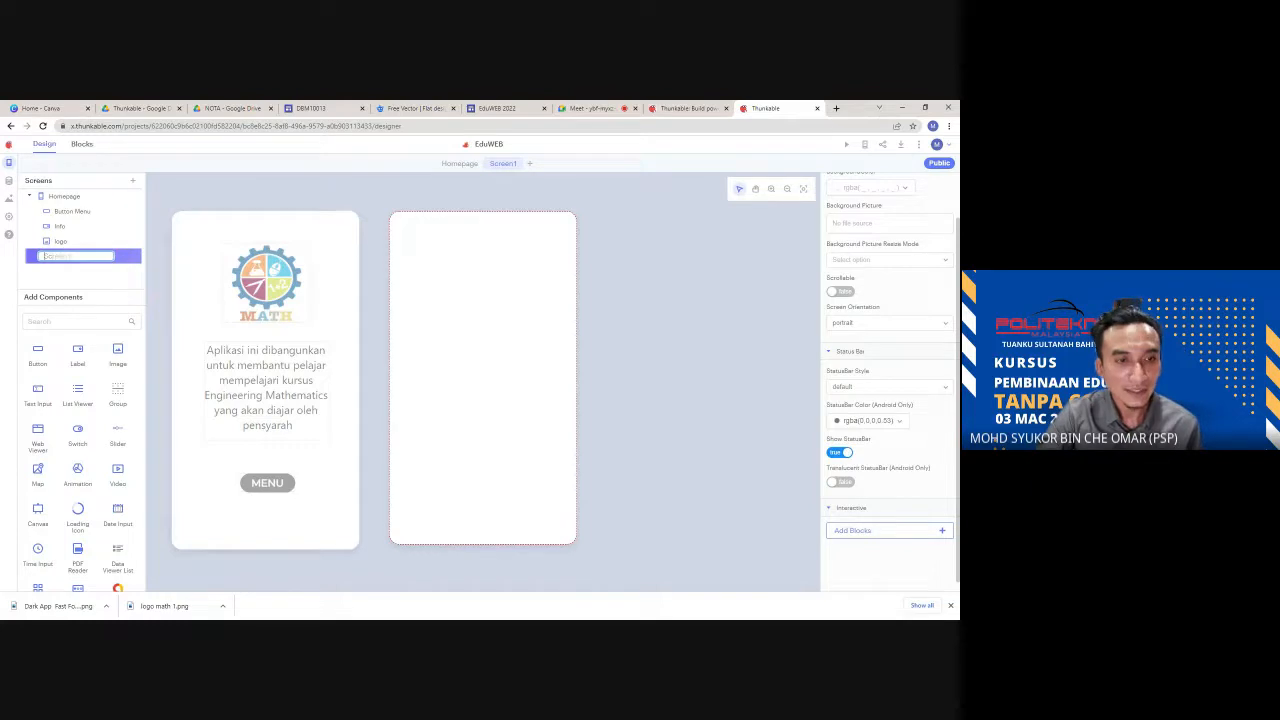
pyautogui.write('We')
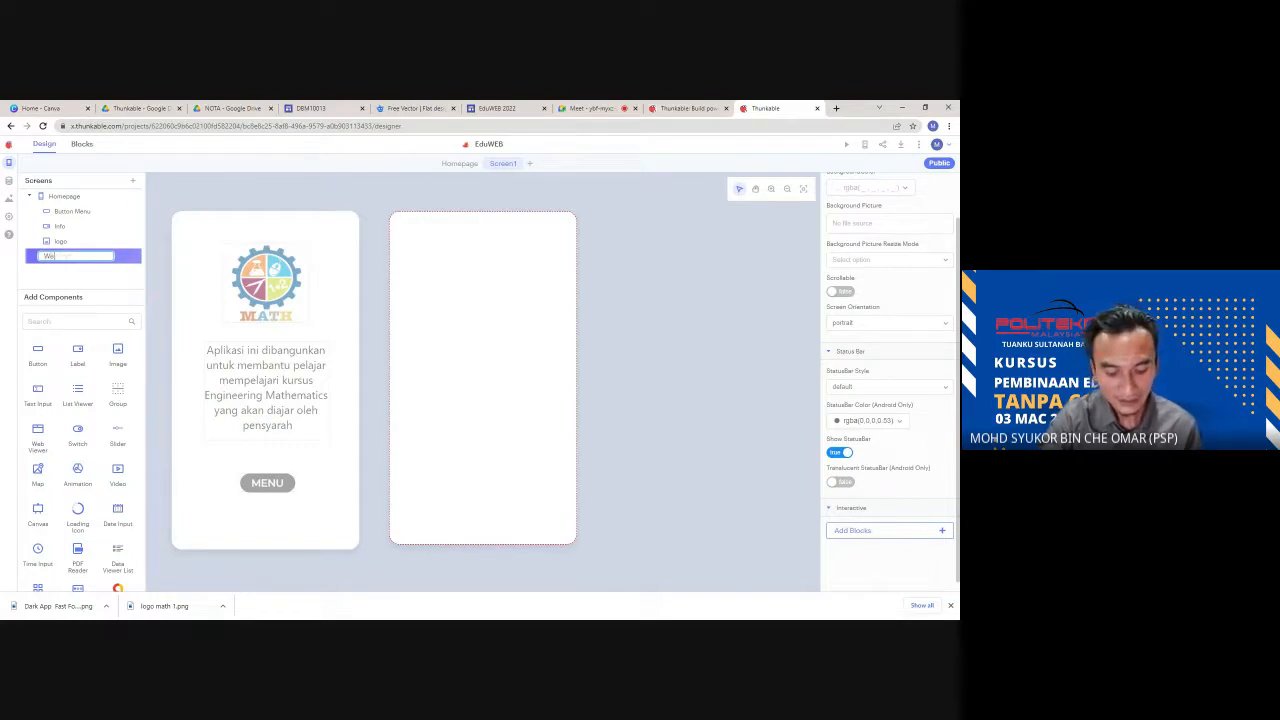
pyautogui.write('b Page')
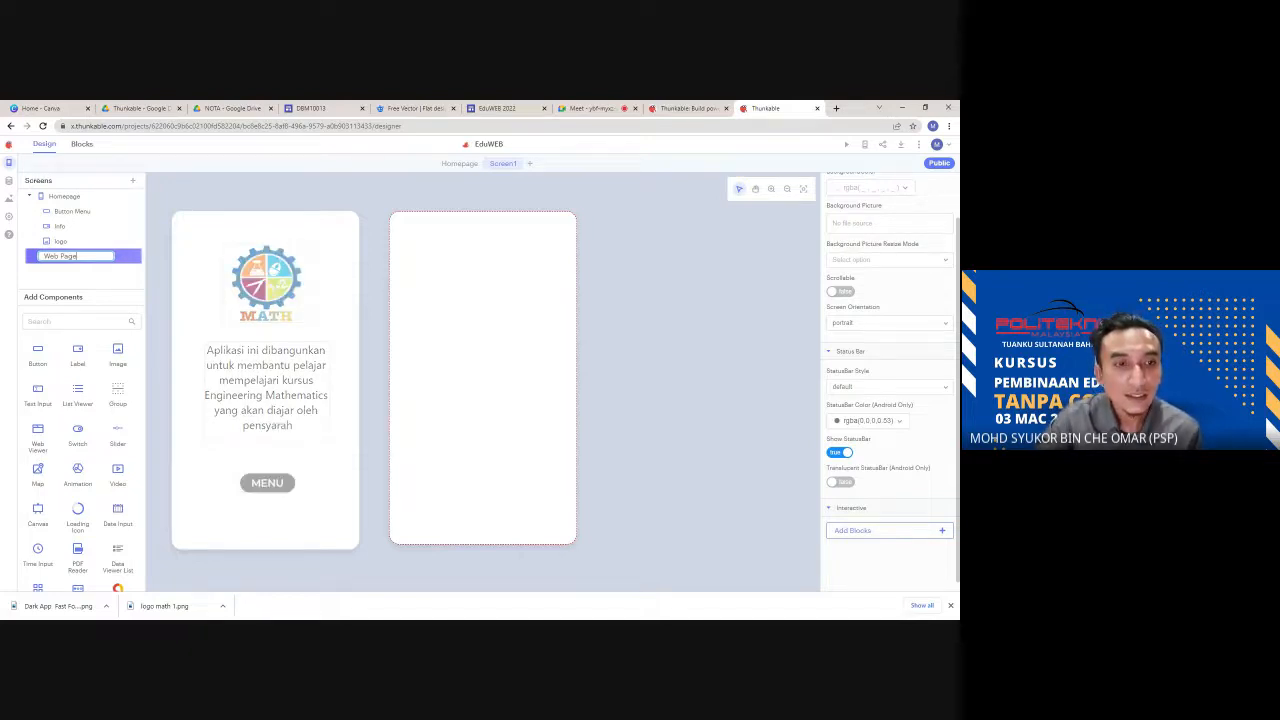
pyautogui.click(447, 282)
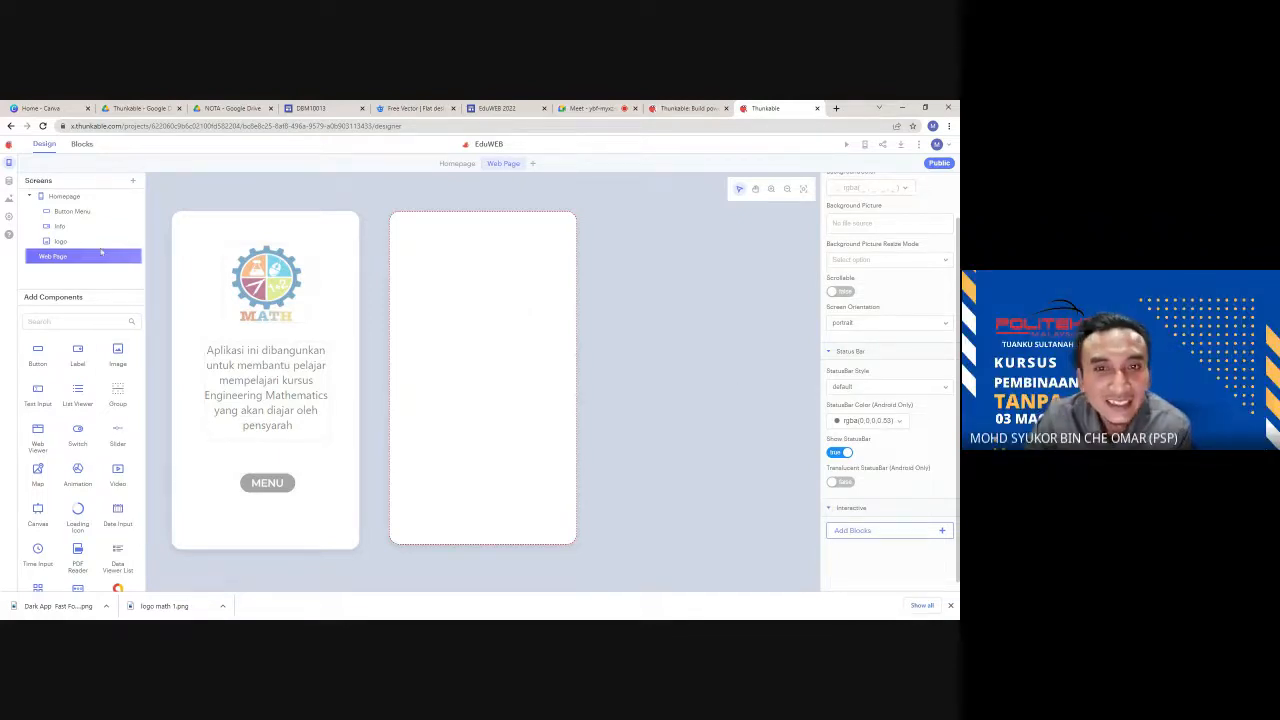
# - Delete the newly added Web Page screen from the project
pyautogui.scroll(1, 496, 175)
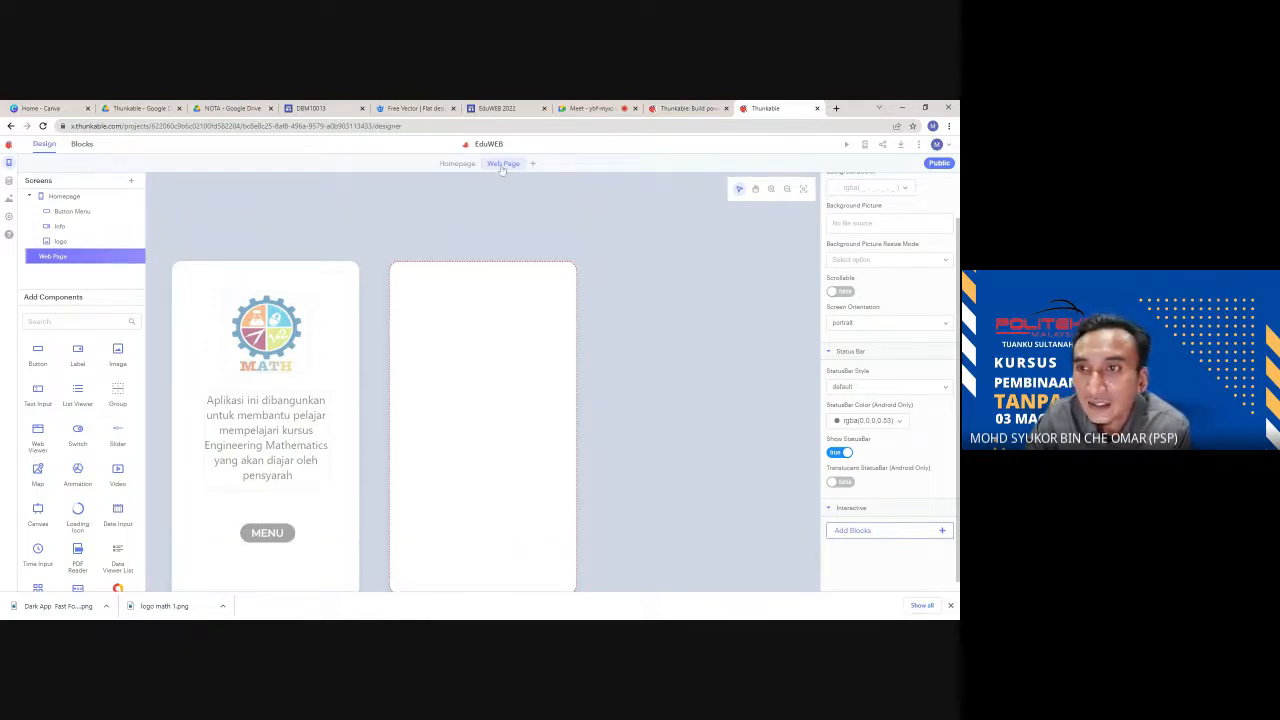
pyautogui.scroll(4, 729, 348)
pyautogui.scroll(-5, 605, 350)
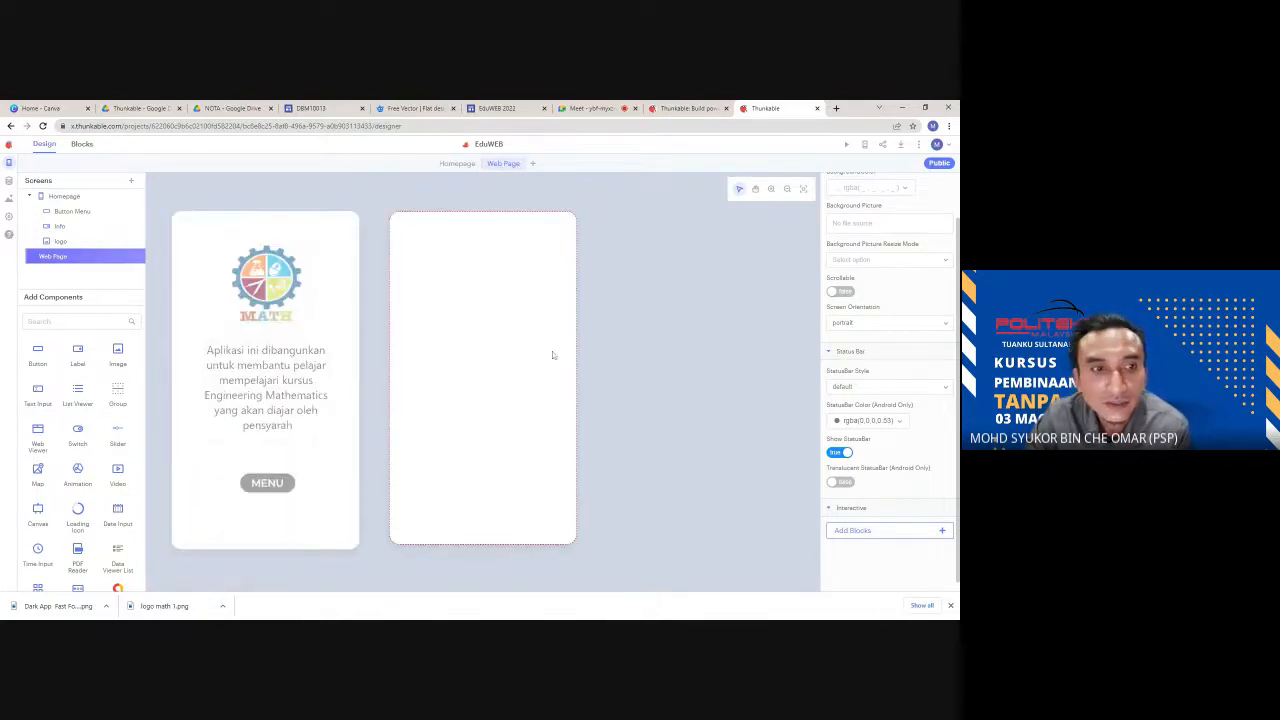
pyautogui.click(131, 259)
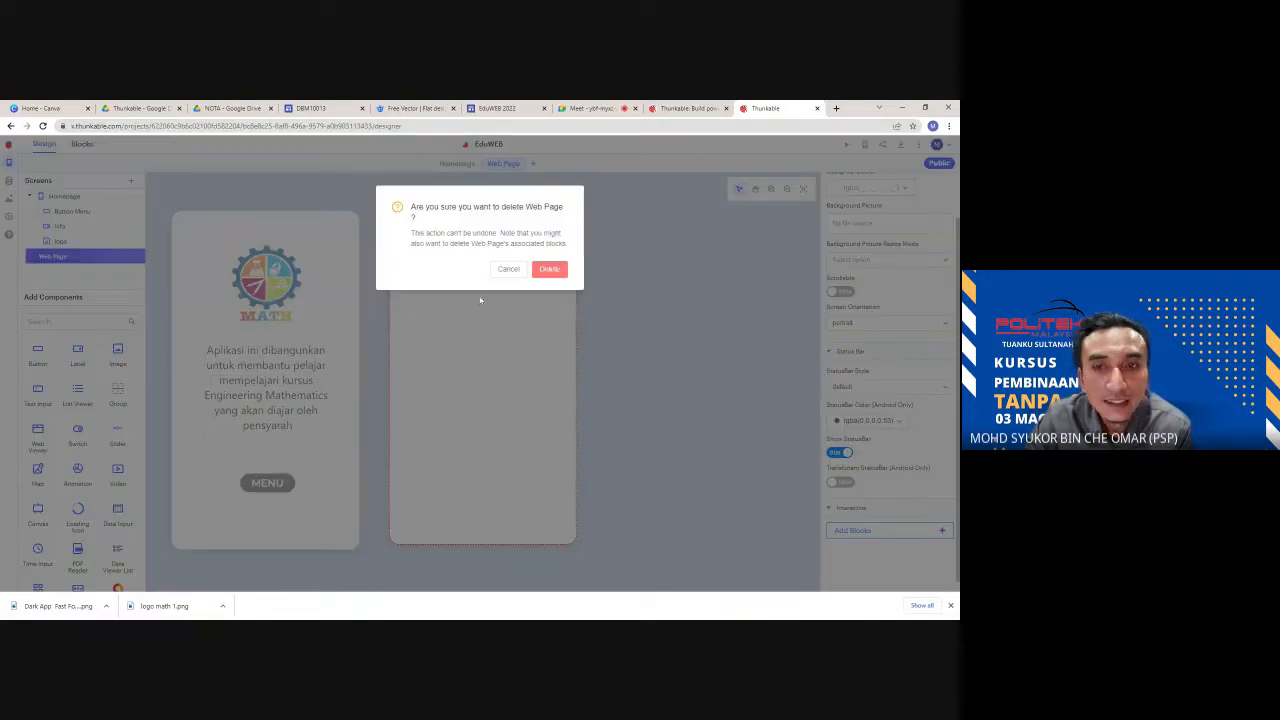
pyautogui.click(555, 273)
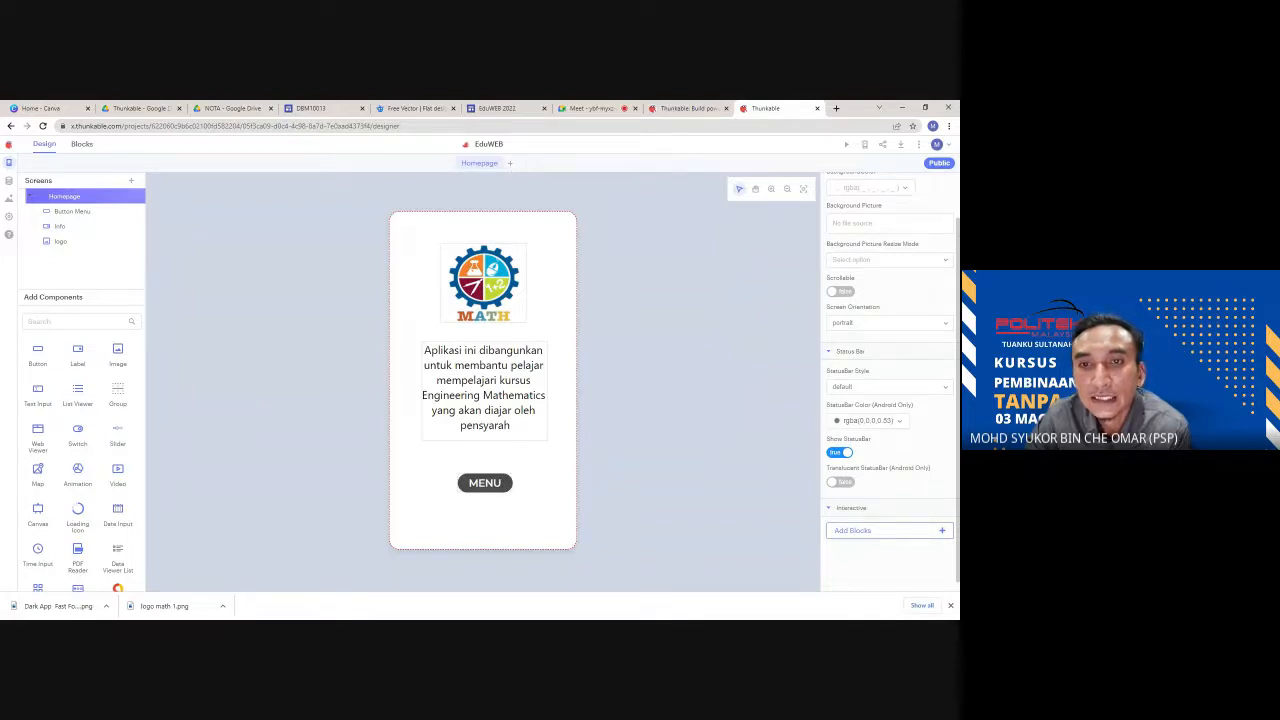
# - Add a blank screen beside the Homepage again and name it Web Page
pyautogui.click(510, 163)
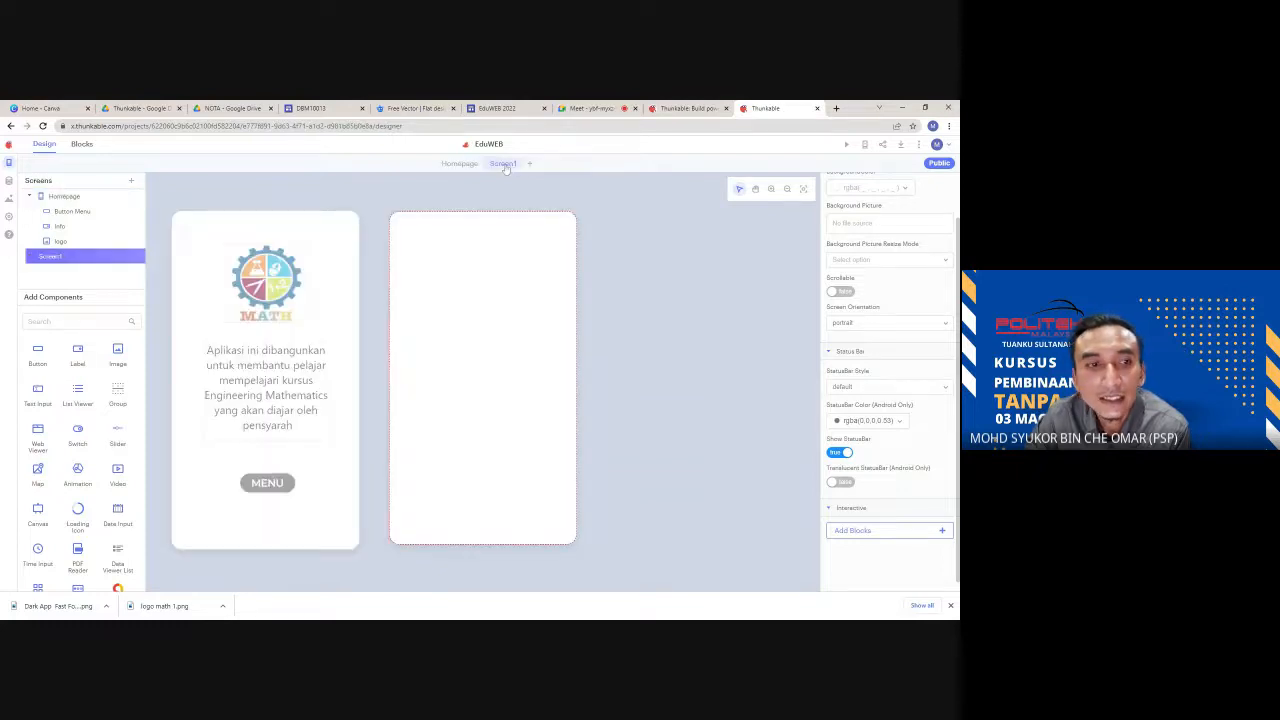
pyautogui.doubleClick(121, 260)
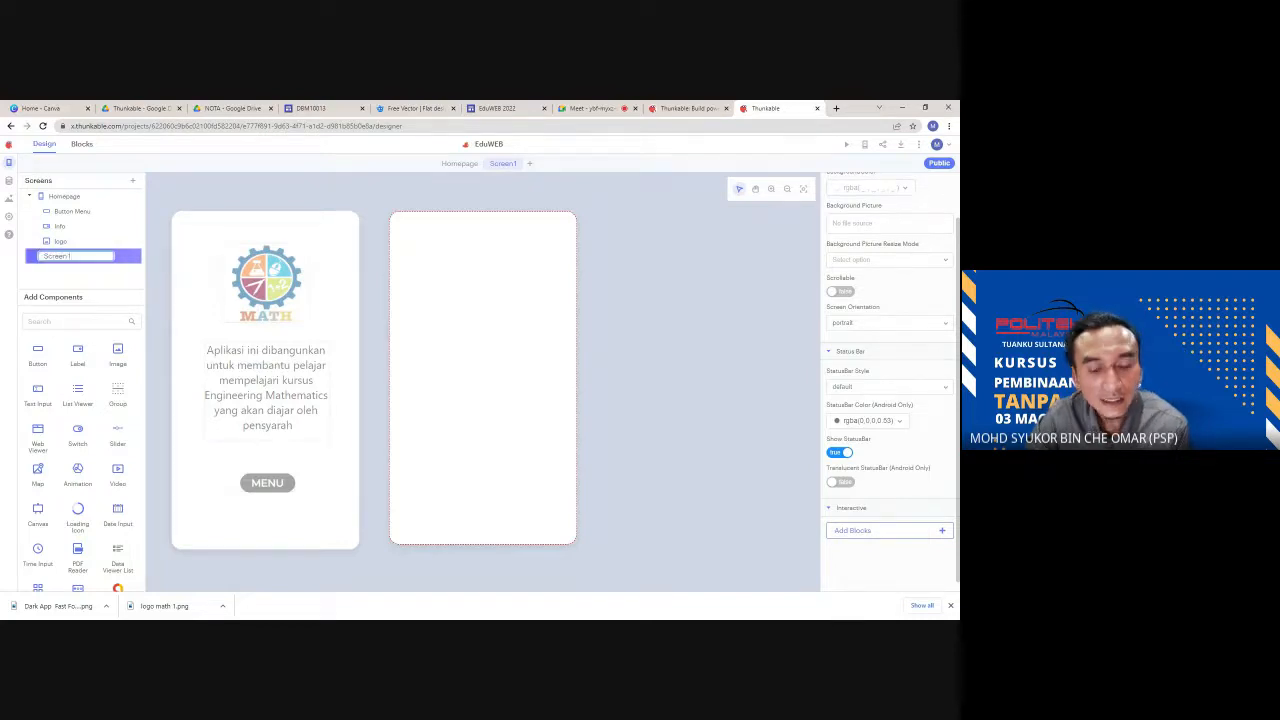
pyautogui.press('BackSpace')
pyautogui.press('BackSpace')
pyautogui.press('BackSpace')
pyautogui.press('BackSpace')
pyautogui.press('BackSpace')
pyautogui.press('BackSpace')
pyautogui.press('BackSpace')
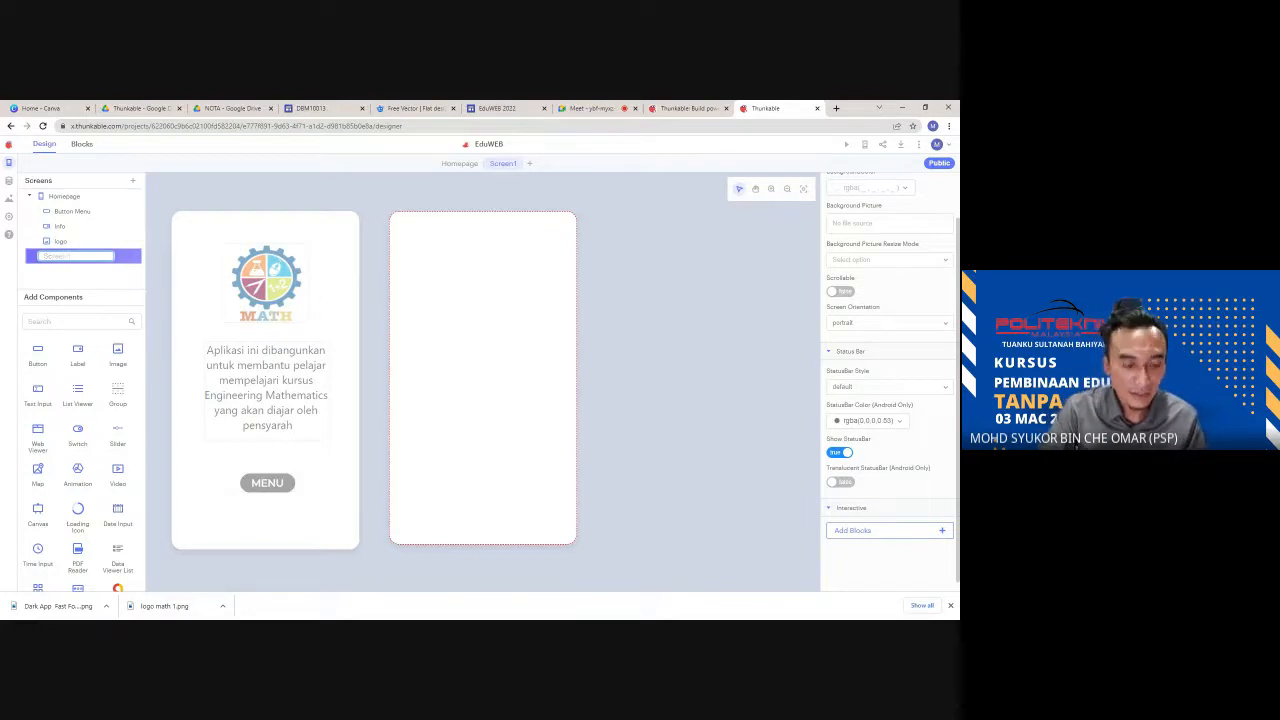
pyautogui.write('We')
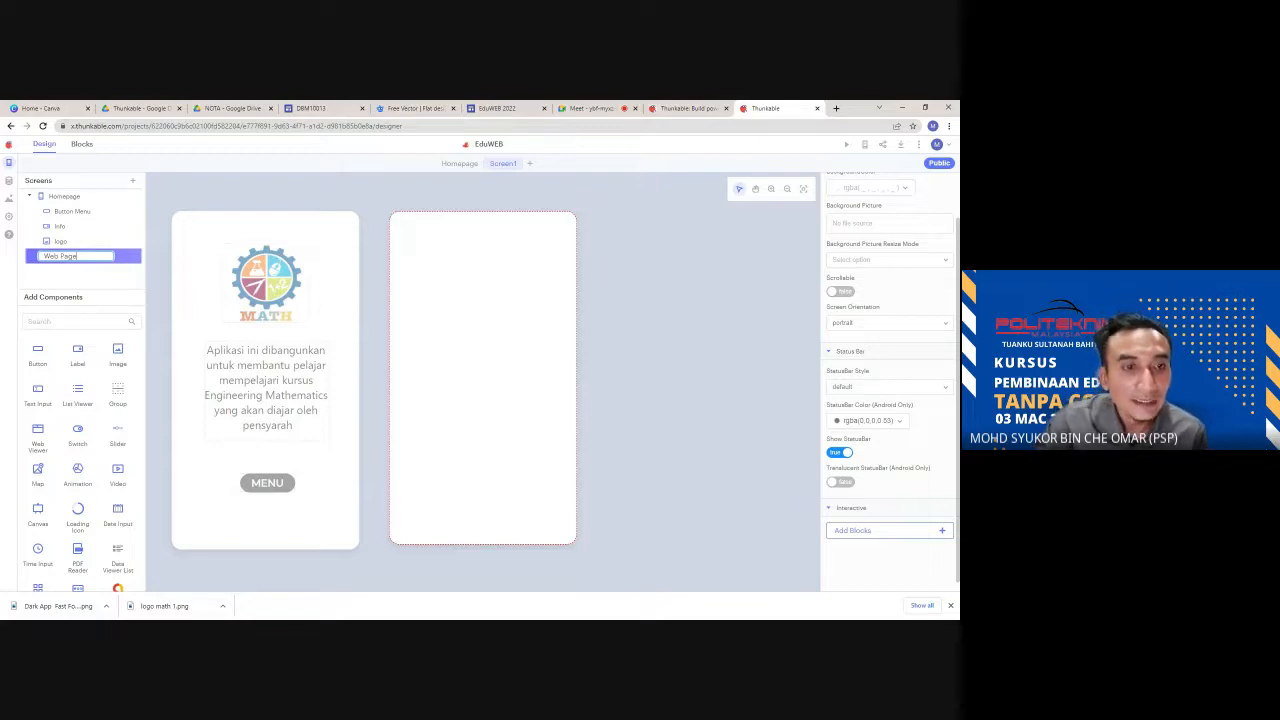
pyautogui.write('b Page')
pyautogui.press('Return')
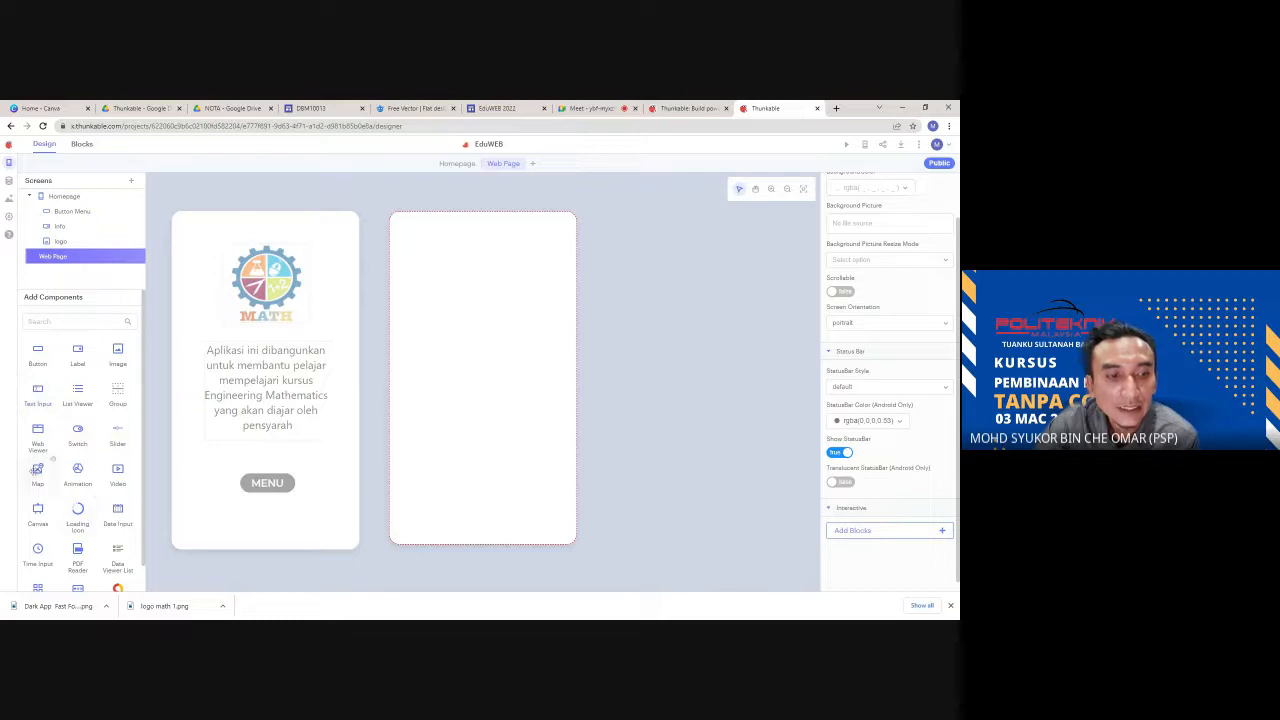
# - Place a Web Viewer component on the Web Page screen and enlarge it to about 366 wide by 392 high
pyautogui.moveTo(35, 436); pyautogui.dragTo(410, 250)
pyautogui.moveTo(460, 310); pyautogui.dragTo(471, 321)
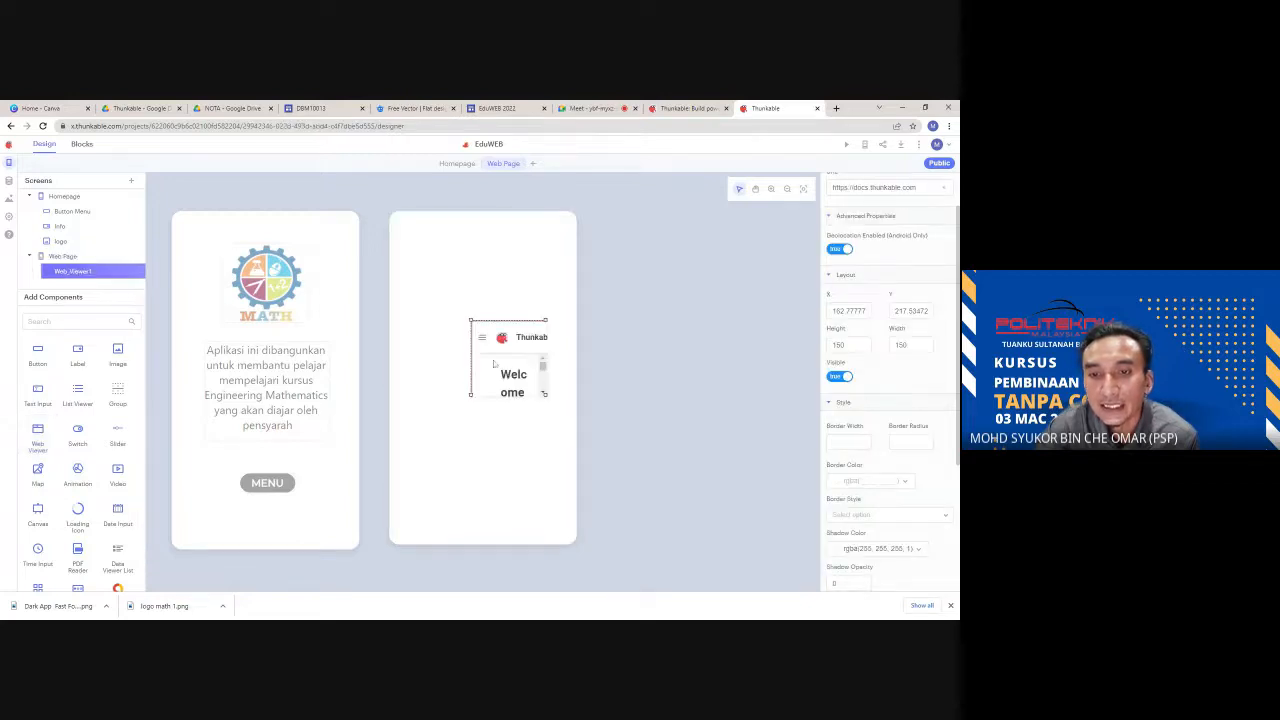
pyautogui.moveTo(470, 320); pyautogui.dragTo(391, 246)
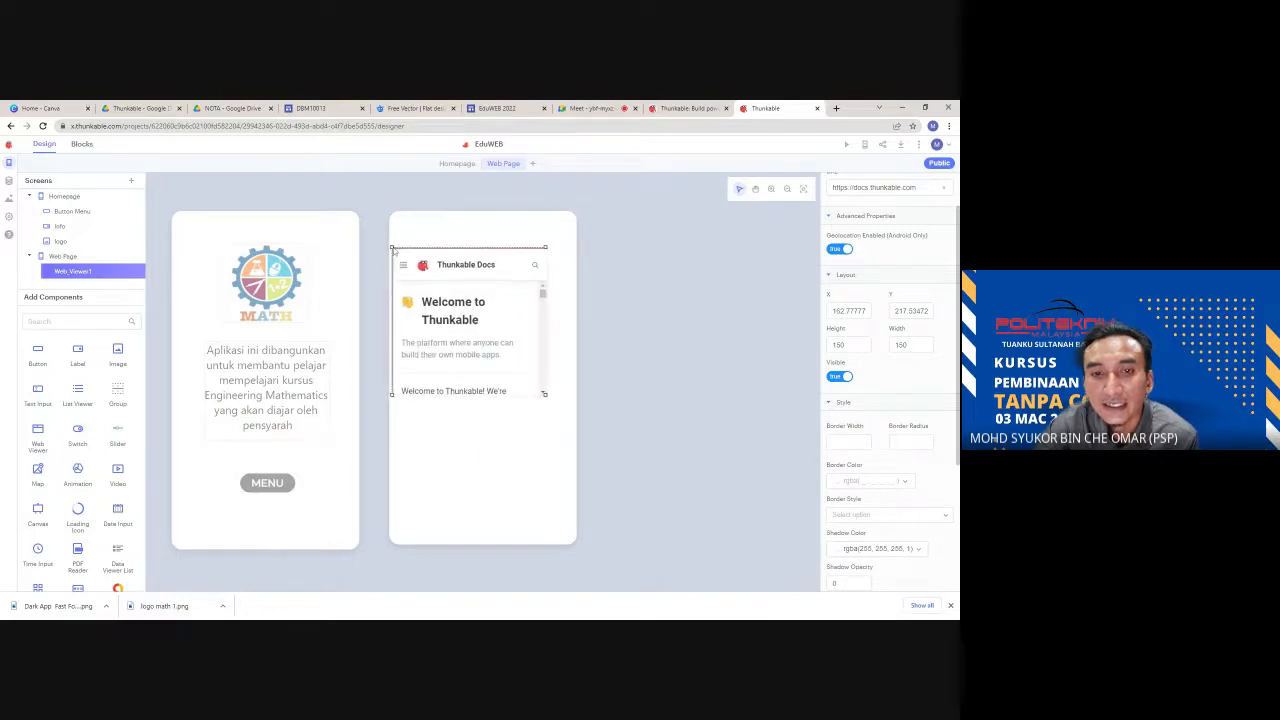
pyautogui.moveTo(545, 396); pyautogui.dragTo(576, 435)
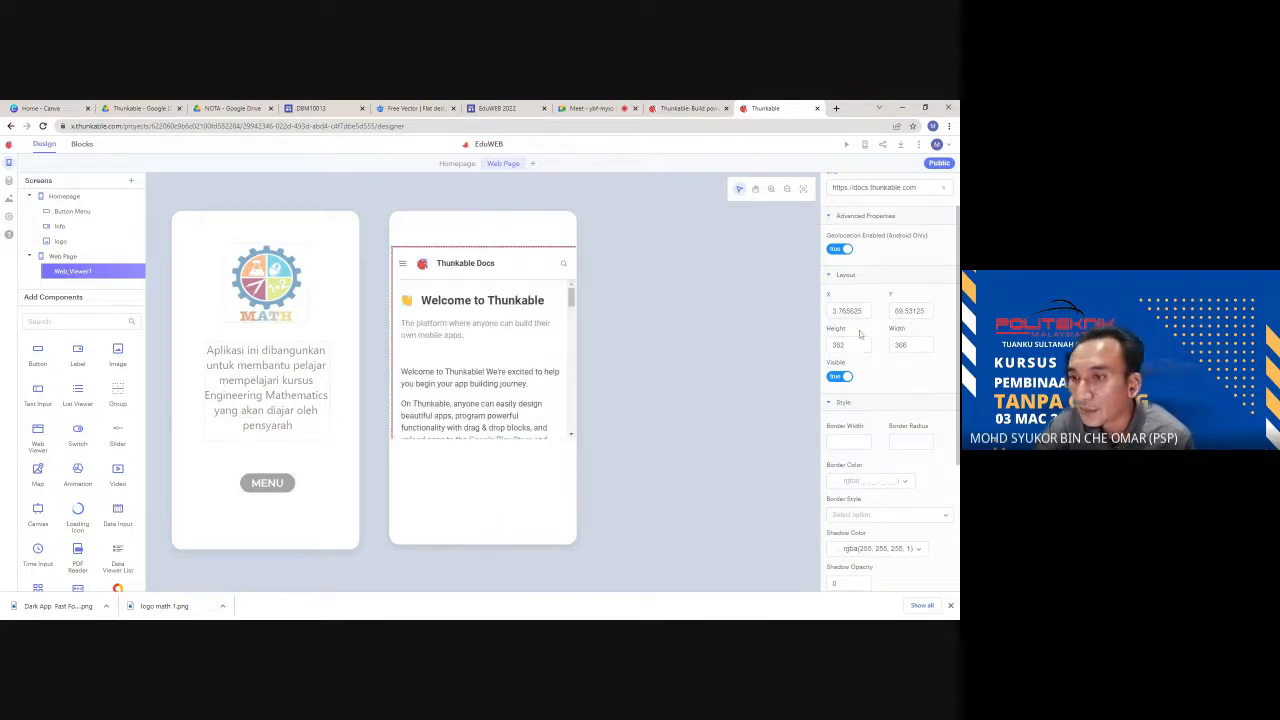
# - Set the Web Viewer's height to 603 and width to 356, and move it up to about X 10, Y 33
pyautogui.moveTo(847, 345); pyautogui.dragTo(829, 347)
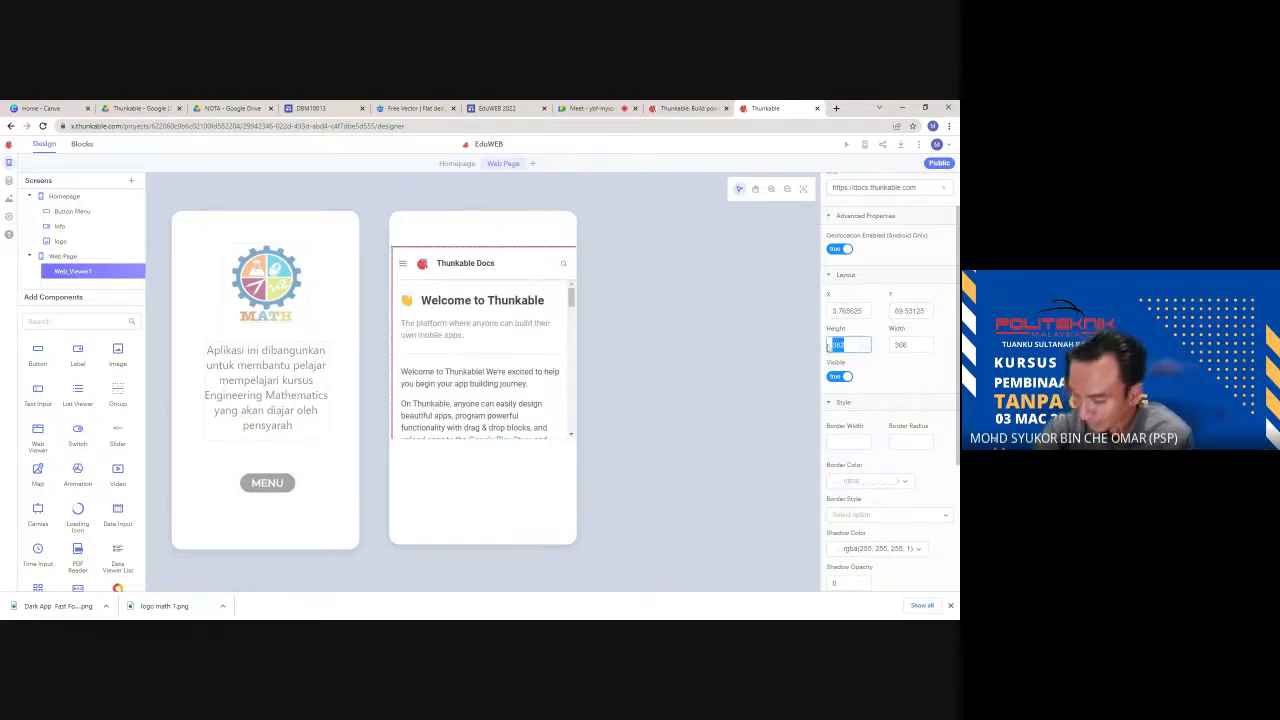
pyautogui.write('4')
pyautogui.write('0')
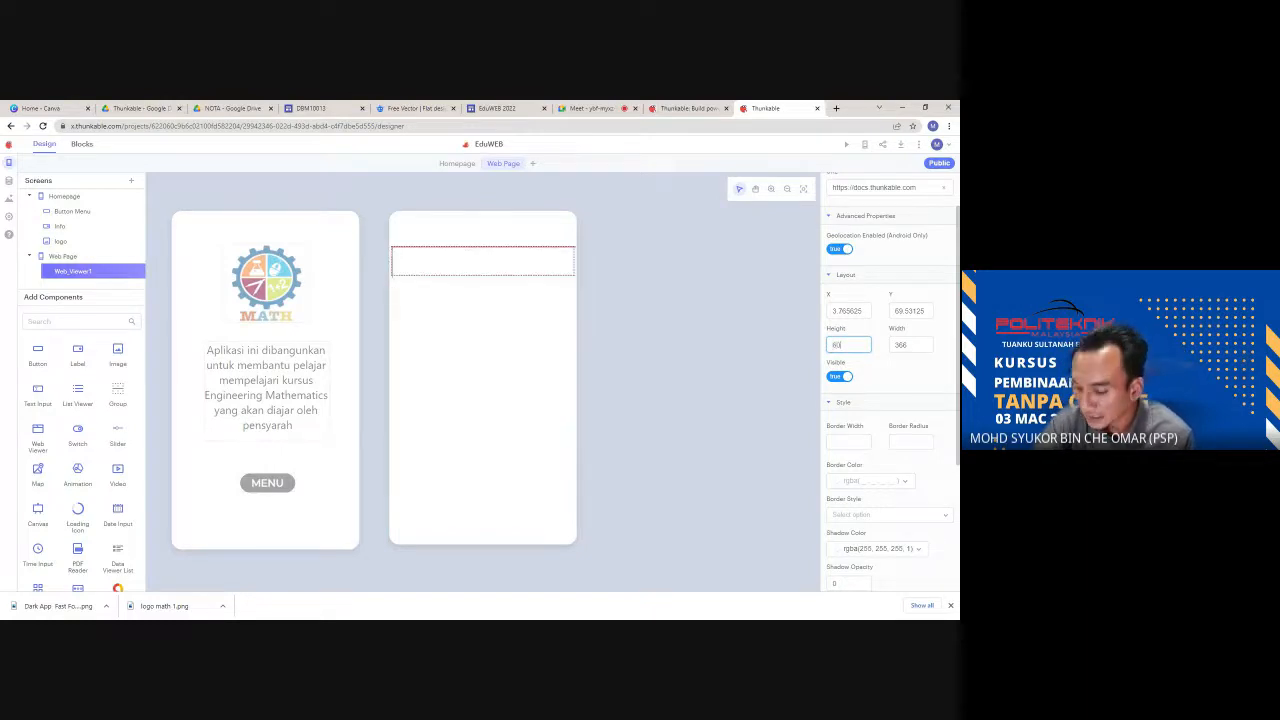
pyautogui.write('3')
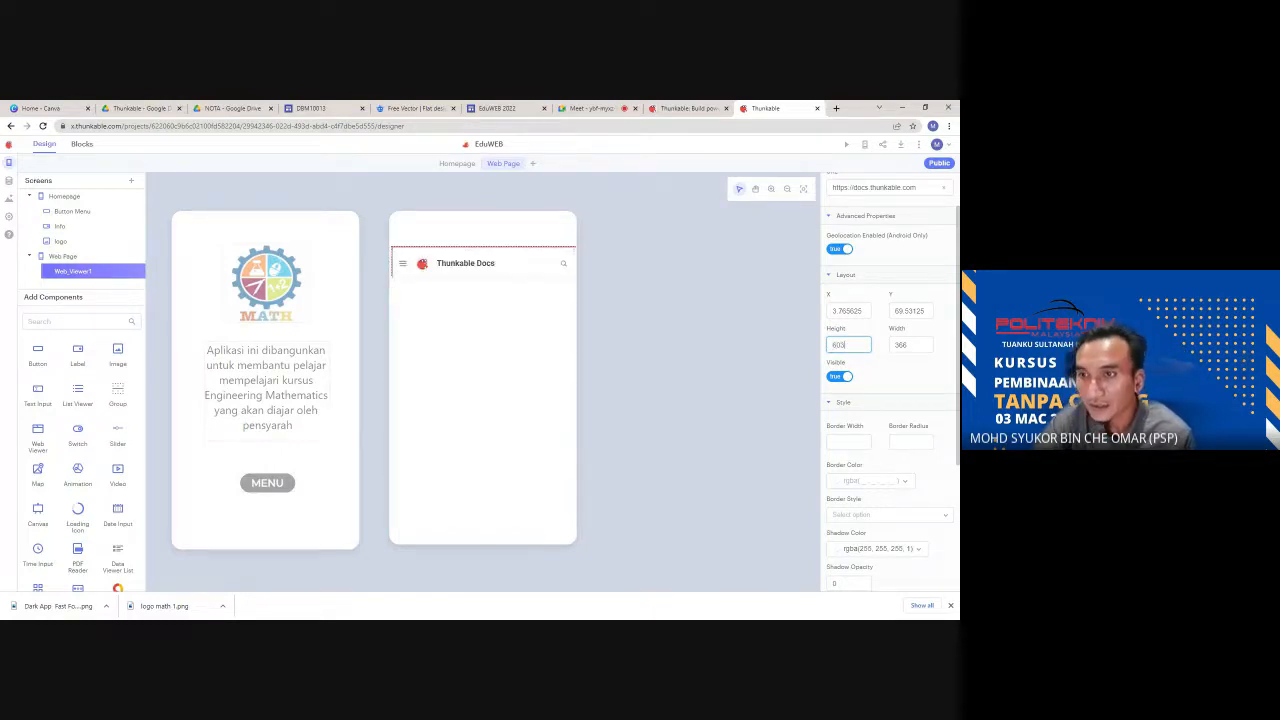
pyautogui.press('Tab')
pyautogui.write('36')
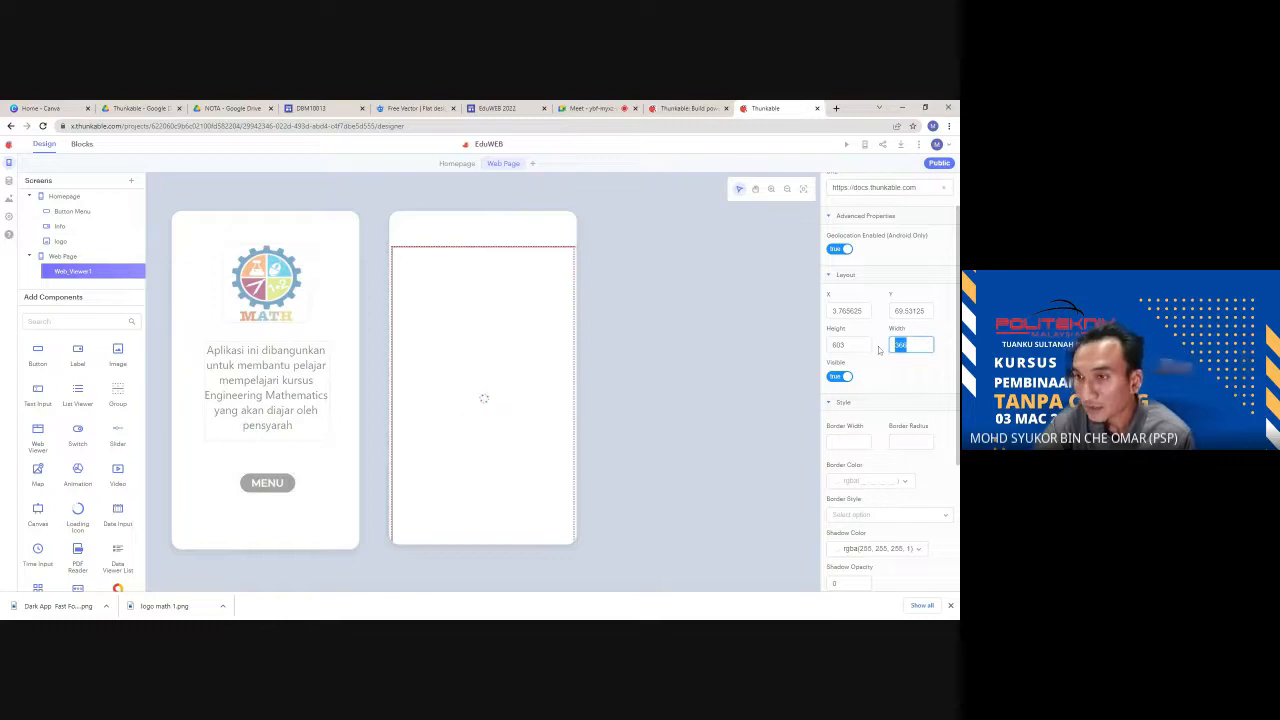
pyautogui.write('0')
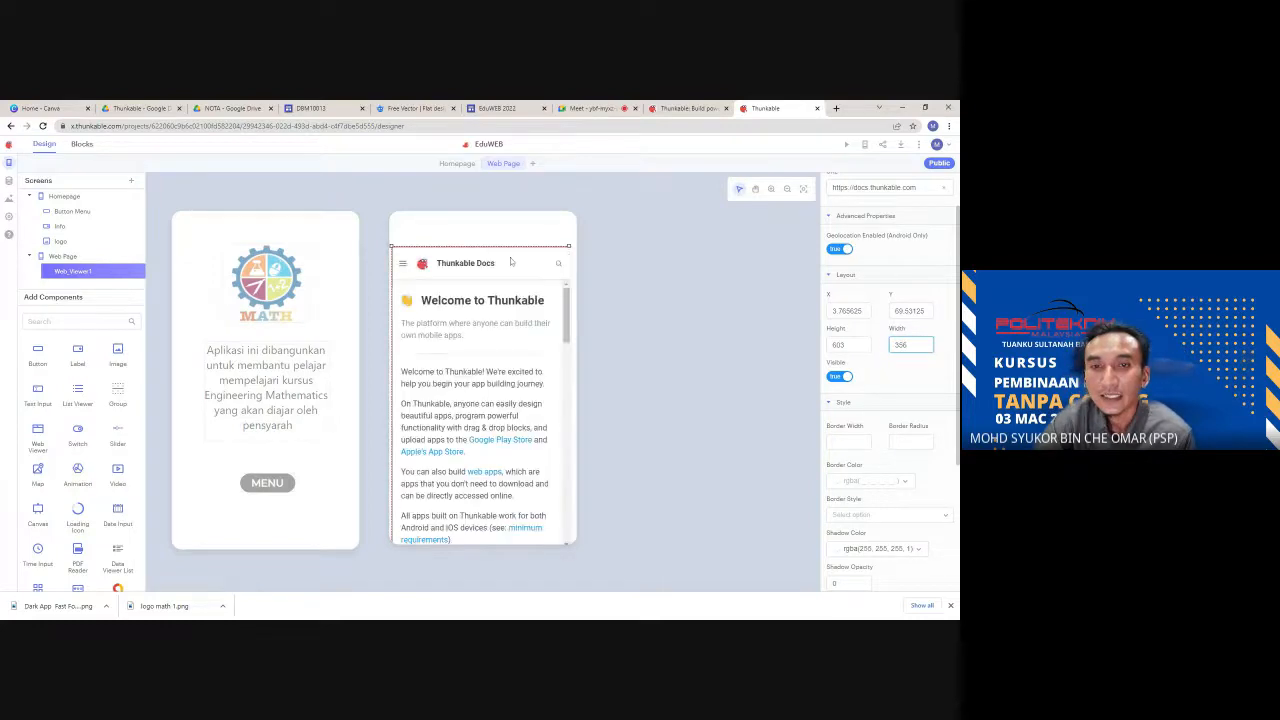
pyautogui.moveTo(511, 258); pyautogui.dragTo(512, 244)
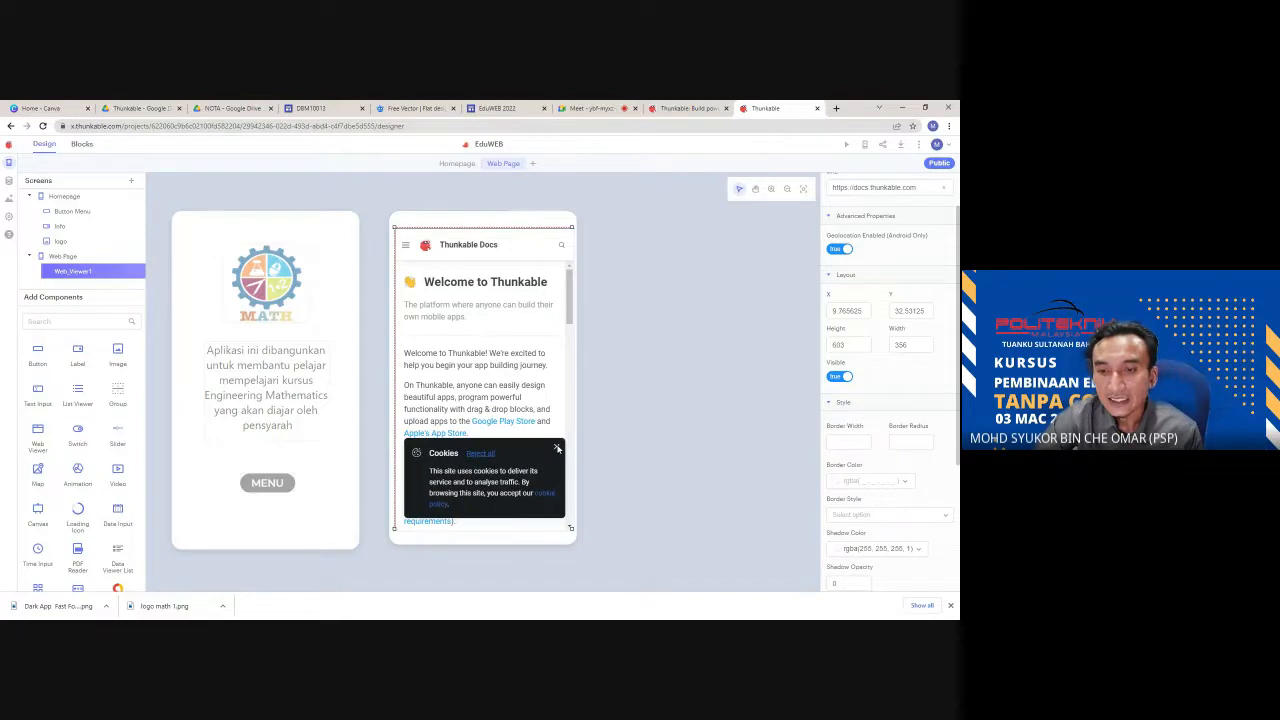
pyautogui.click(557, 447)
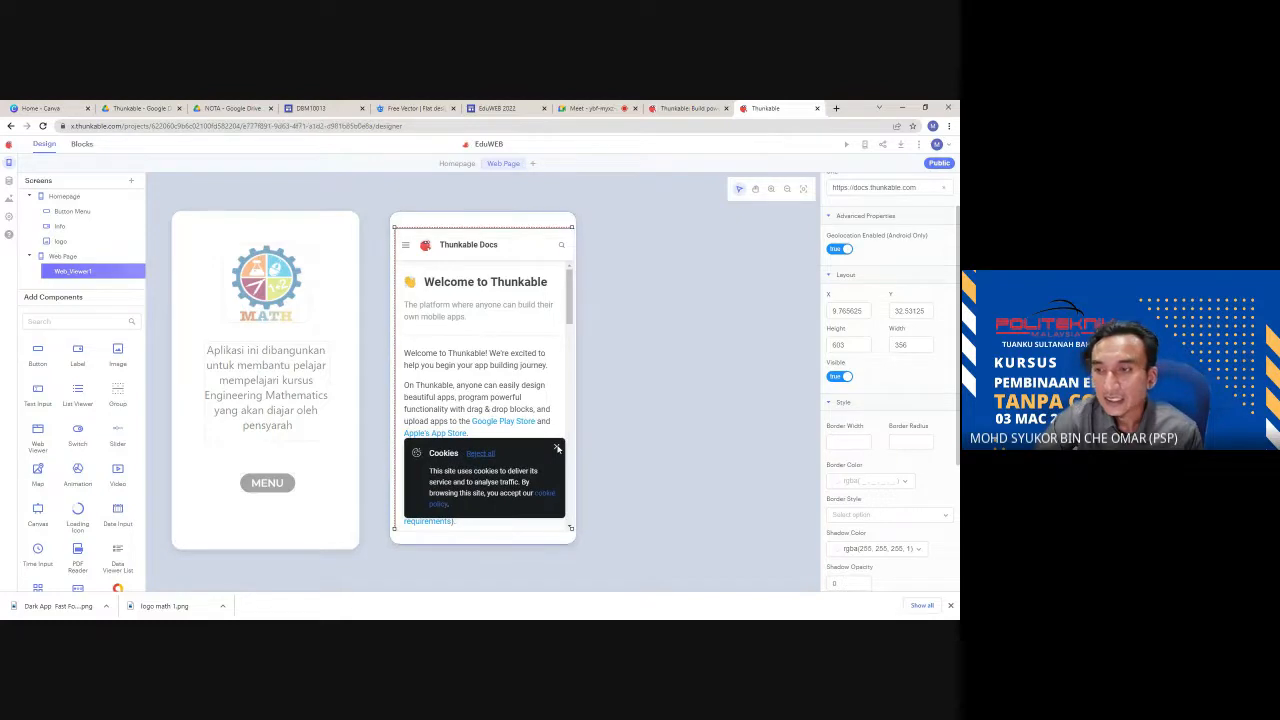
pyautogui.click(505, 246)
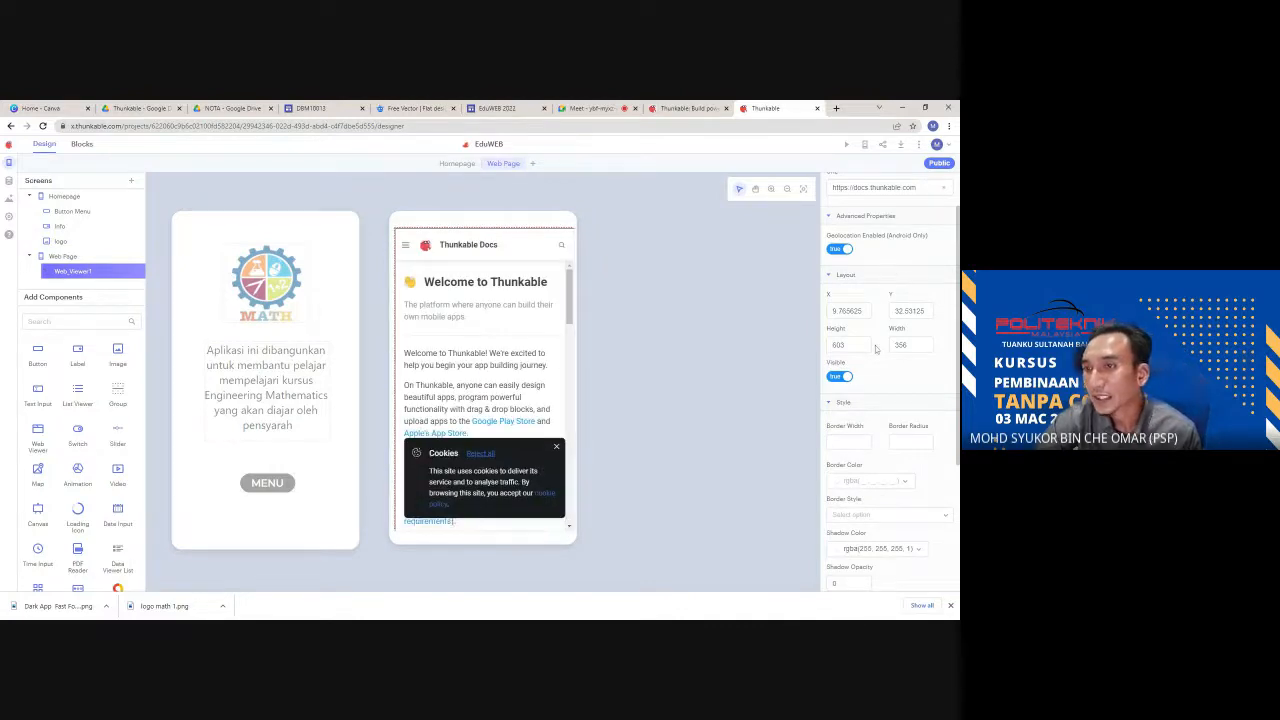
pyautogui.scroll(1, 877, 350)
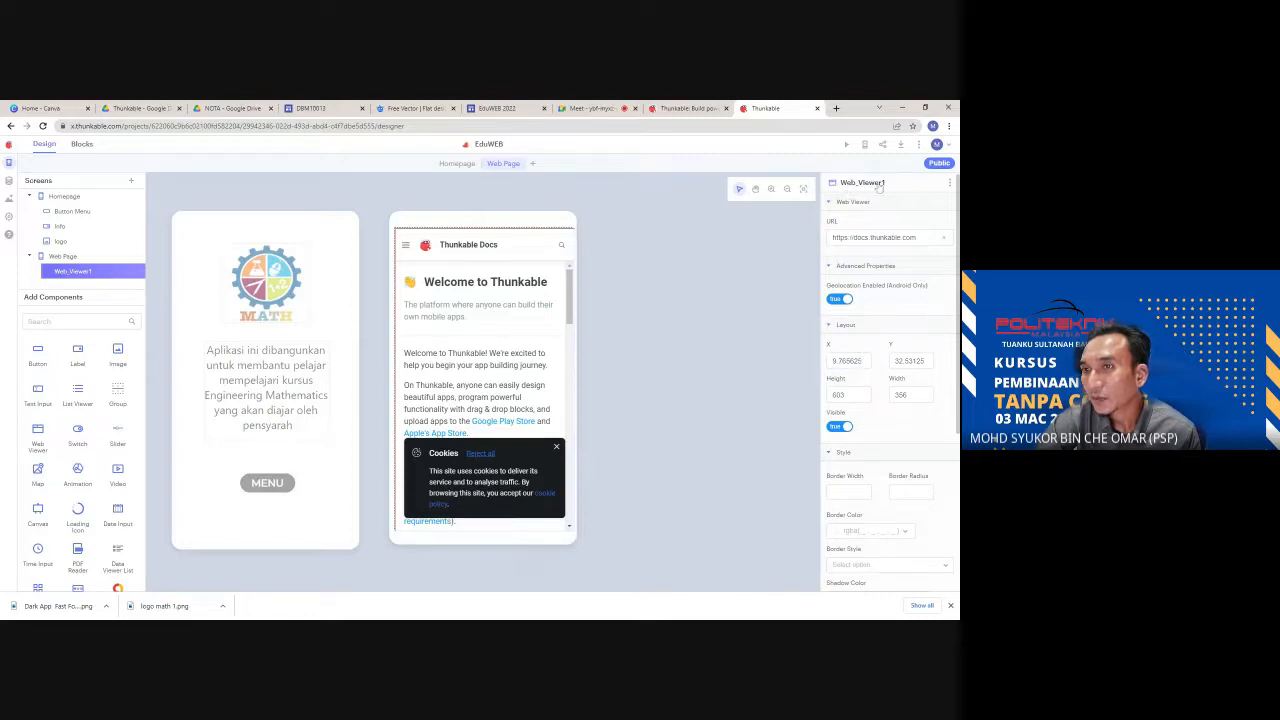
pyautogui.click(840, 236)
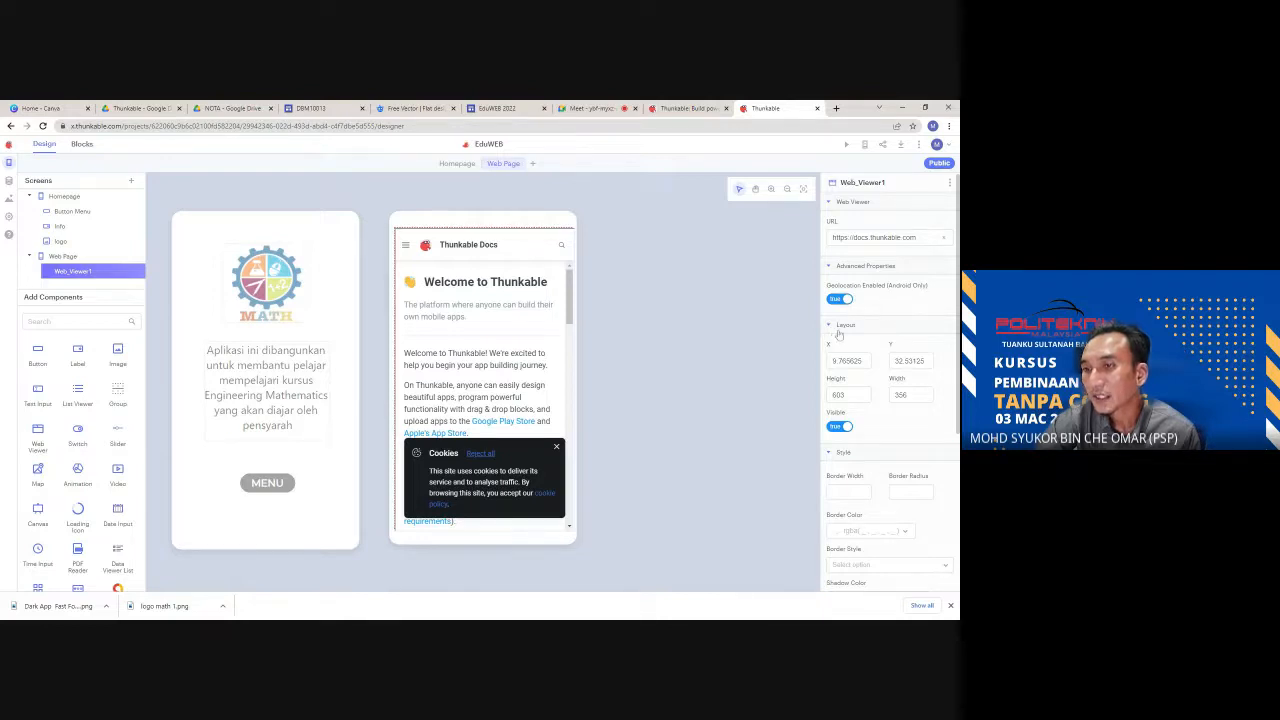
pyautogui.click(848, 394)
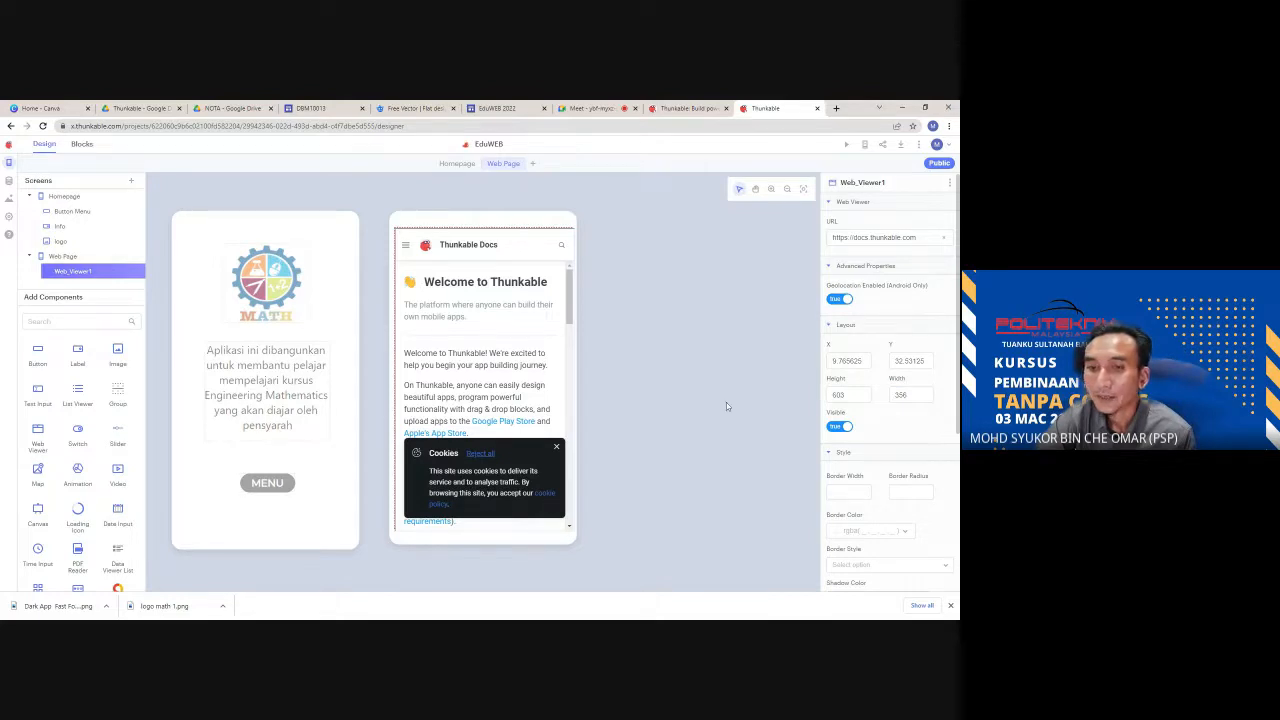
pyautogui.click(559, 450)
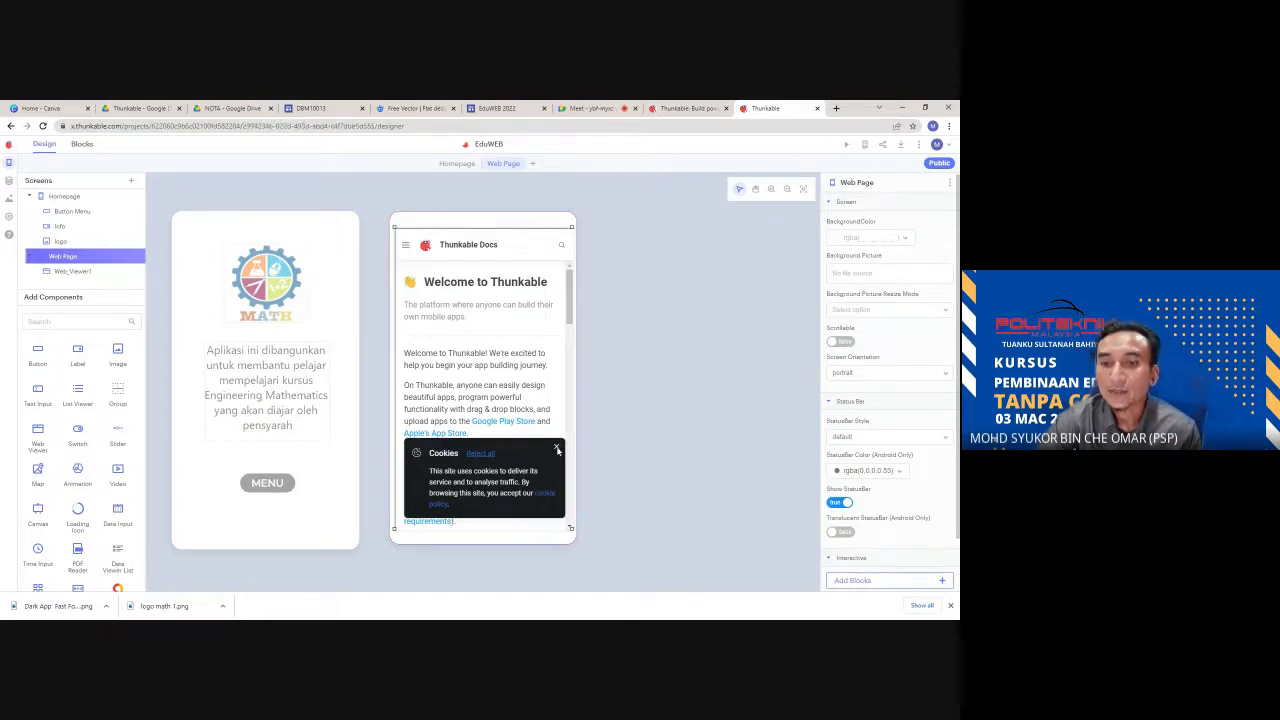
pyautogui.click(556, 448)
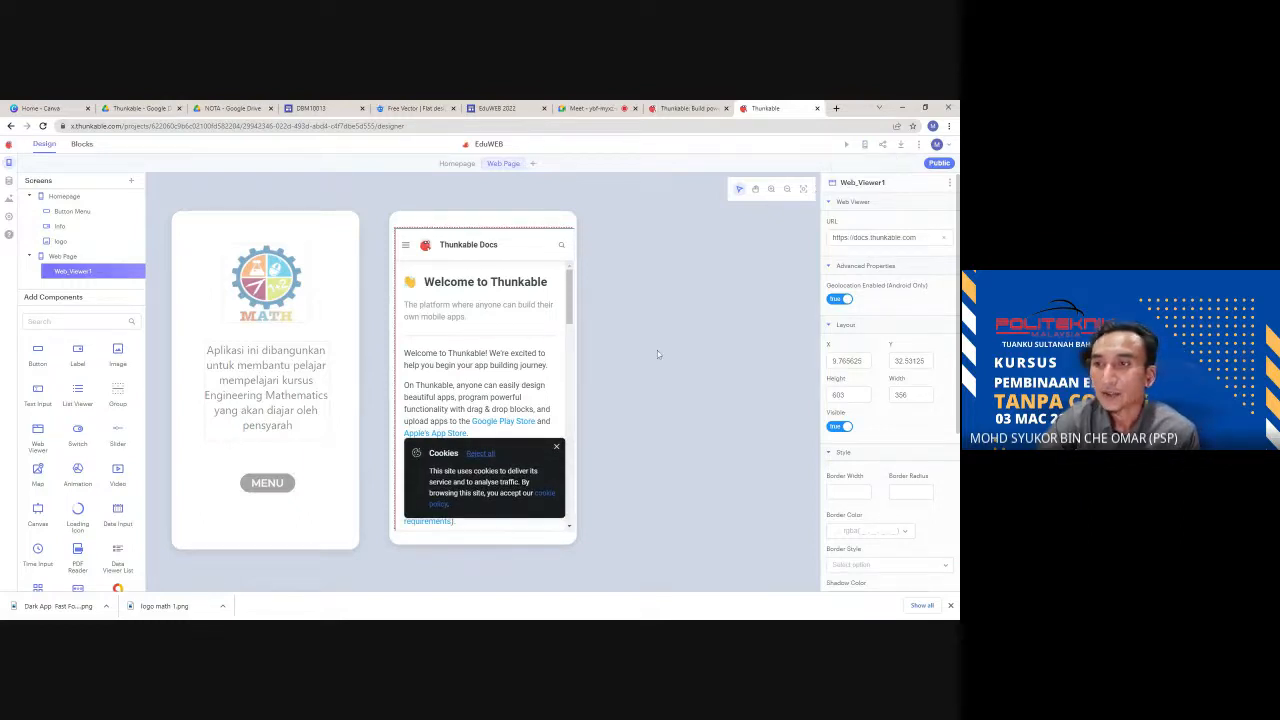
# - Switch to the DBM10013 site in Google Sites and copy its published site link
pyautogui.click(873, 238)
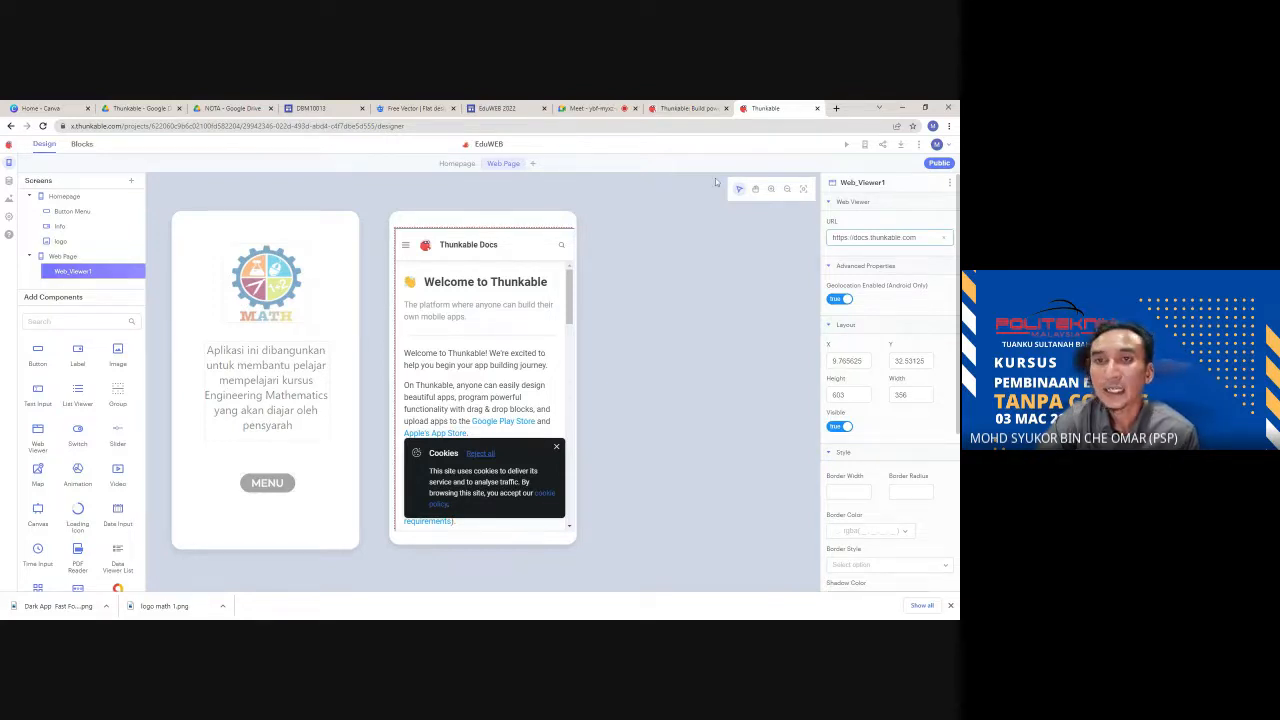
pyautogui.click(316, 107)
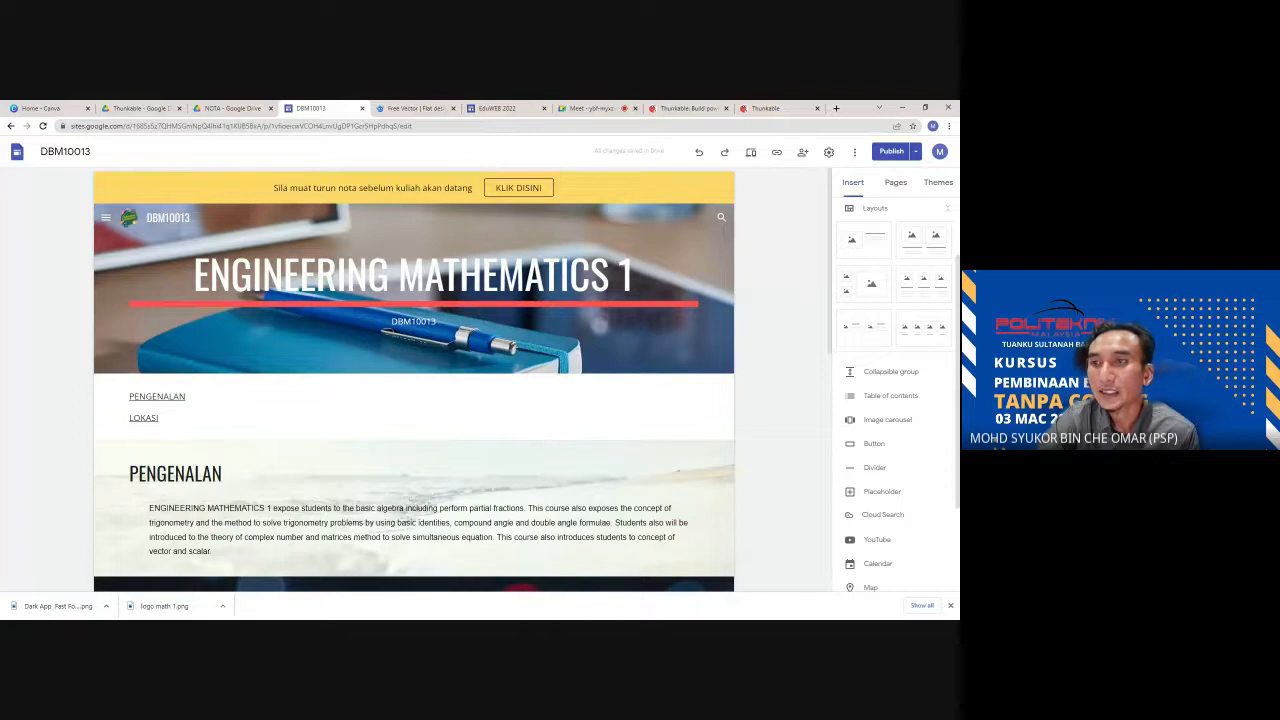
pyautogui.click(777, 153)
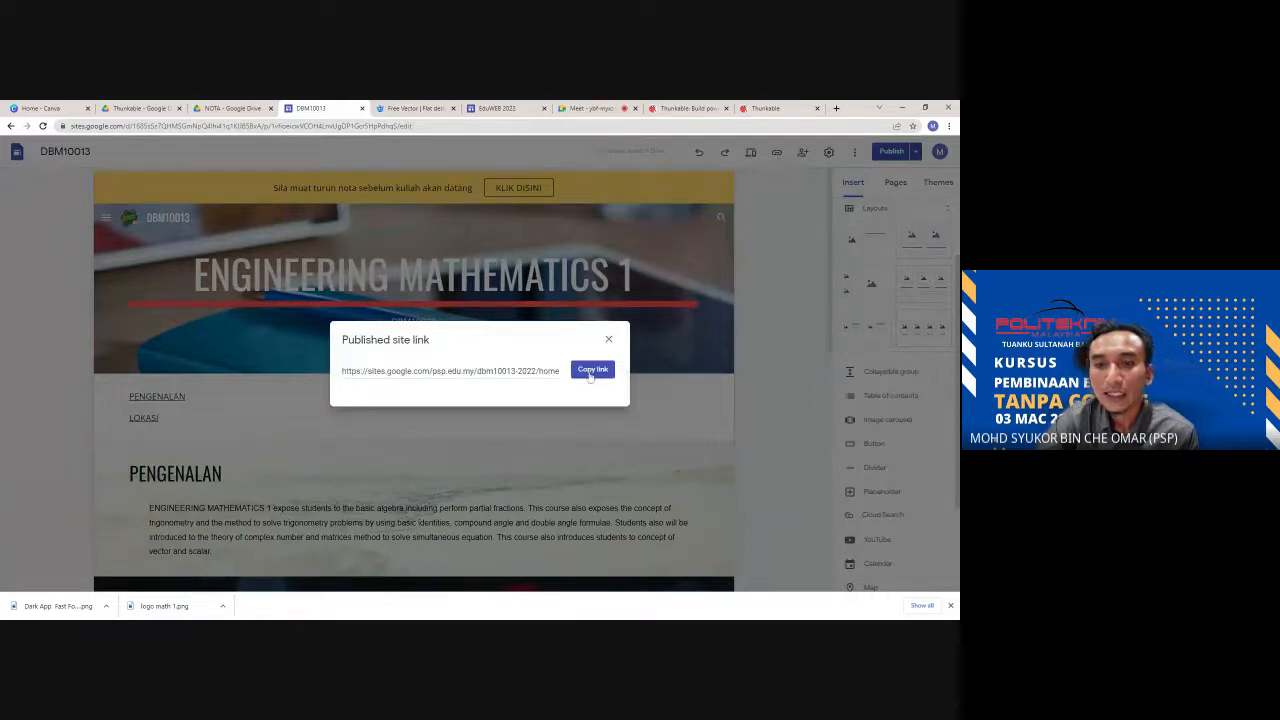
pyautogui.click(591, 371)
pyautogui.click(765, 109)
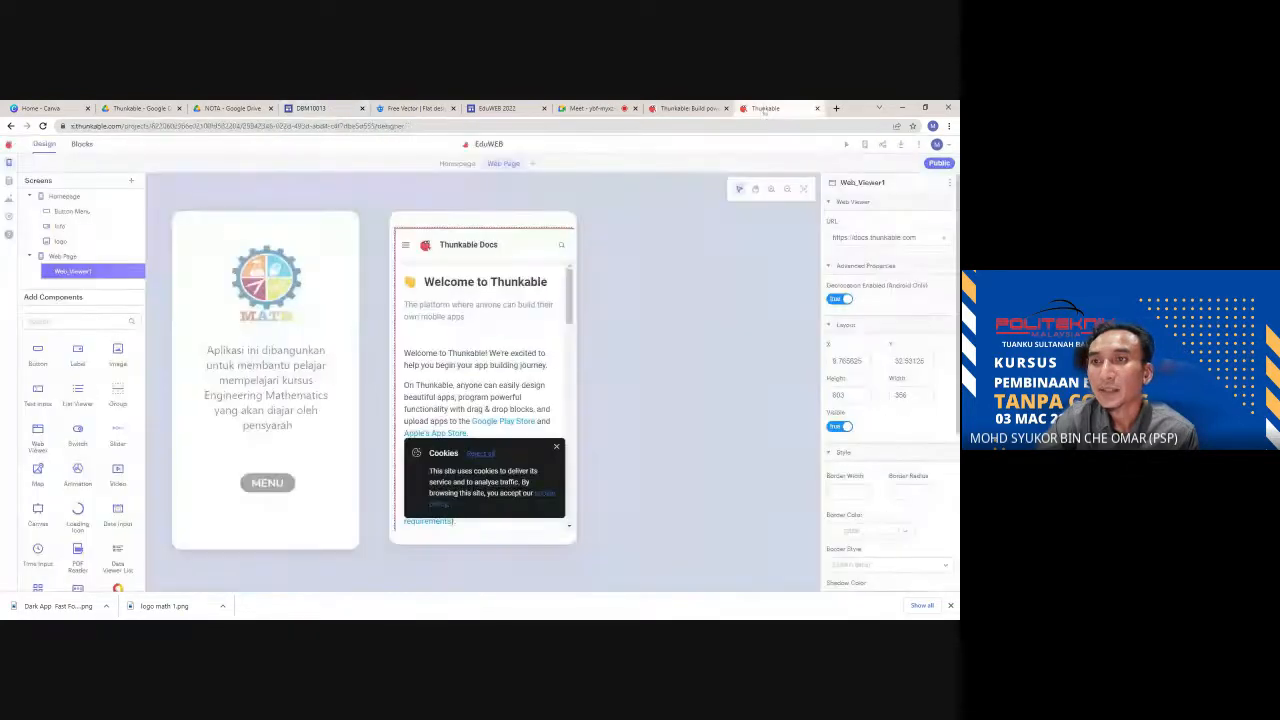
pyautogui.click(917, 238)
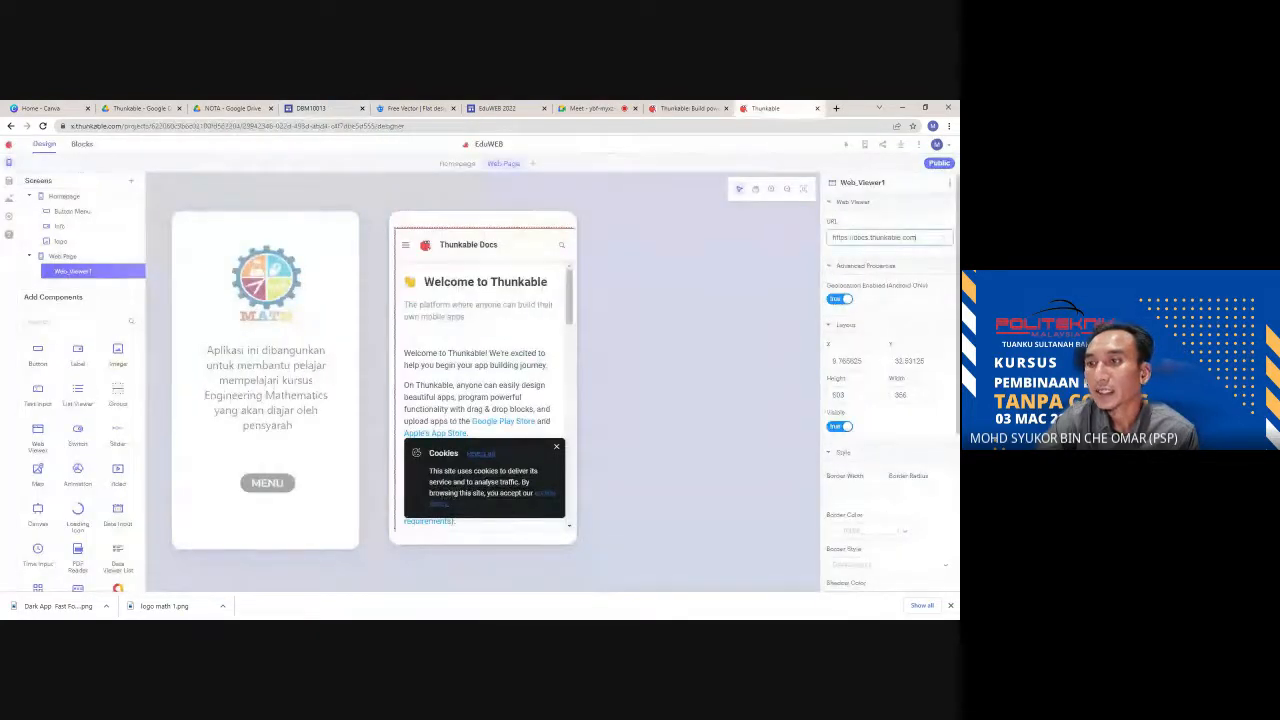
pyautogui.moveTo(917, 238); pyautogui.dragTo(824, 241)
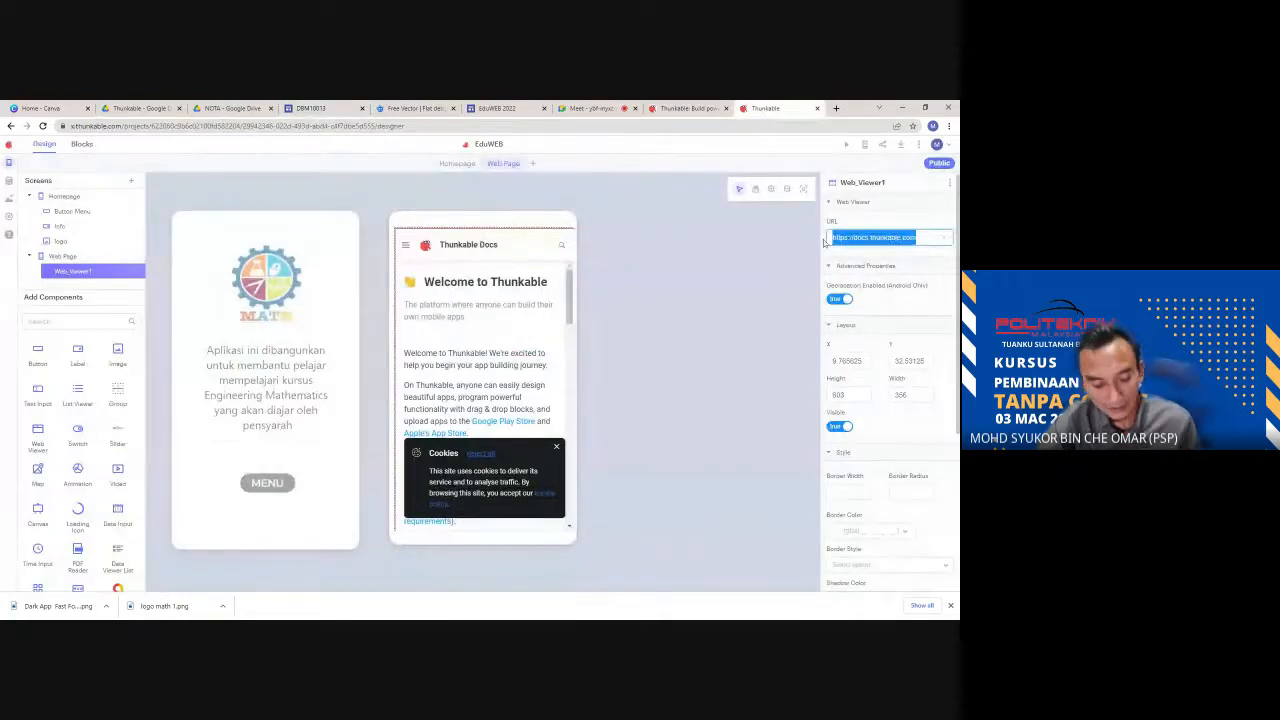
pyautogui.hotkey('ctrl', 'v')
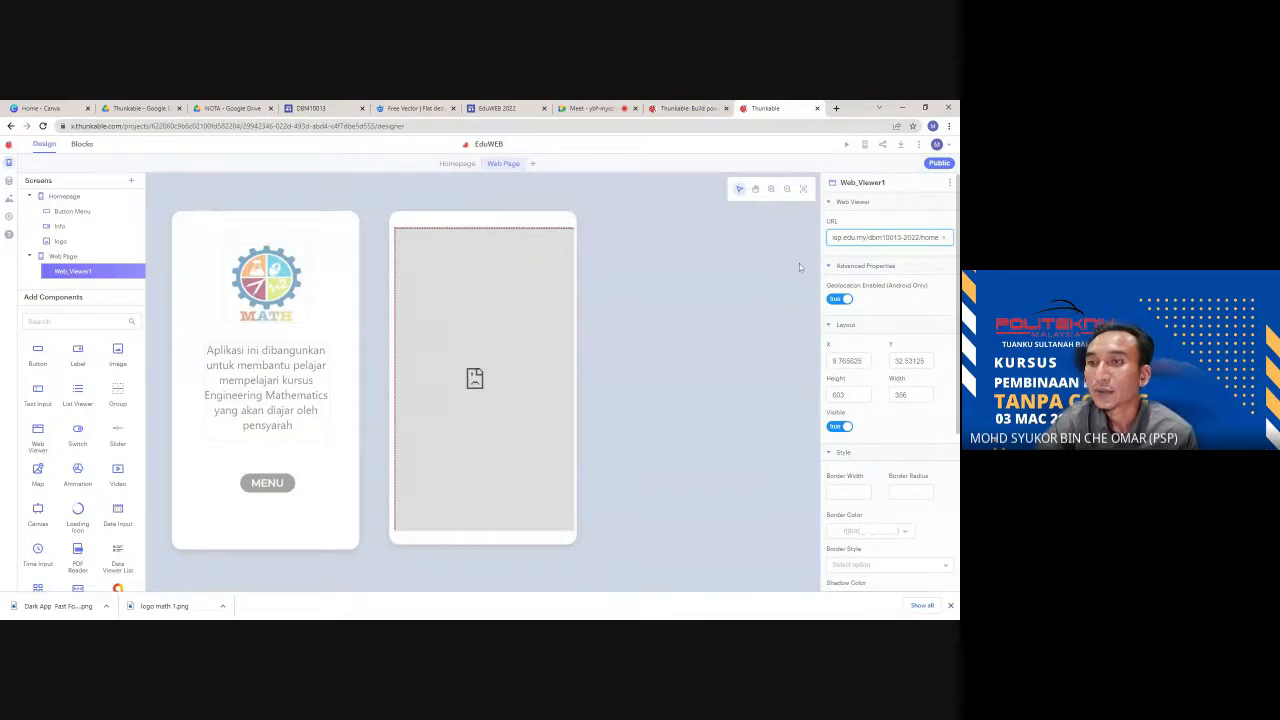
pyautogui.press('Return')
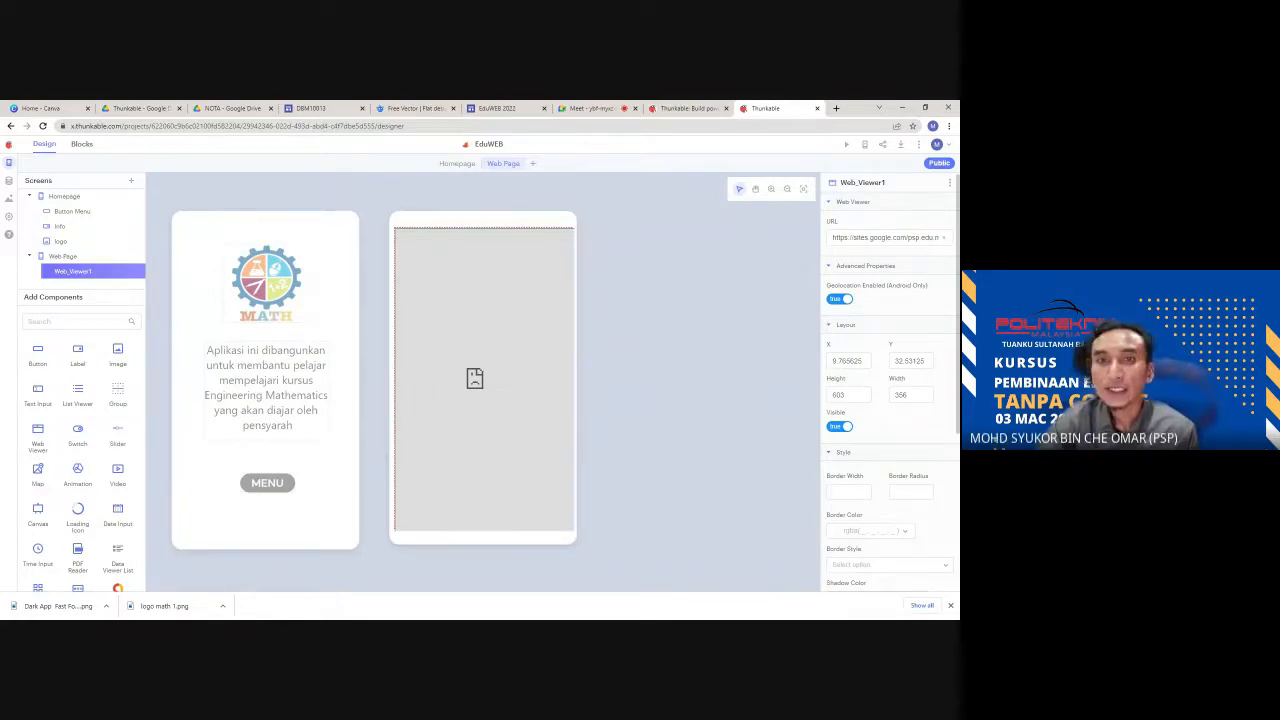
# - In Google Sites, review the DBM10013 published link, the site's navigation and the Home page down to the LOKASI section
pyautogui.click(320, 107)
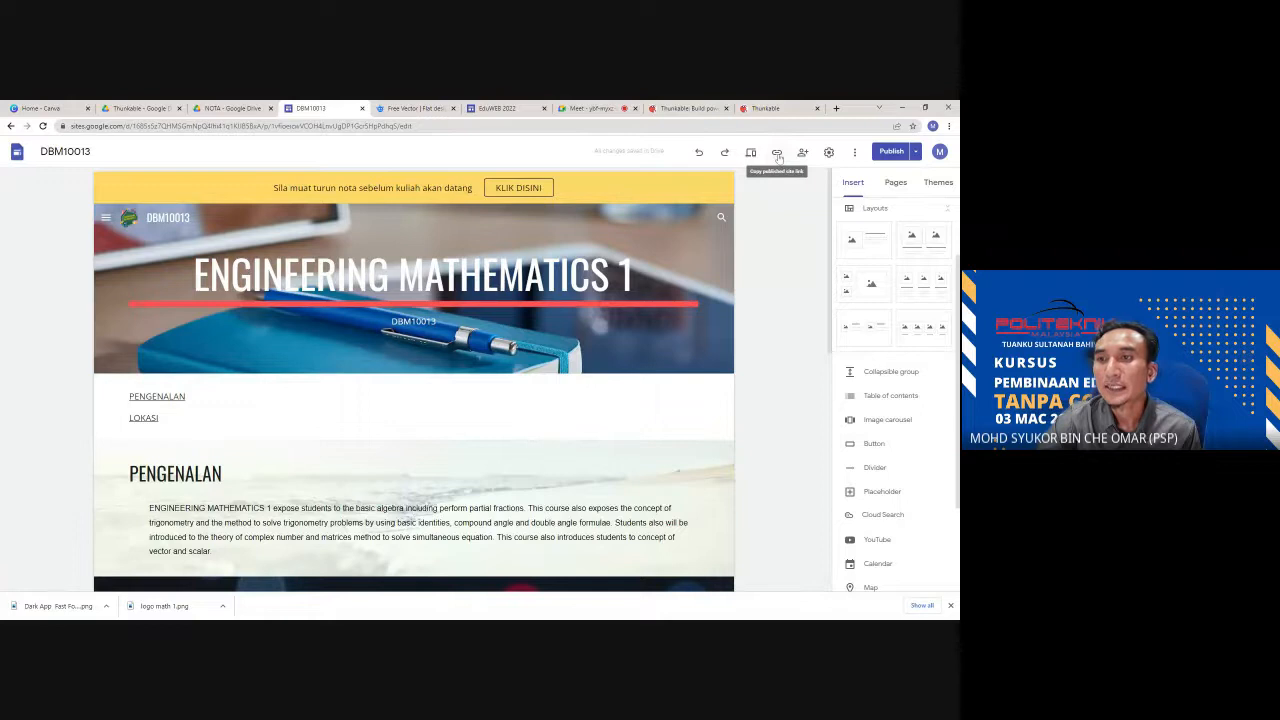
pyautogui.click(777, 153)
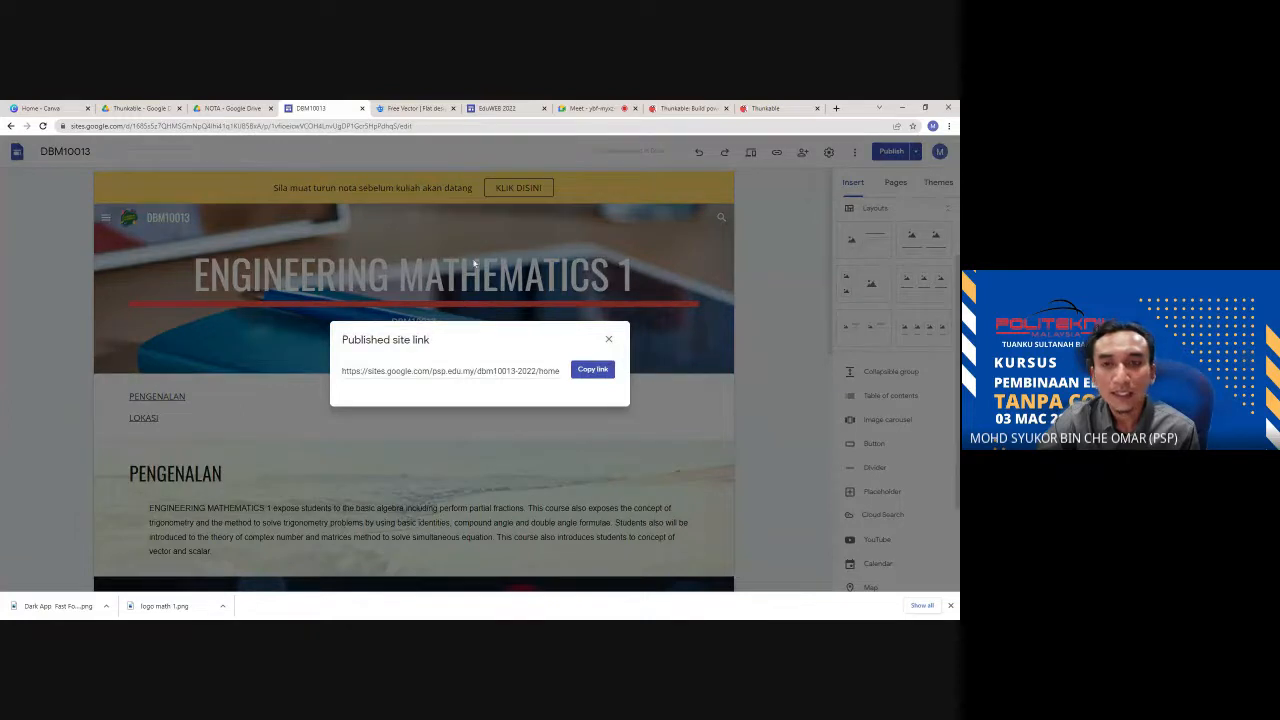
pyautogui.click(608, 339)
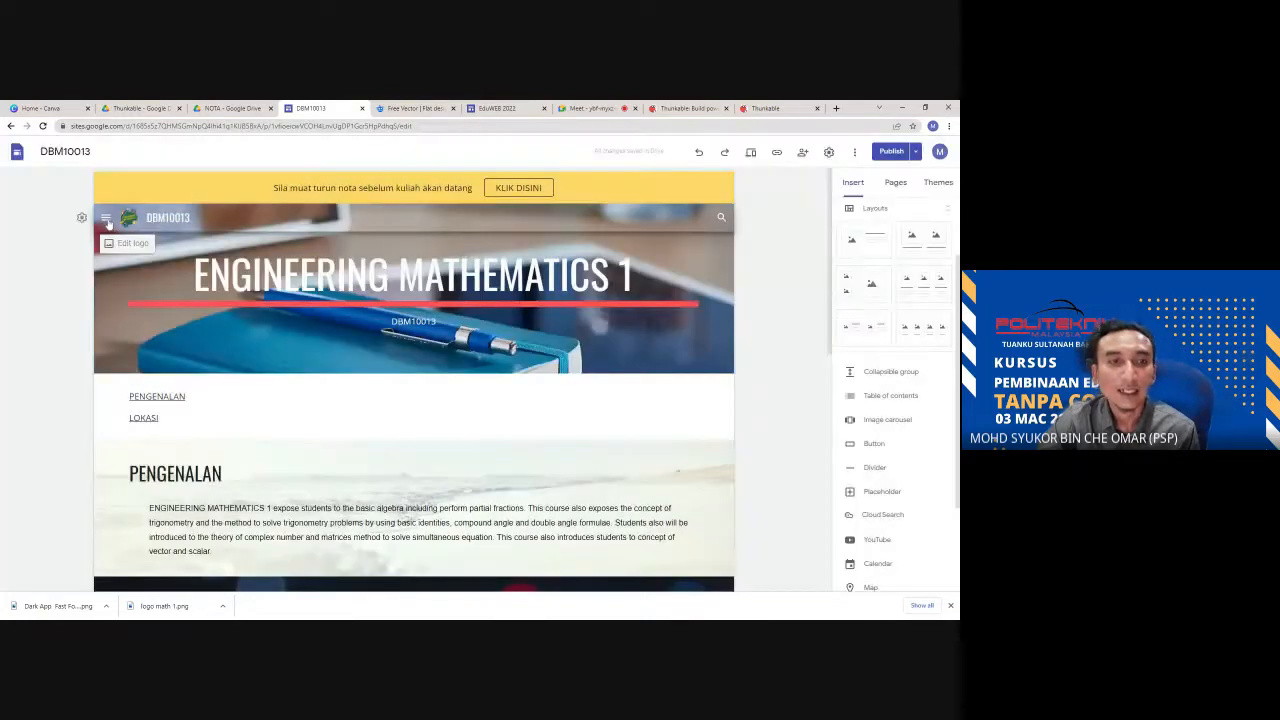
pyautogui.click(106, 218)
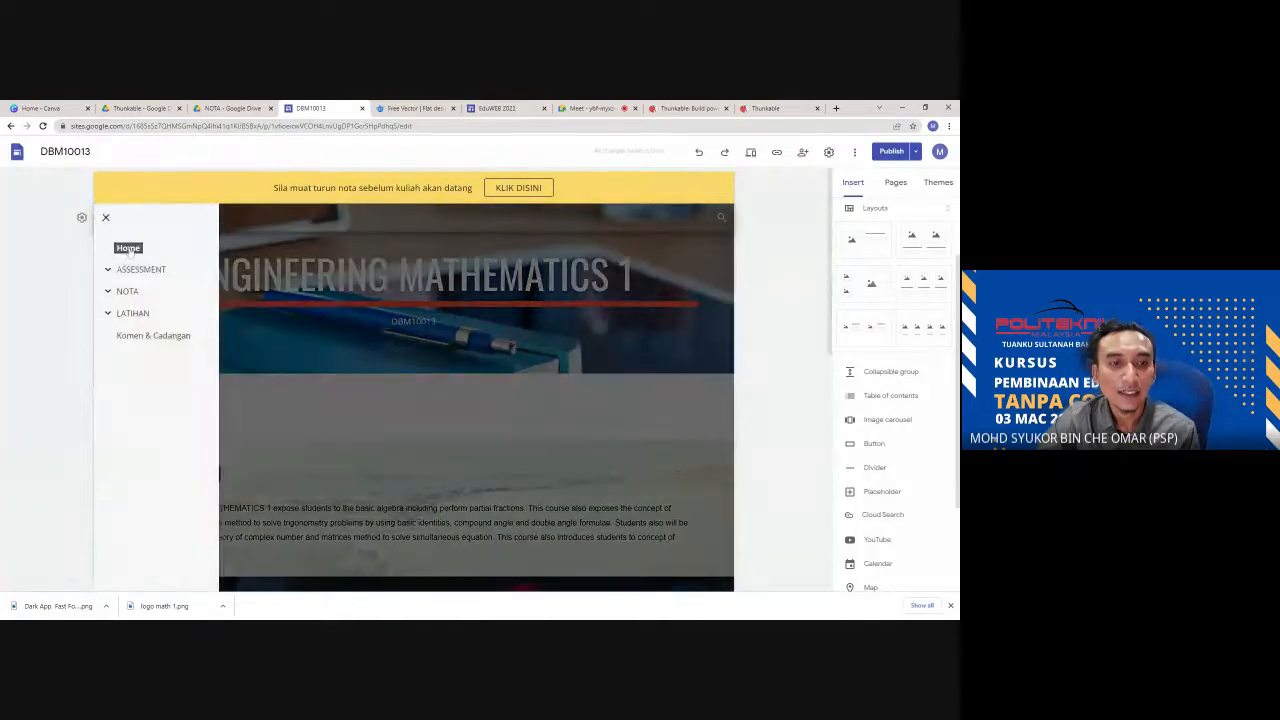
pyautogui.click(128, 248)
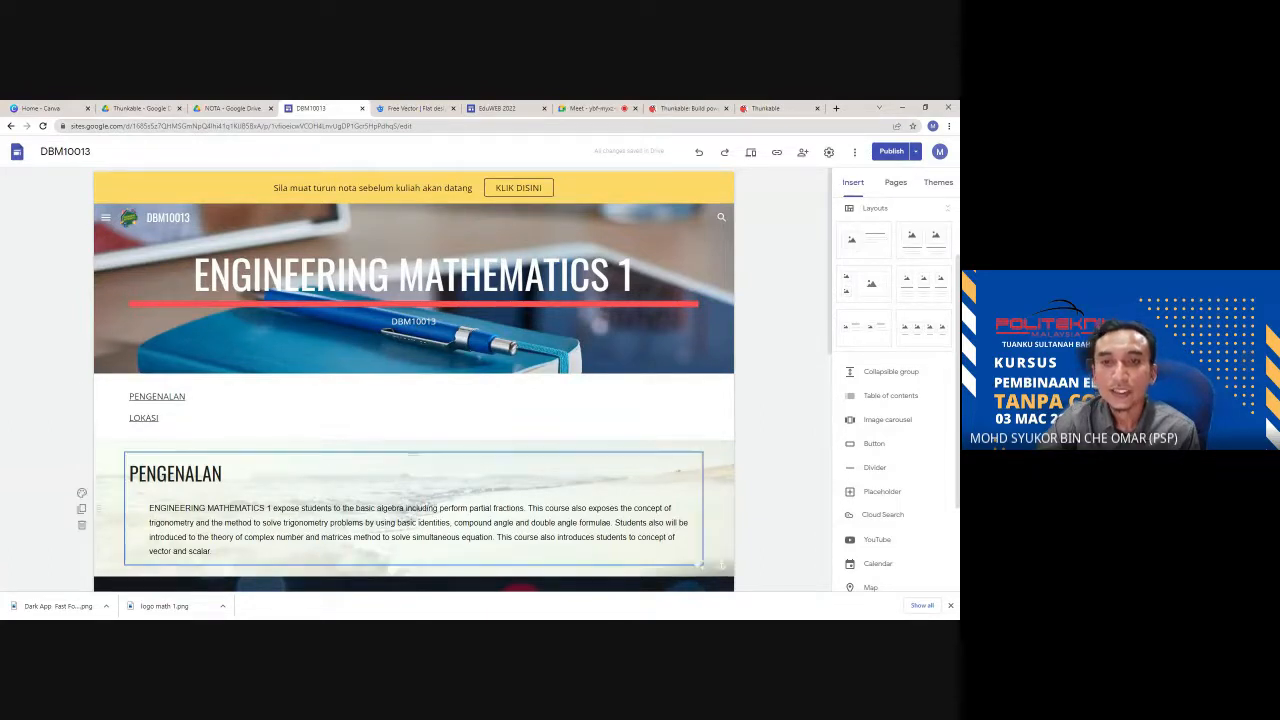
pyautogui.scroll(-3, 493, 453)
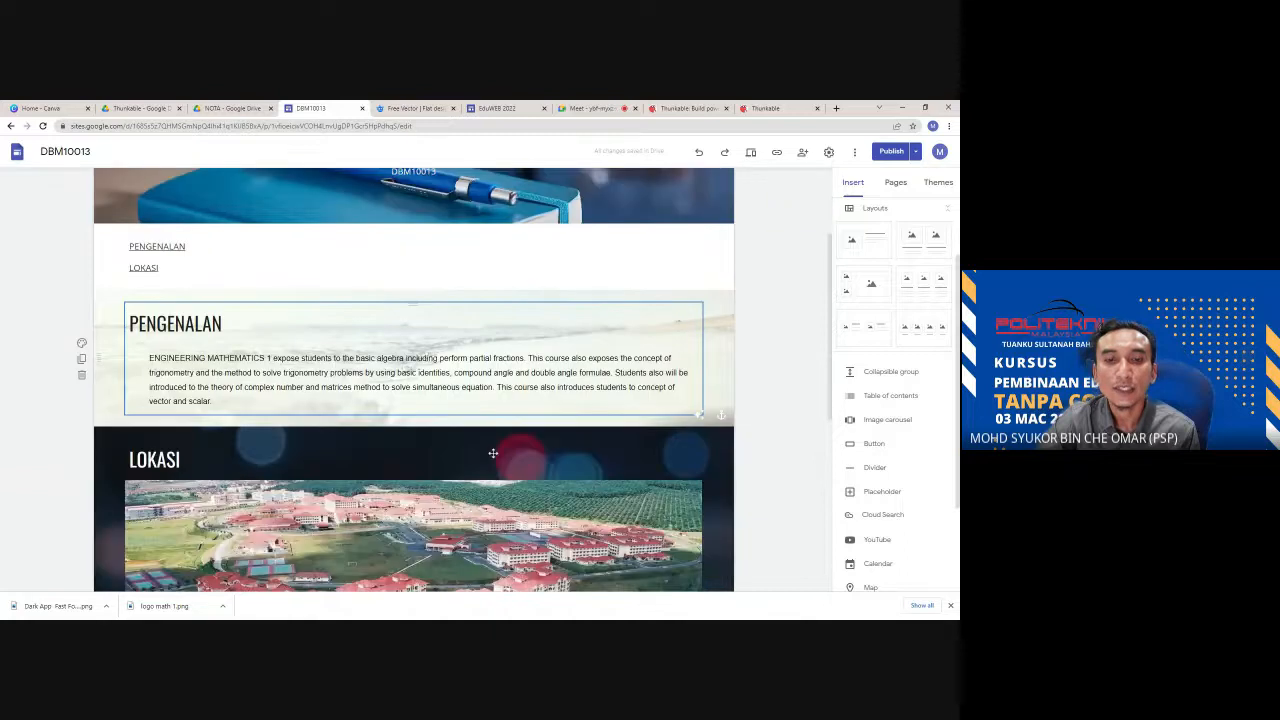
pyautogui.scroll(-2, 493, 453)
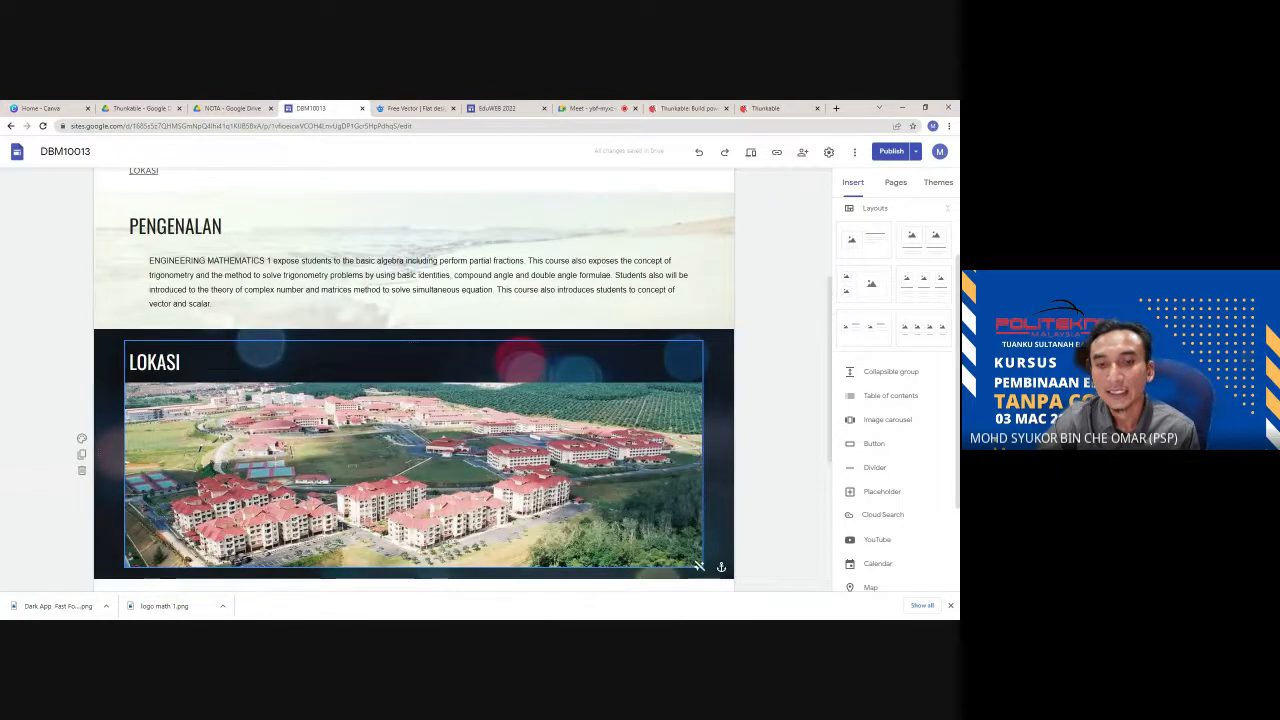
pyautogui.scroll(5, 503, 437)
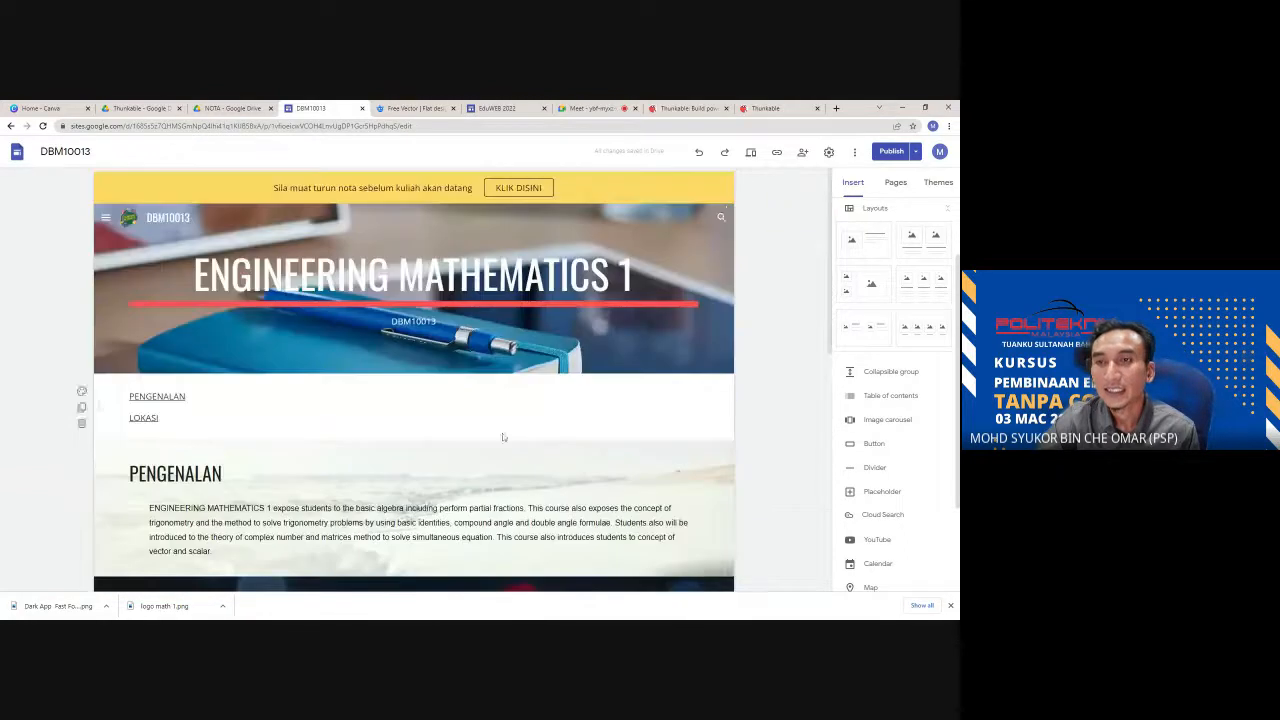
# - Copy the DBM10013 published site link again and re-enter it as the Web Viewer's URL in Thunkable
pyautogui.click(776, 154)
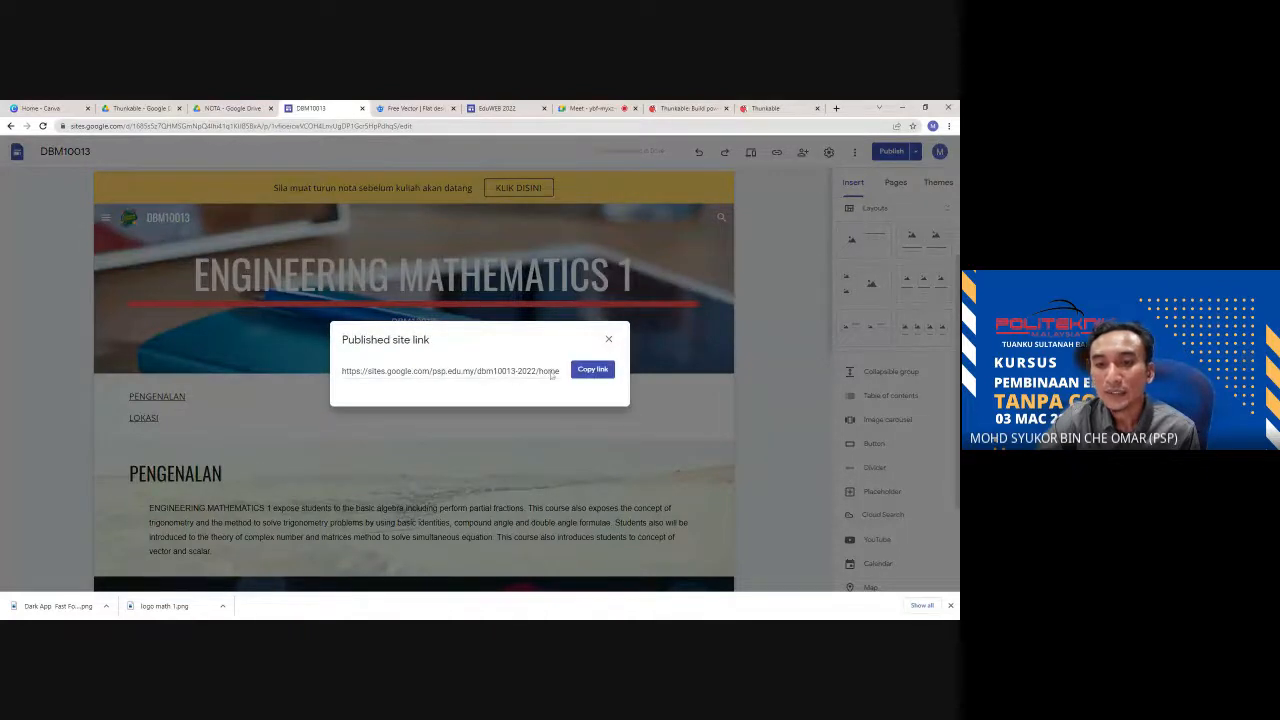
pyautogui.click(588, 374)
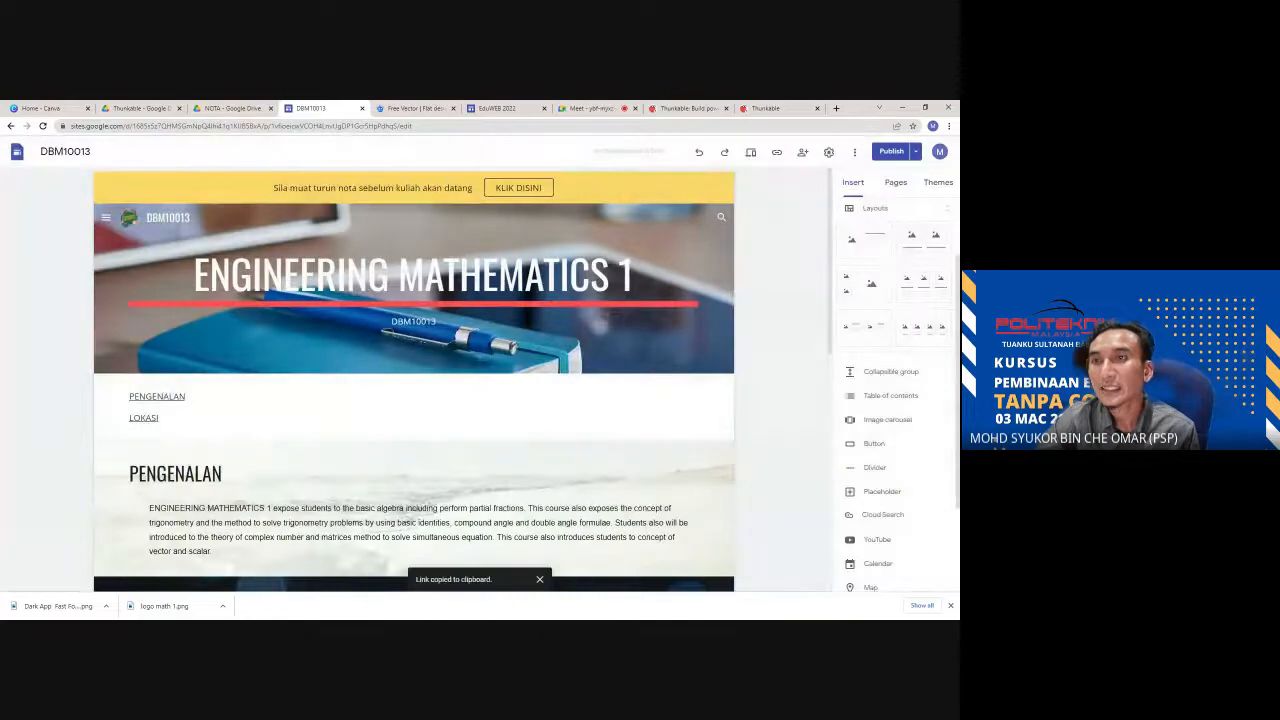
pyautogui.click(766, 108)
pyautogui.click(887, 237)
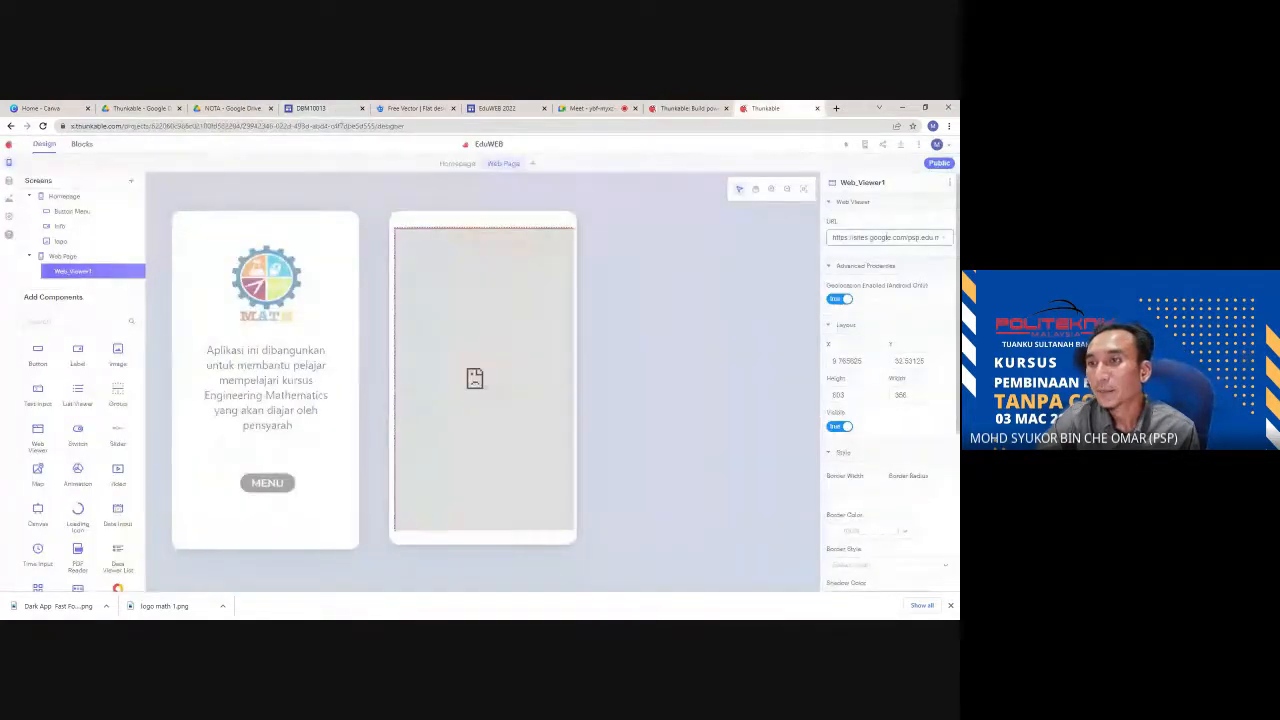
pyautogui.moveTo(832, 237); pyautogui.dragTo(940, 237)
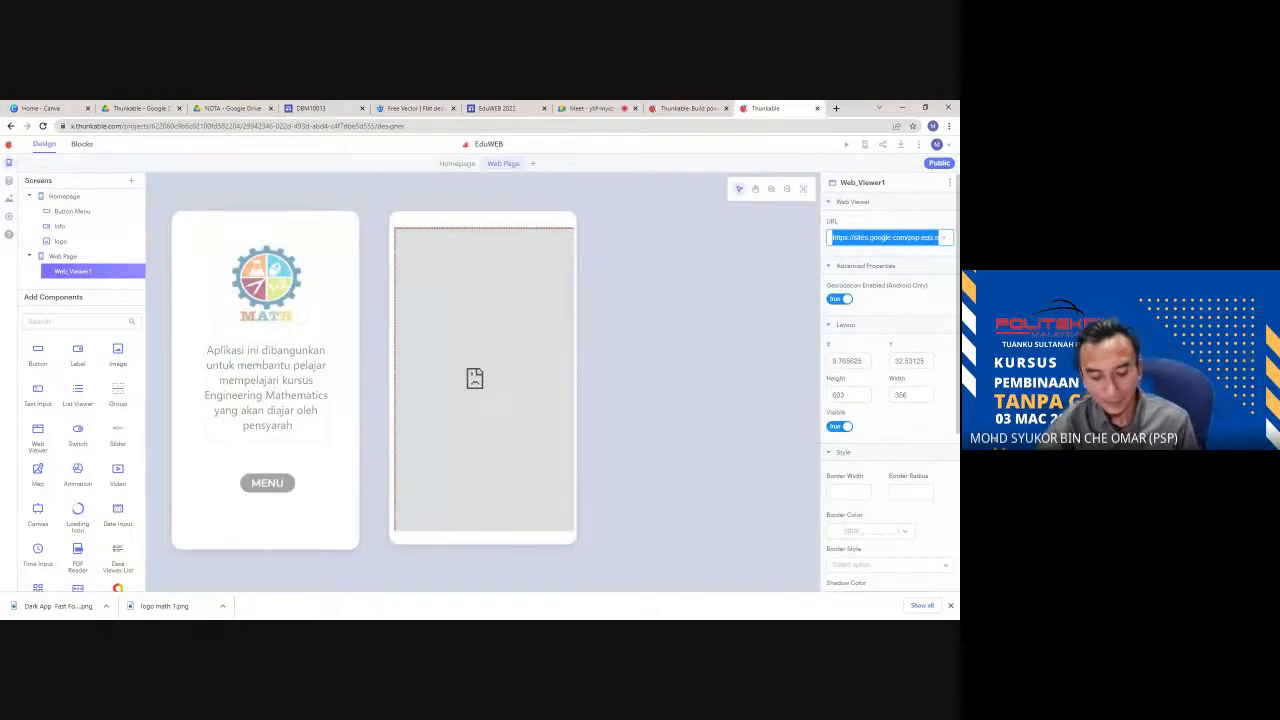
pyautogui.hotkey('ctrl', 'v')
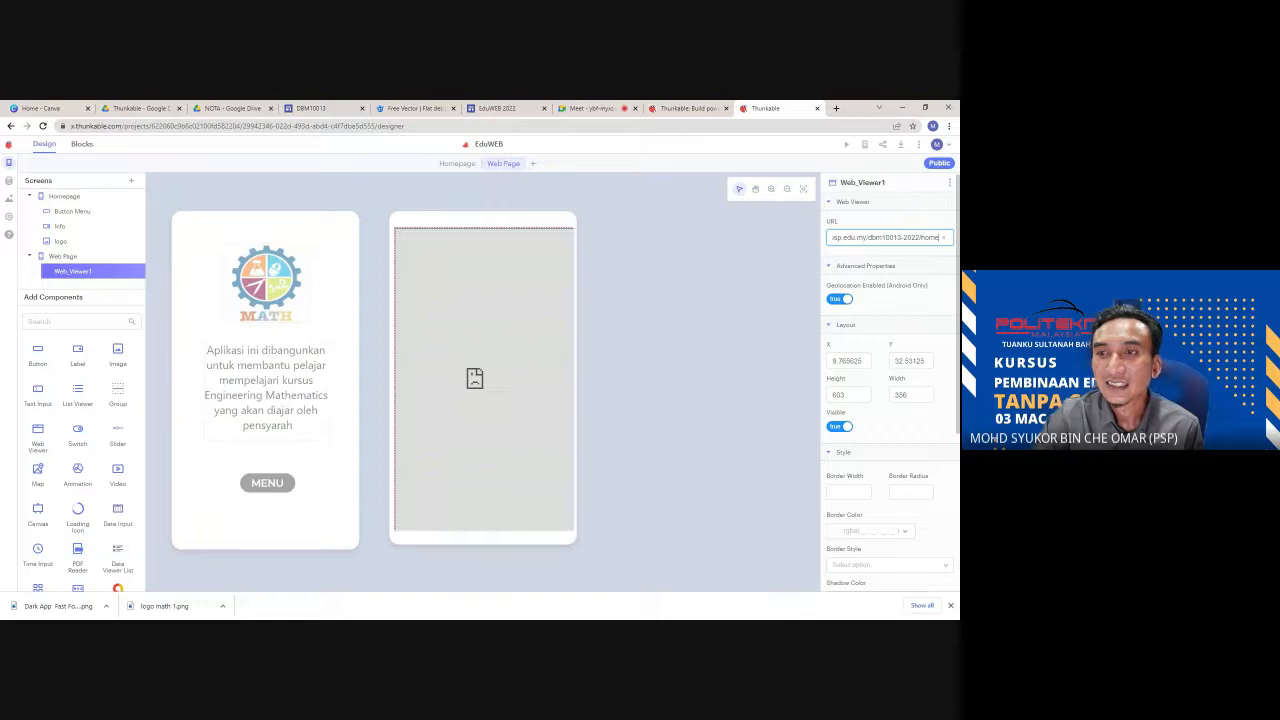
pyautogui.click(741, 262)
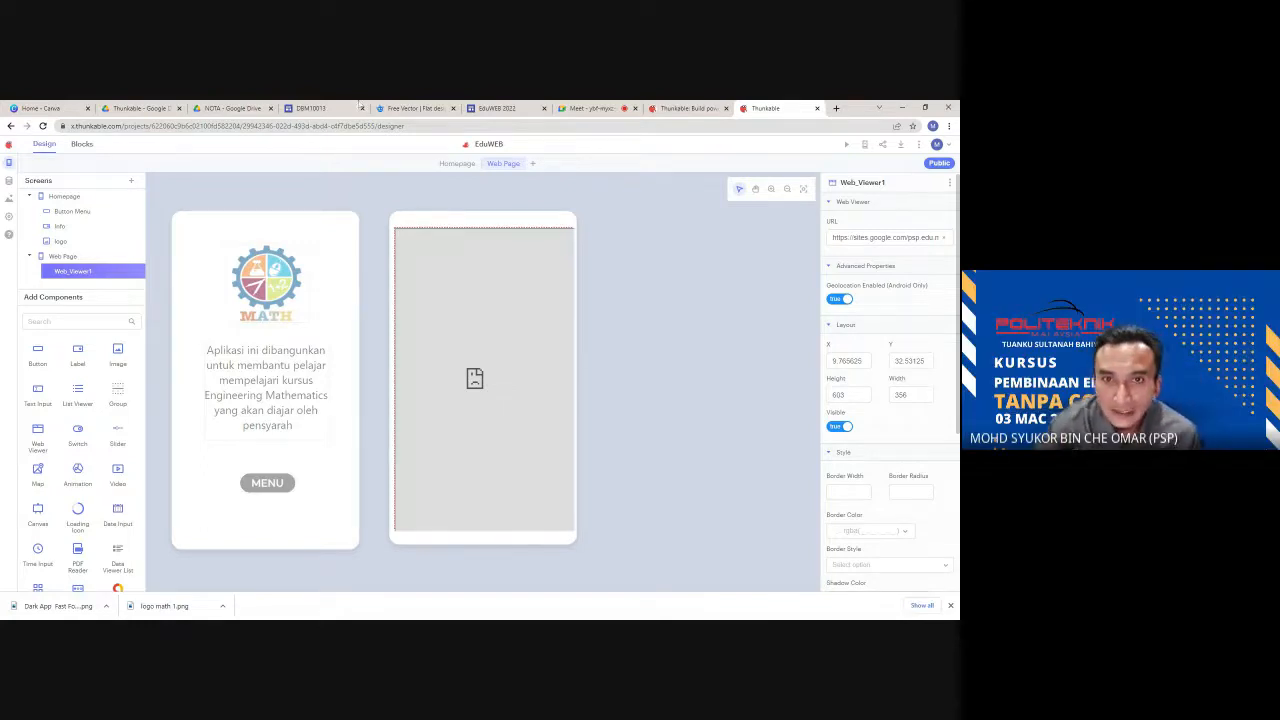
# - Check the DBM10013 site's publish settings in Google Sites, including its web address and search settings, without changing them
pyautogui.click(318, 108)
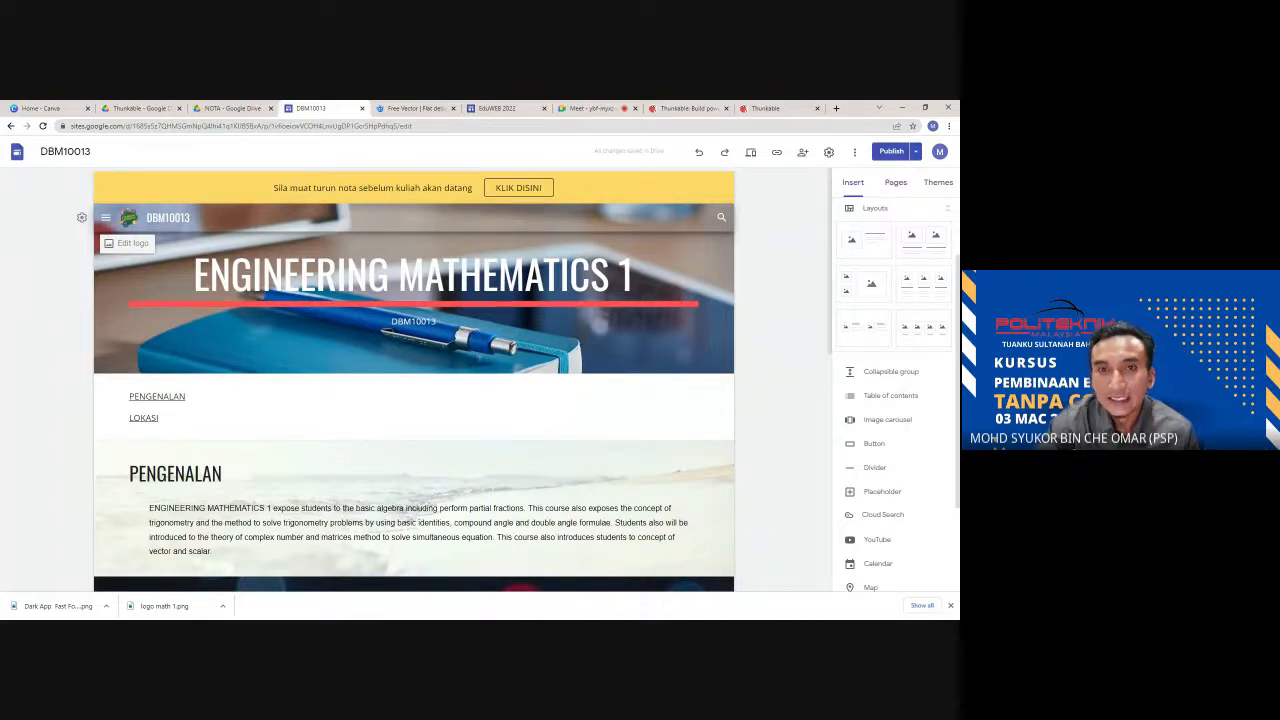
pyautogui.click(916, 153)
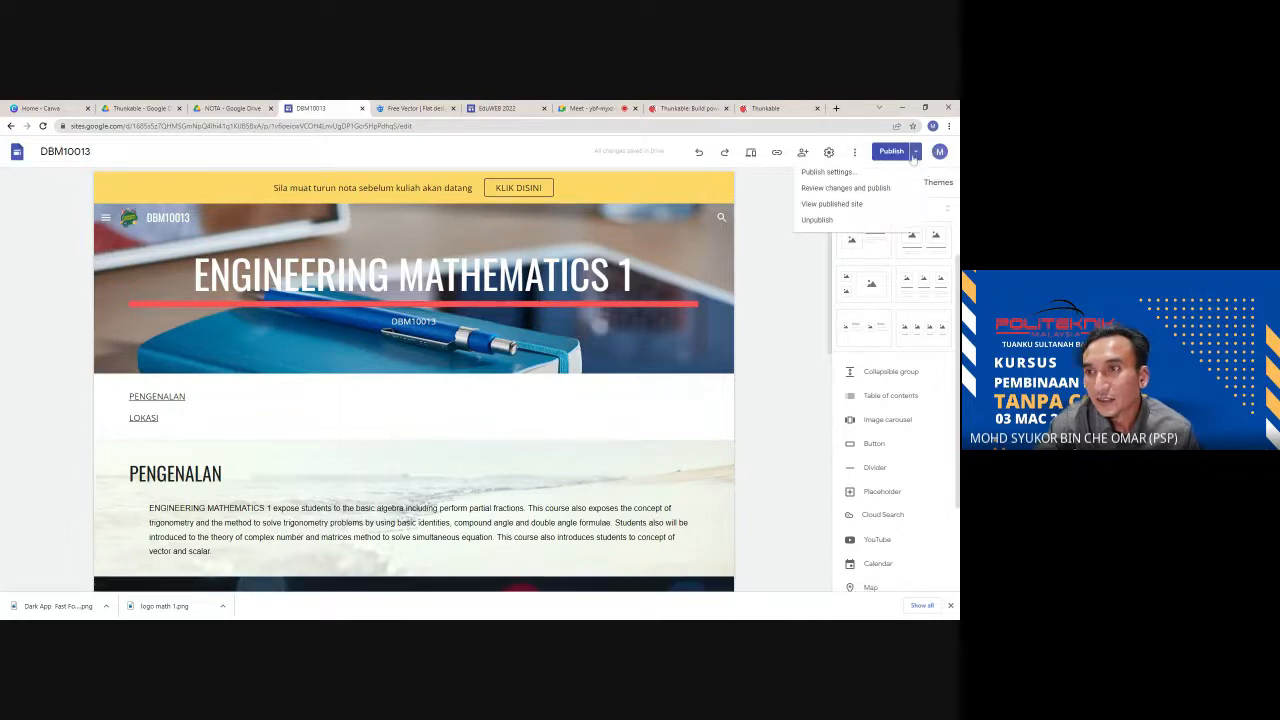
pyautogui.click(858, 173)
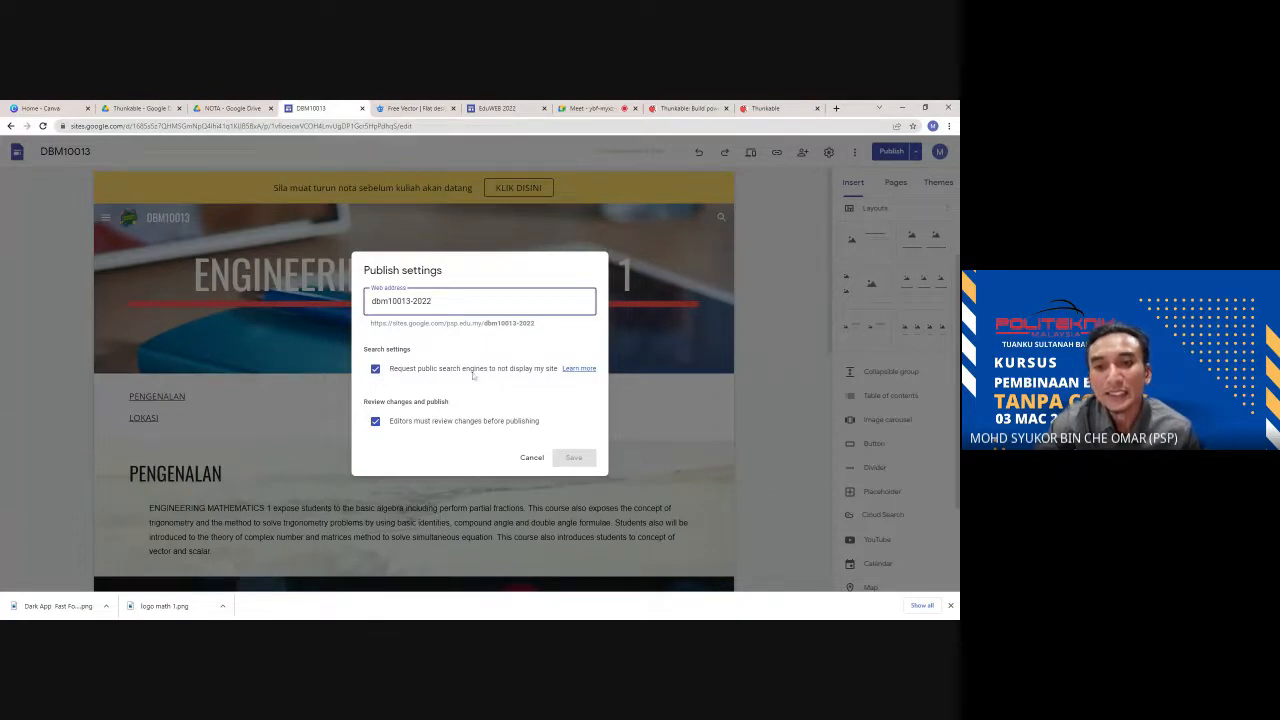
pyautogui.click(532, 458)
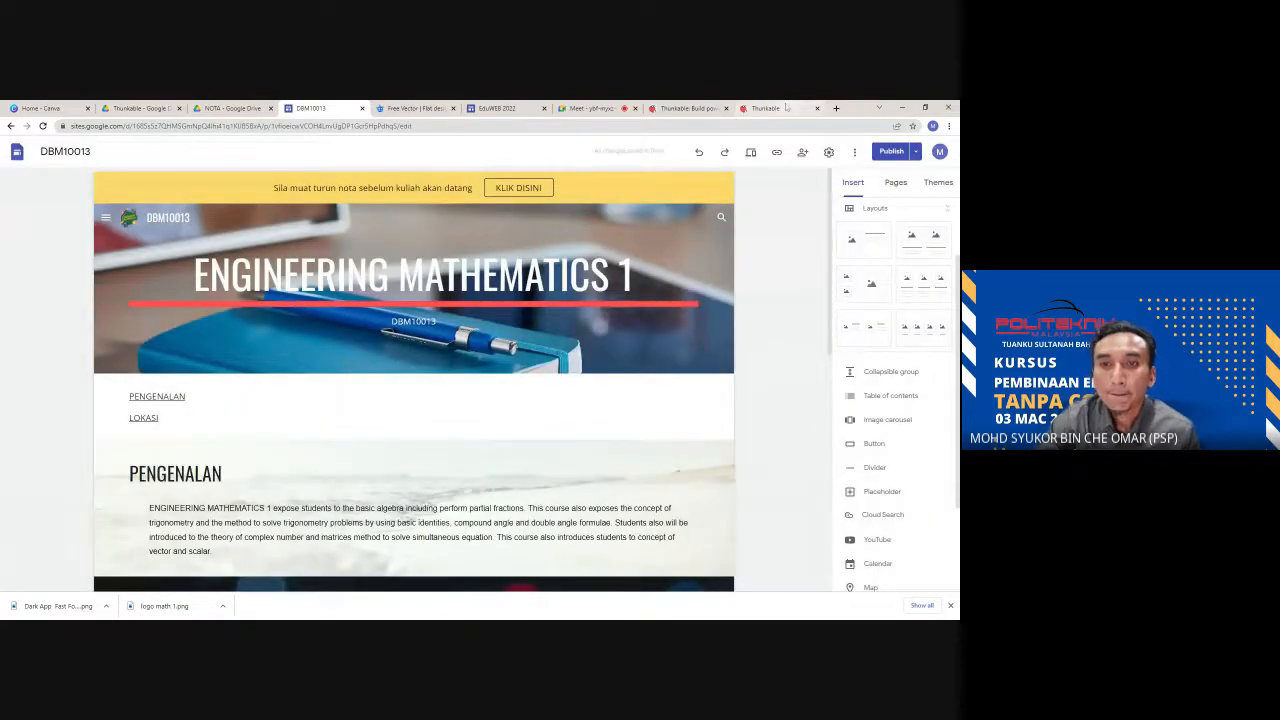
# - Return to Thunkable, place a Button component over the lower middle of the Web Page screen's Web Viewer and enlarge it slightly
pyautogui.click(786, 107)
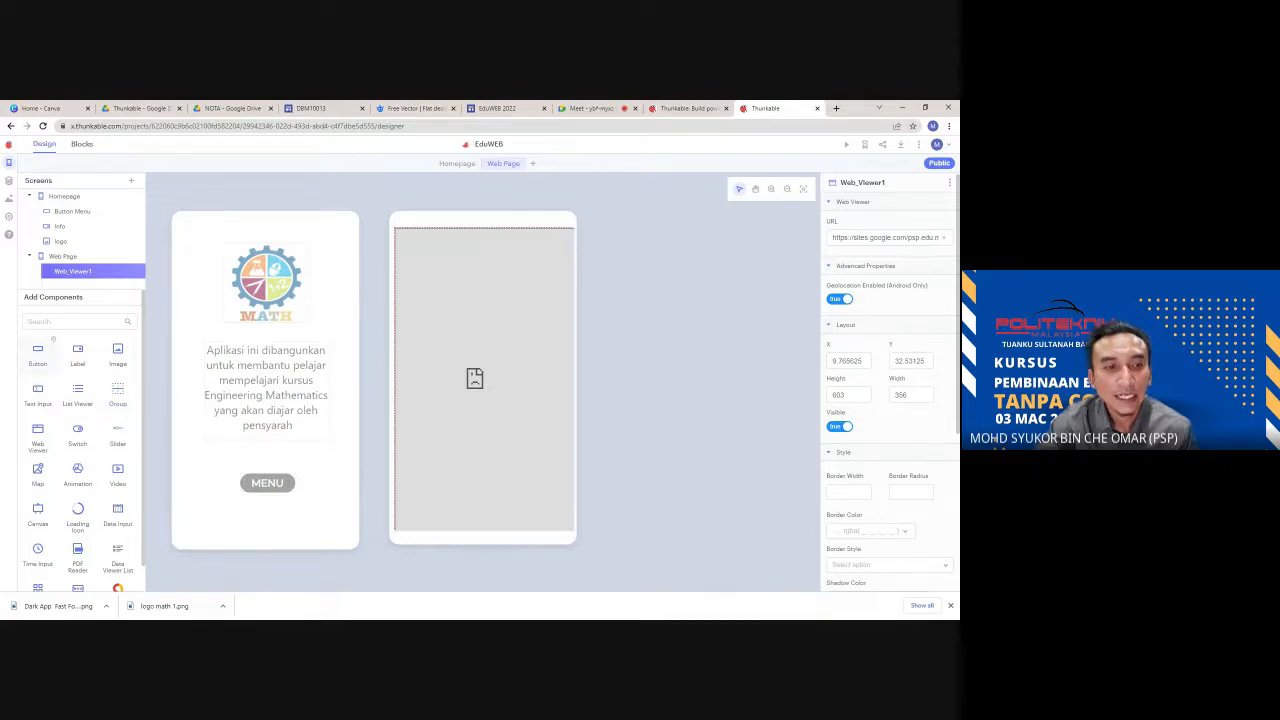
pyautogui.moveTo(53, 340); pyautogui.dragTo(500, 519)
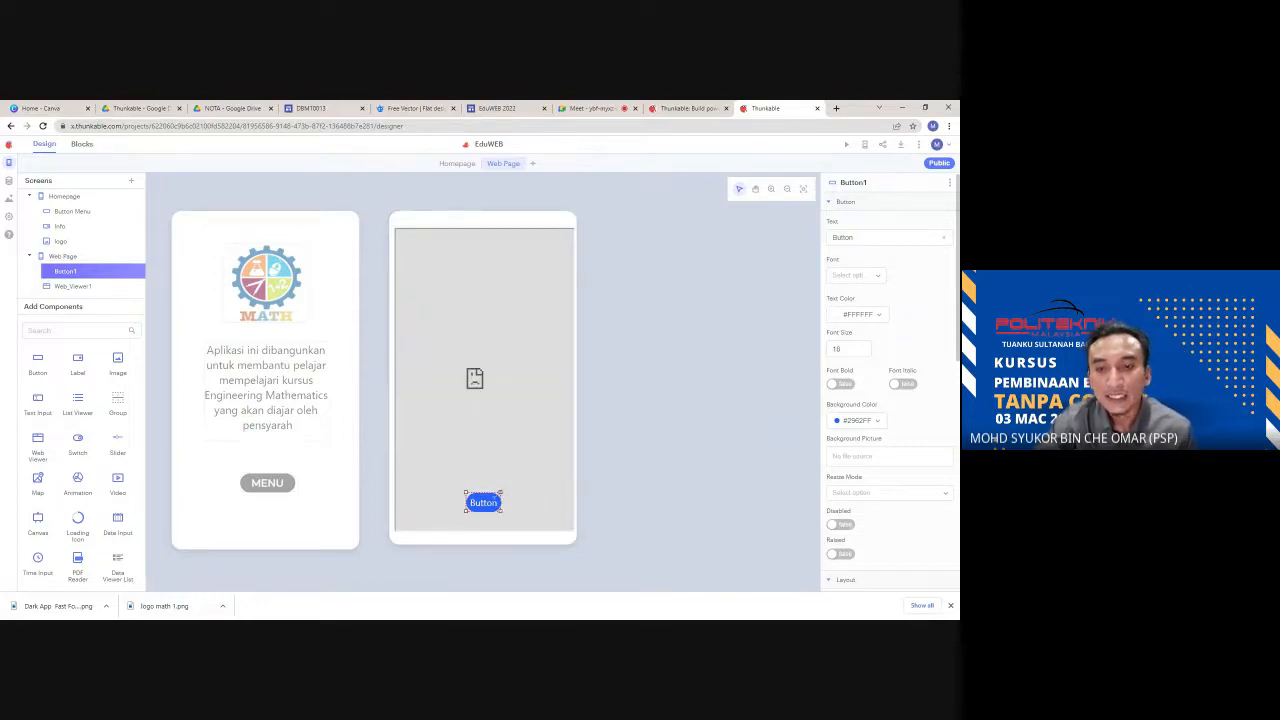
pyautogui.moveTo(488, 507); pyautogui.dragTo(488, 503)
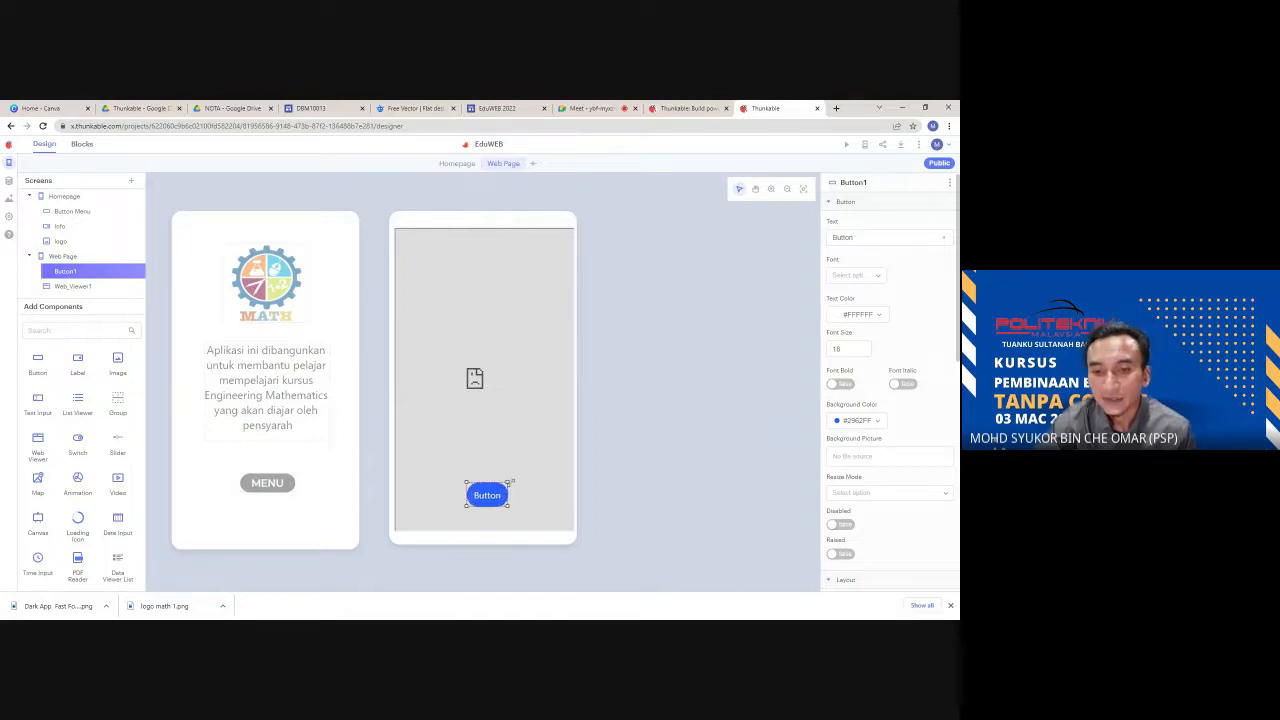
# - Rename the Web Page screen's new button as Button Home and set its text to HOME
pyautogui.doubleClick(120, 274)
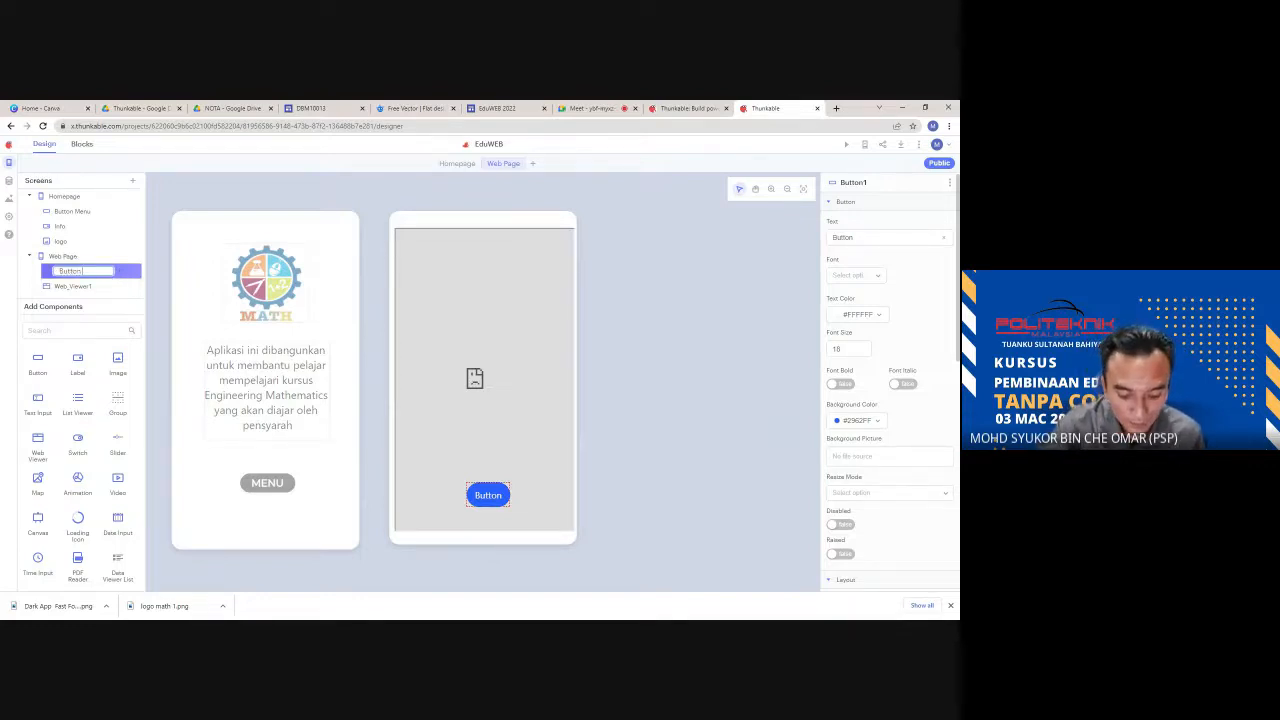
pyautogui.write('Home')
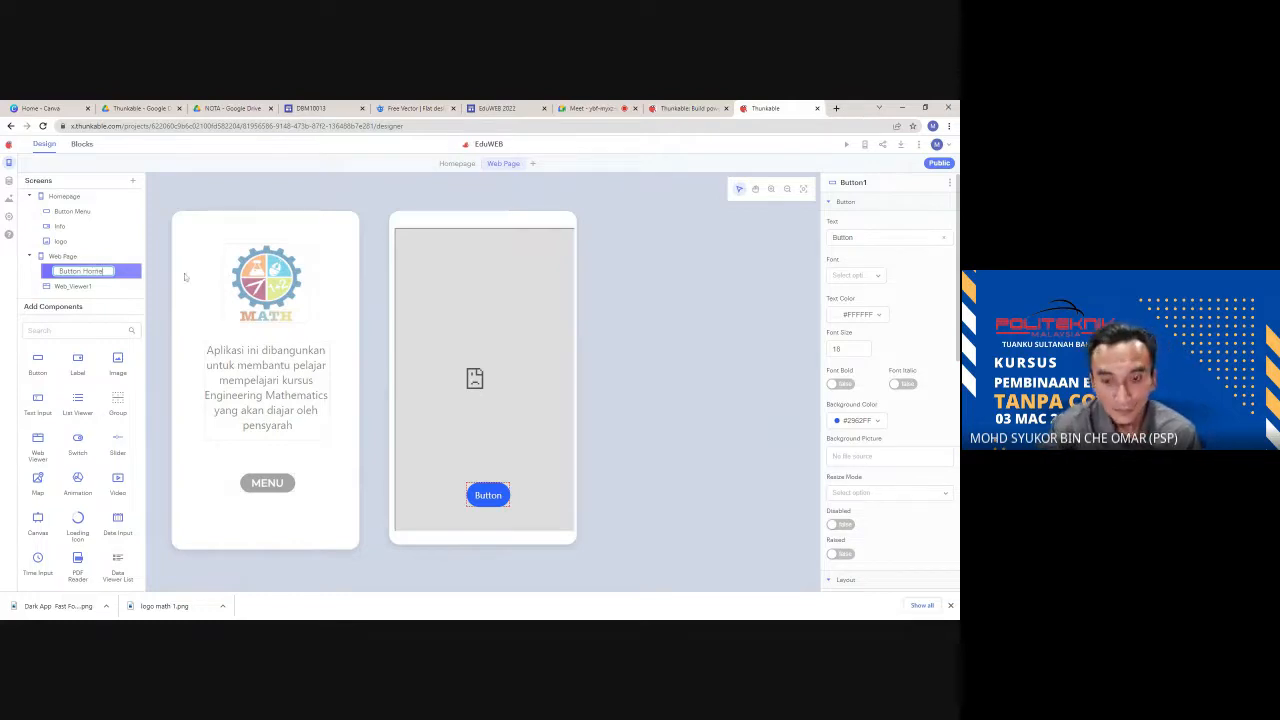
pyautogui.press('Return')
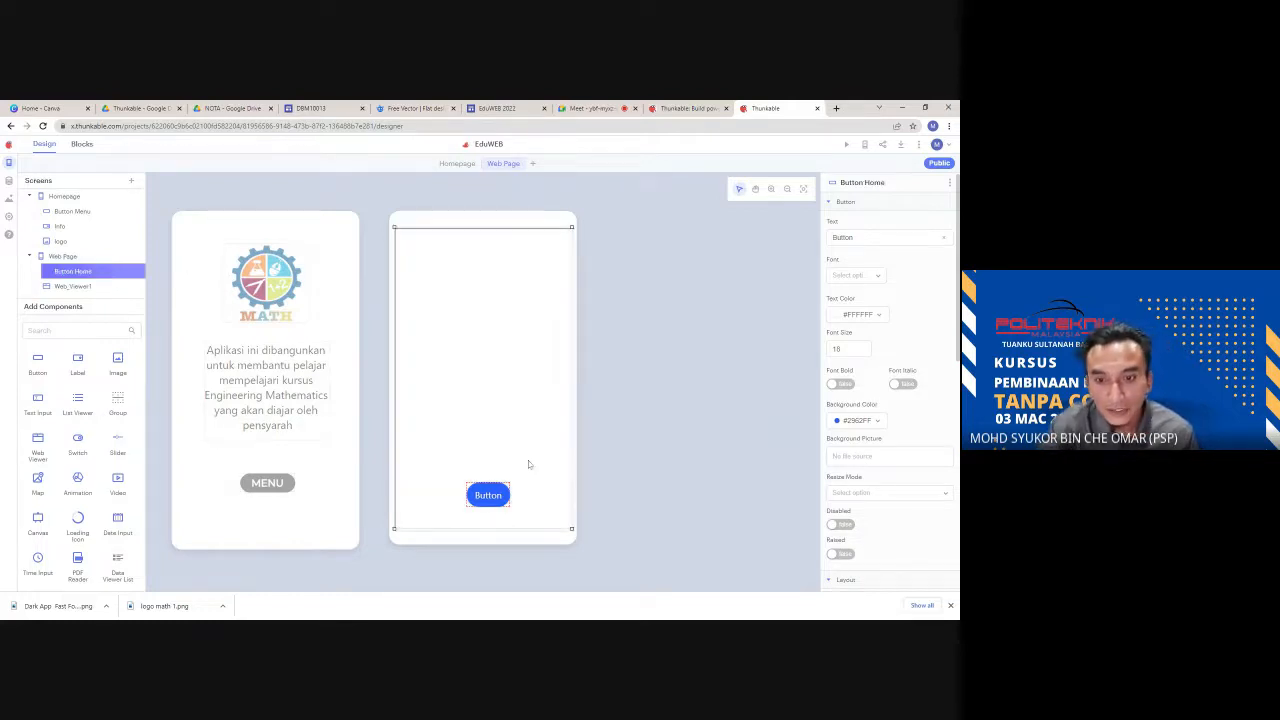
pyautogui.click(855, 237)
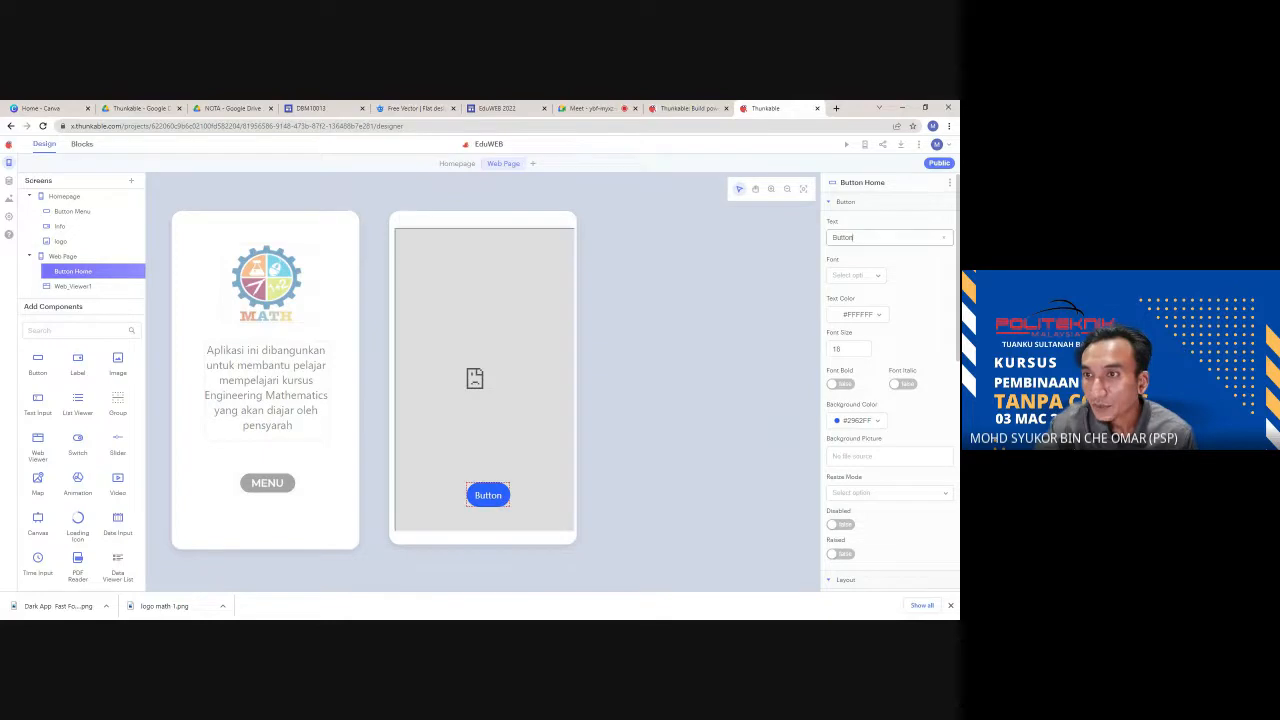
pyautogui.hotkey('ctrl', 'a')
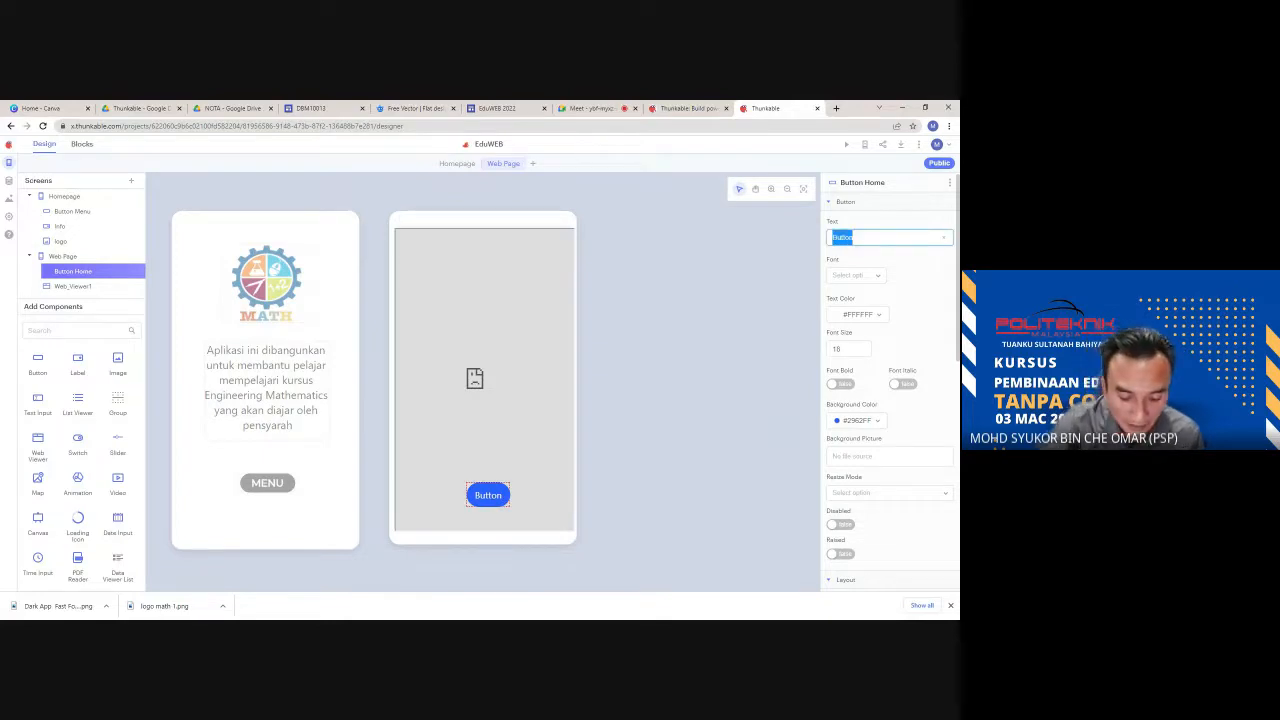
pyautogui.write('HOME')
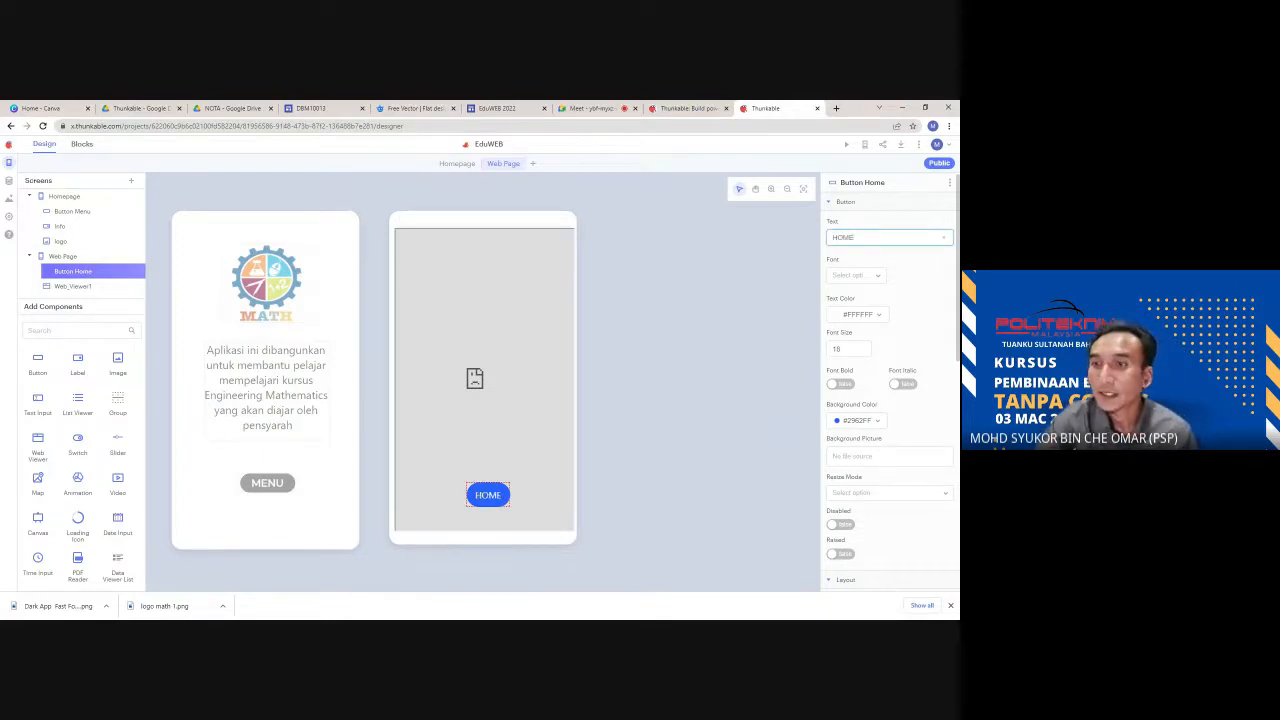
# - Format the HOME button's text in Montserrat, bold, with font size 20
pyautogui.click(855, 275)
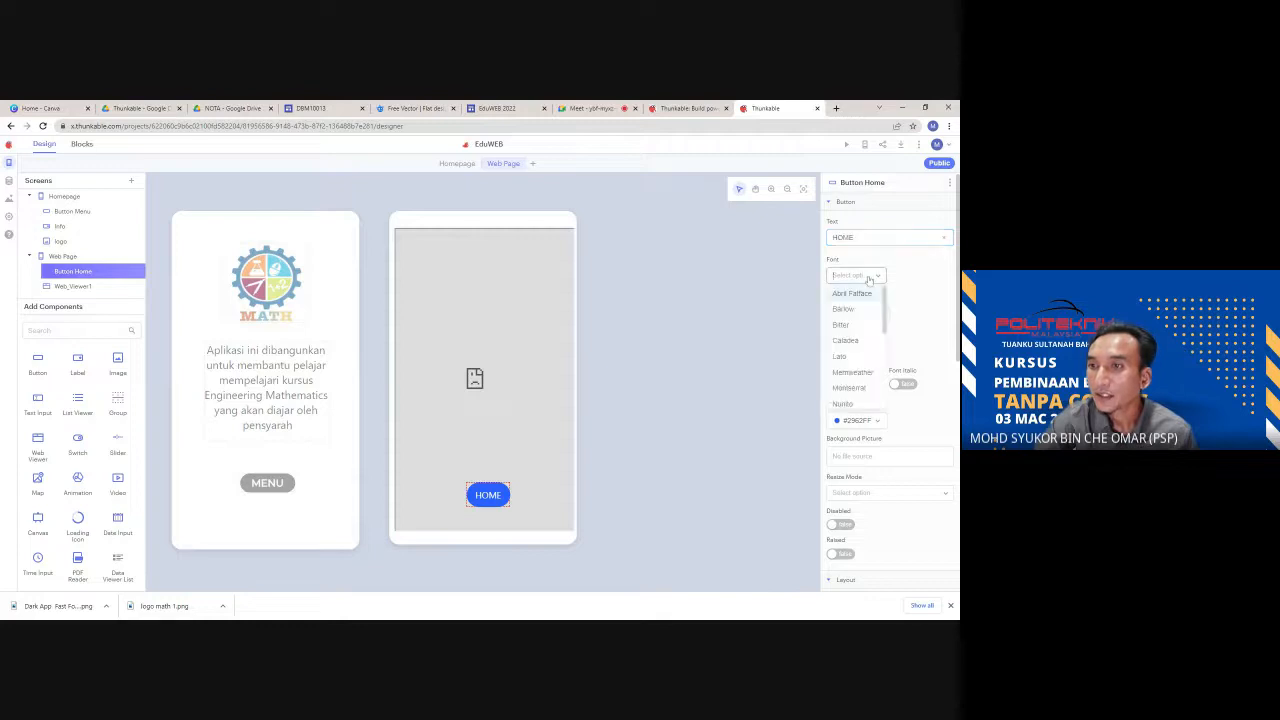
pyautogui.click(854, 378)
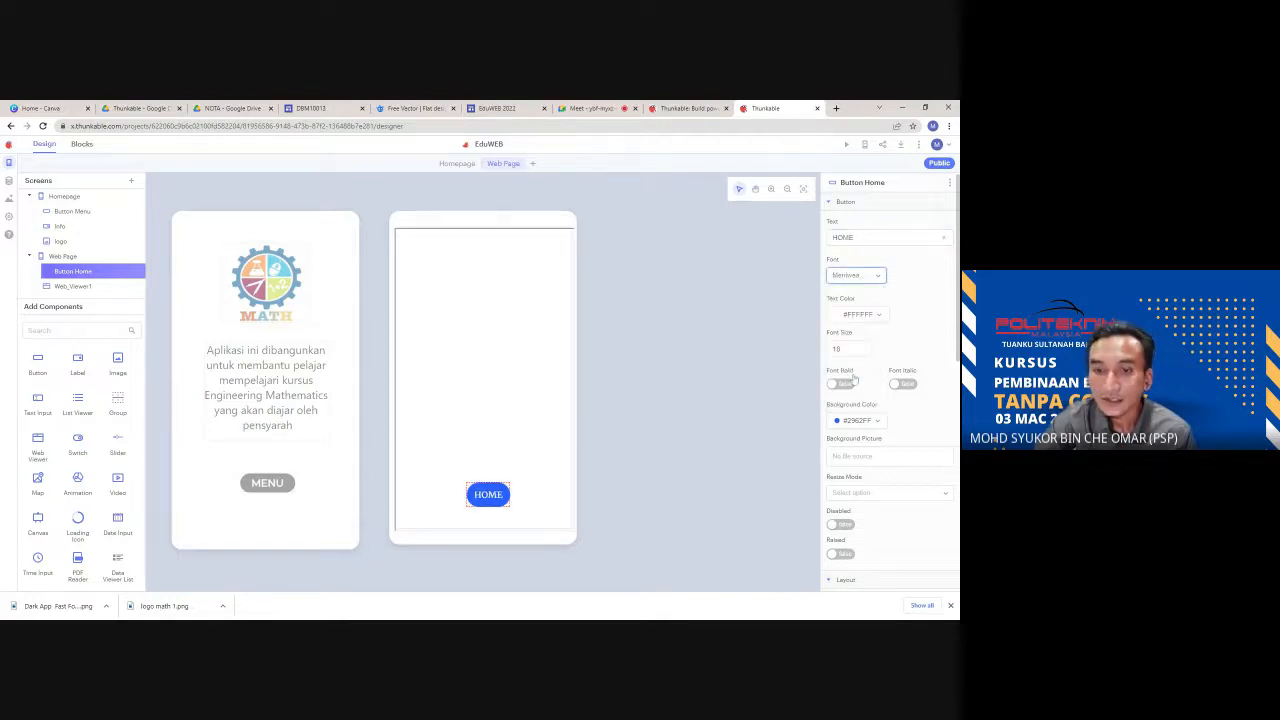
pyautogui.click(855, 275)
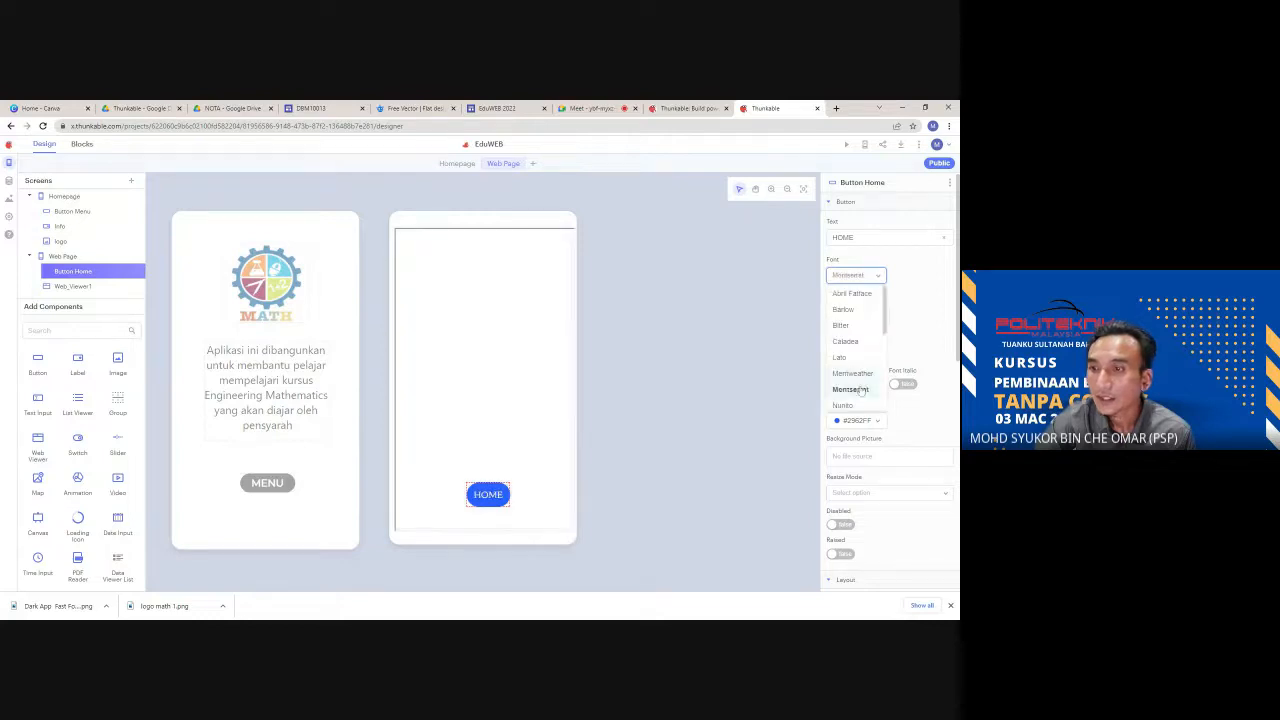
pyautogui.click(858, 386)
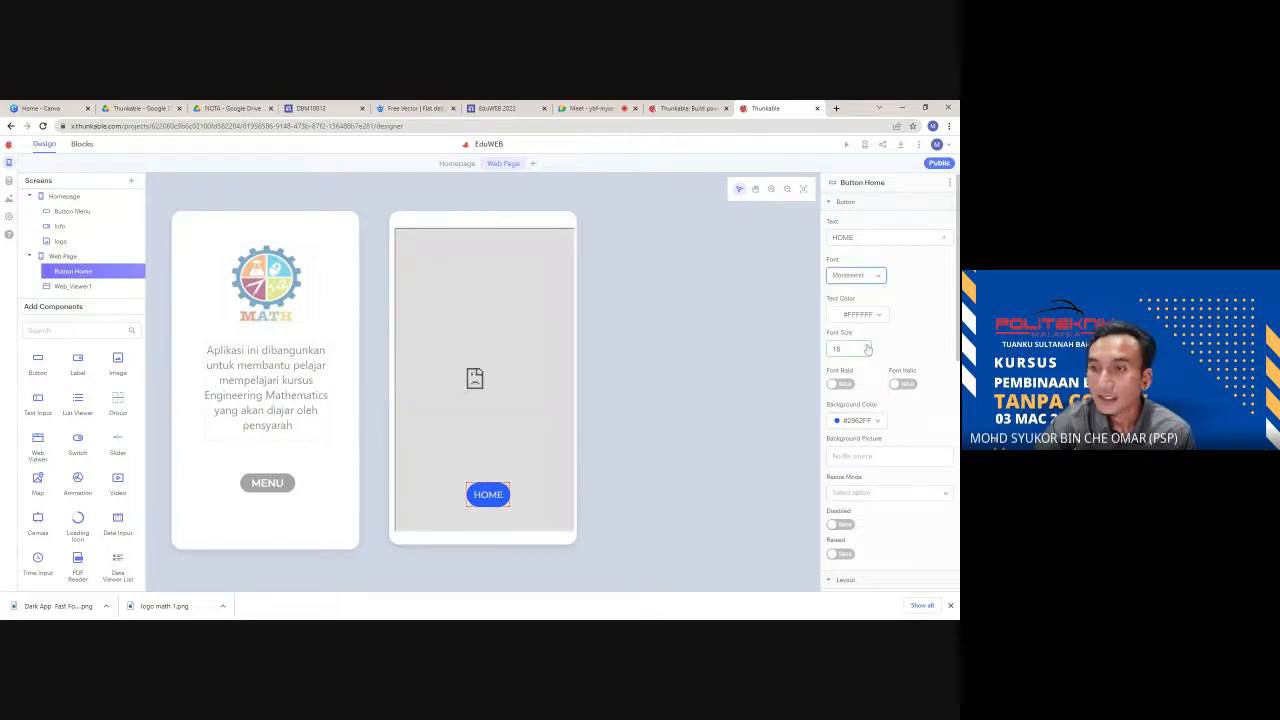
pyautogui.click(867, 349)
pyautogui.click(867, 346)
pyautogui.click(867, 346)
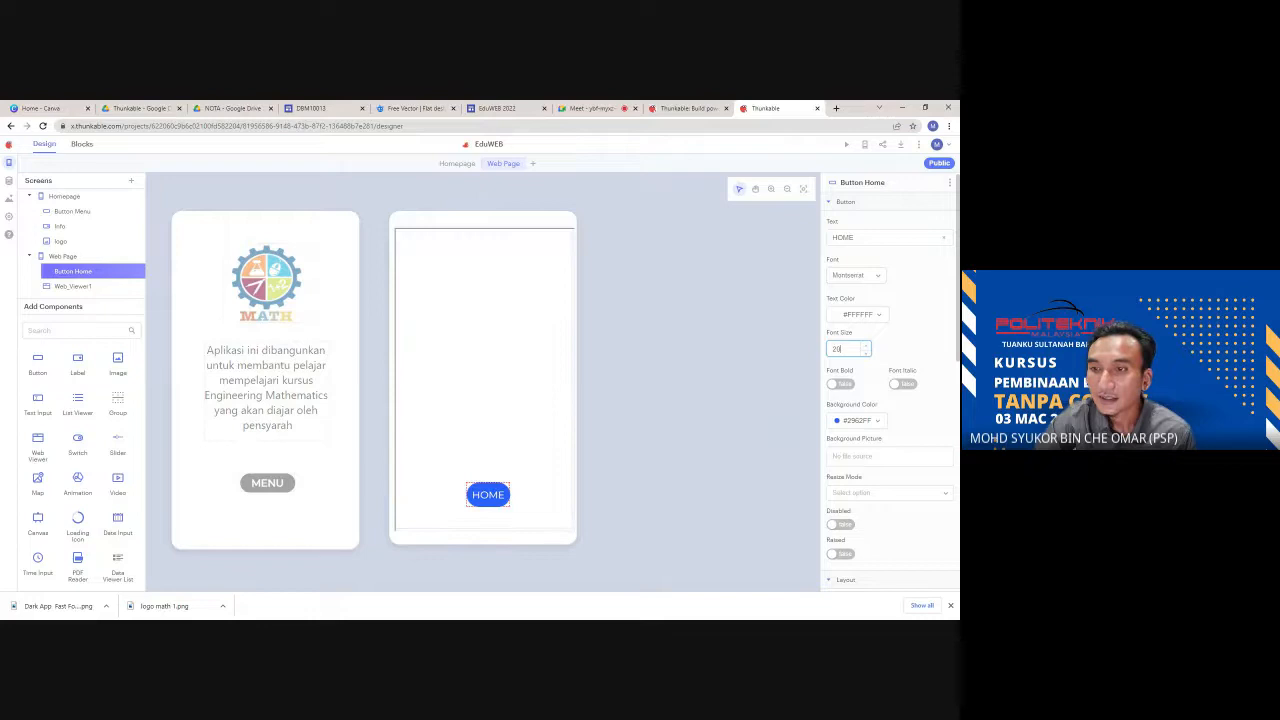
pyautogui.click(841, 384)
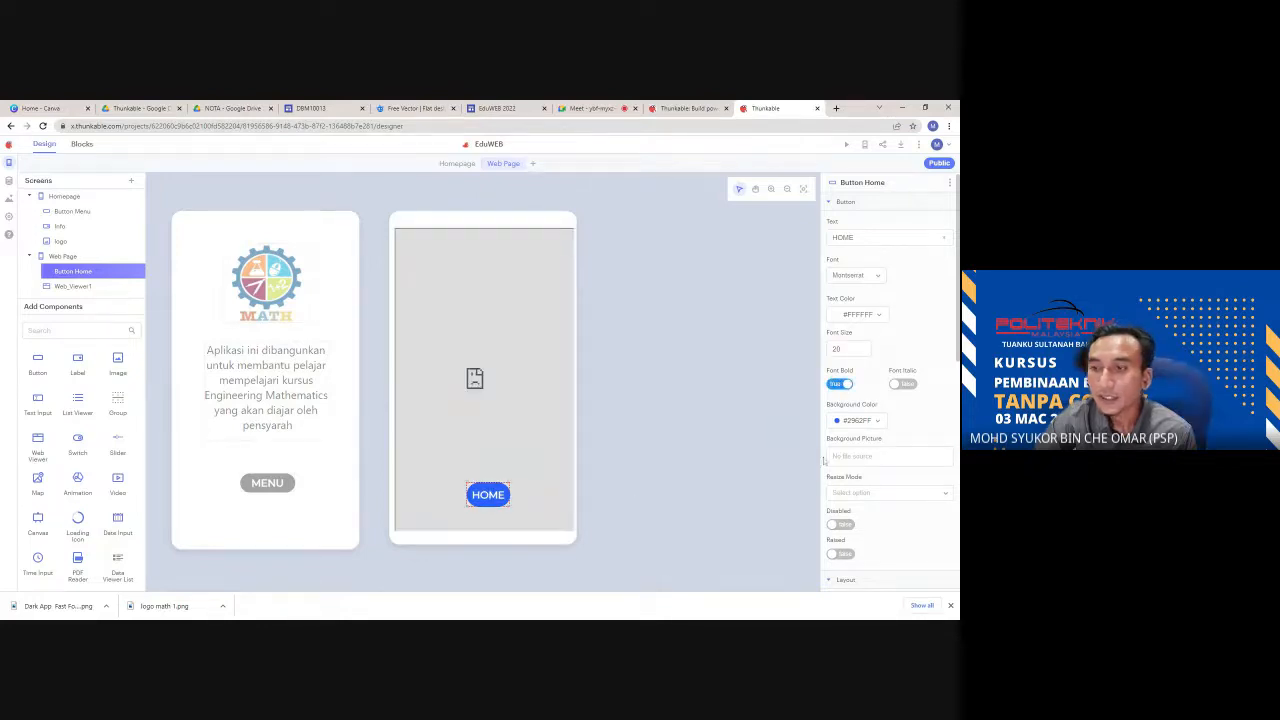
# - Set the HOME button's background color to dark grey rgba(74, 74, 74, 1), widen it to about 111, and shift it to the screen's horizontal center
pyautogui.click(864, 421)
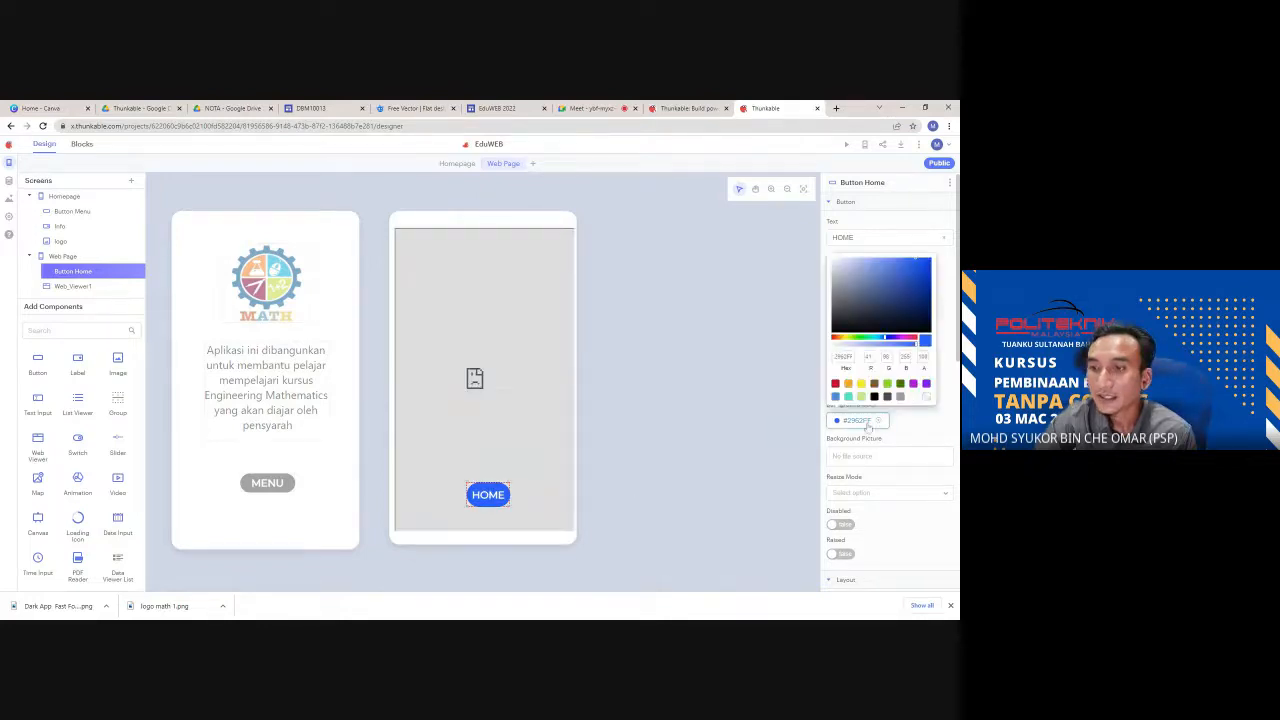
pyautogui.click(887, 396)
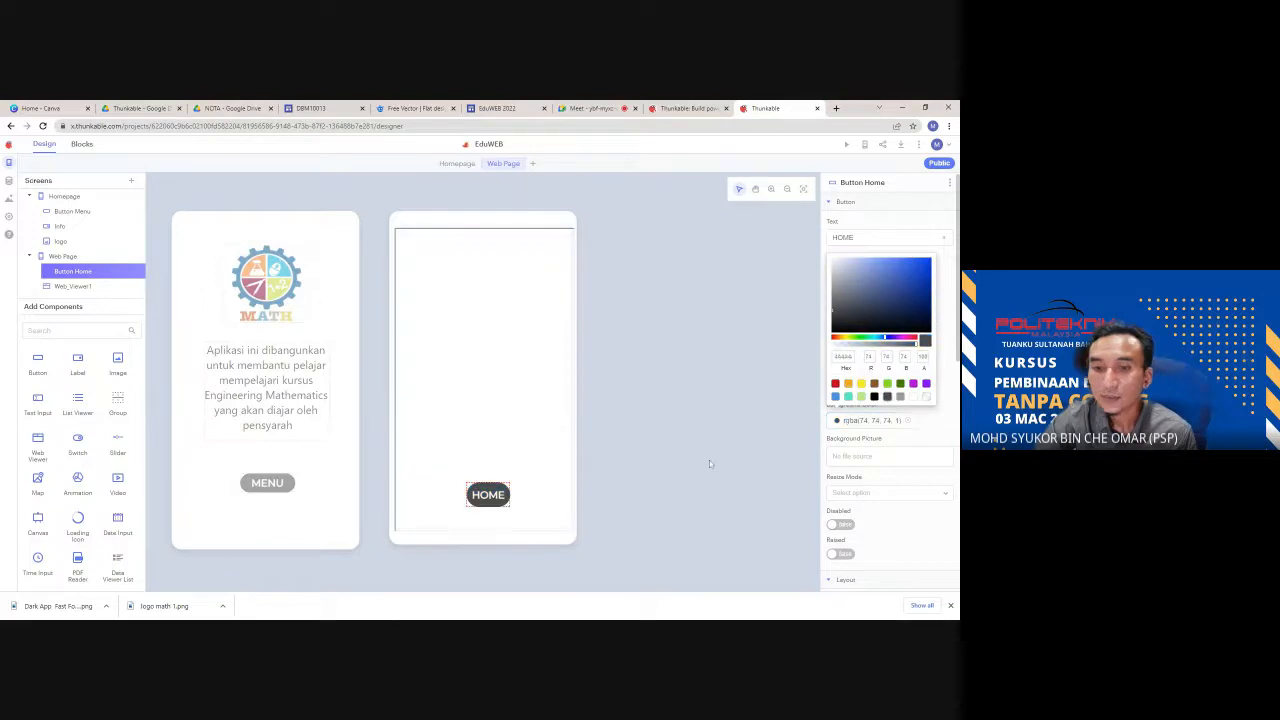
pyautogui.click(507, 499)
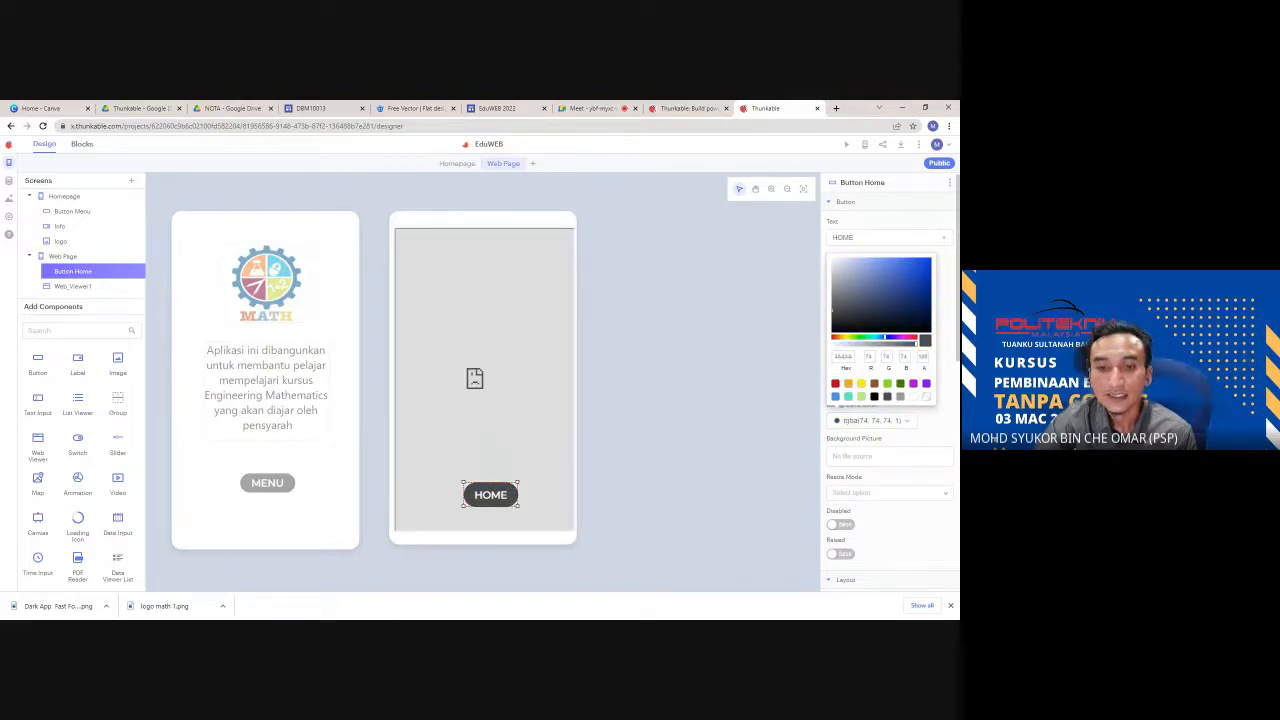
pyautogui.click(680, 485)
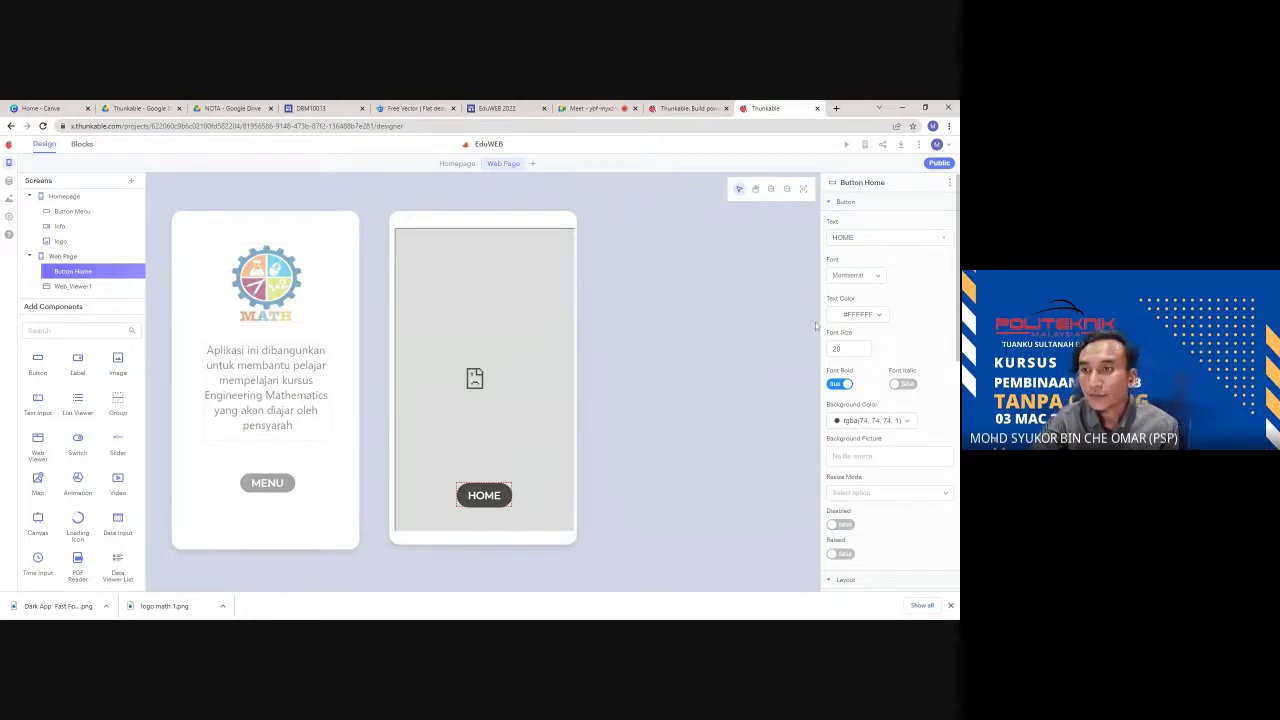
pyautogui.scroll(-3, 857, 508)
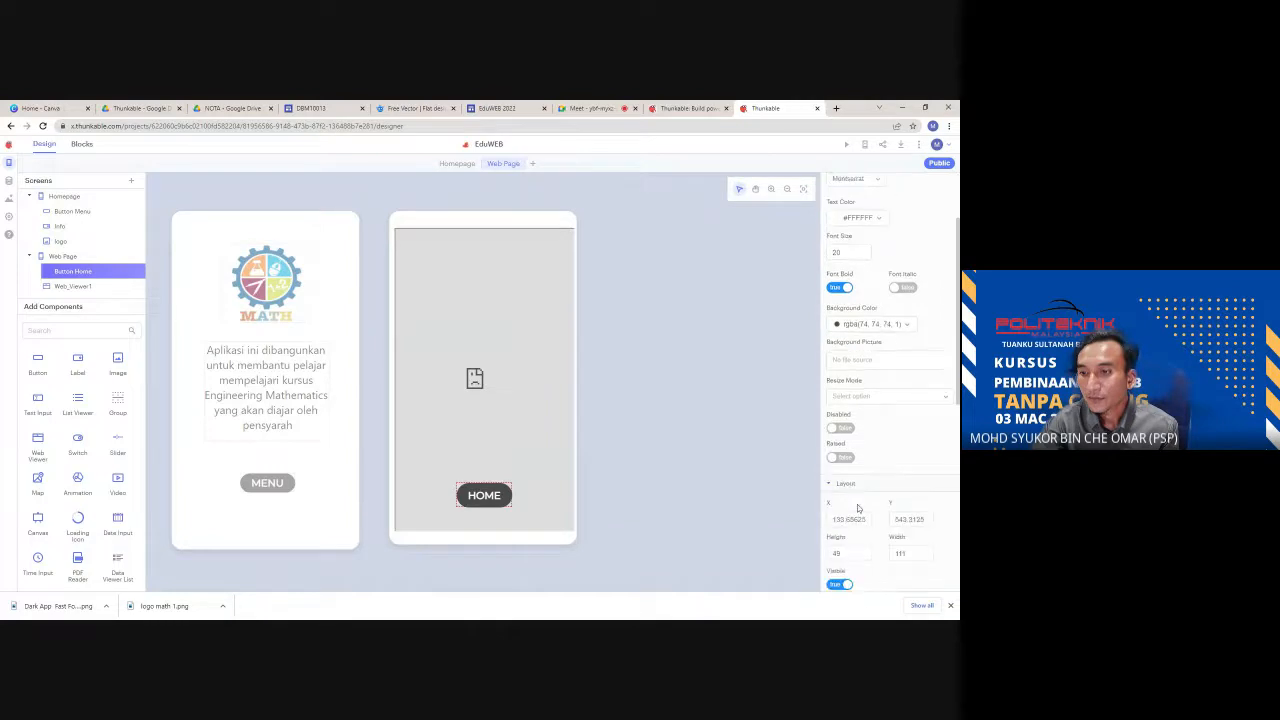
pyautogui.scroll(3, 857, 508)
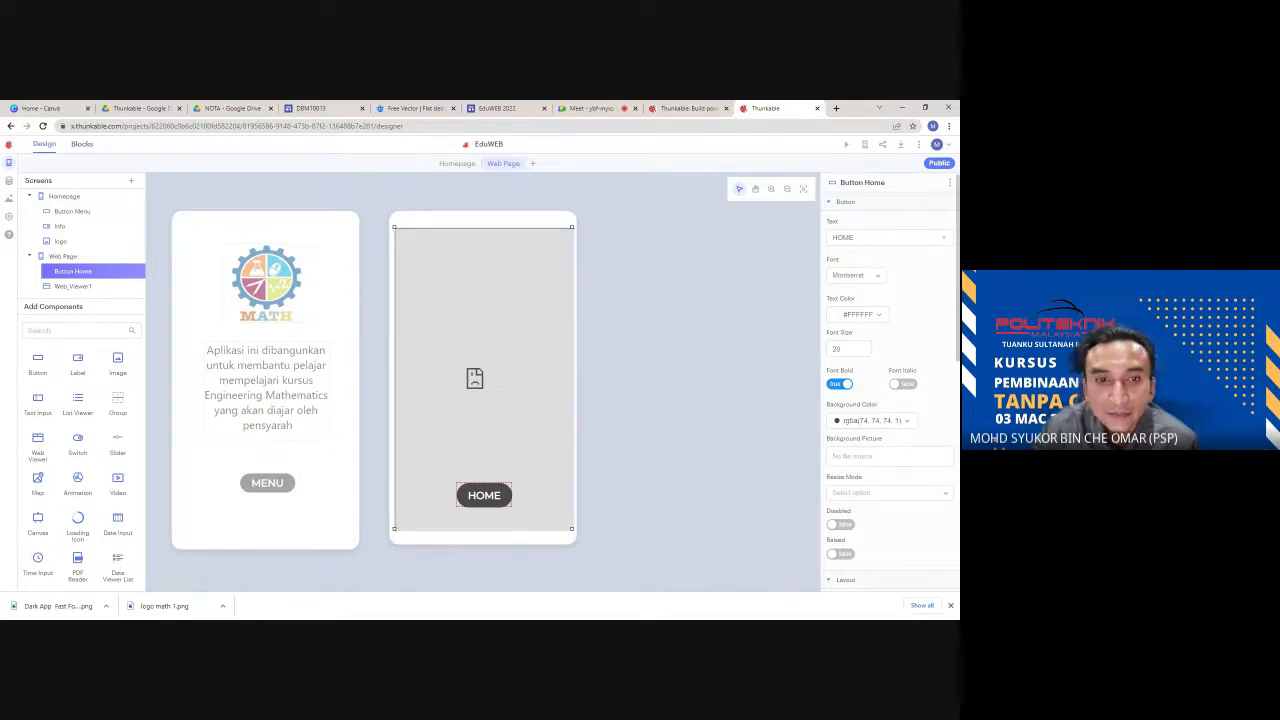
# - Upload 6057300.jpg as the Homepage screen's background picture
pyautogui.click(452, 164)
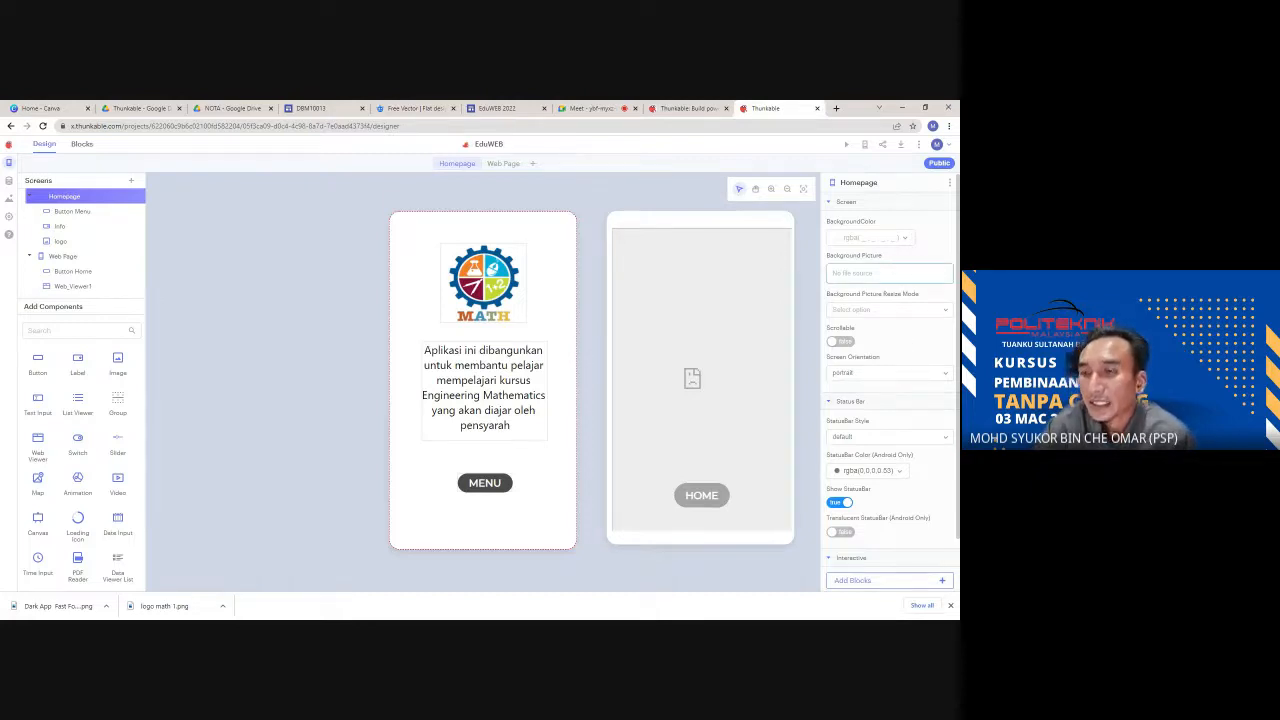
pyautogui.click(872, 274)
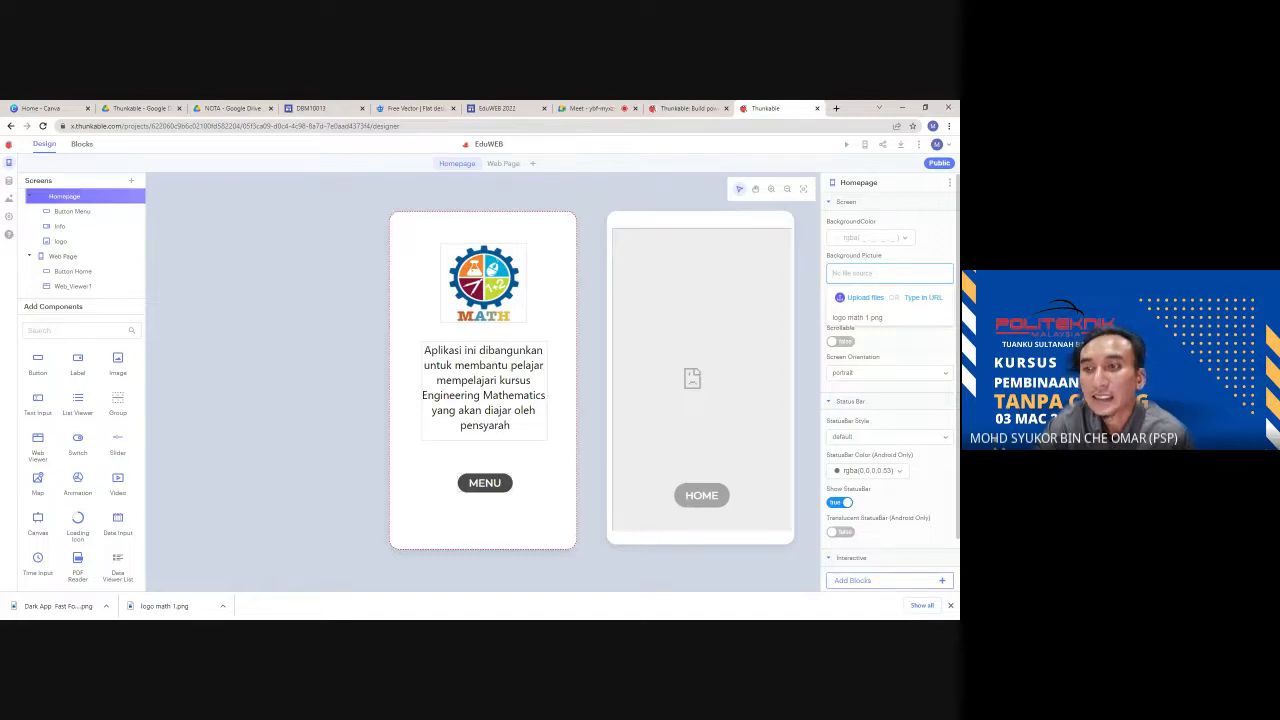
pyautogui.click(864, 302)
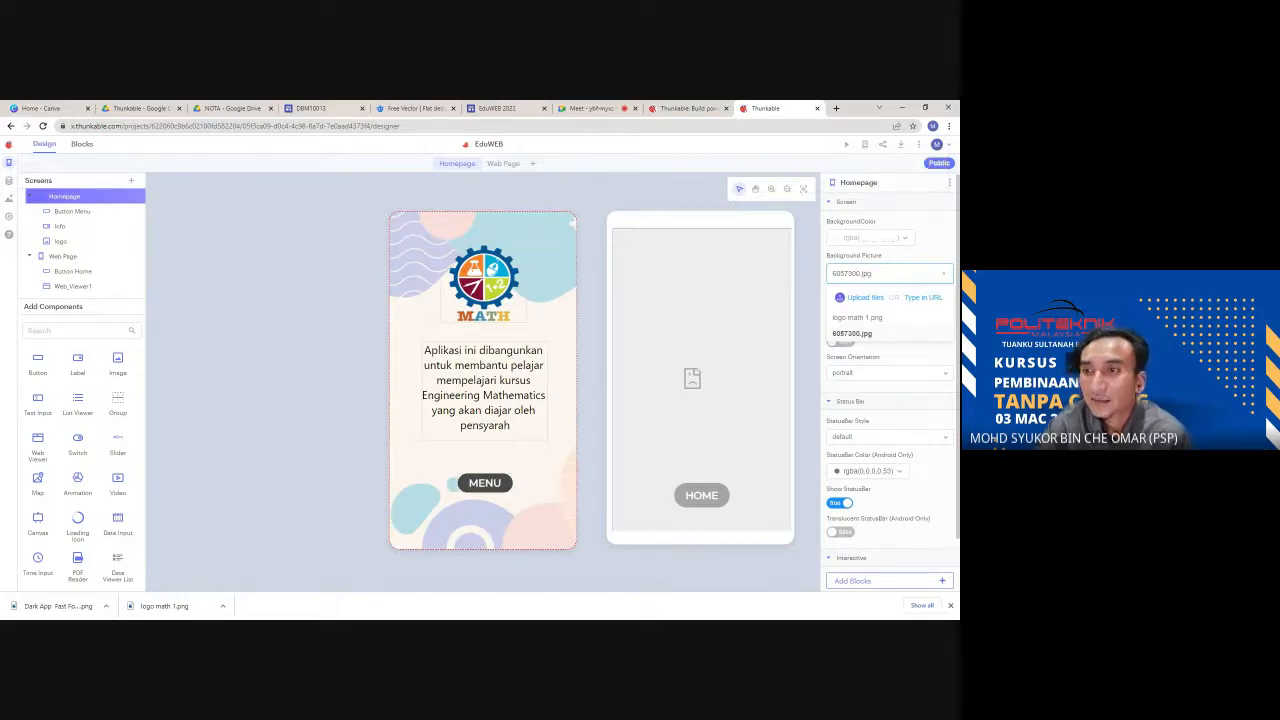
# - Try the uploaded Dark App Fast Food Delivery image as the Homepage background, and switch back to 6057300.jpg
pyautogui.click(869, 300)
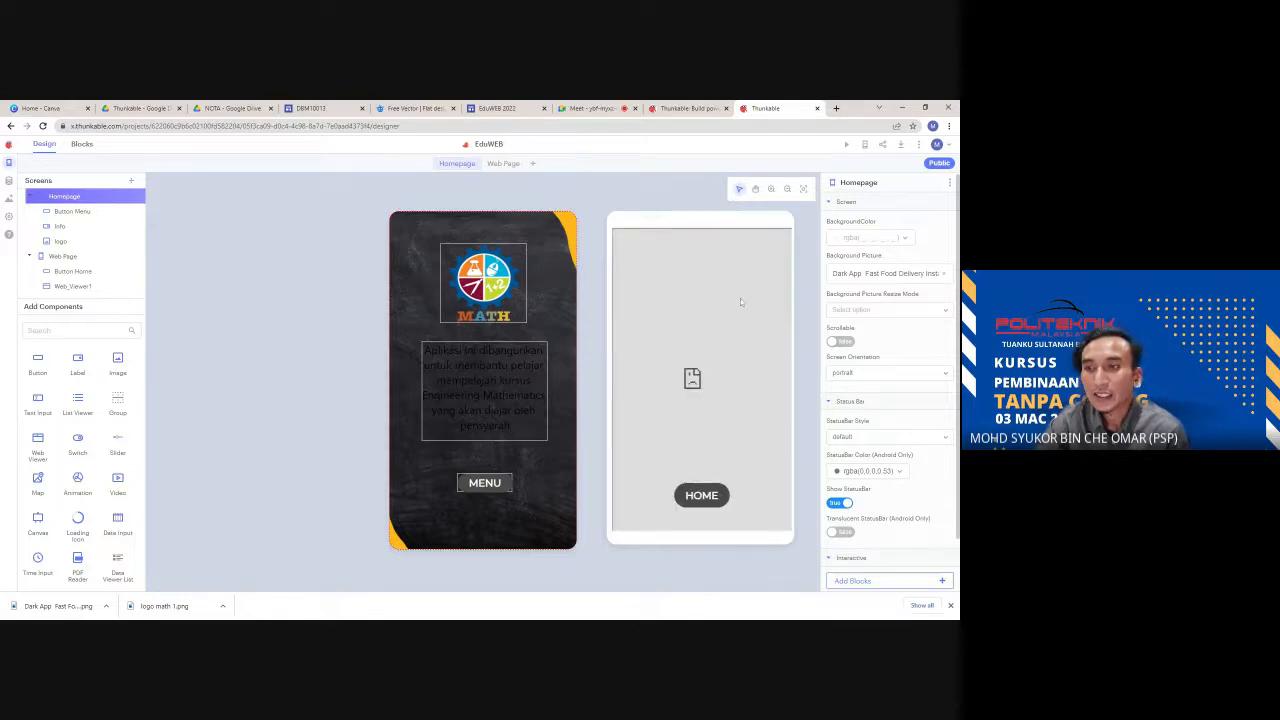
pyautogui.click(884, 274)
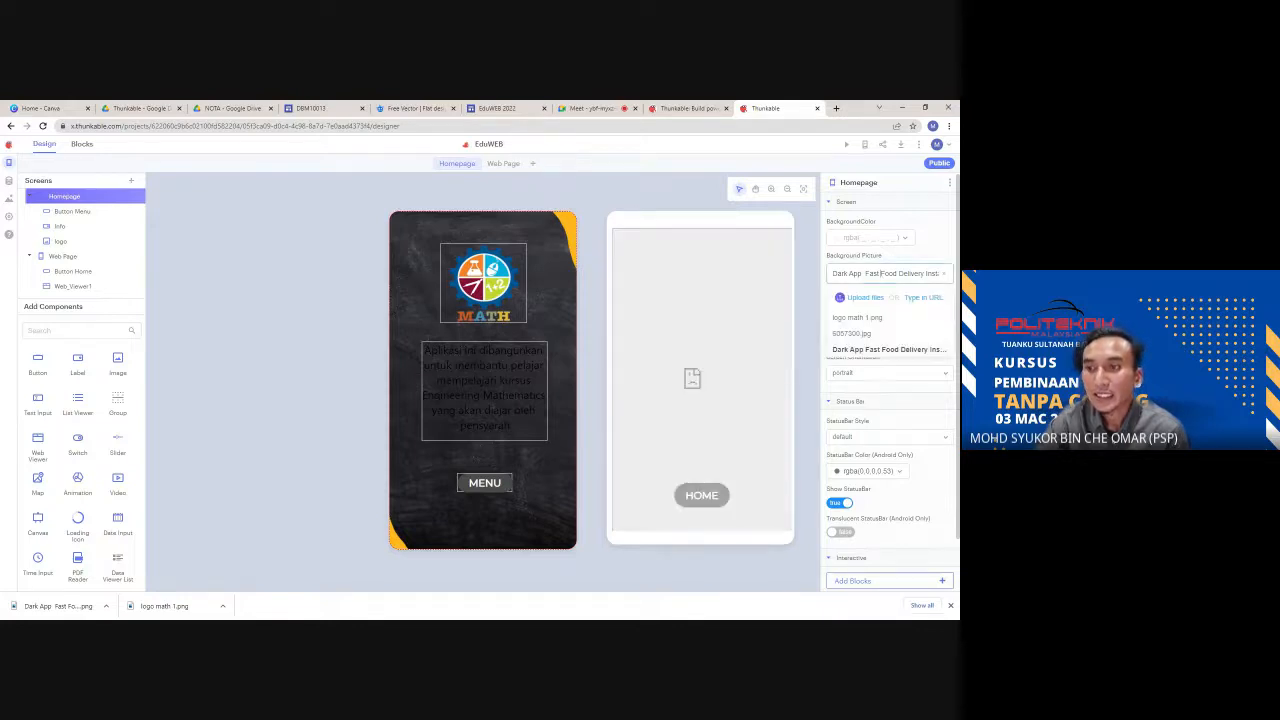
pyautogui.click(855, 333)
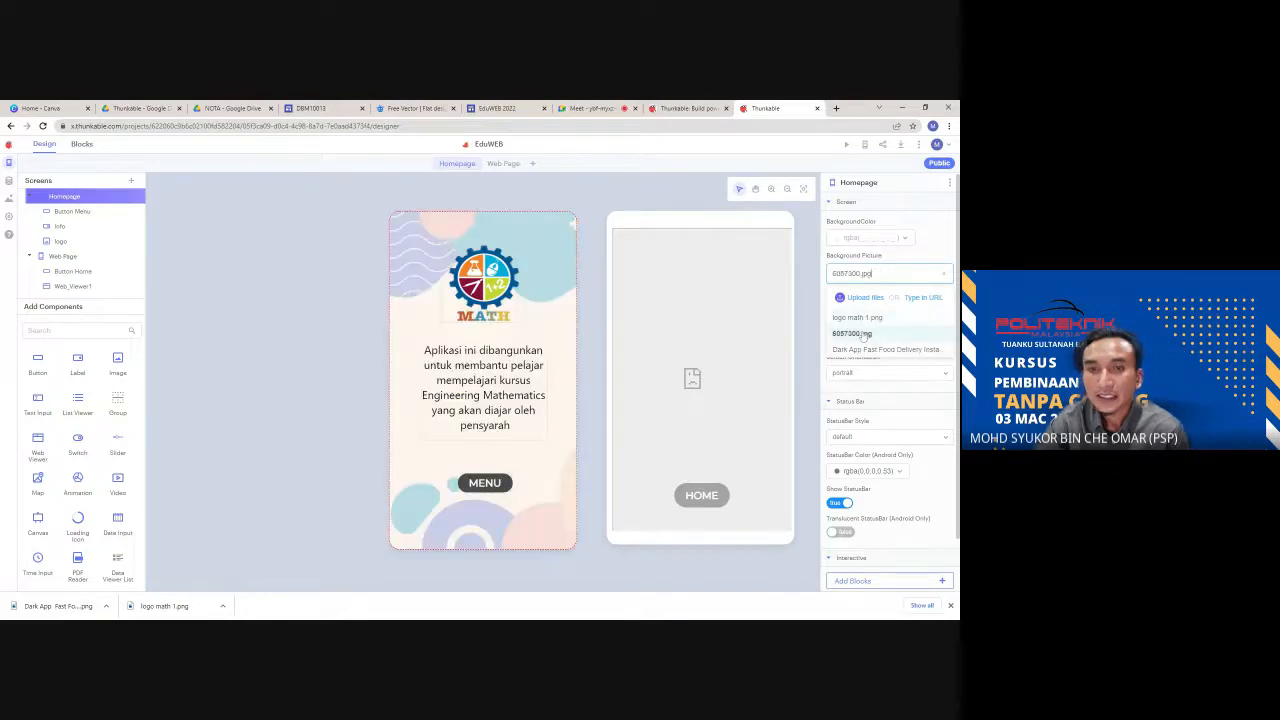
# - Open freepik.com in a new browser tab and search its resources for background
pyautogui.click(836, 108)
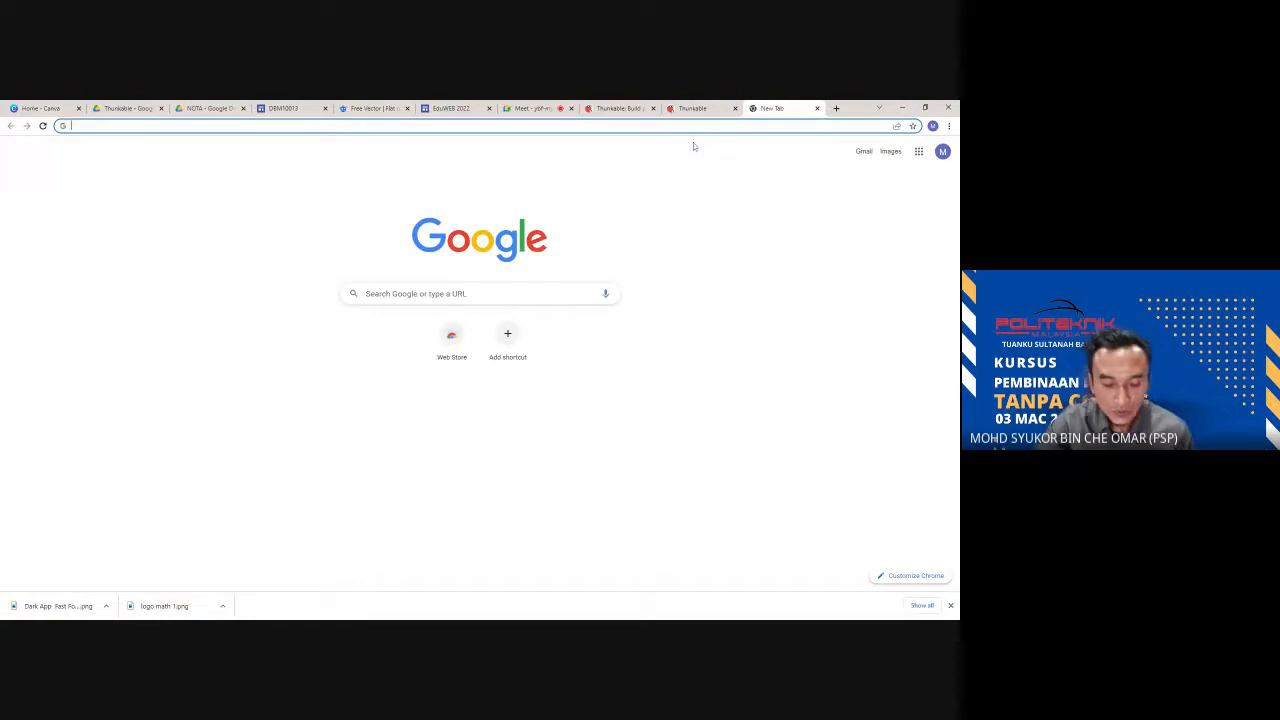
pyautogui.write('fr')
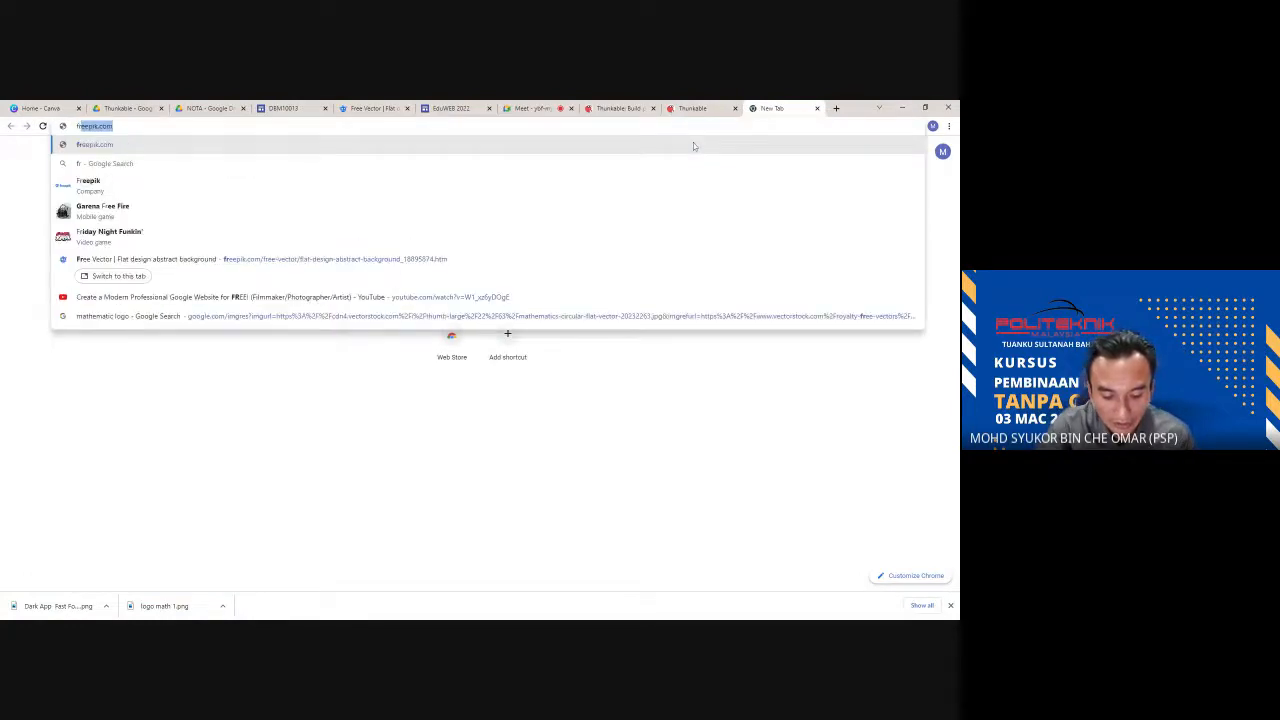
pyautogui.write('ee')
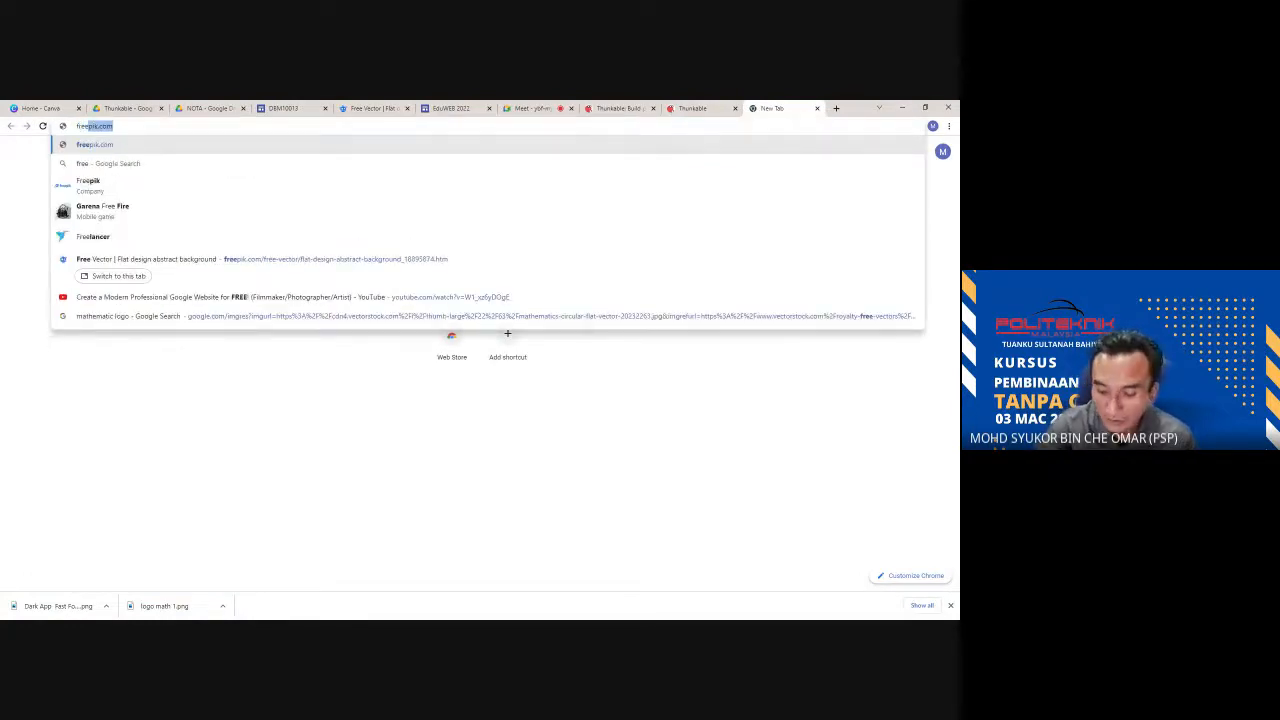
pyautogui.press('Return')
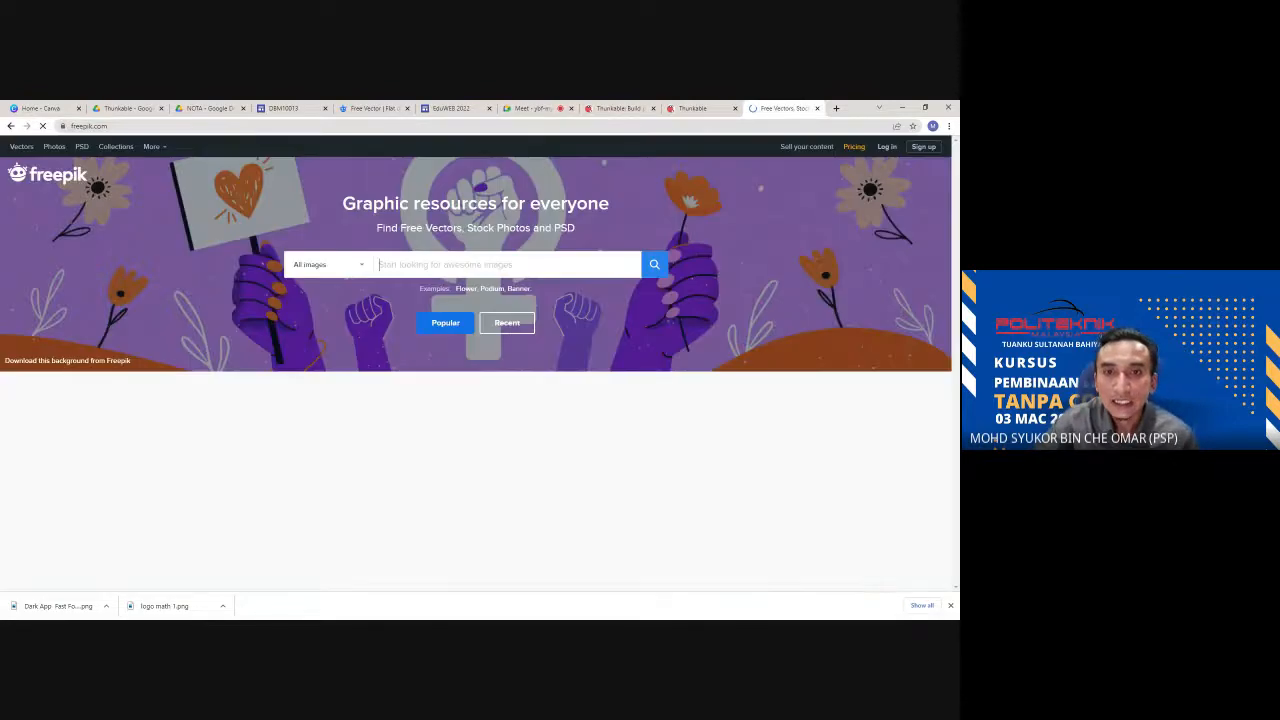
pyautogui.write('bac')
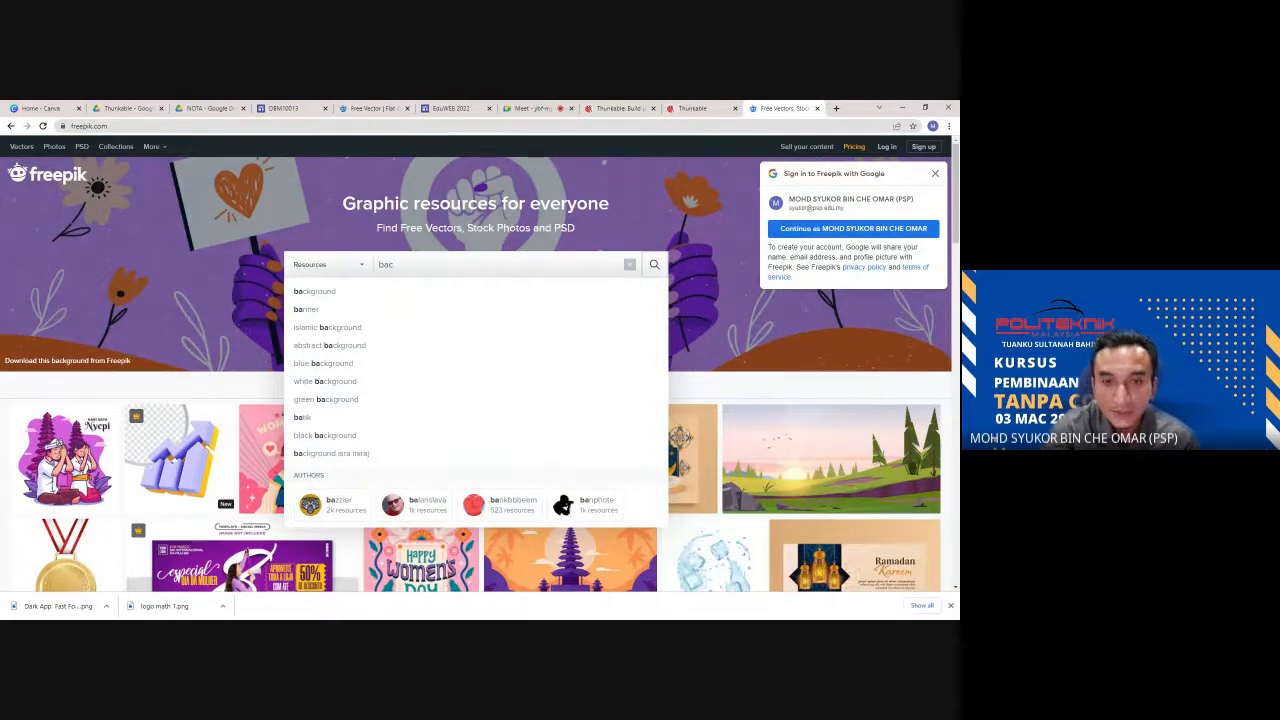
pyautogui.click(357, 294)
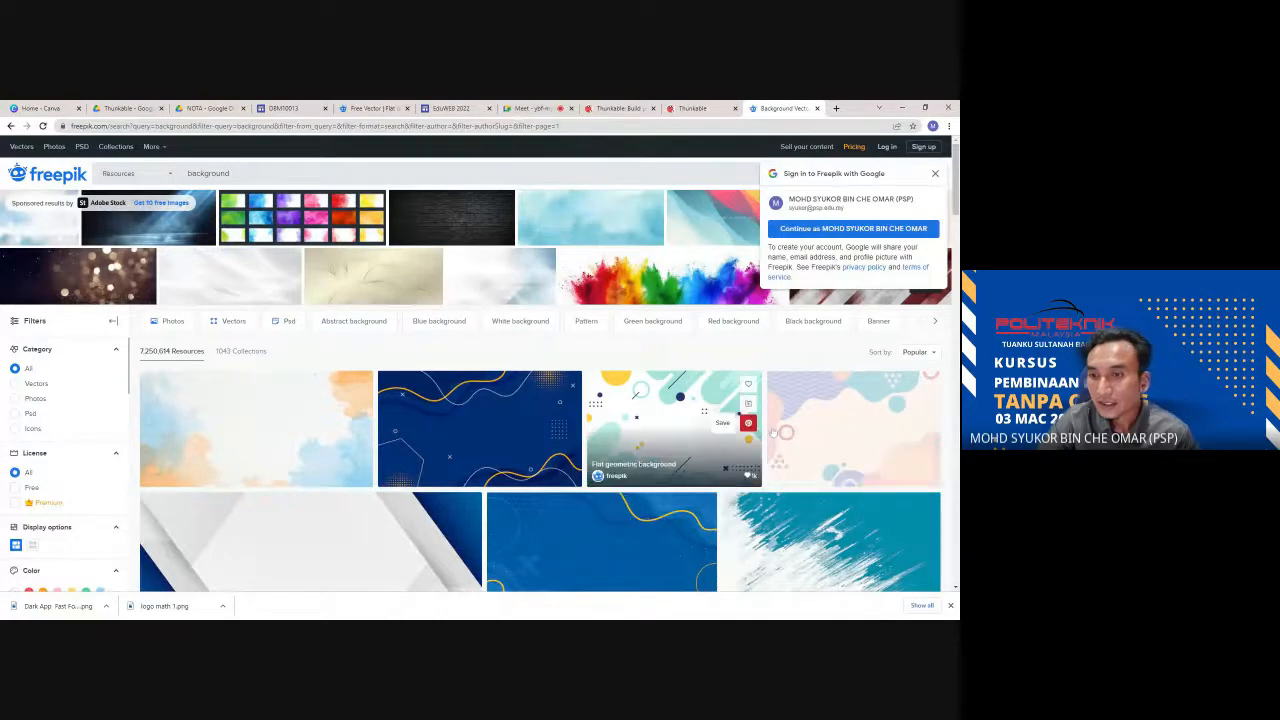
# - Copy the link of Freepik's Flat geometric background vector and paste it in Thunkable as the URL of the Homepage's background picture
pyautogui.click(671, 423)
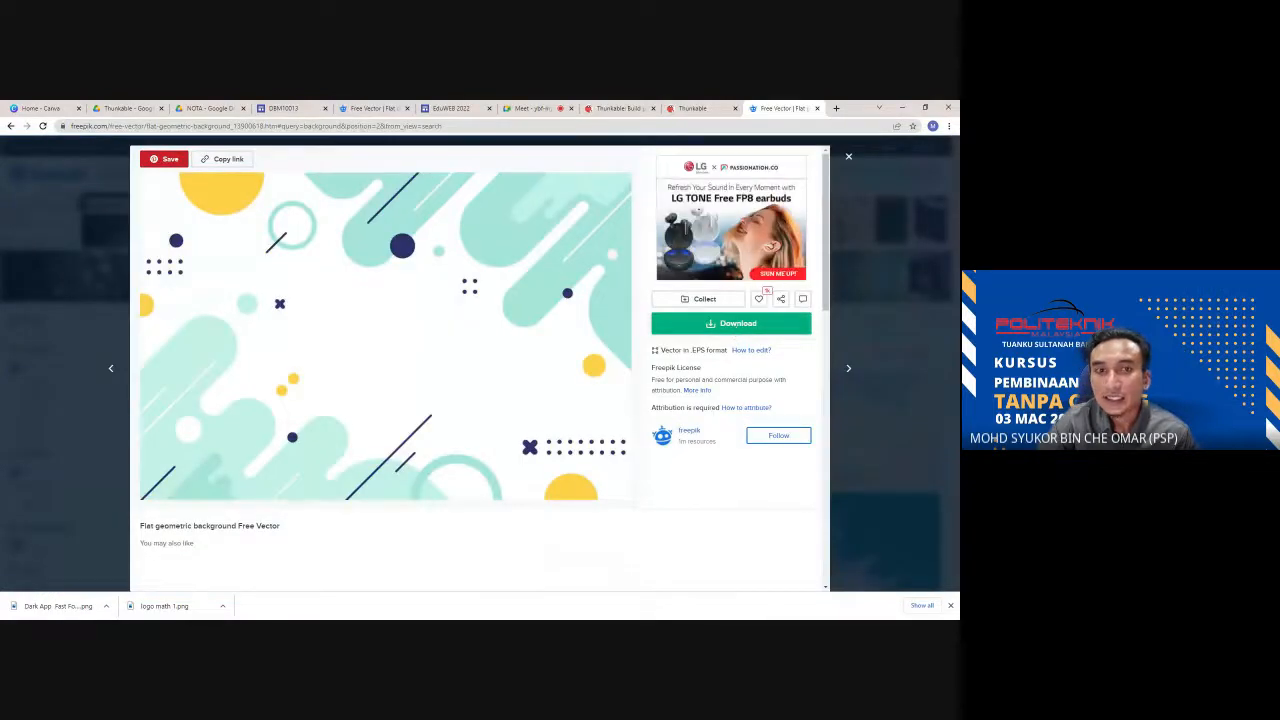
pyautogui.click(229, 160)
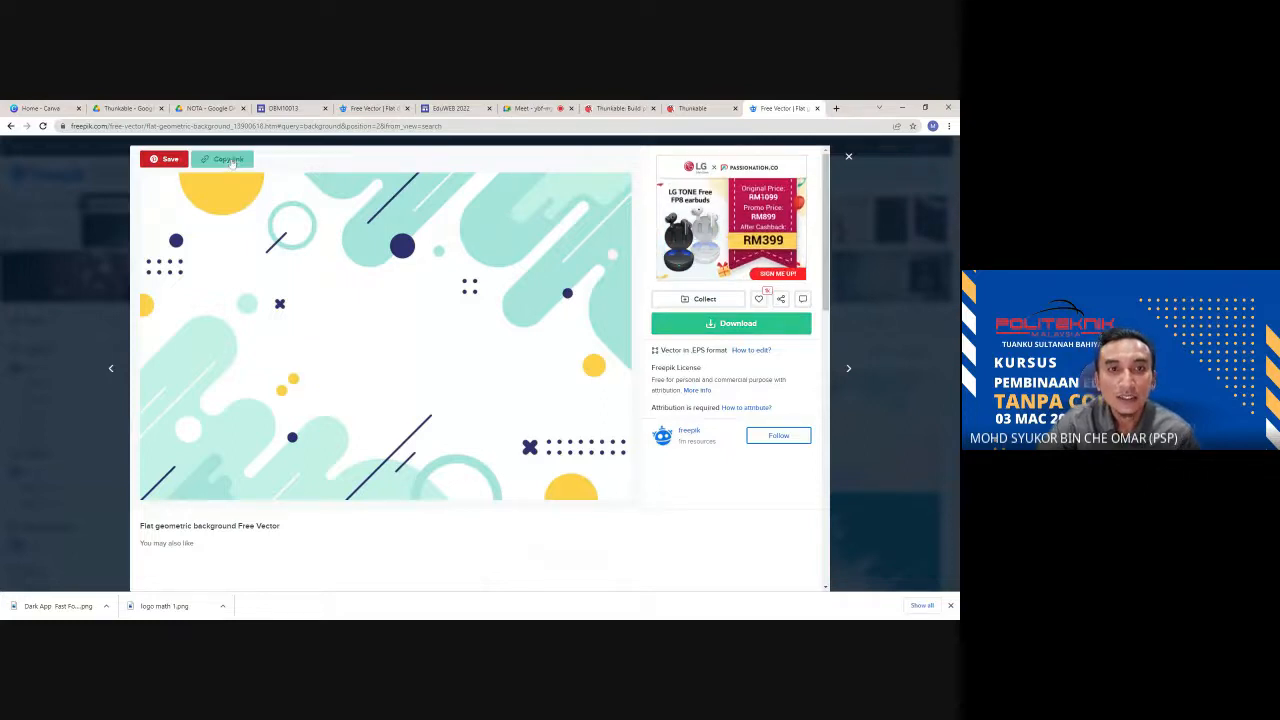
pyautogui.click(698, 109)
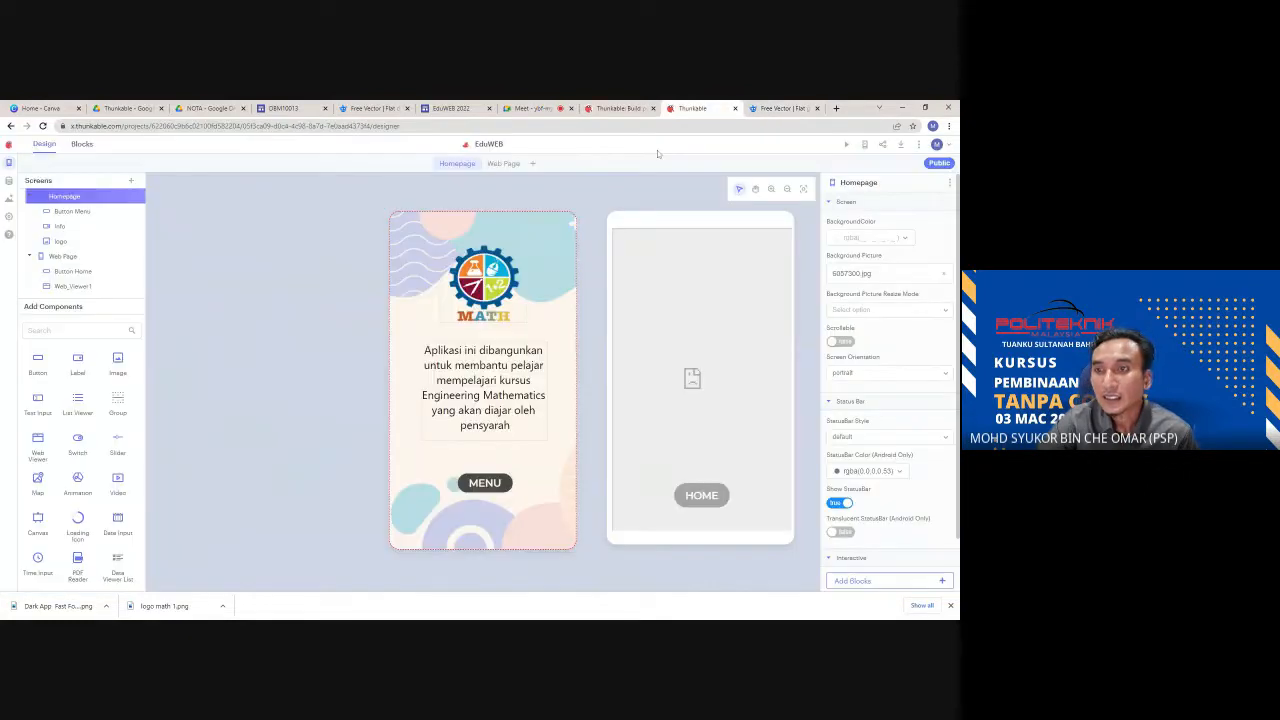
pyautogui.click(890, 273)
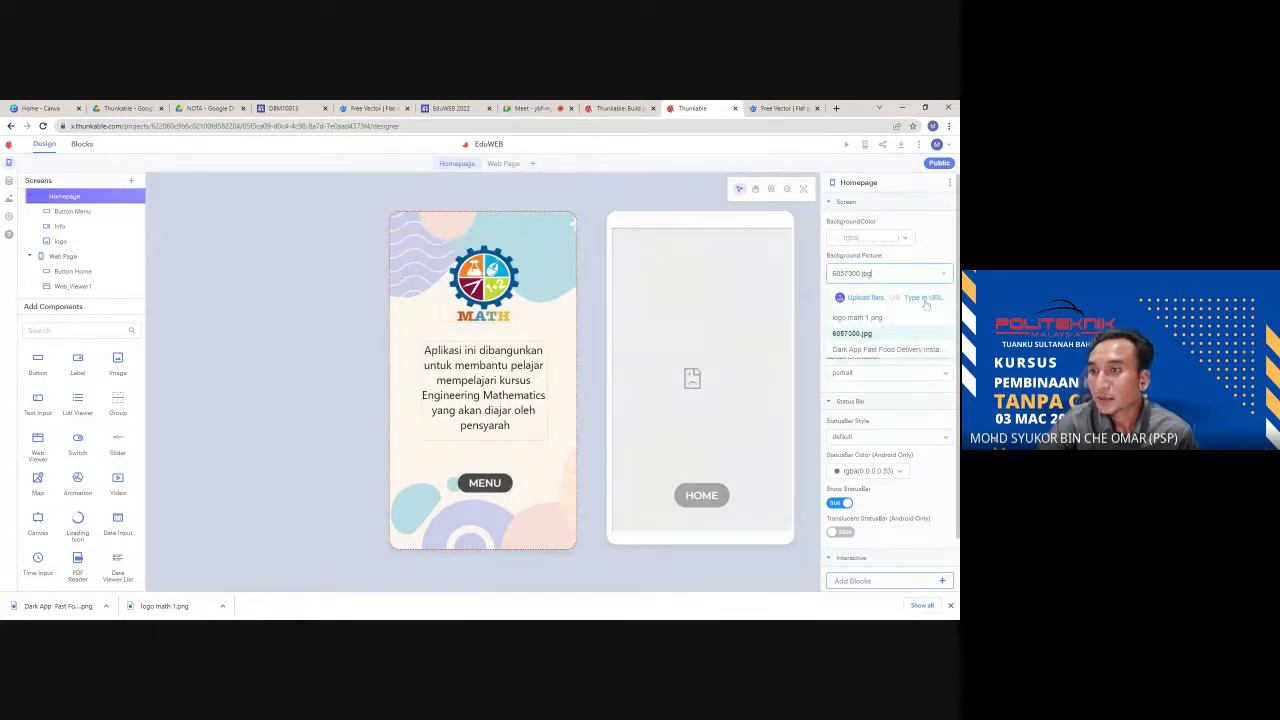
pyautogui.click(923, 297)
pyautogui.hotkey('ctrl', 'v')
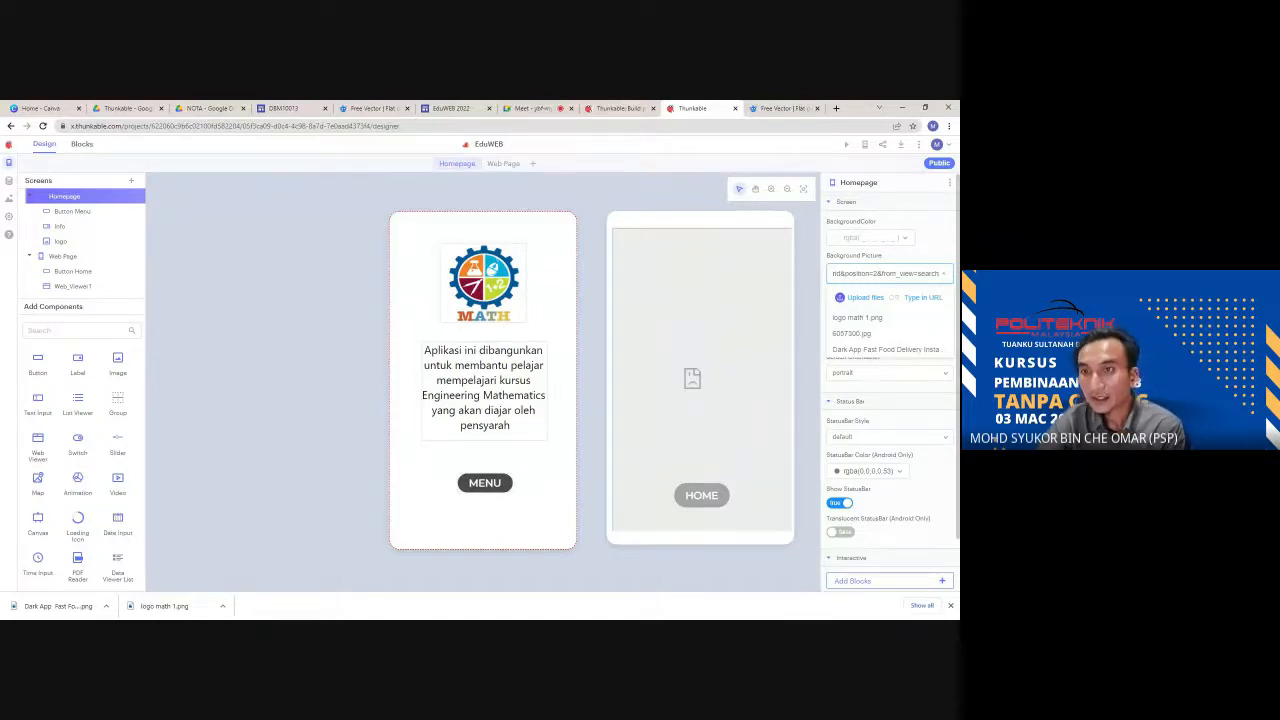
pyautogui.press('Left')
pyautogui.press('Left')
pyautogui.press('Left')
pyautogui.press('Left')
pyautogui.press('Left')
pyautogui.press('Left')
pyautogui.press('Left')
pyautogui.press('Left')
pyautogui.press('Left')
pyautogui.press('Left')
pyautogui.press('Left')
pyautogui.press('Left')
pyautogui.press('Left')
pyautogui.press('Left')
pyautogui.press('Left')
pyautogui.press('Left')
pyautogui.press('Left')
pyautogui.press('Left')
pyautogui.press('Left')
pyautogui.press('Left')
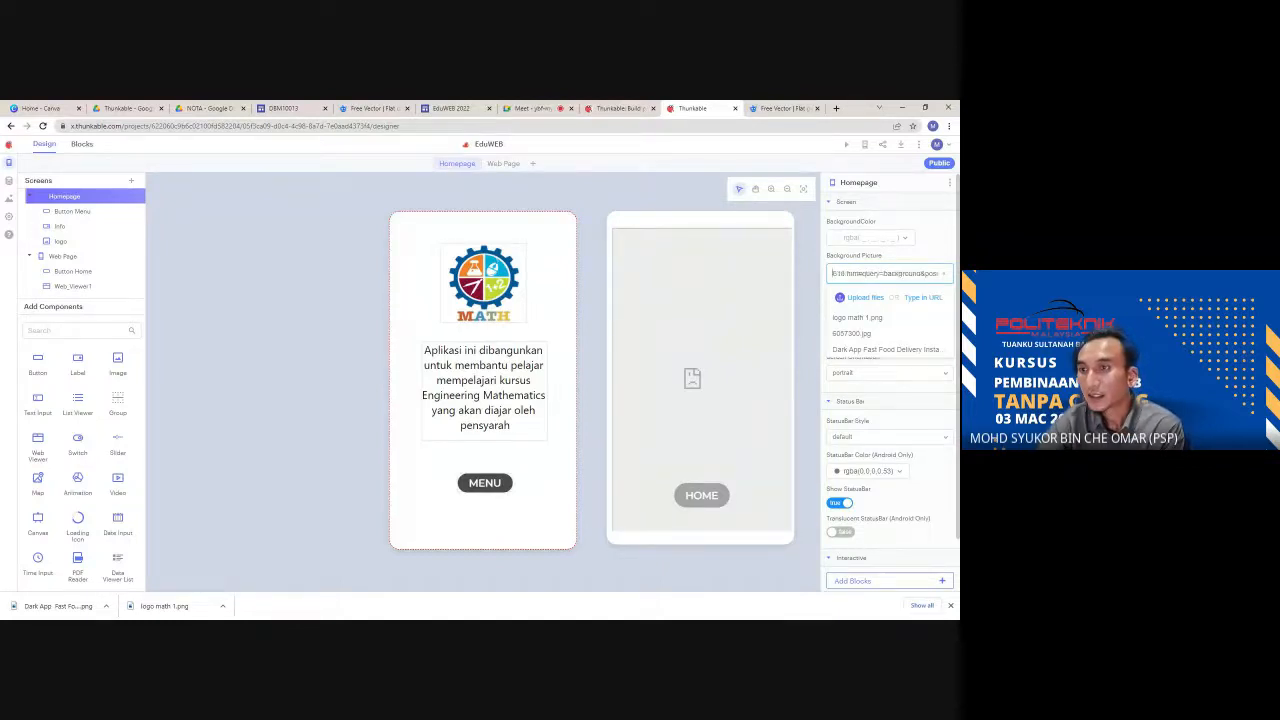
pyautogui.press('Left')
pyautogui.press('Left')
pyautogui.press('Left')
pyautogui.press('Left')
pyautogui.press('Left')
pyautogui.press('Left')
pyautogui.press('Left')
pyautogui.press('Left')
pyautogui.press('Left')
pyautogui.press('Left')
pyautogui.press('Left')
pyautogui.press('Left')
pyautogui.press('Left')
pyautogui.press('Left')
pyautogui.press('Left')
pyautogui.press('Left')
pyautogui.press('Left')
pyautogui.press('Left')
pyautogui.press('Left')
pyautogui.press('Left')
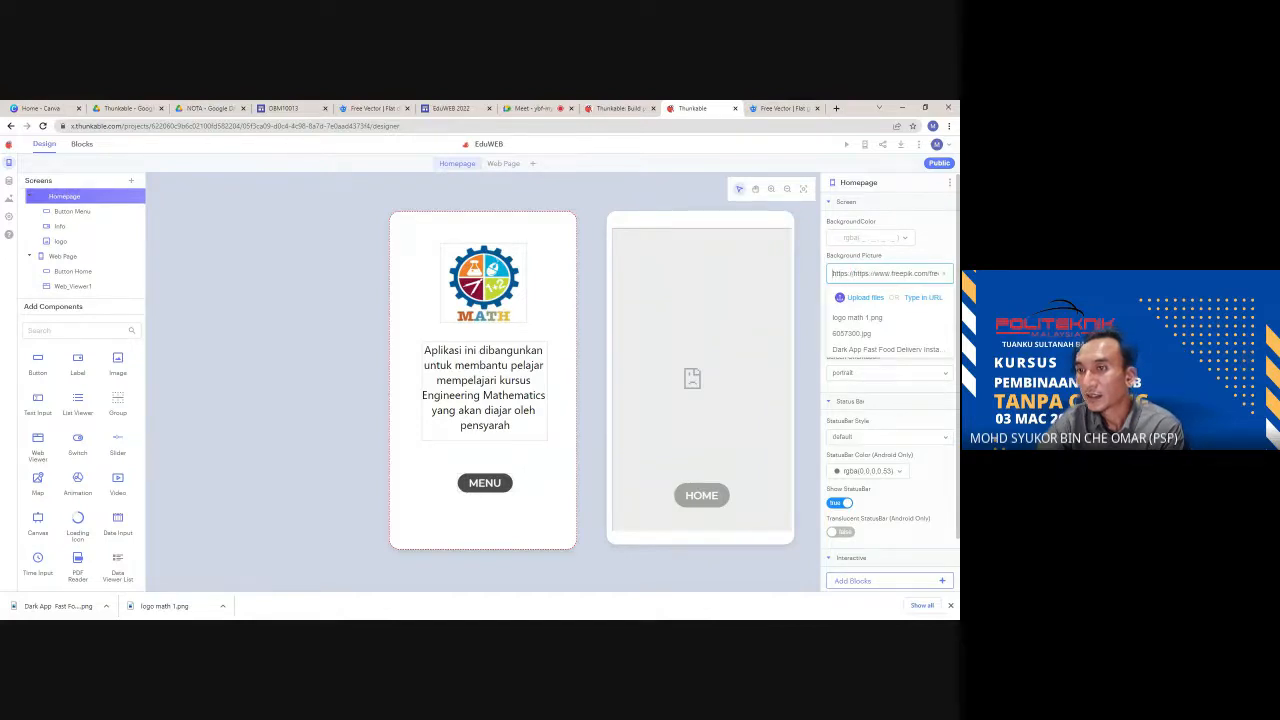
pyautogui.moveTo(855, 273); pyautogui.dragTo(831, 273)
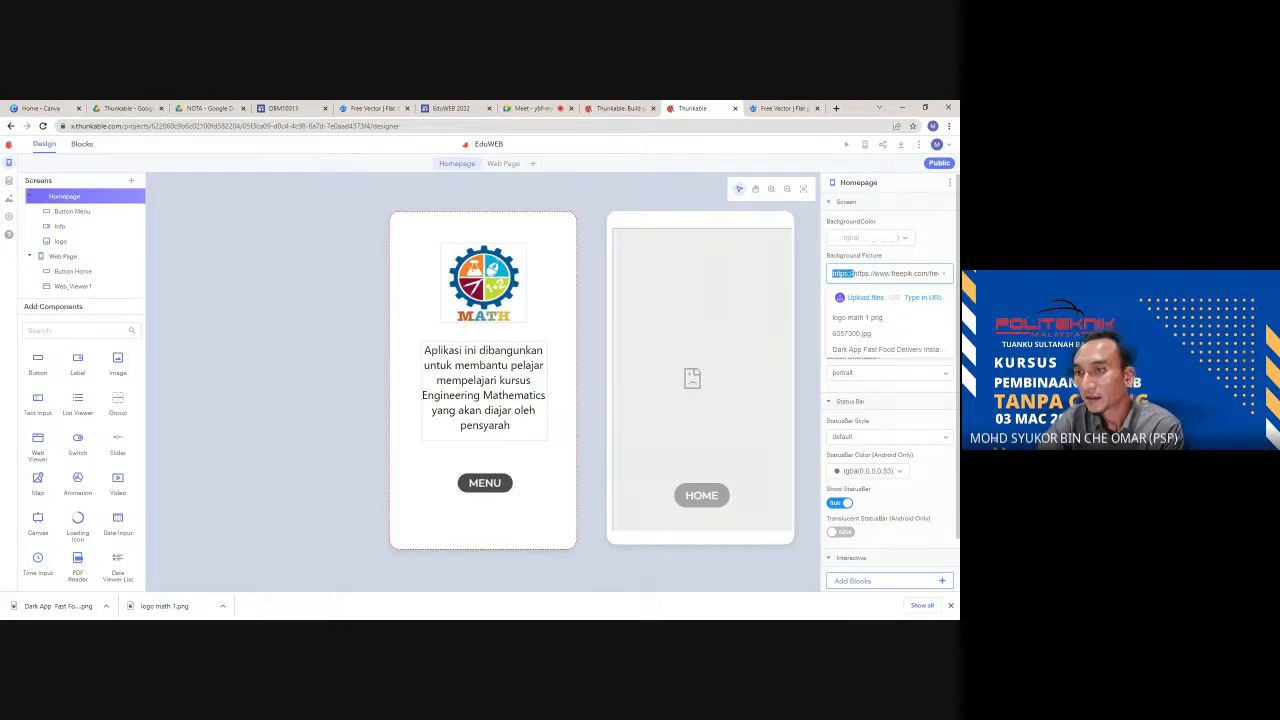
pyautogui.press('BackSpace')
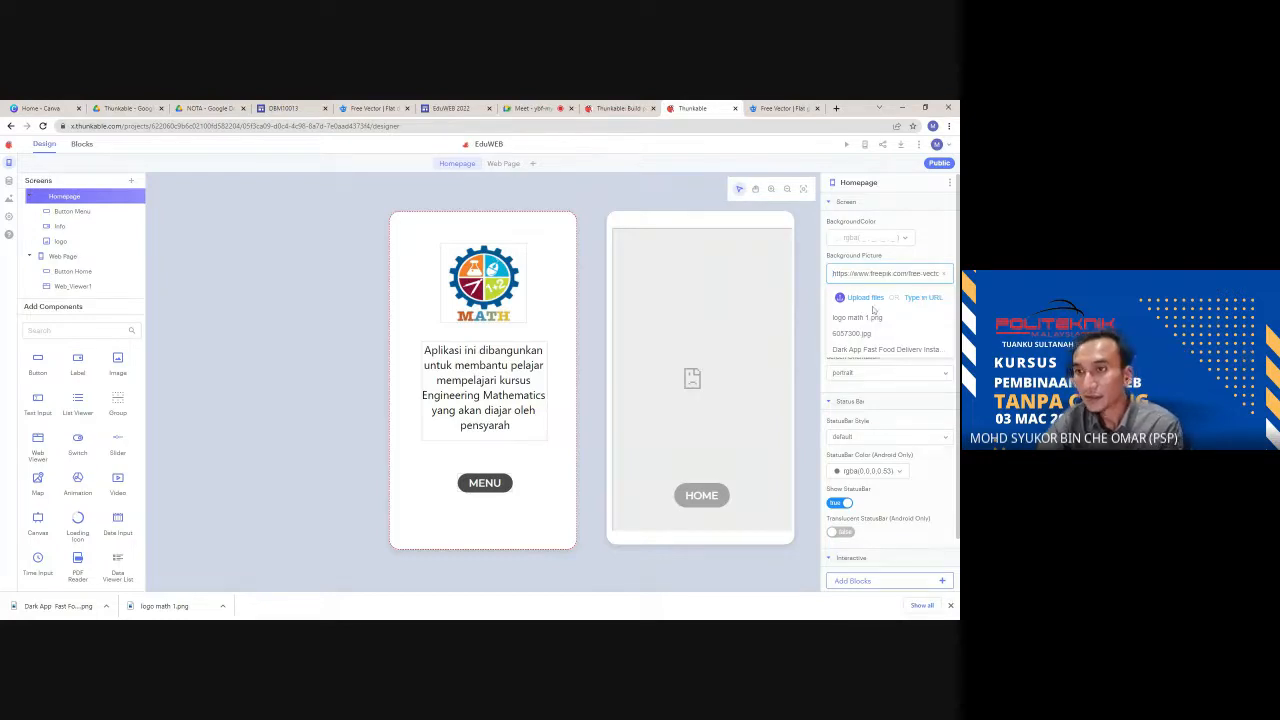
pyautogui.click(816, 281)
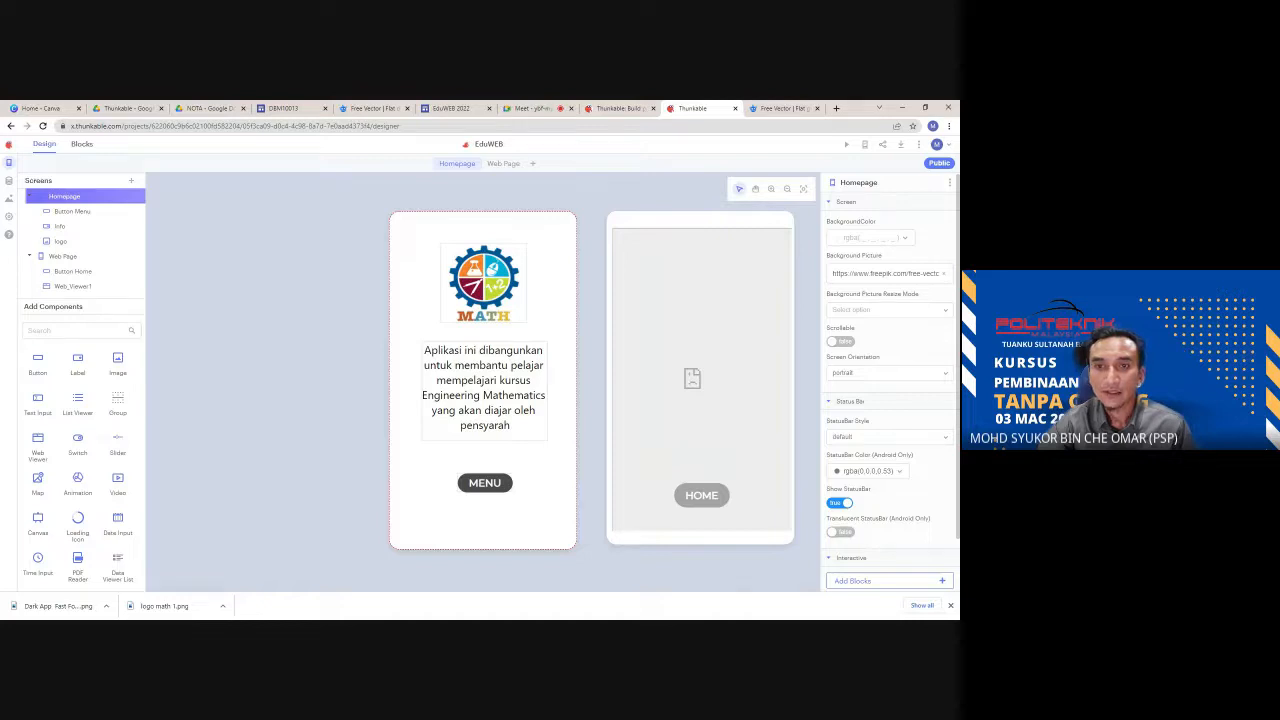
pyautogui.click(886, 274)
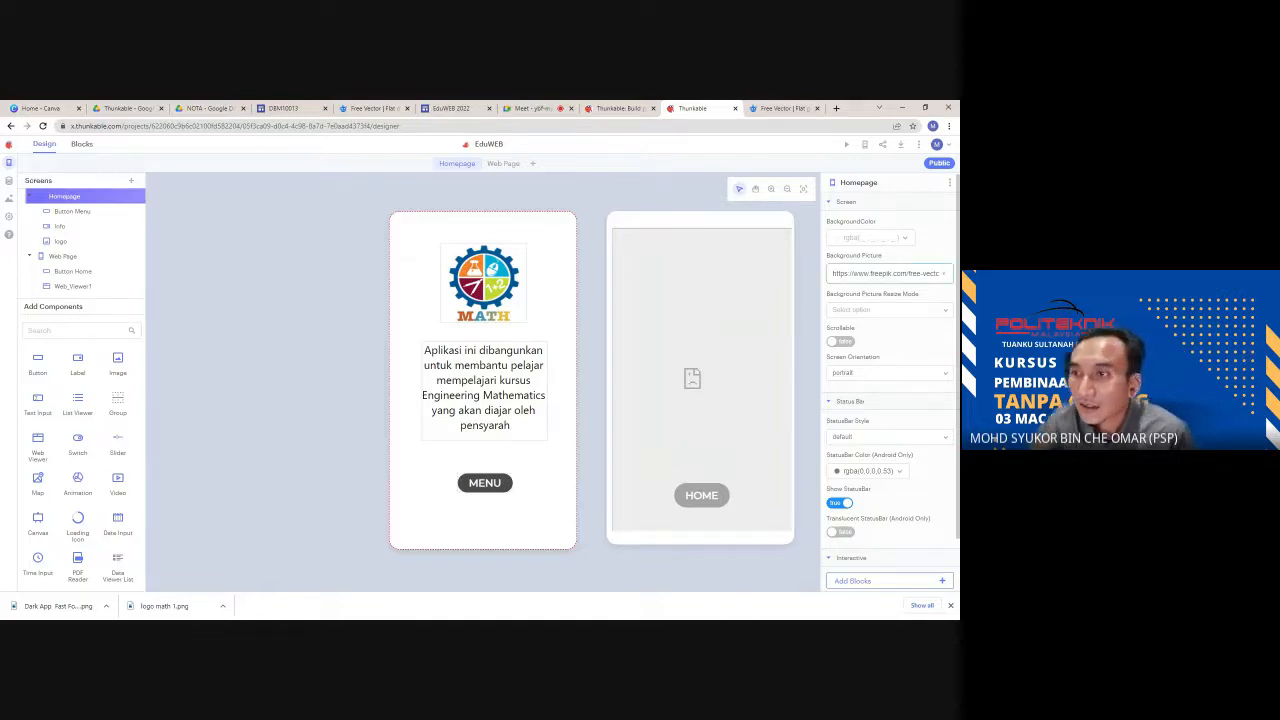
# - Set the Homepage's background picture back to 6057300.jpg
pyautogui.click(910, 274)
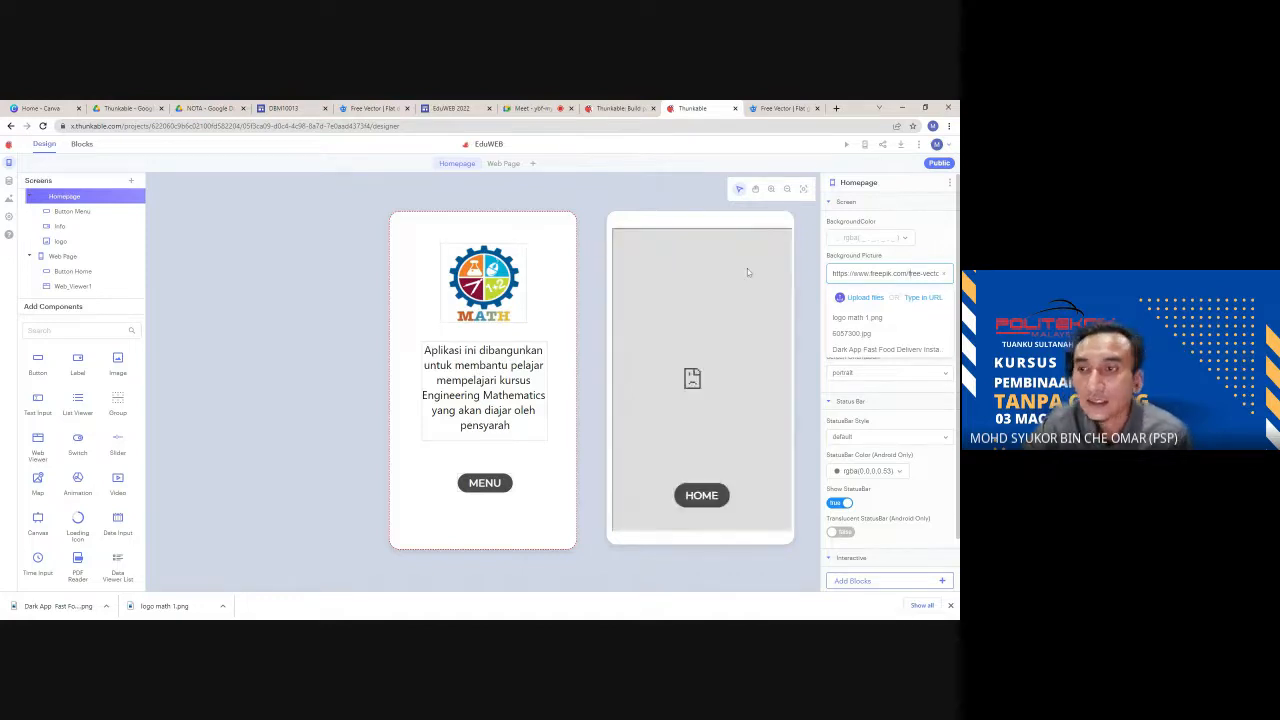
pyautogui.click(879, 336)
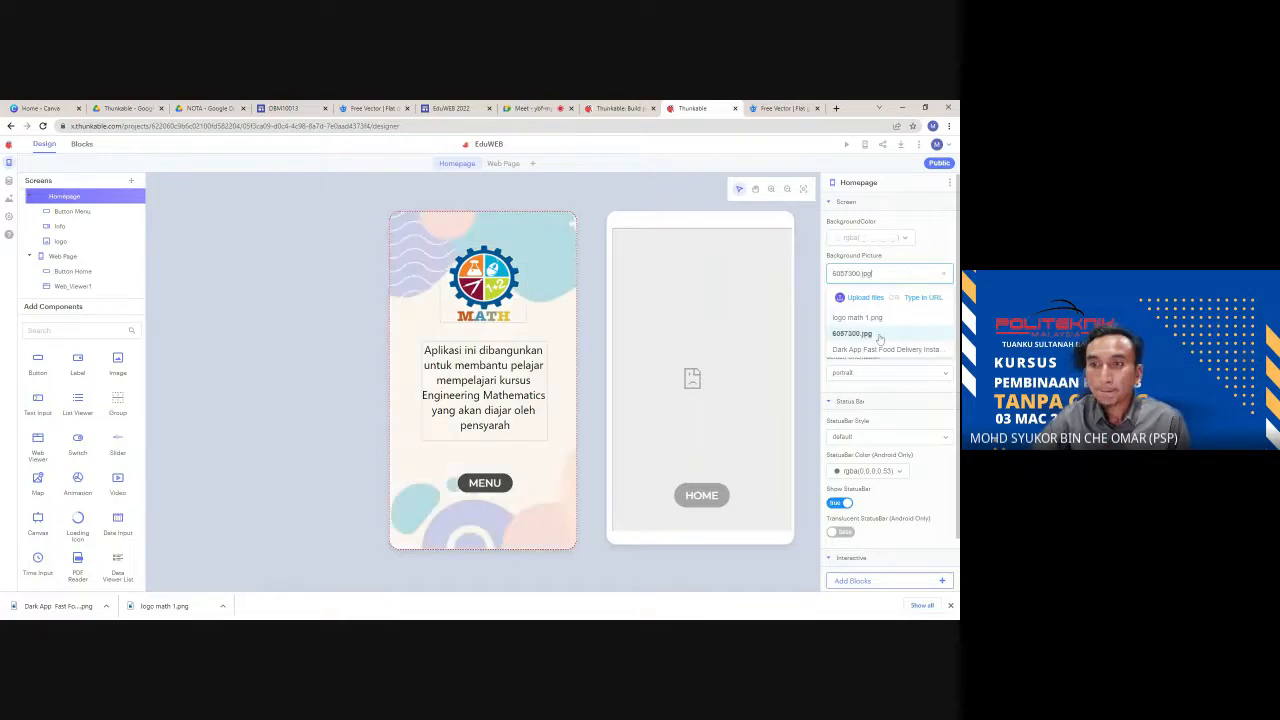
pyautogui.click(324, 259)
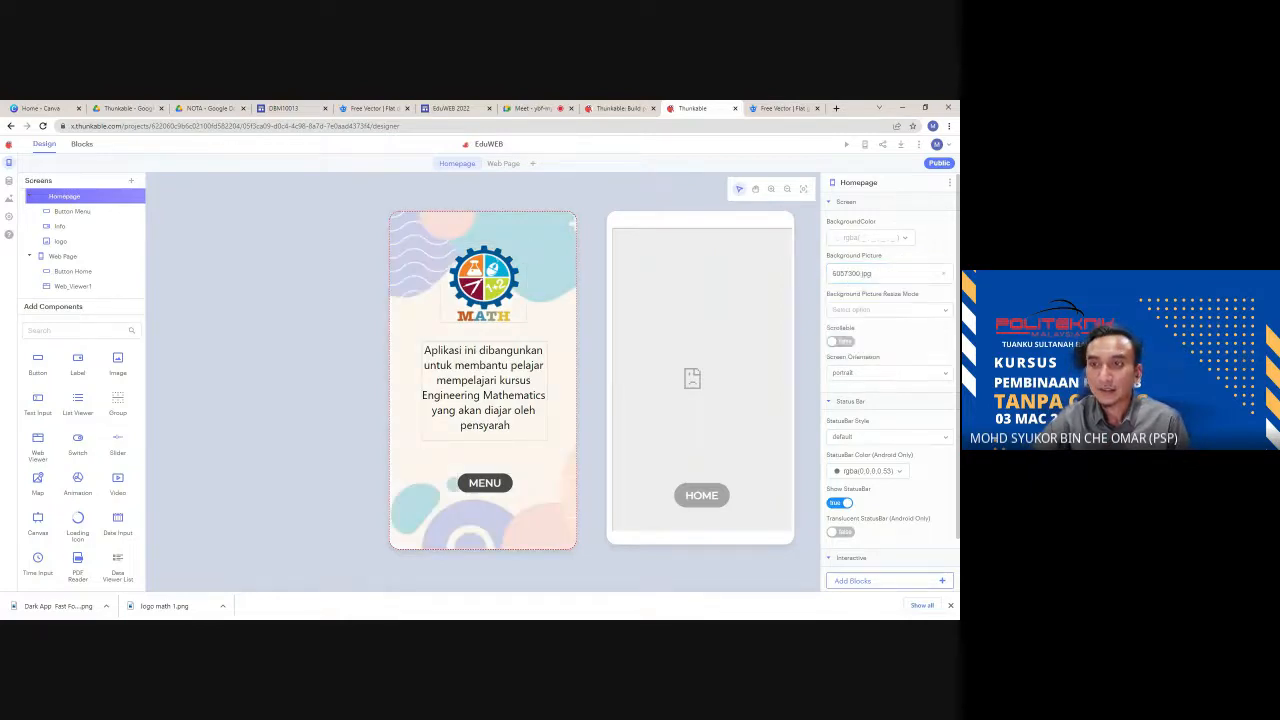
# - Download Freepik's Flat geometric background vector for free, and close the attribution reminder and the image preview
pyautogui.click(783, 108)
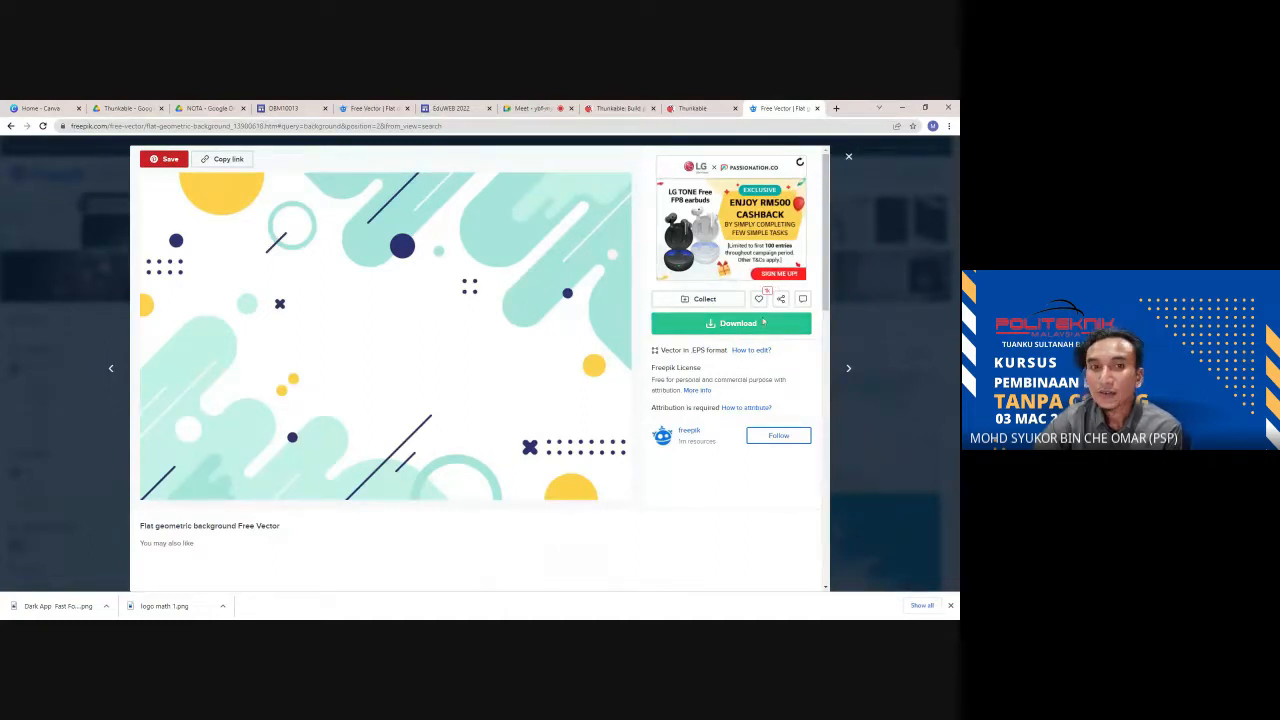
pyautogui.click(739, 325)
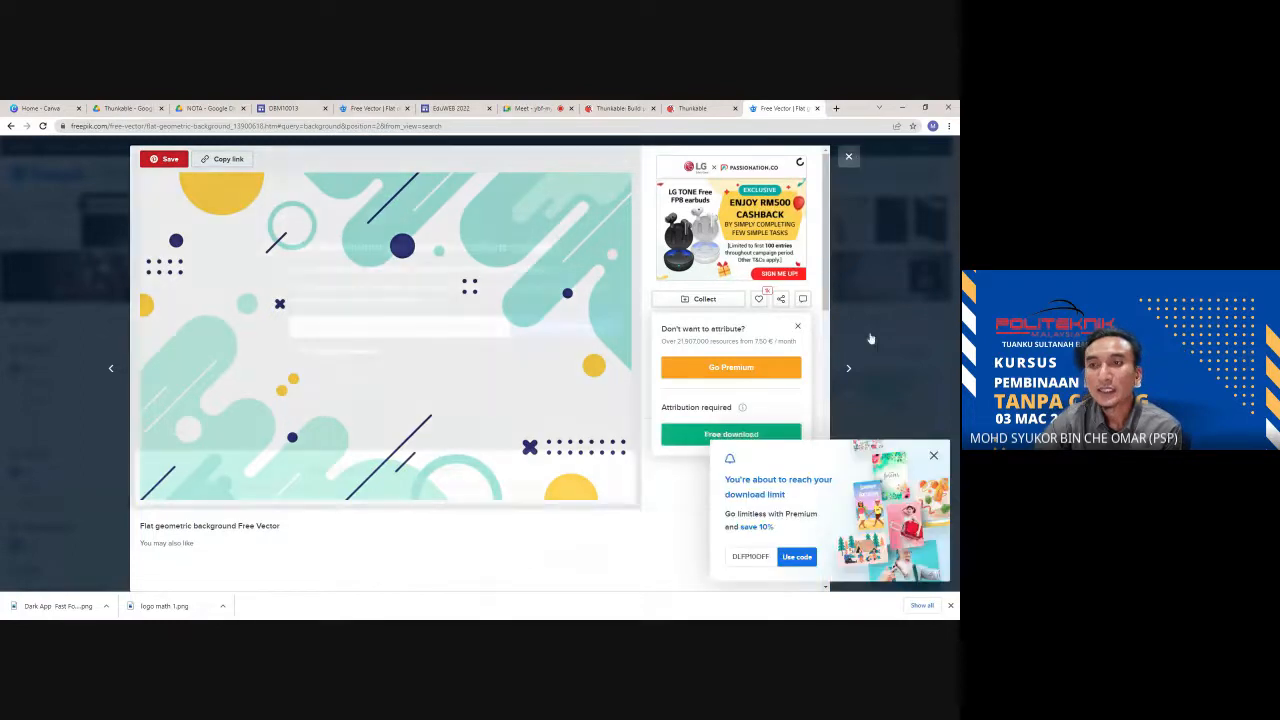
pyautogui.click(933, 455)
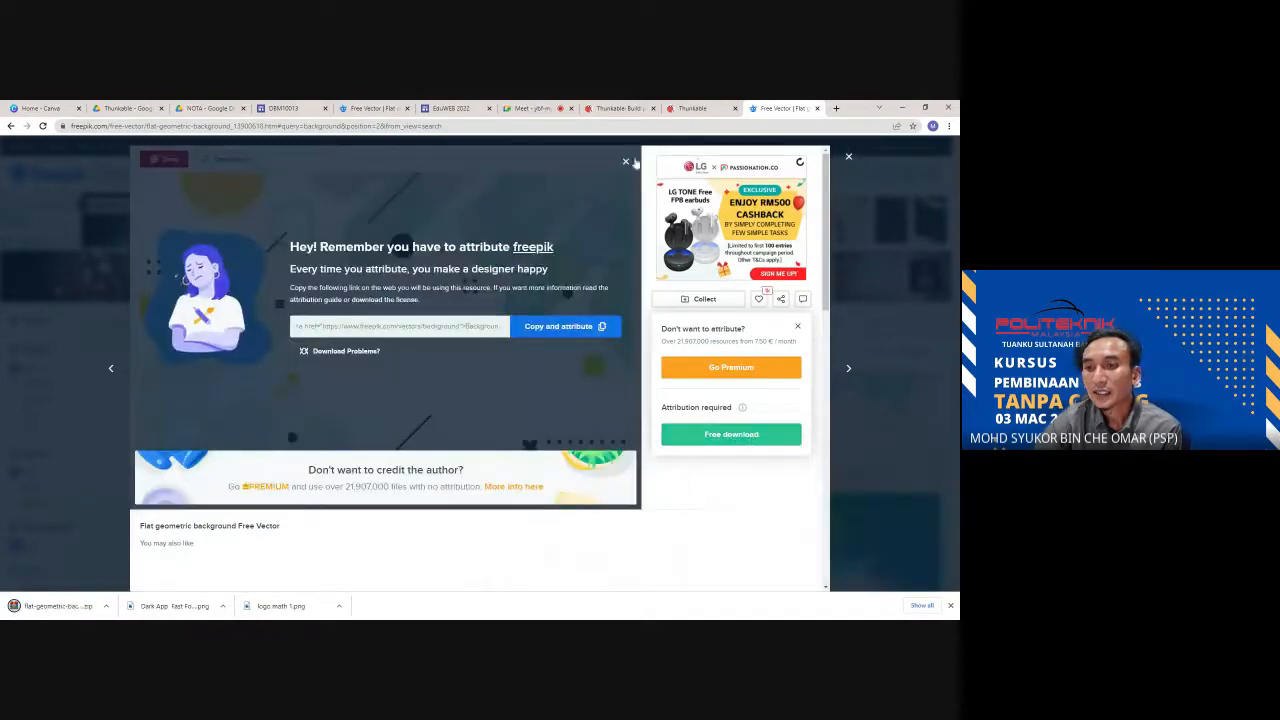
pyautogui.click(627, 162)
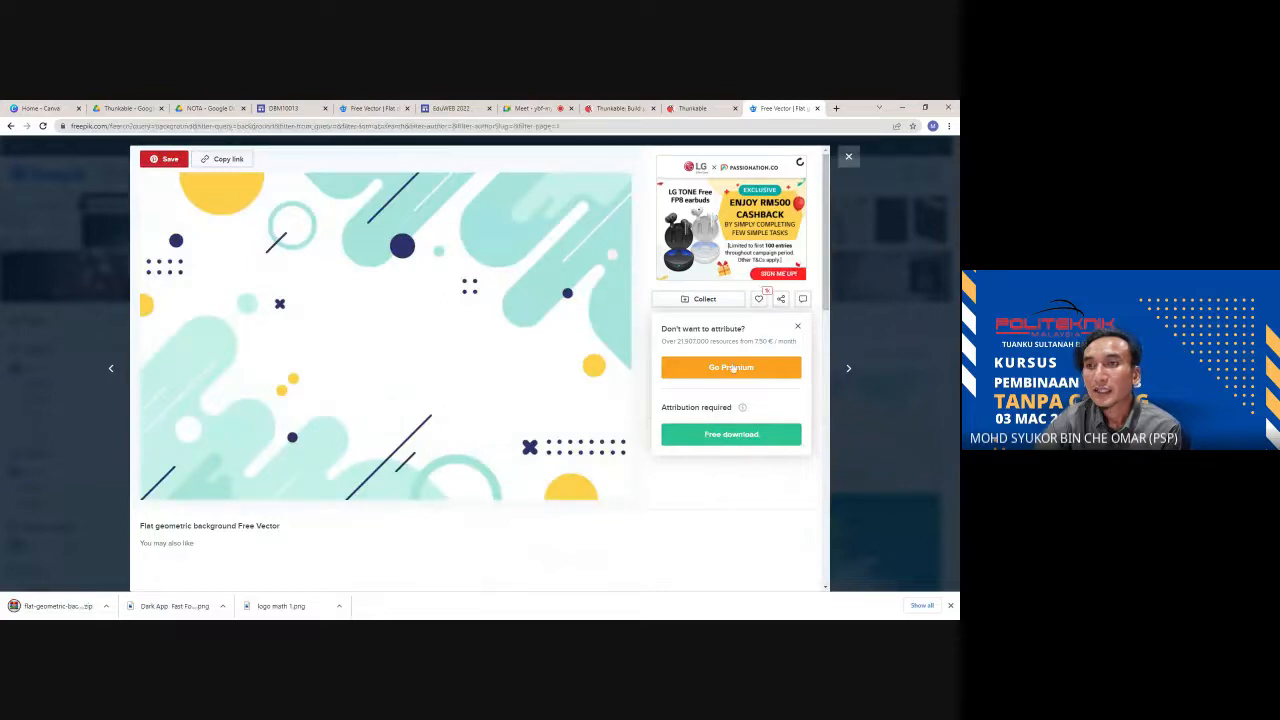
pyautogui.press('Escape')
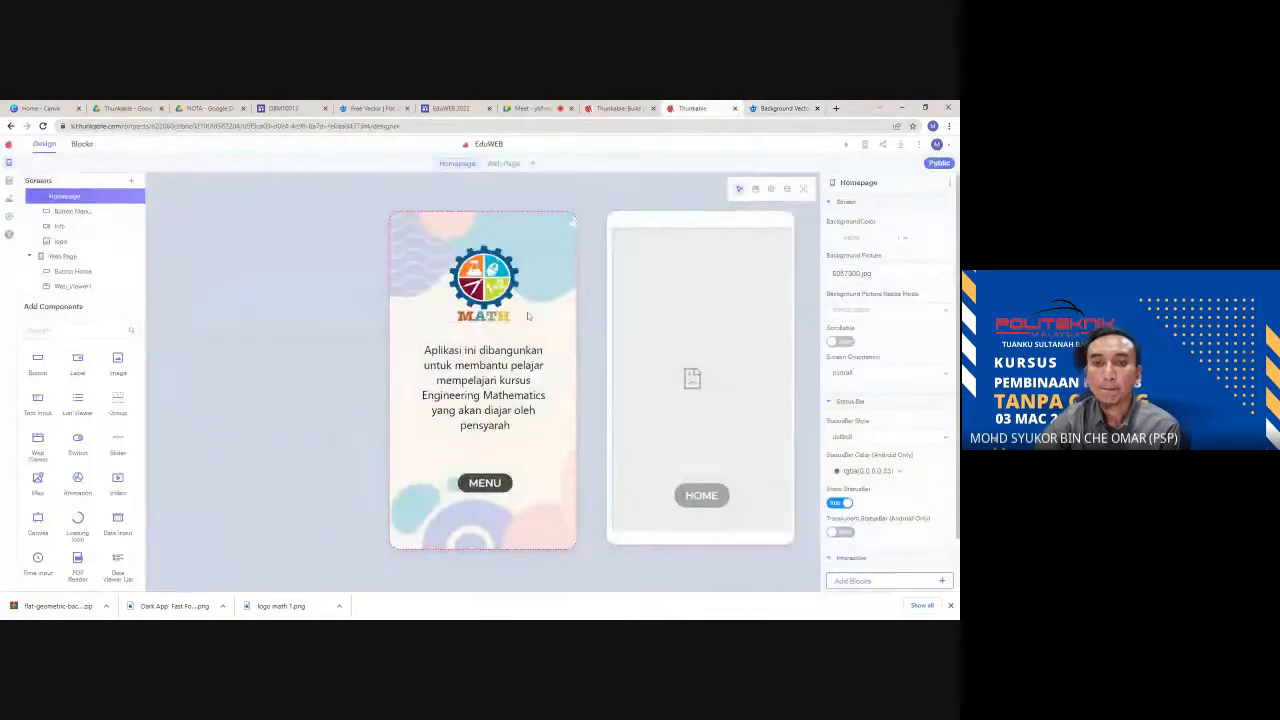
# - Upload 5291450.jpg as the Homepage's background picture, and switch the background to the Dark App Fast Food Delivery image
pyautogui.click(878, 273)
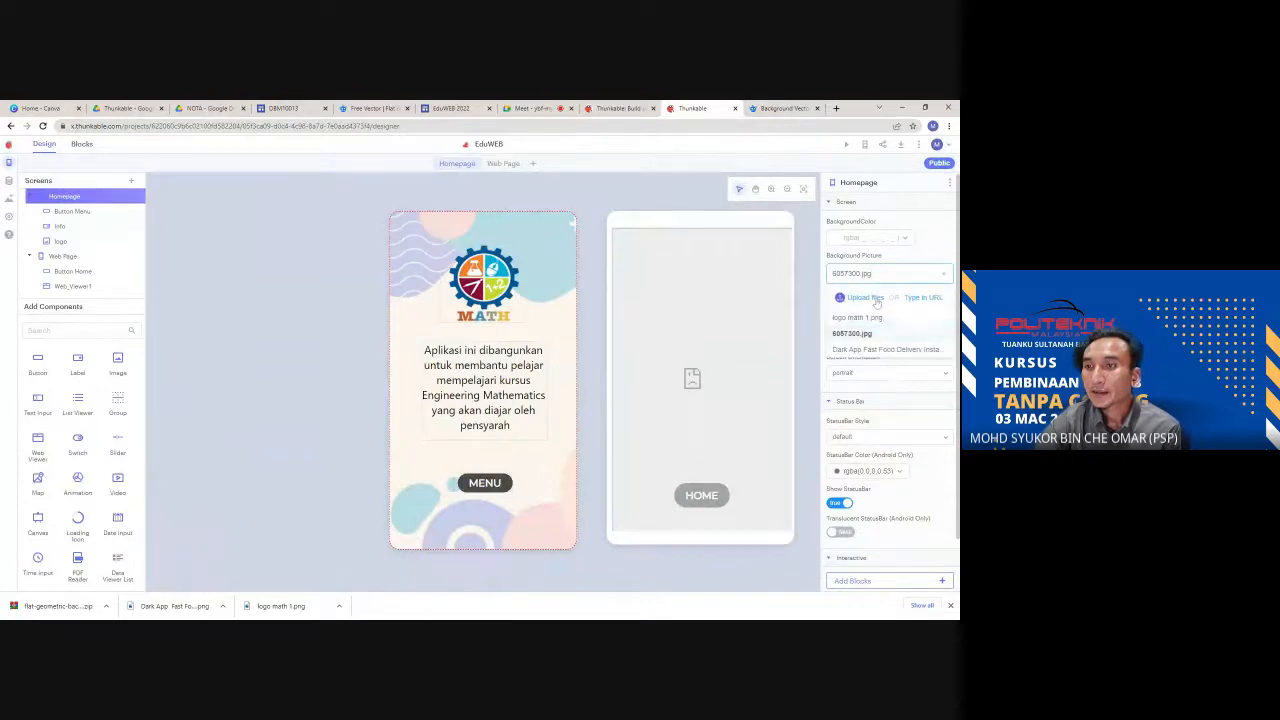
pyautogui.click(876, 299)
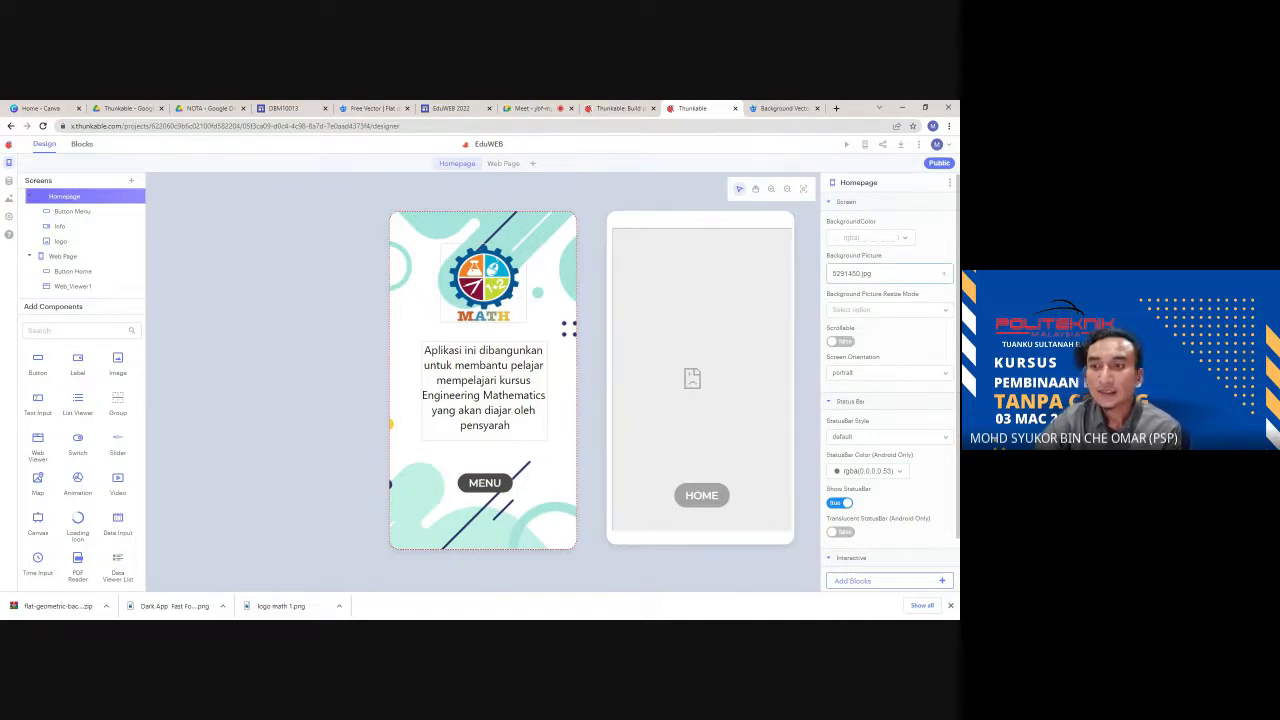
pyautogui.click(878, 273)
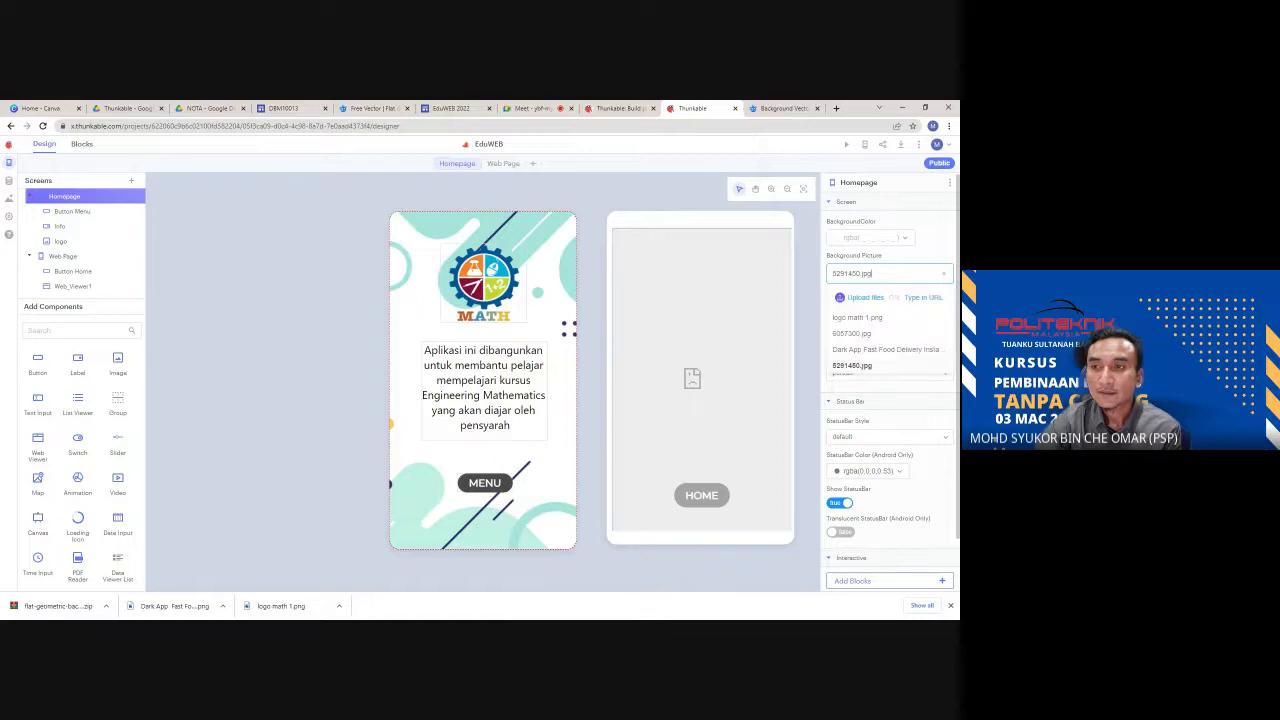
pyautogui.click(873, 350)
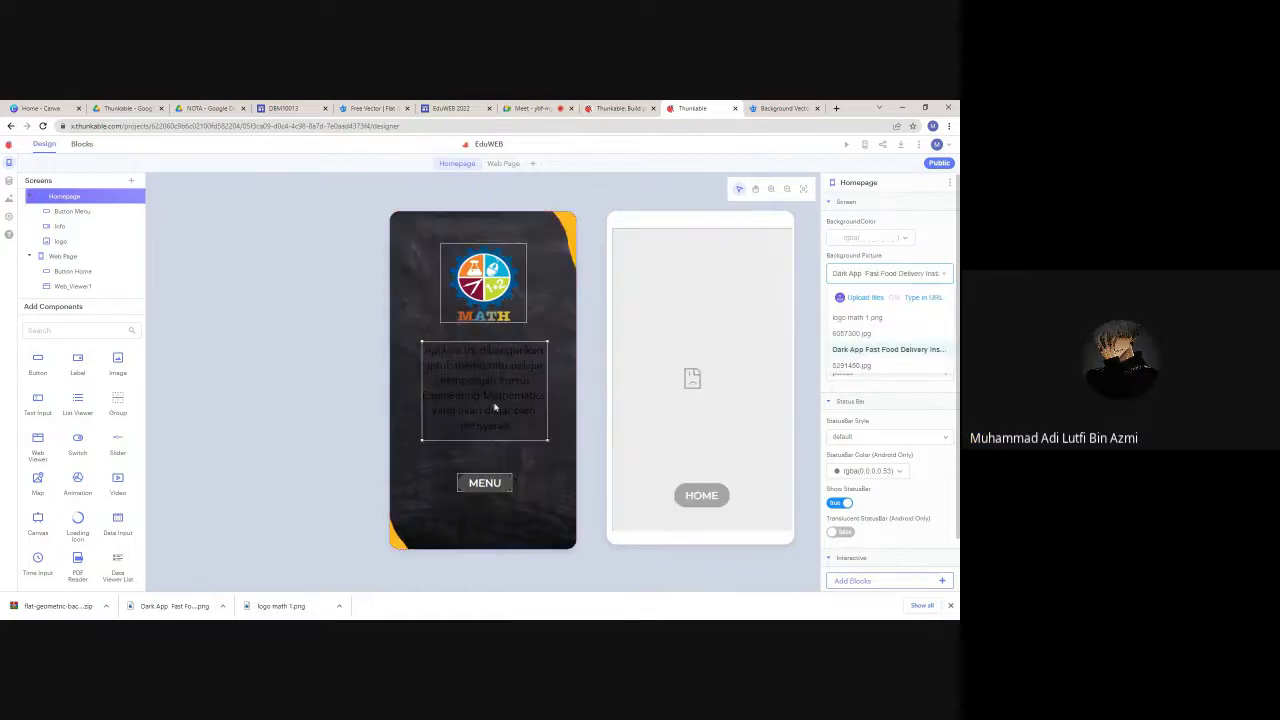
# - Set the text color of the Homepage's Info label to white, rgba(255, 255, 255, 1)
pyautogui.click(536, 378)
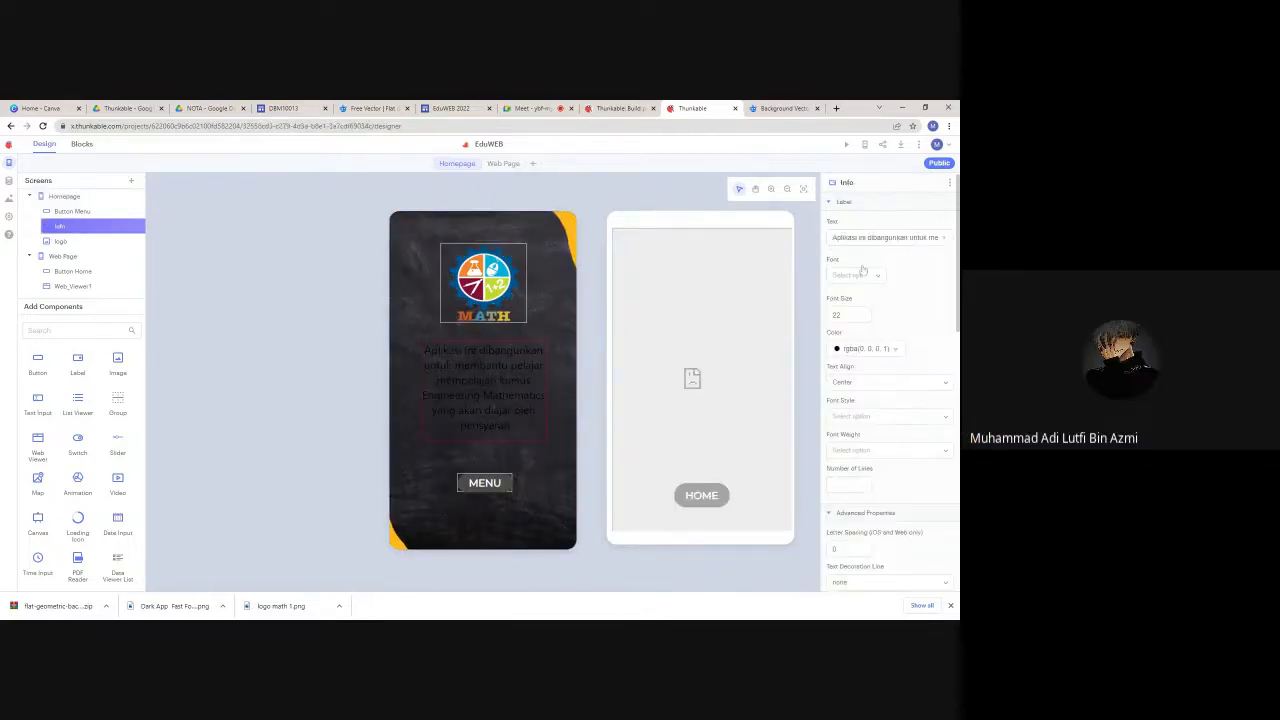
pyautogui.click(852, 348)
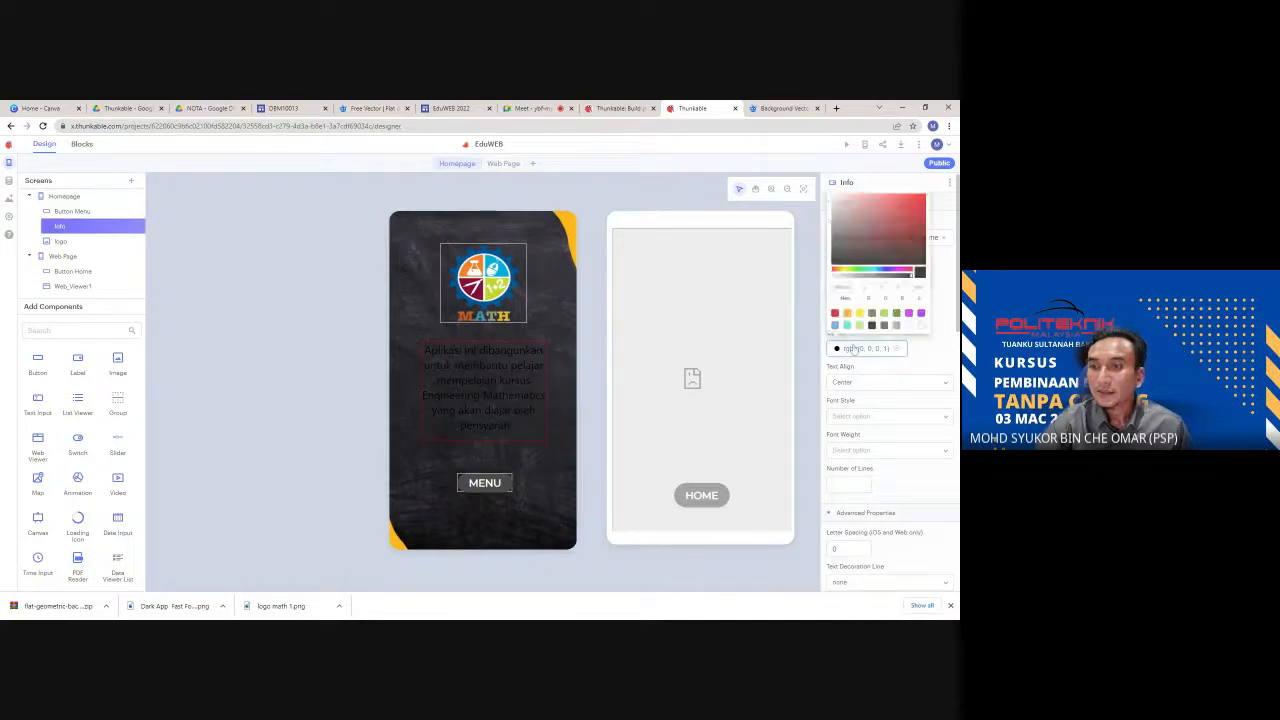
pyautogui.click(914, 326)
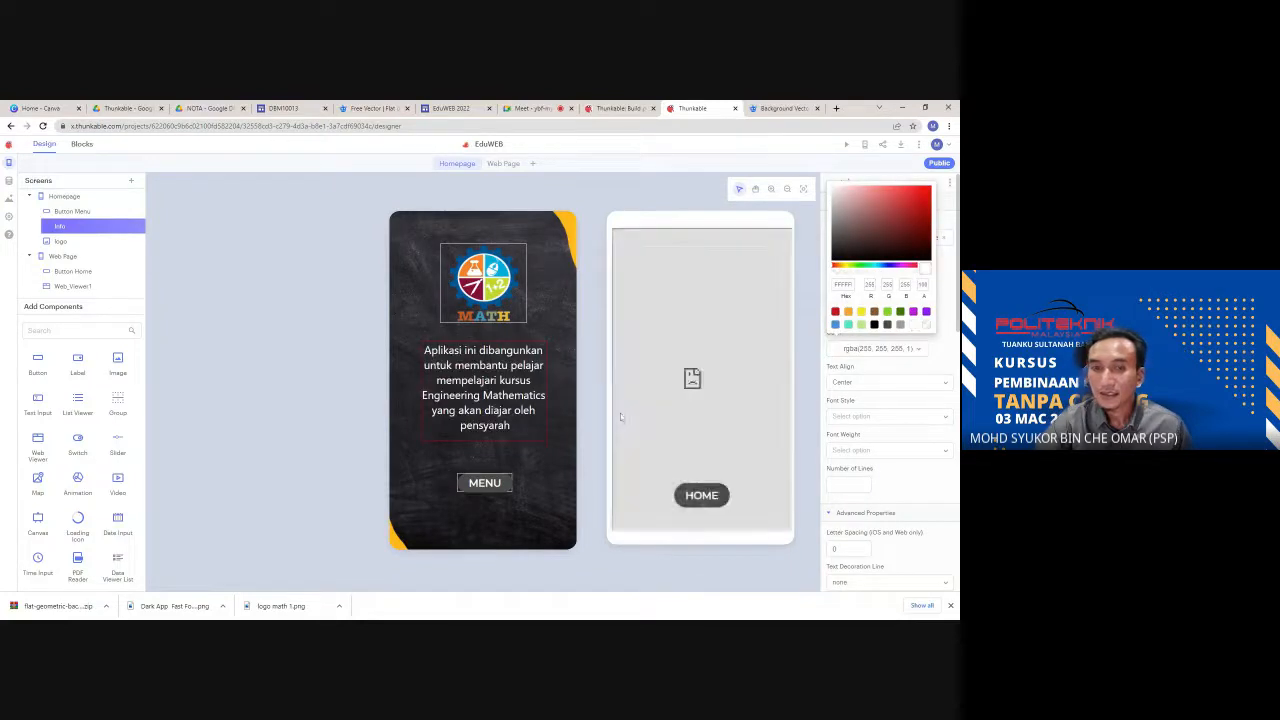
pyautogui.click(299, 339)
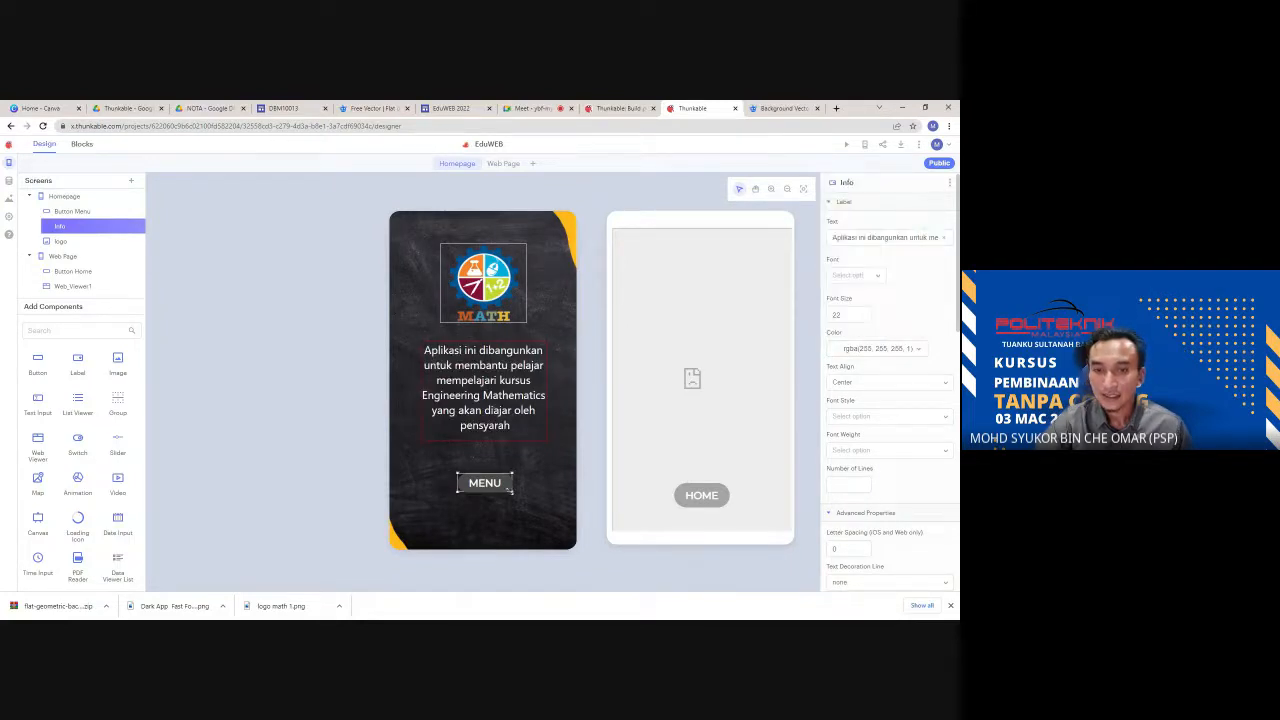
# - Try black and light green as the MENU button's background color, and settle on yellow, rgba(248, 231, 28, 1)
pyautogui.click(485, 483)
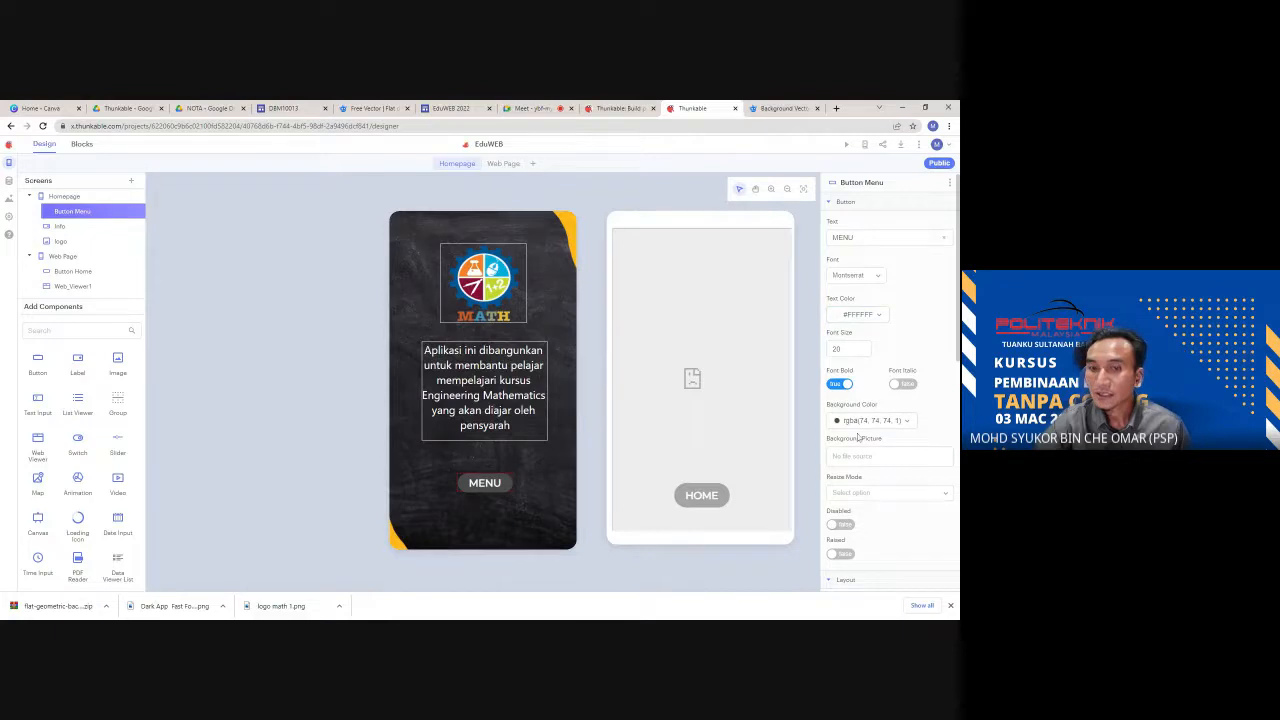
pyautogui.scroll(-1, 858, 455)
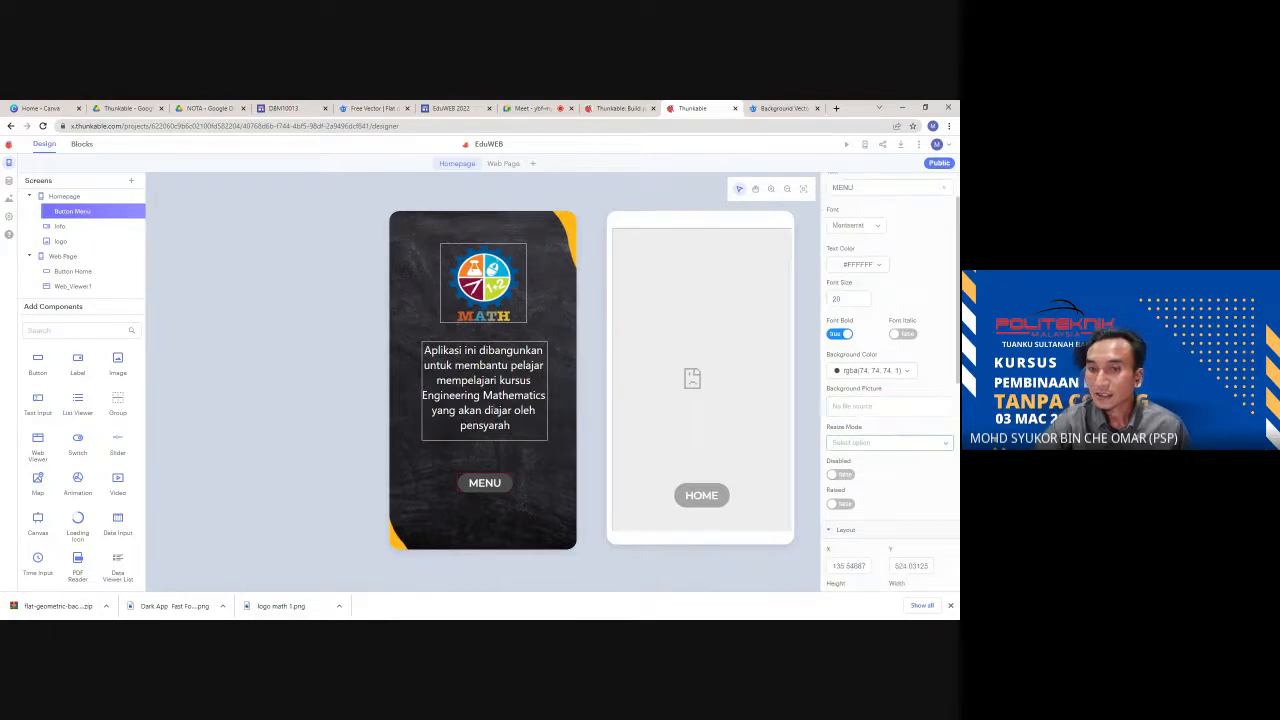
pyautogui.scroll(-1, 858, 455)
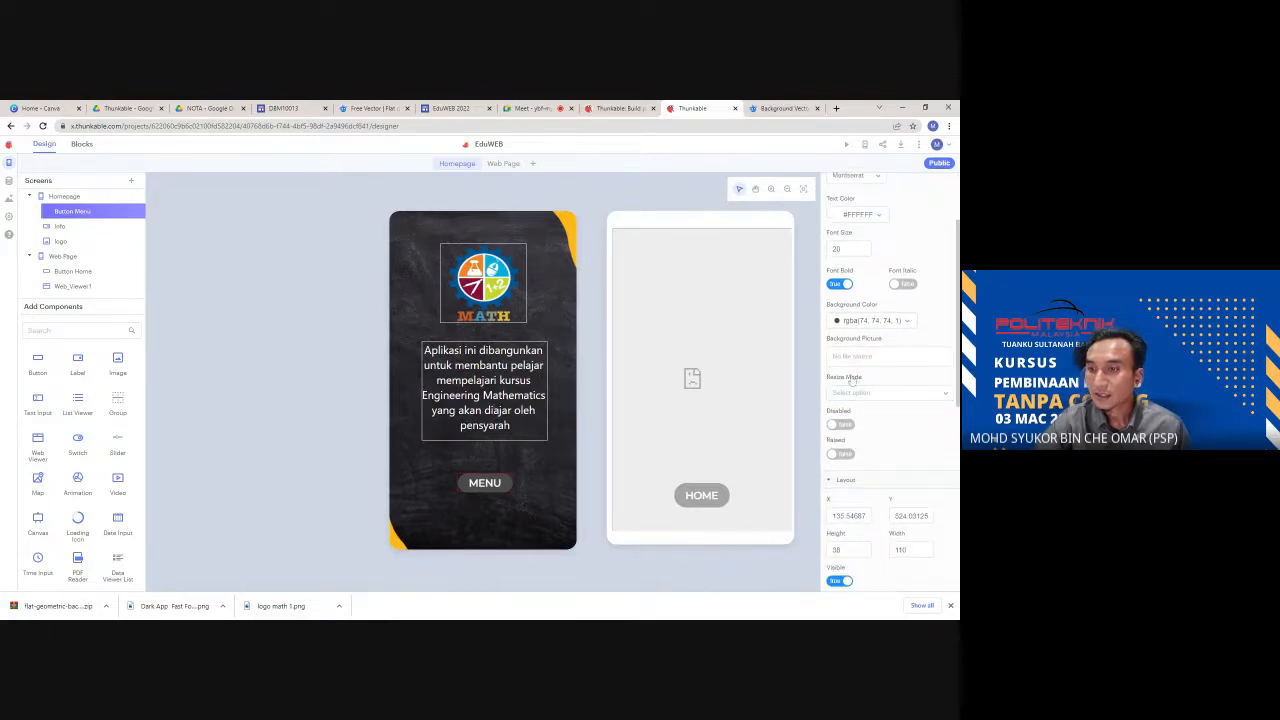
pyautogui.click(857, 323)
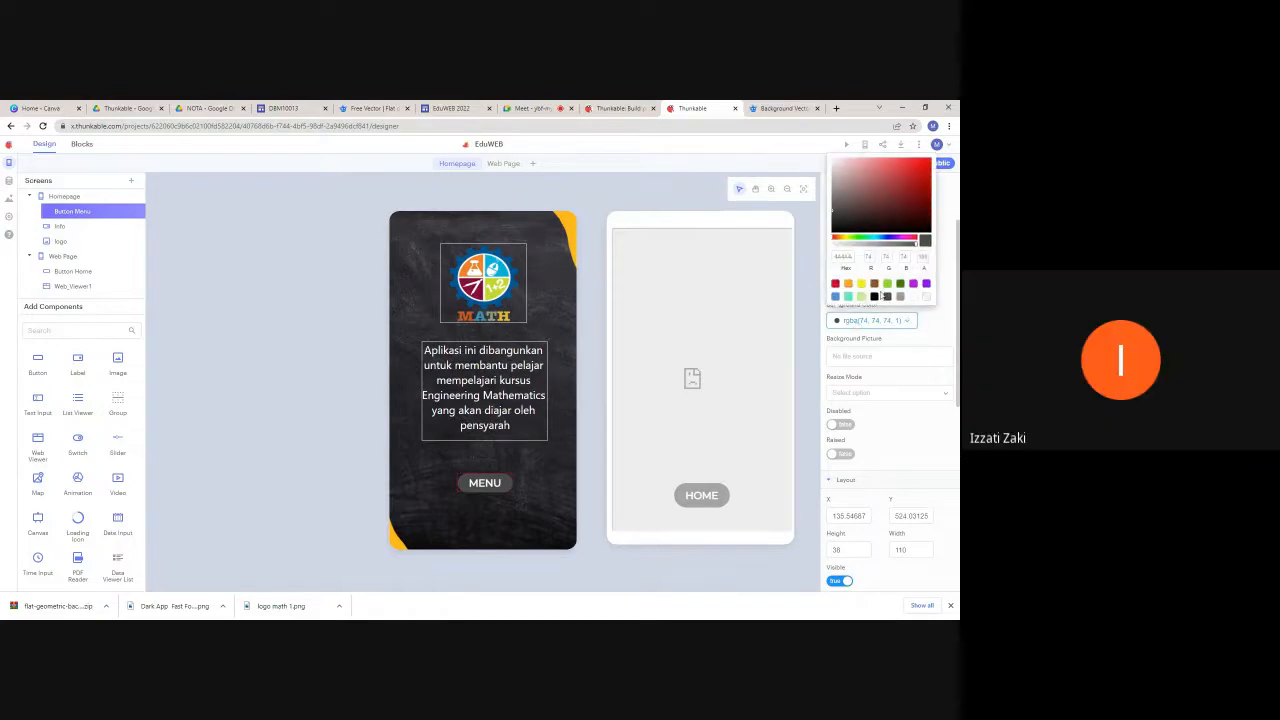
pyautogui.click(875, 296)
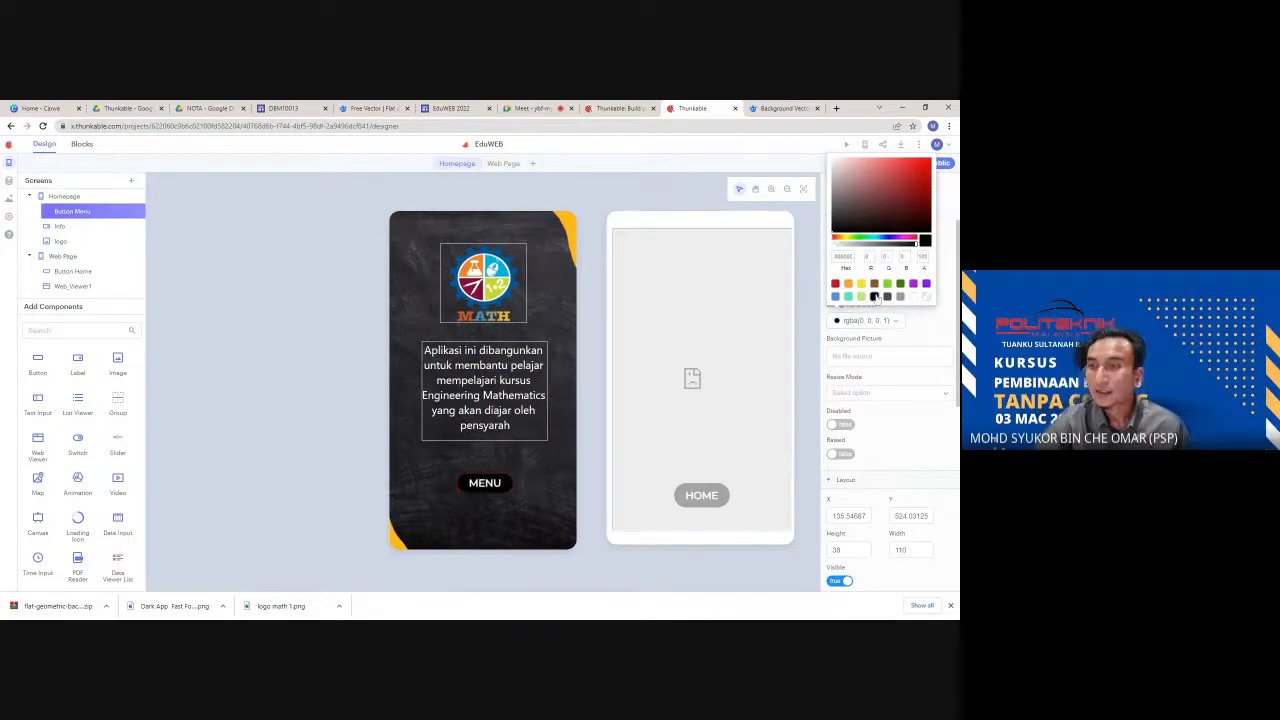
pyautogui.click(860, 296)
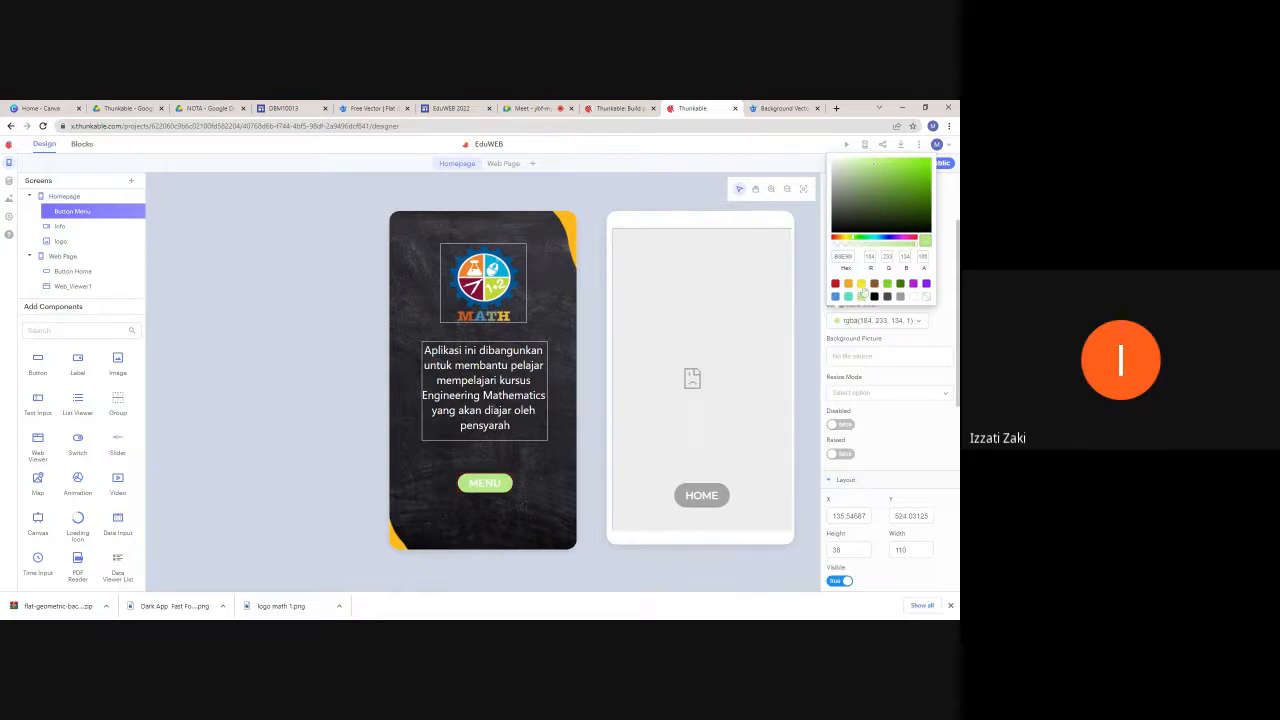
pyautogui.click(862, 286)
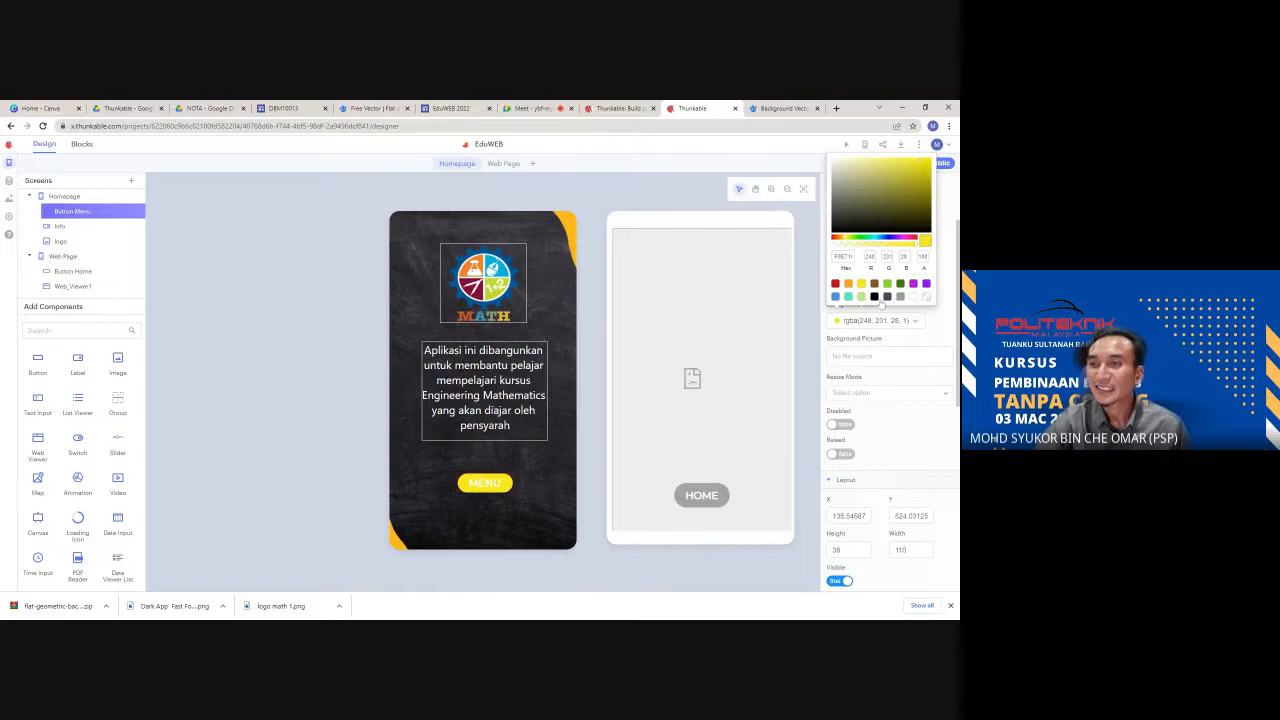
pyautogui.click(892, 333)
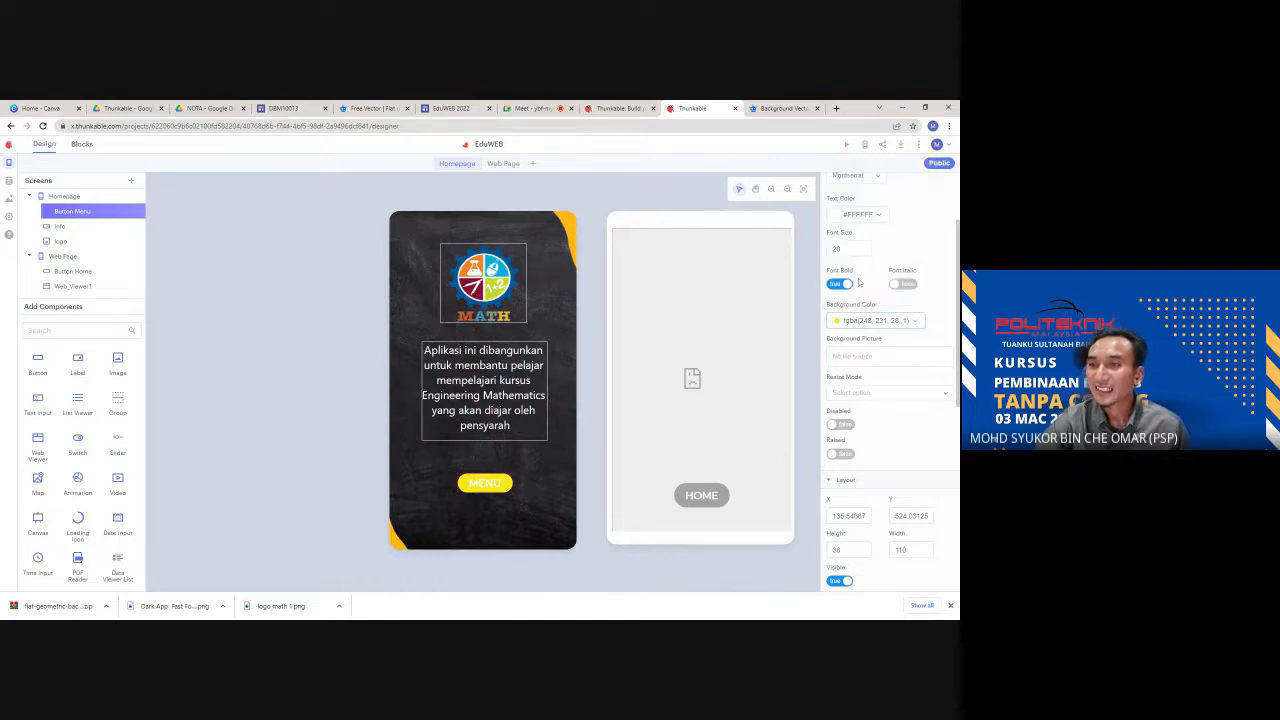
# - Set the MENU button's text color to black, rgba(0, 0, 0, 1)
pyautogui.scroll(2, 890, 330)
pyautogui.click(850, 316)
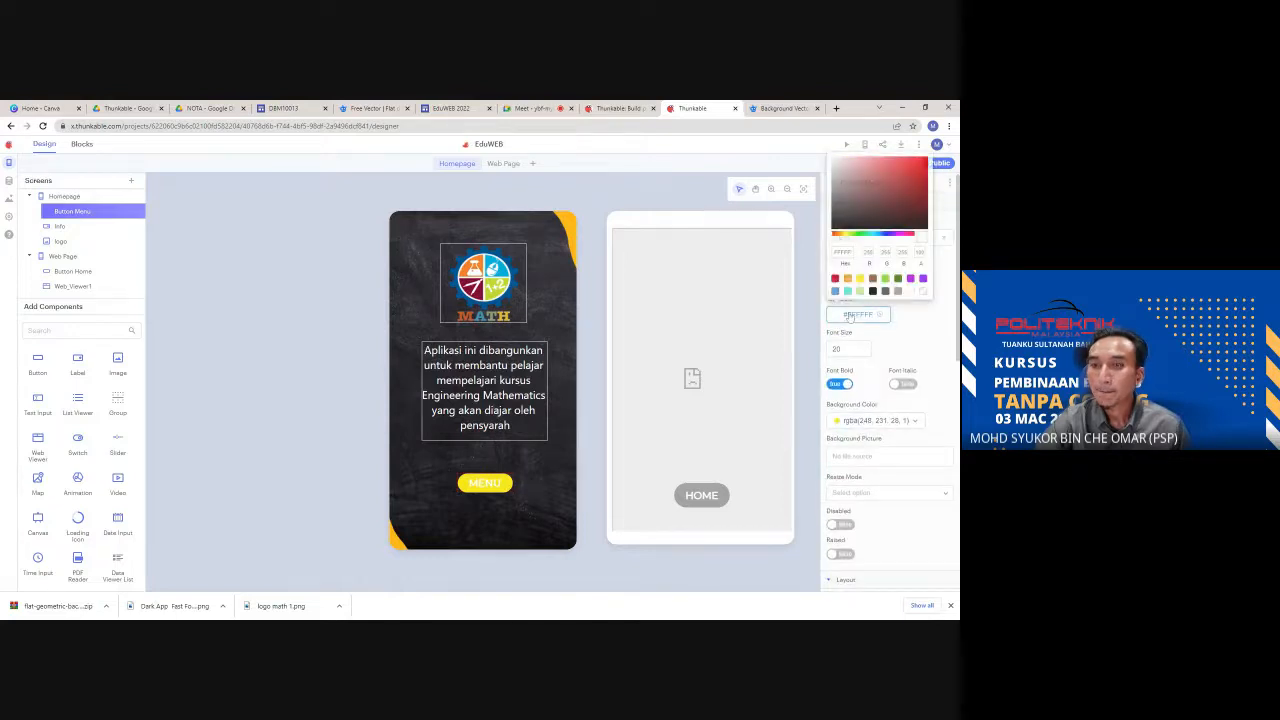
pyautogui.click(874, 290)
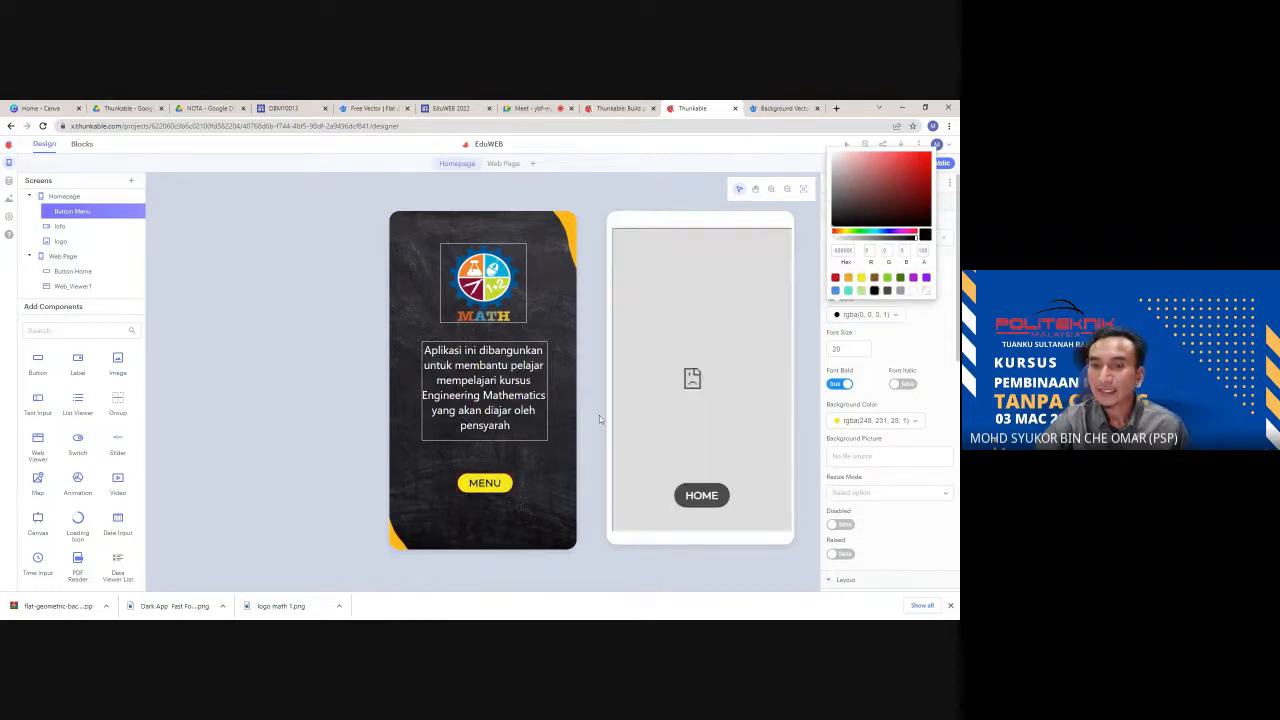
# - Try orange, rgba(245, 166, 35, 1), as the MENU button's background color, and return it to yellow
pyautogui.click(888, 421)
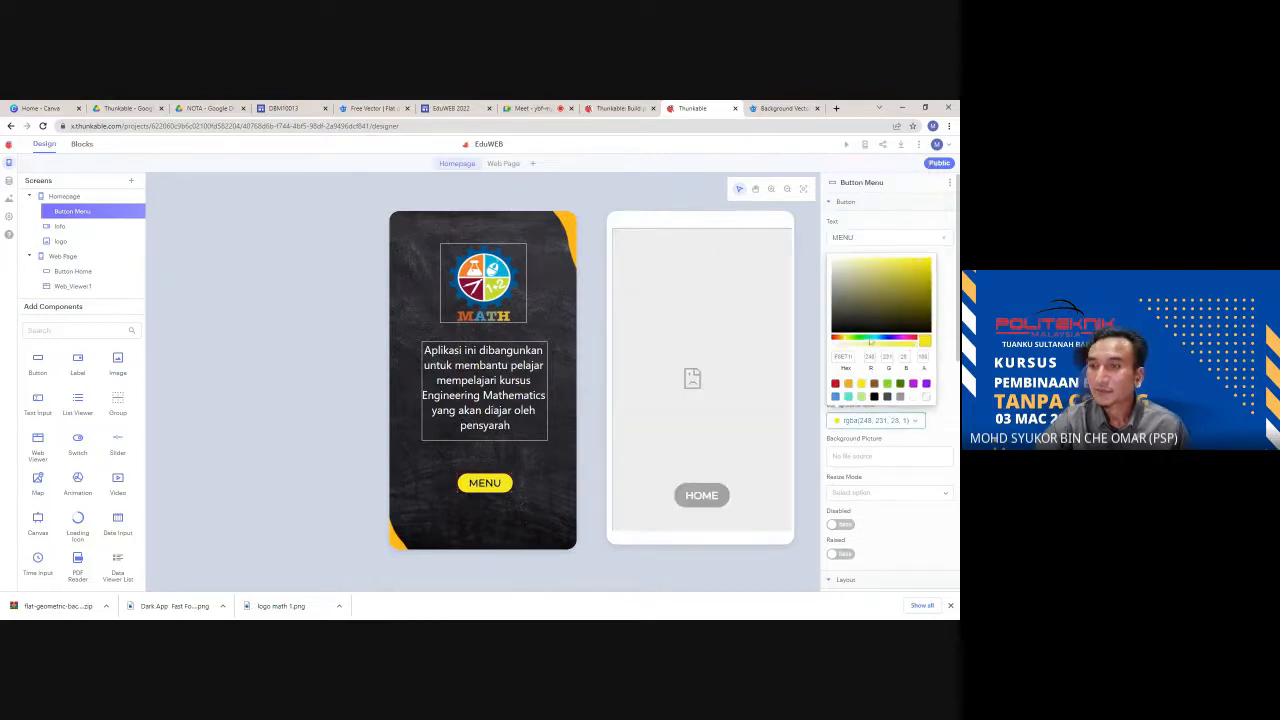
pyautogui.click(848, 383)
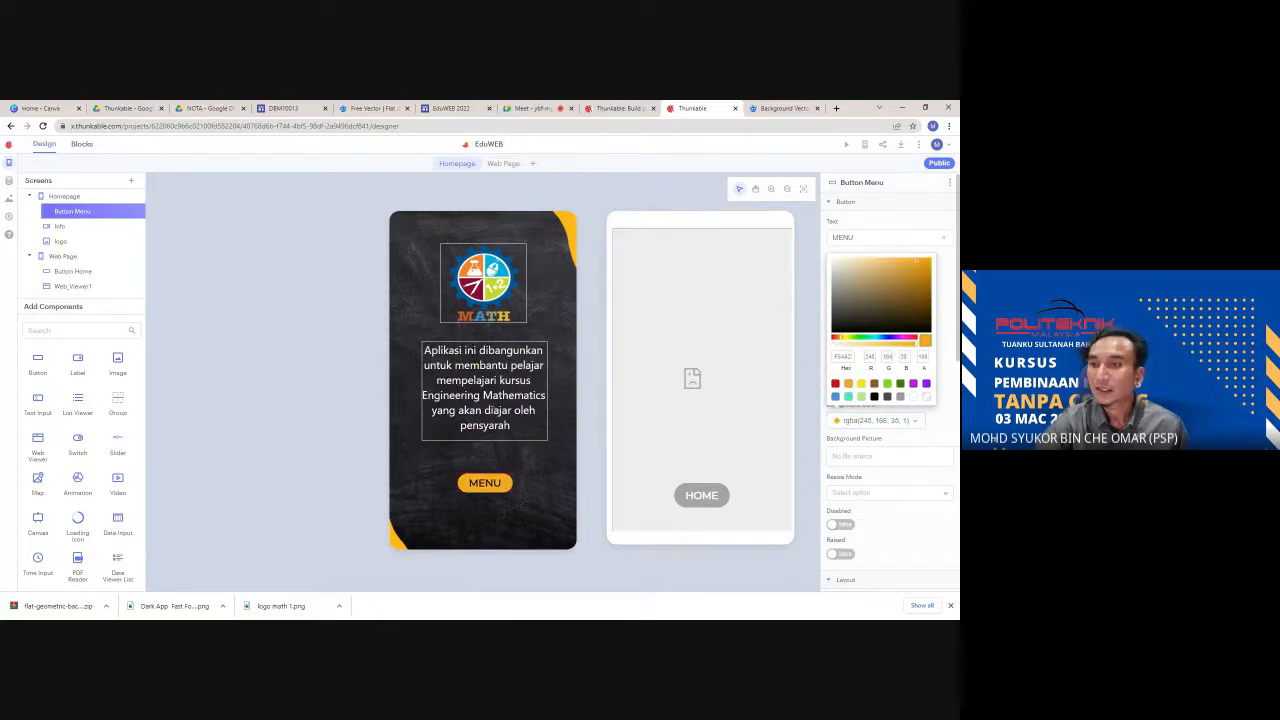
pyautogui.click(861, 384)
pyautogui.click(309, 384)
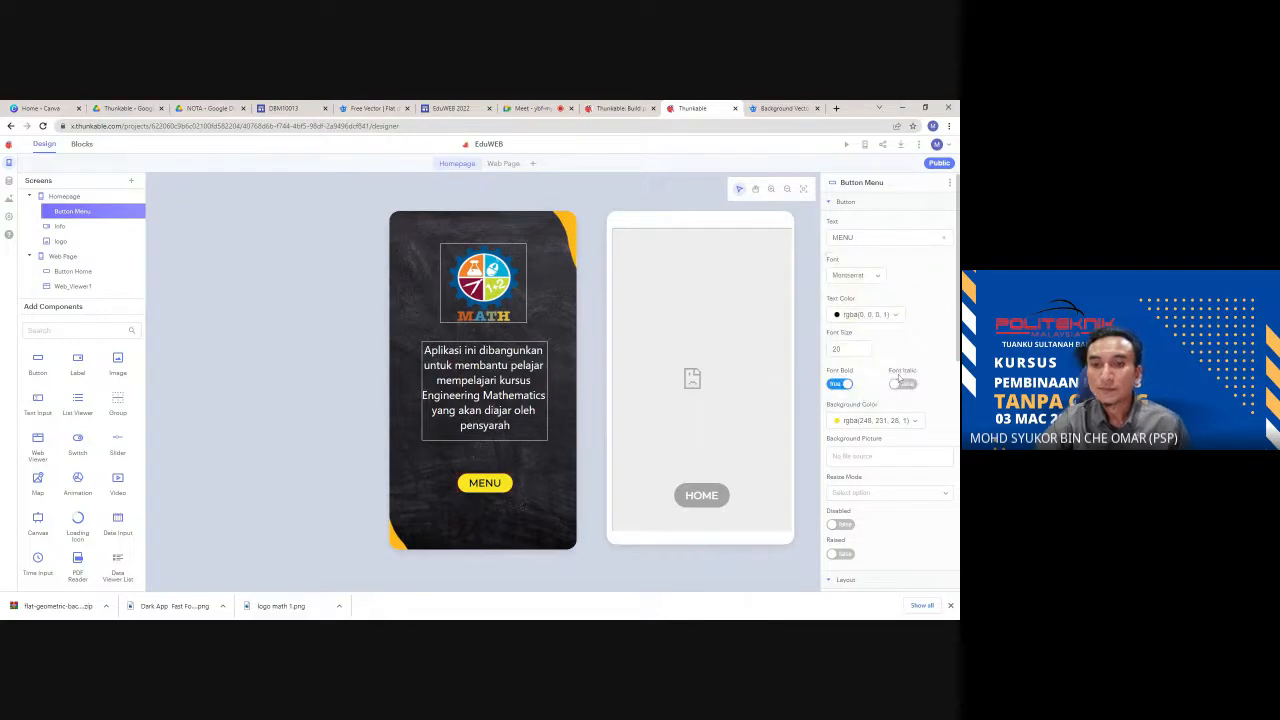
pyautogui.click(414, 244)
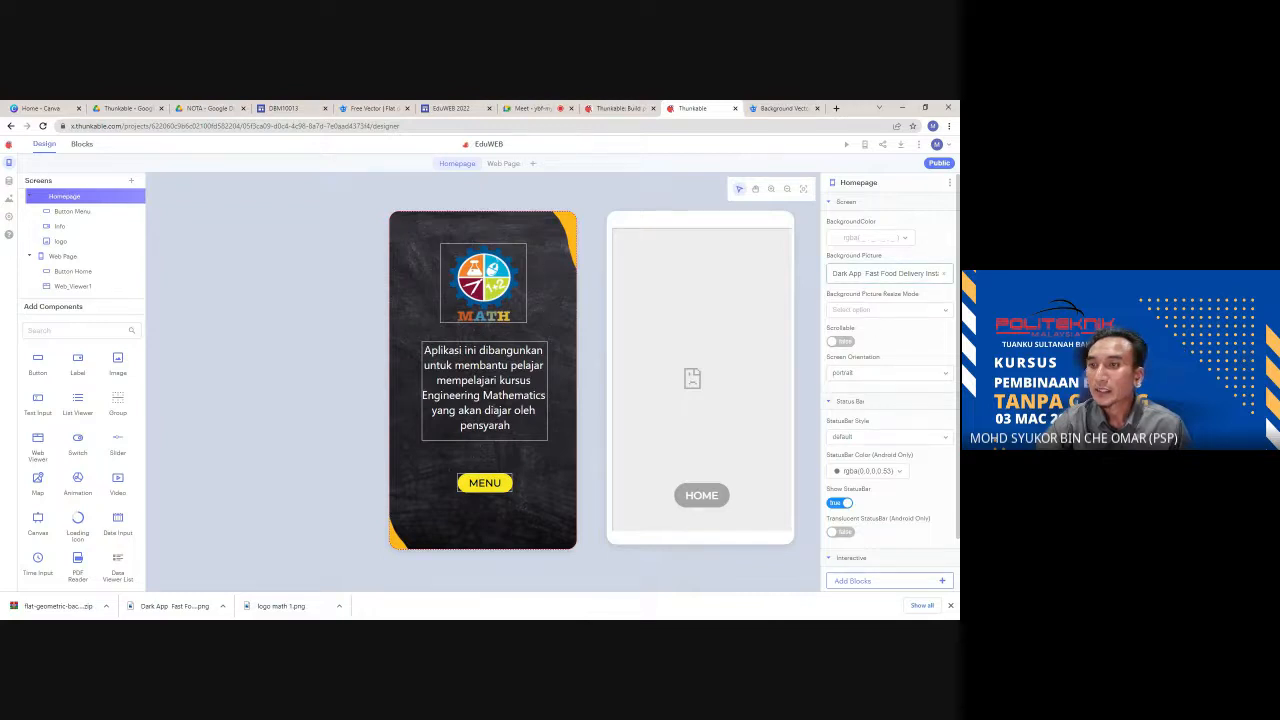
pyautogui.click(860, 273)
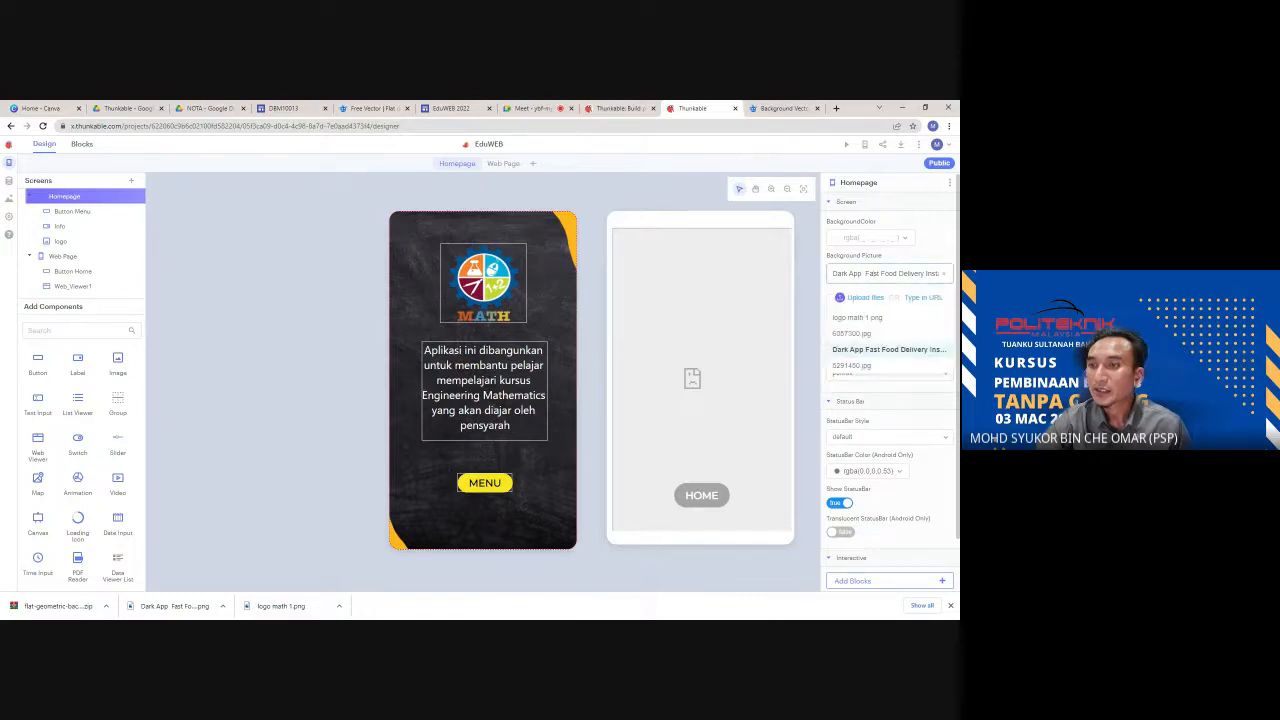
pyautogui.click(866, 298)
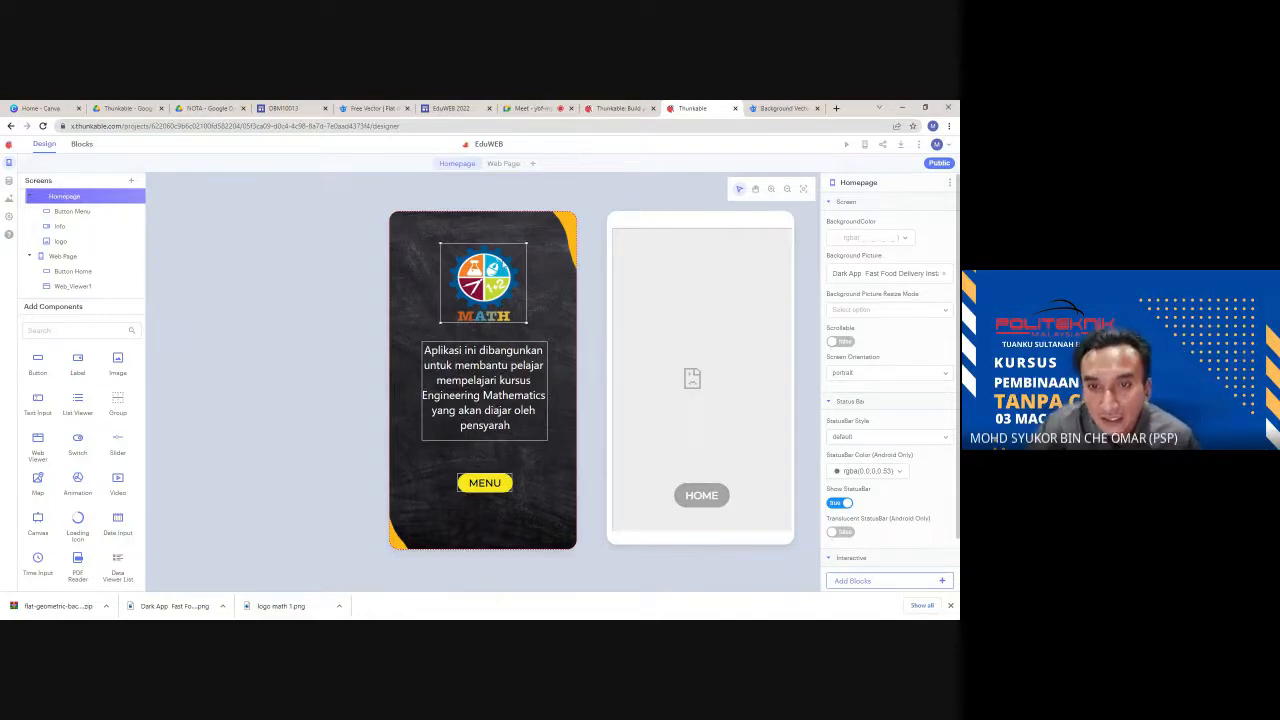
# - Examine the logo image's picture, layout, style and interactive properties on the Homepage
pyautogui.click(521, 275)
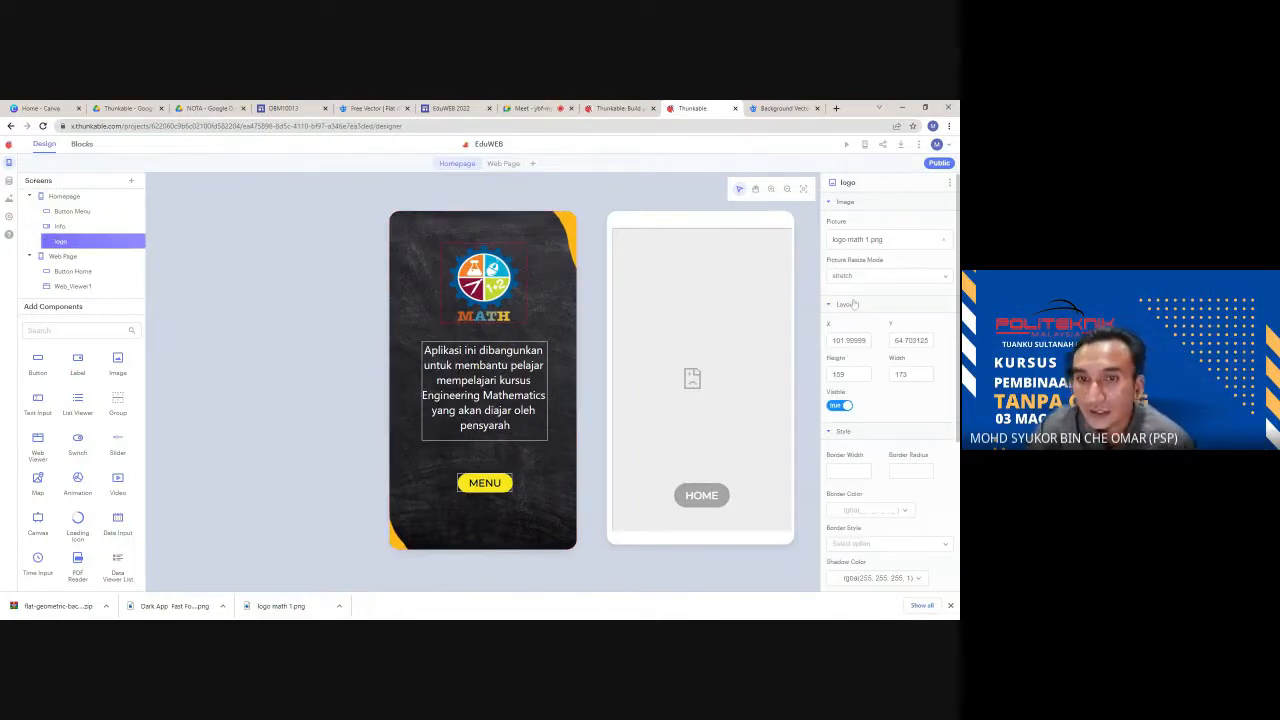
pyautogui.scroll(-3, 892, 259)
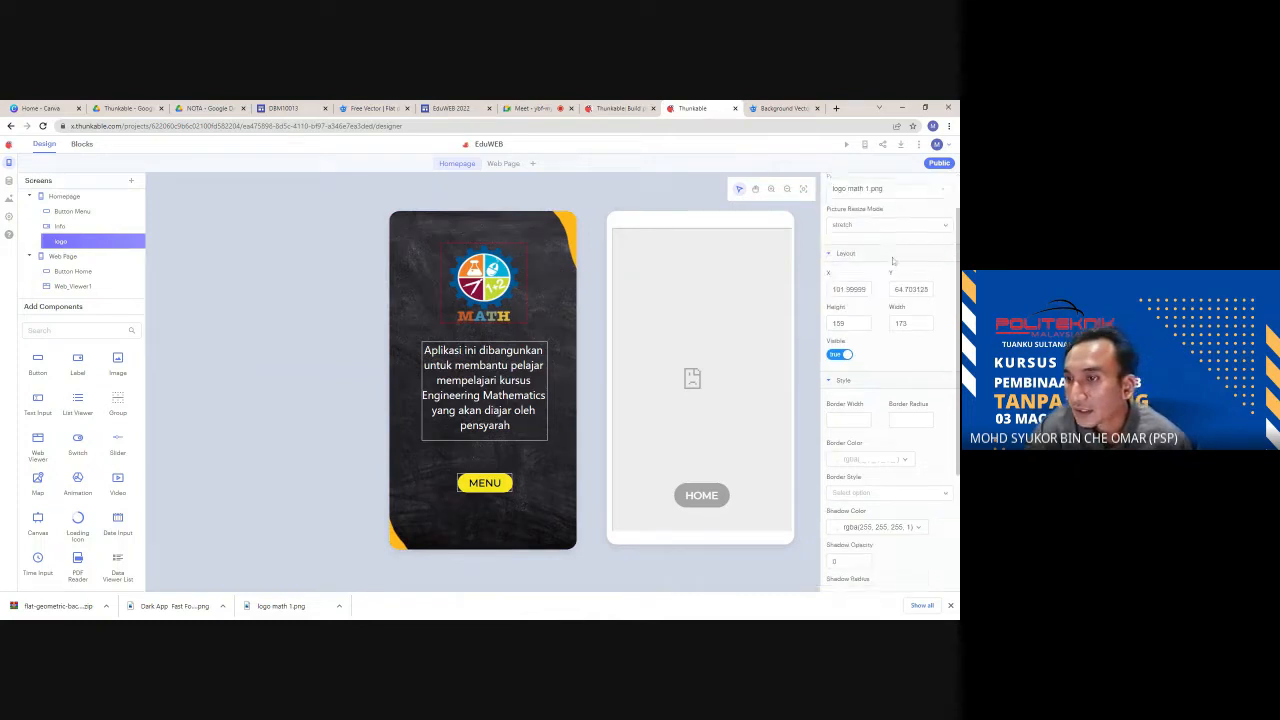
pyautogui.scroll(-1, 893, 261)
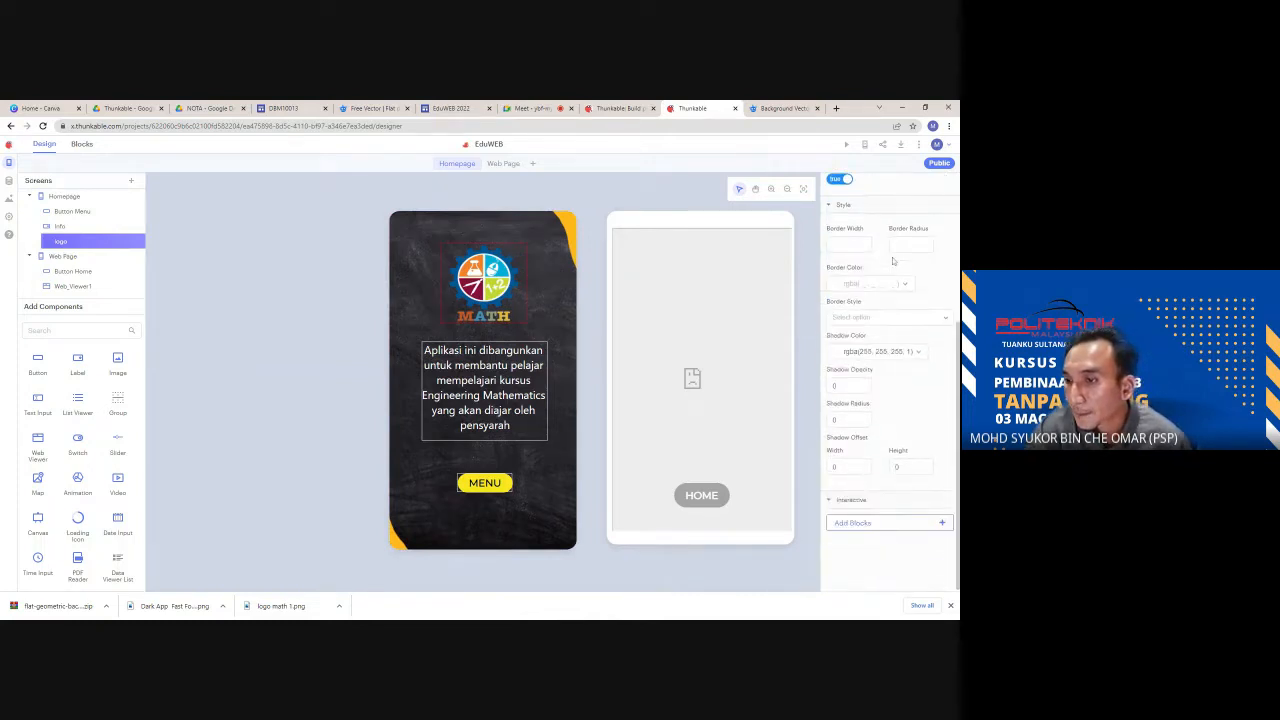
pyautogui.scroll(4, 893, 261)
pyautogui.click(511, 493)
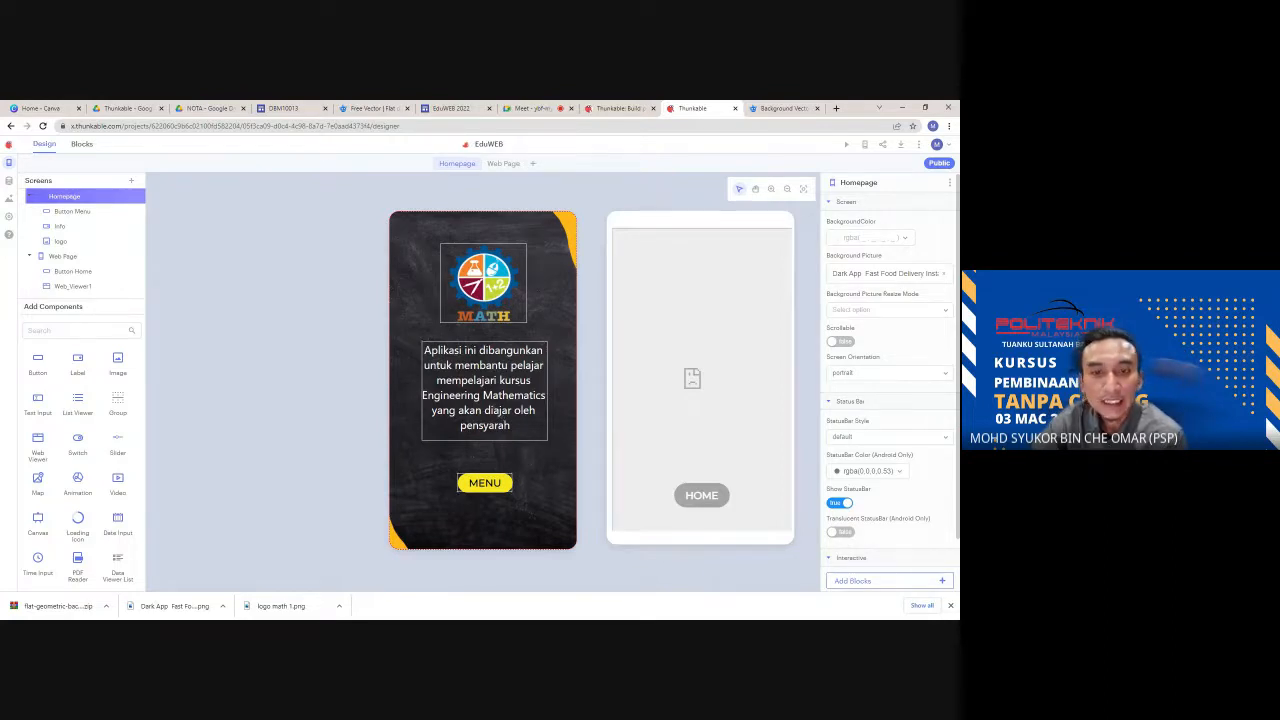
# - Examine the Homepage MENU button's properties and the blocks available for it
pyautogui.click(500, 485)
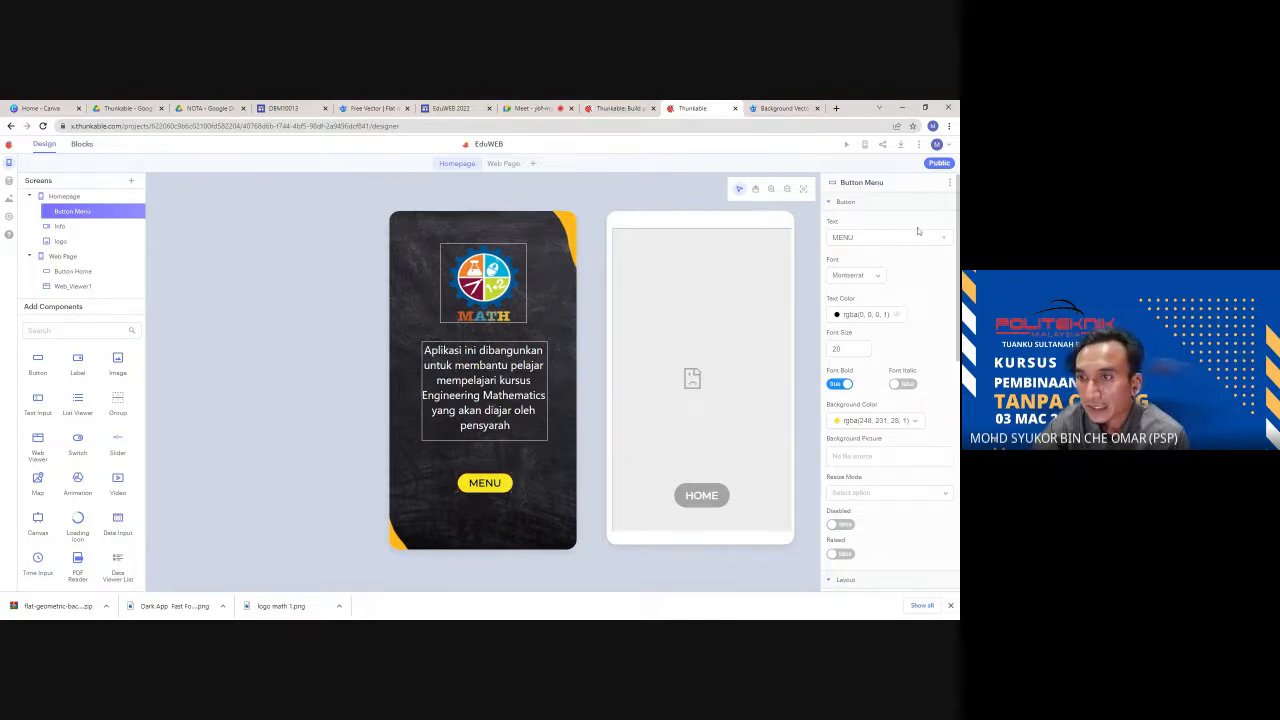
pyautogui.scroll(-5, 891, 273)
pyautogui.scroll(-3, 891, 273)
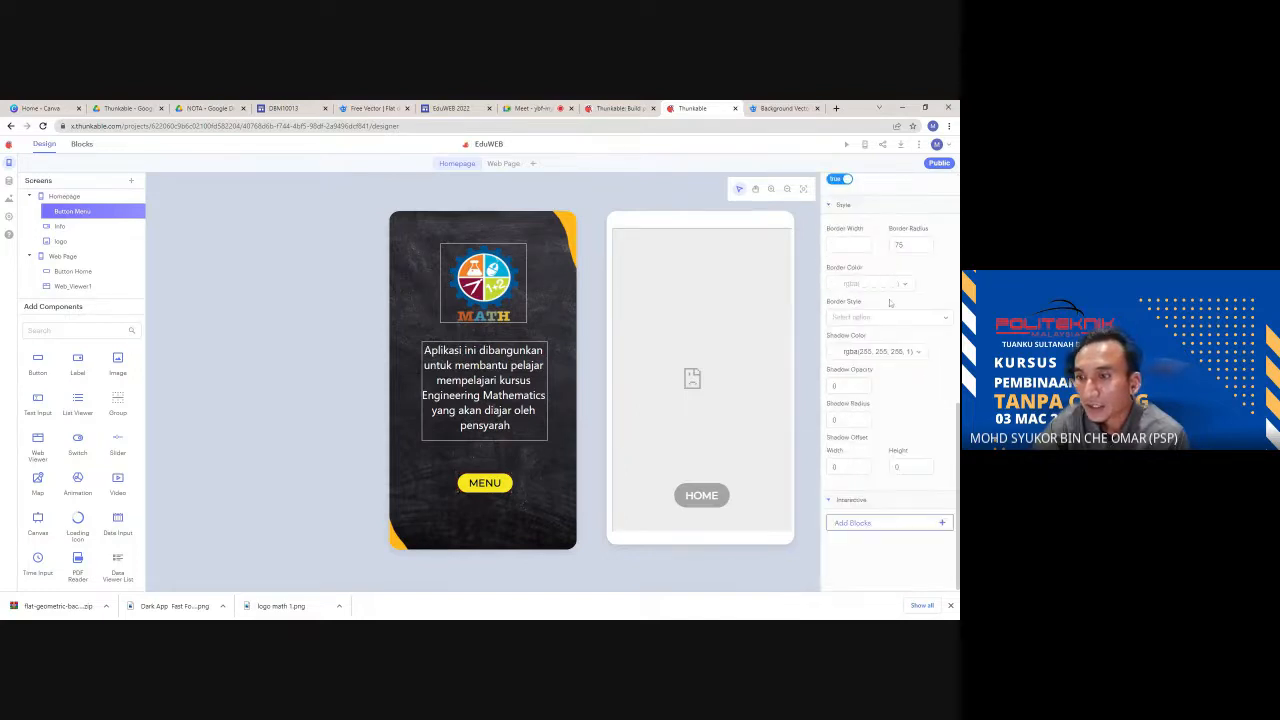
pyautogui.click(858, 526)
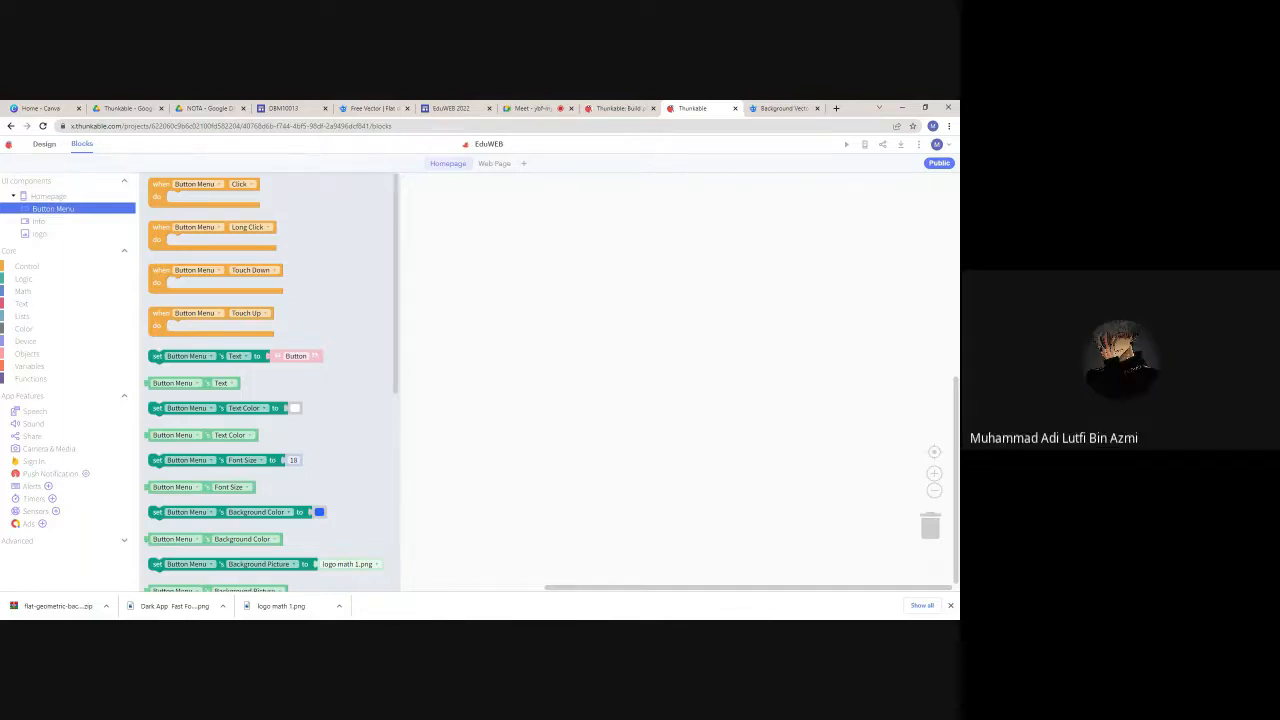
pyautogui.click(44, 145)
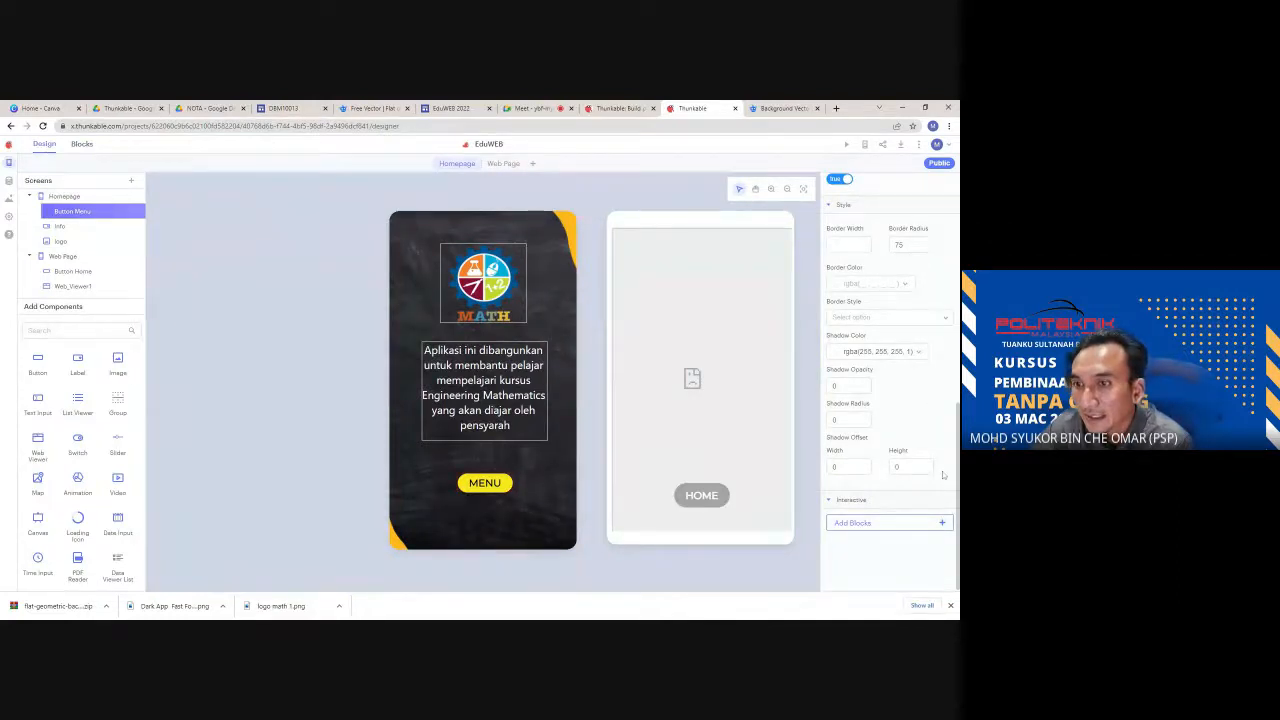
pyautogui.scroll(5, 944, 474)
pyautogui.scroll(-5, 944, 476)
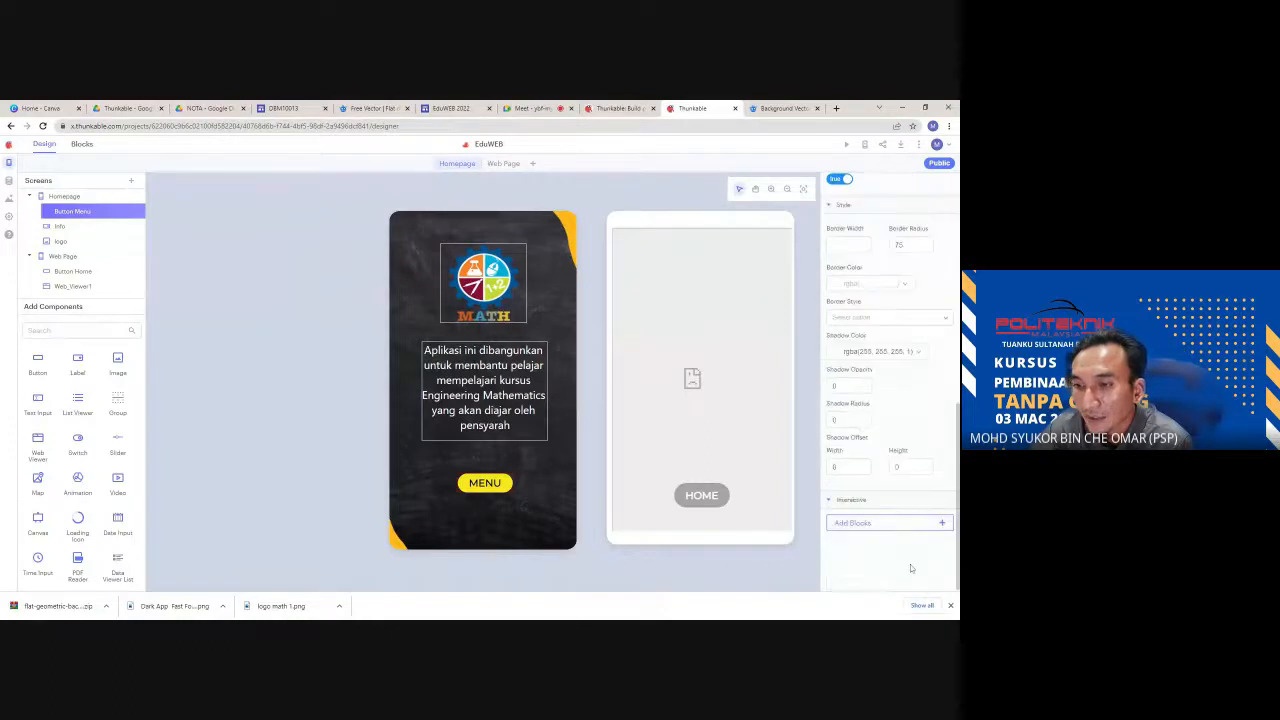
pyautogui.click(511, 524)
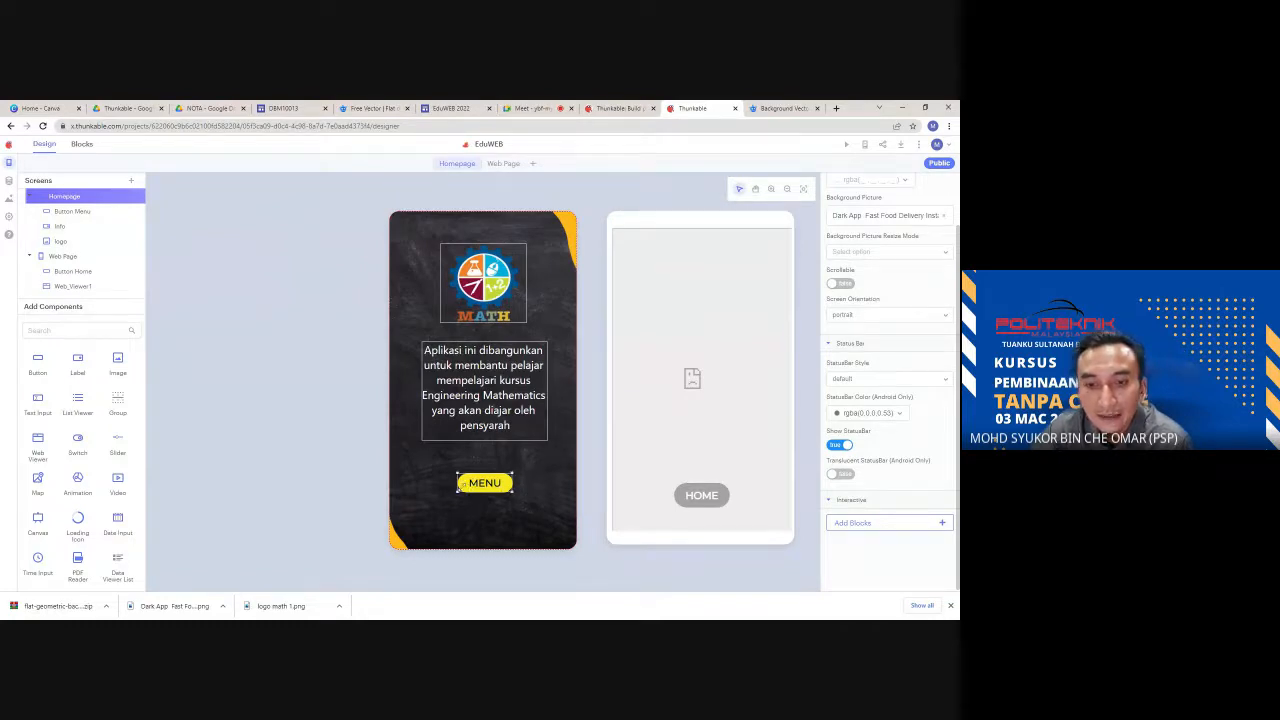
# - Add a "when Button Menu Click" event block to the Homepage's blocks workspace
pyautogui.click(473, 487)
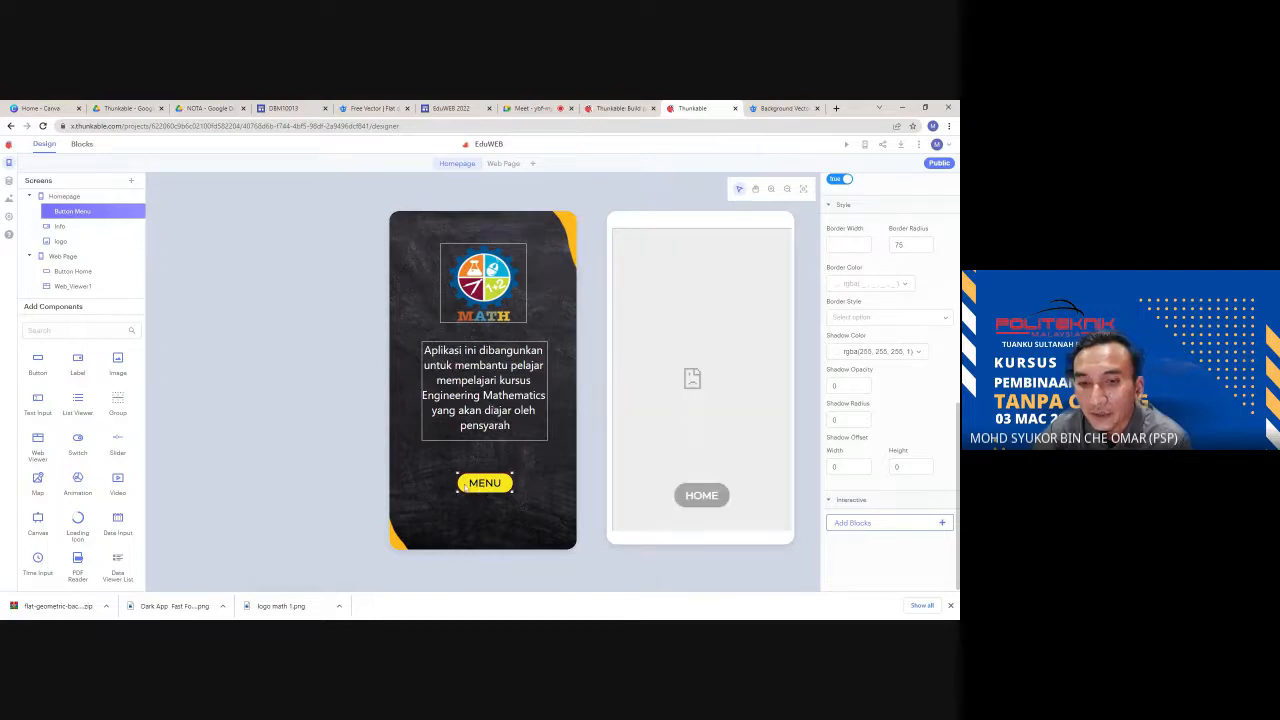
pyautogui.scroll(5, 921, 335)
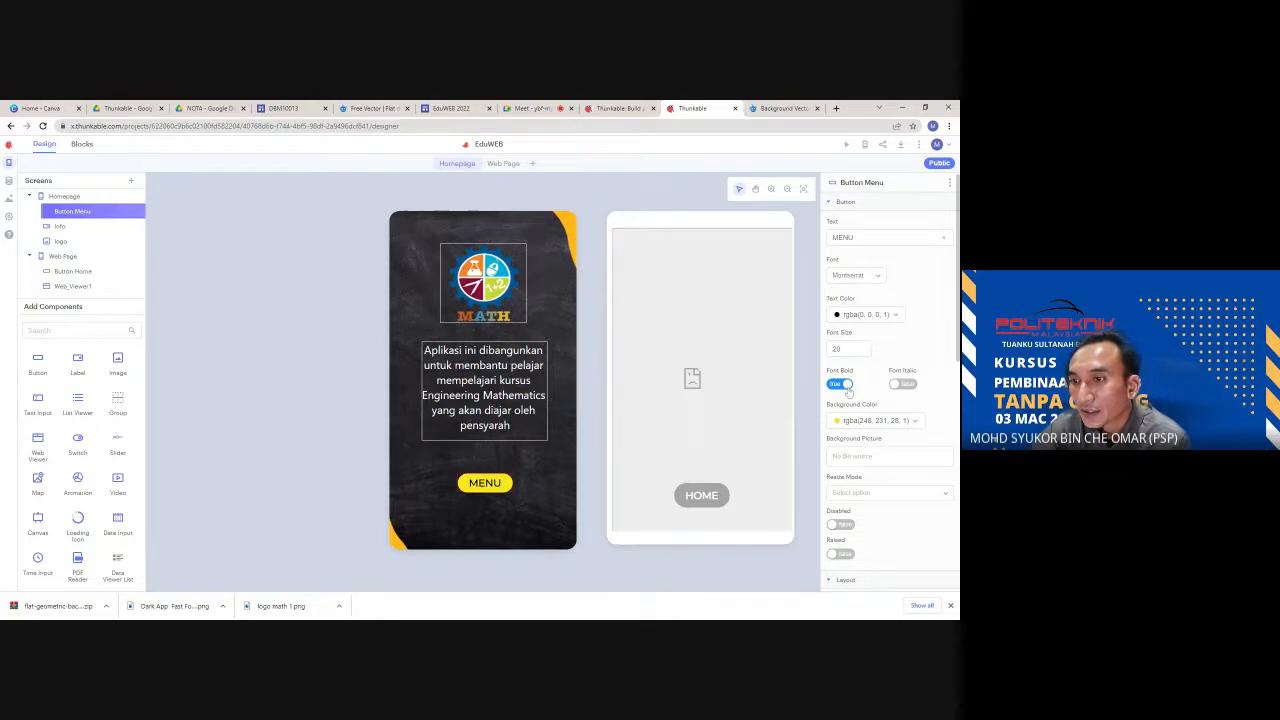
pyautogui.scroll(-3, 852, 405)
pyautogui.scroll(-5, 856, 418)
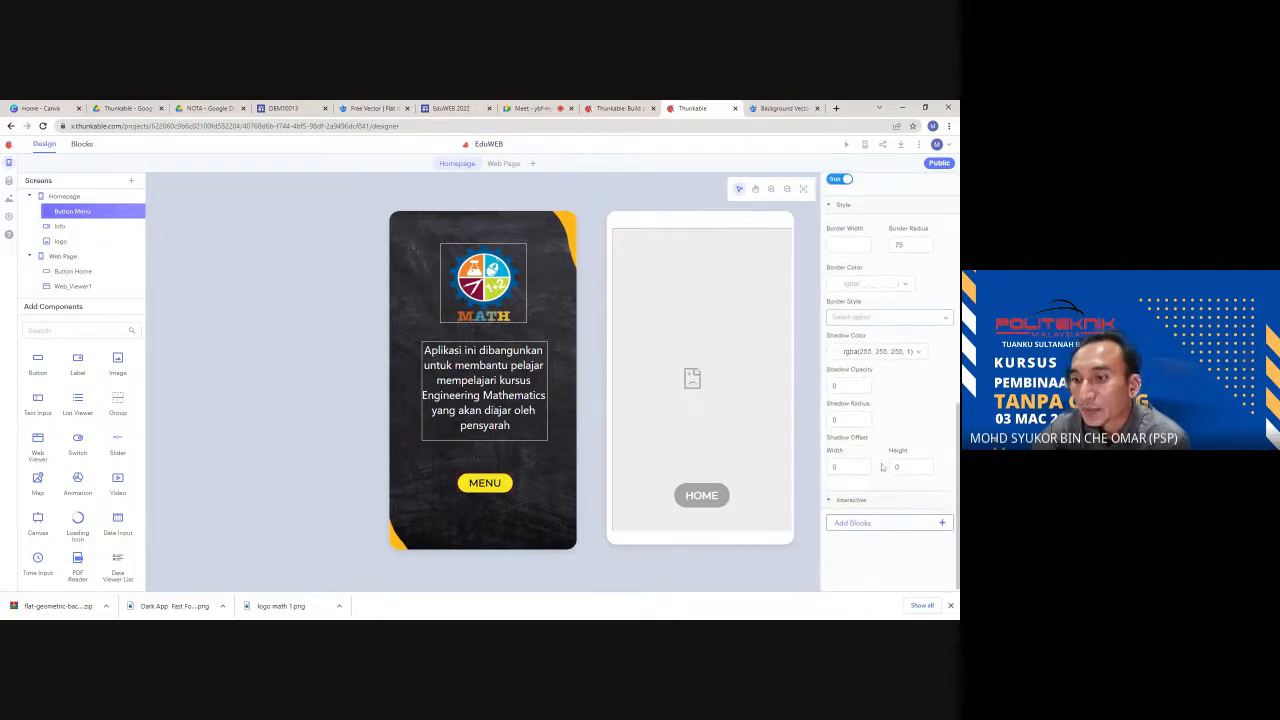
pyautogui.click(859, 530)
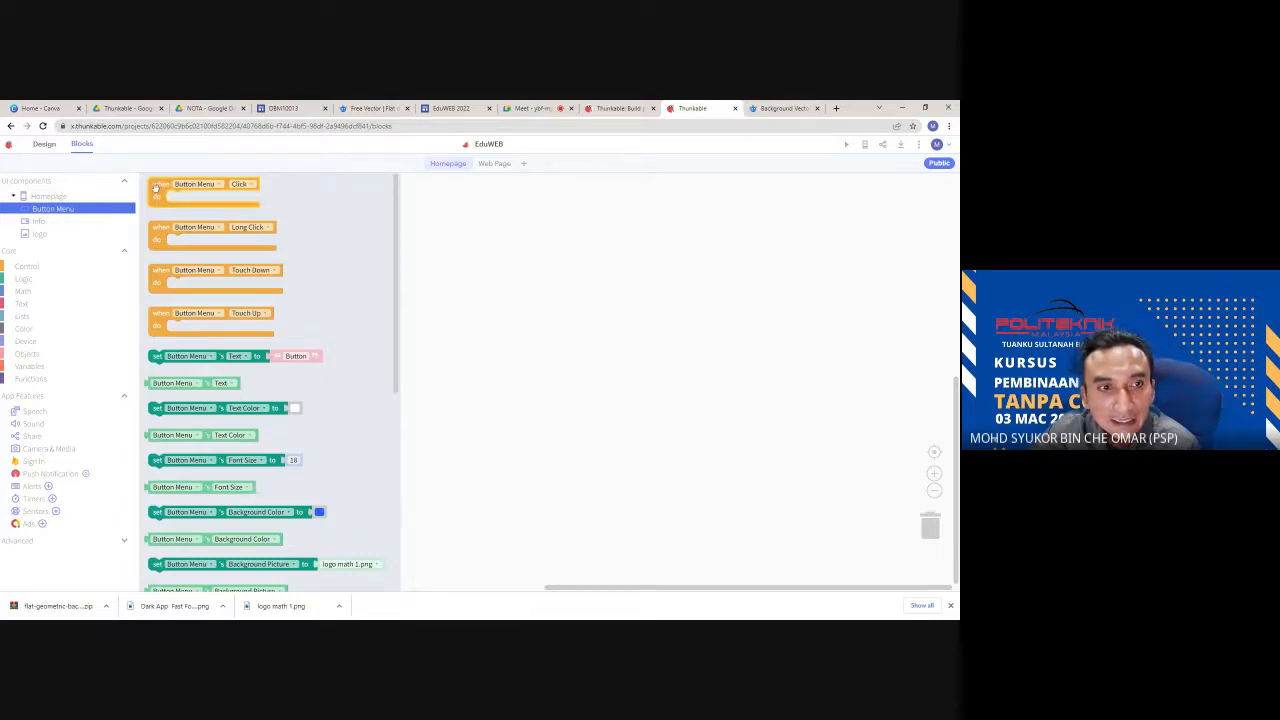
pyautogui.moveTo(155, 188); pyautogui.dragTo(441, 346)
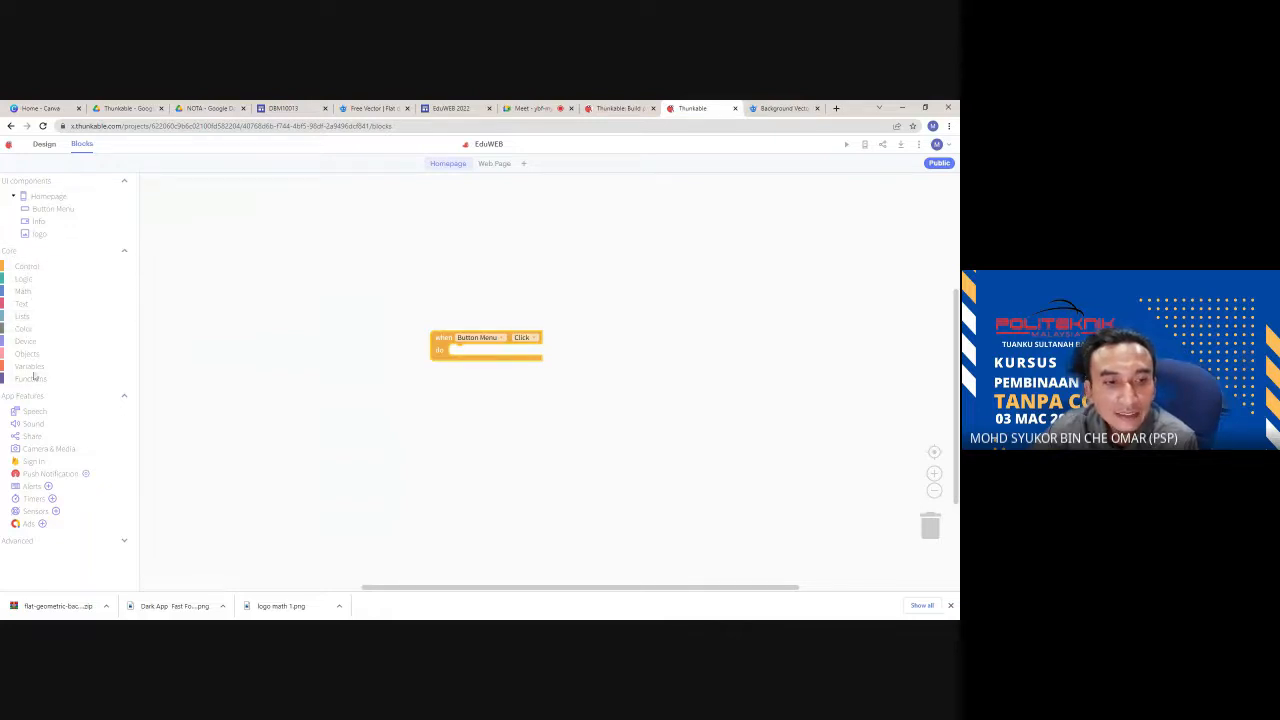
# - Put a "navigate to" control block inside Button Menu's Click event and set its destination to Web Page
pyautogui.click(31, 270)
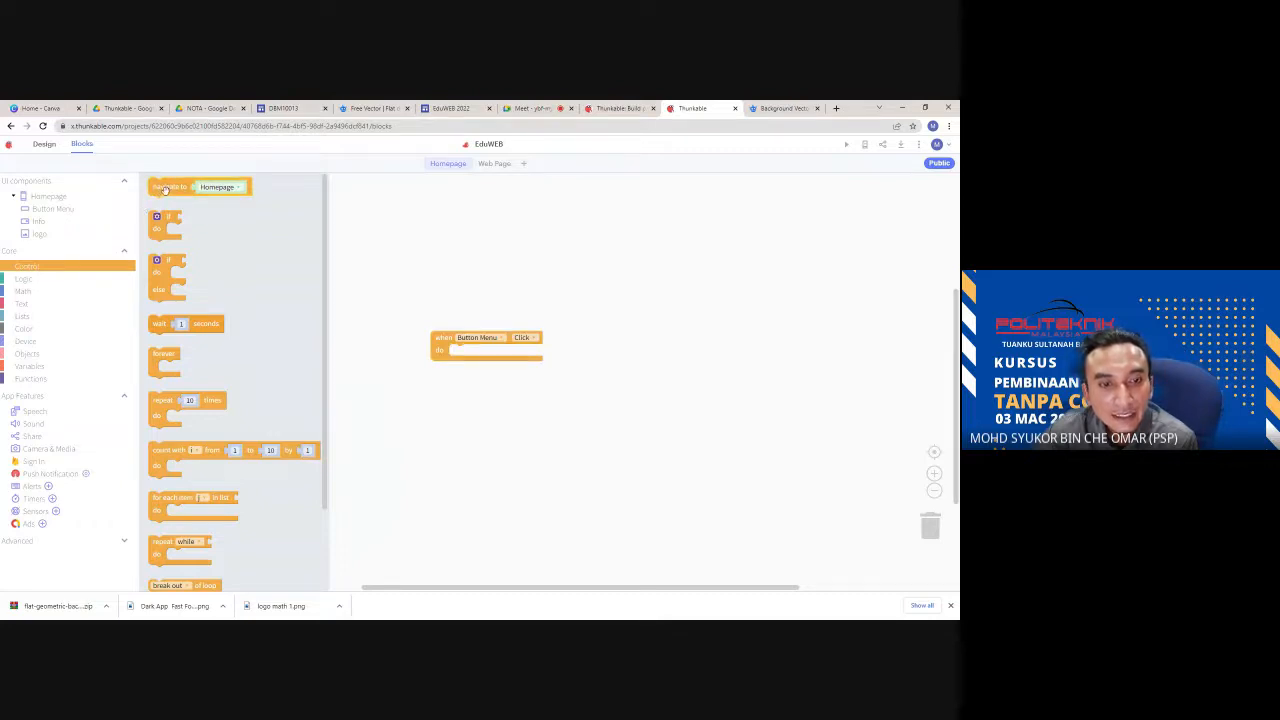
pyautogui.moveTo(165, 189); pyautogui.dragTo(467, 357)
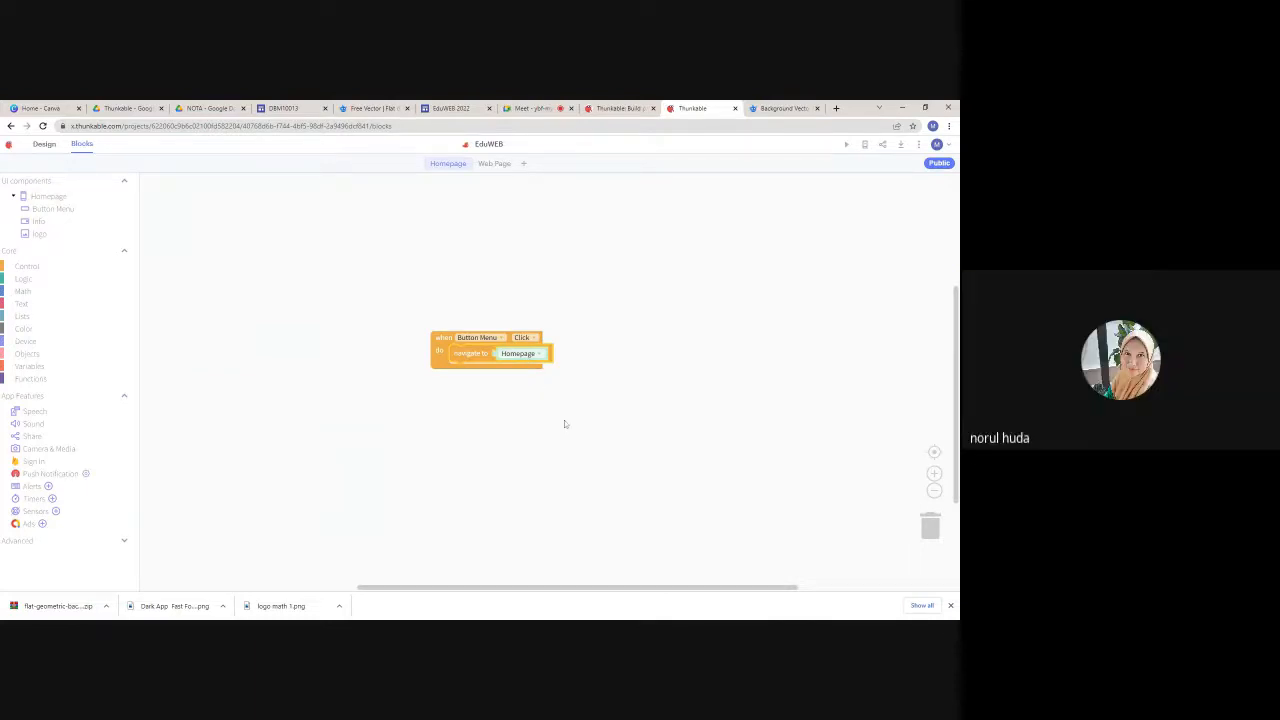
pyautogui.click(32, 268)
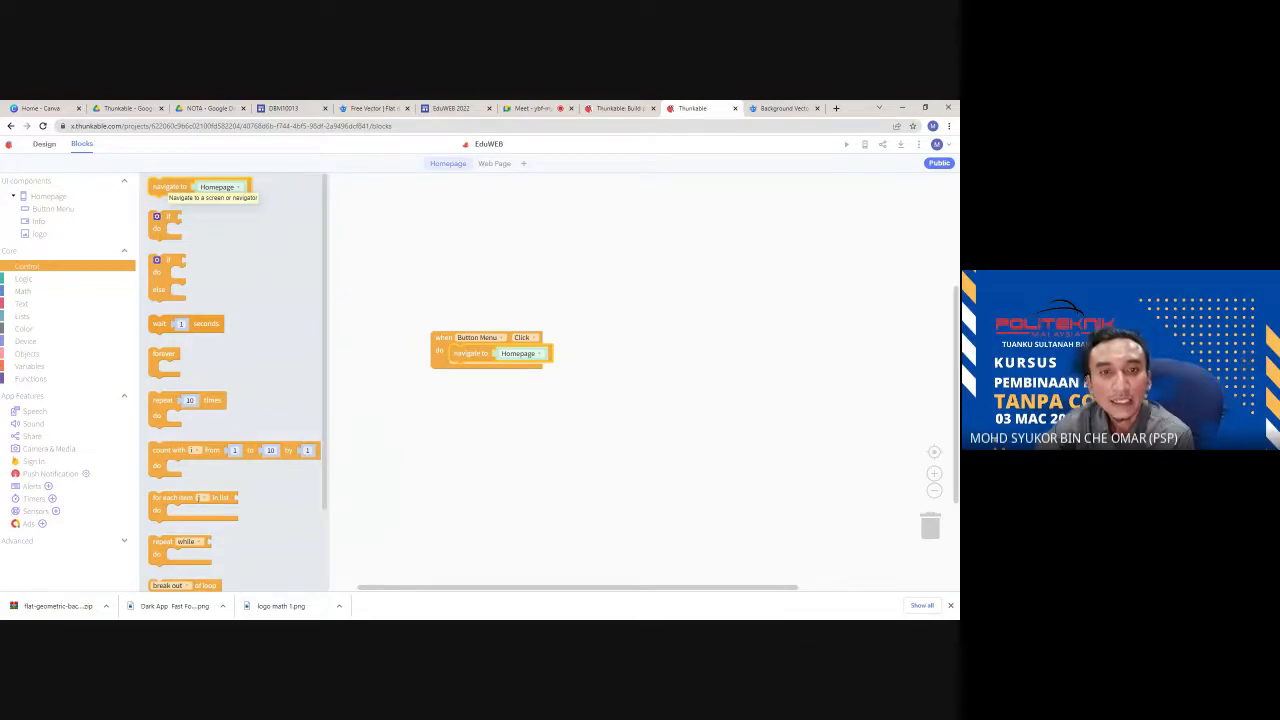
pyautogui.click(489, 425)
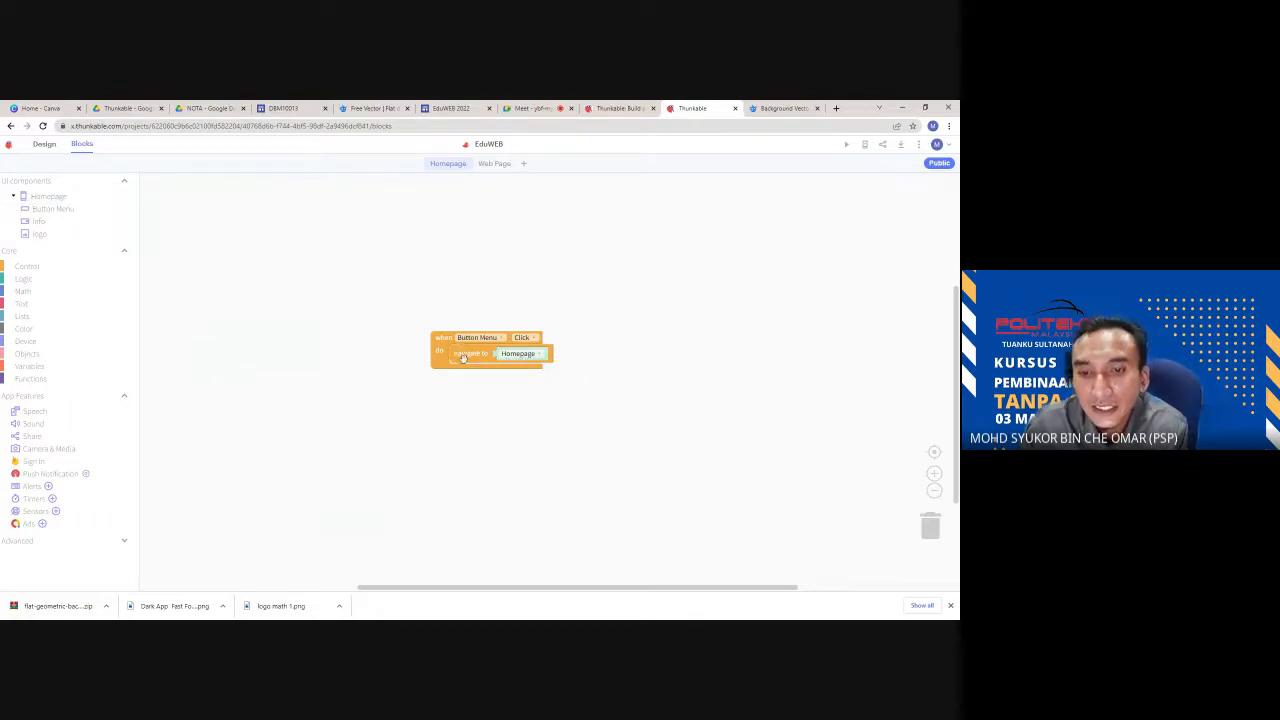
pyautogui.click(526, 356)
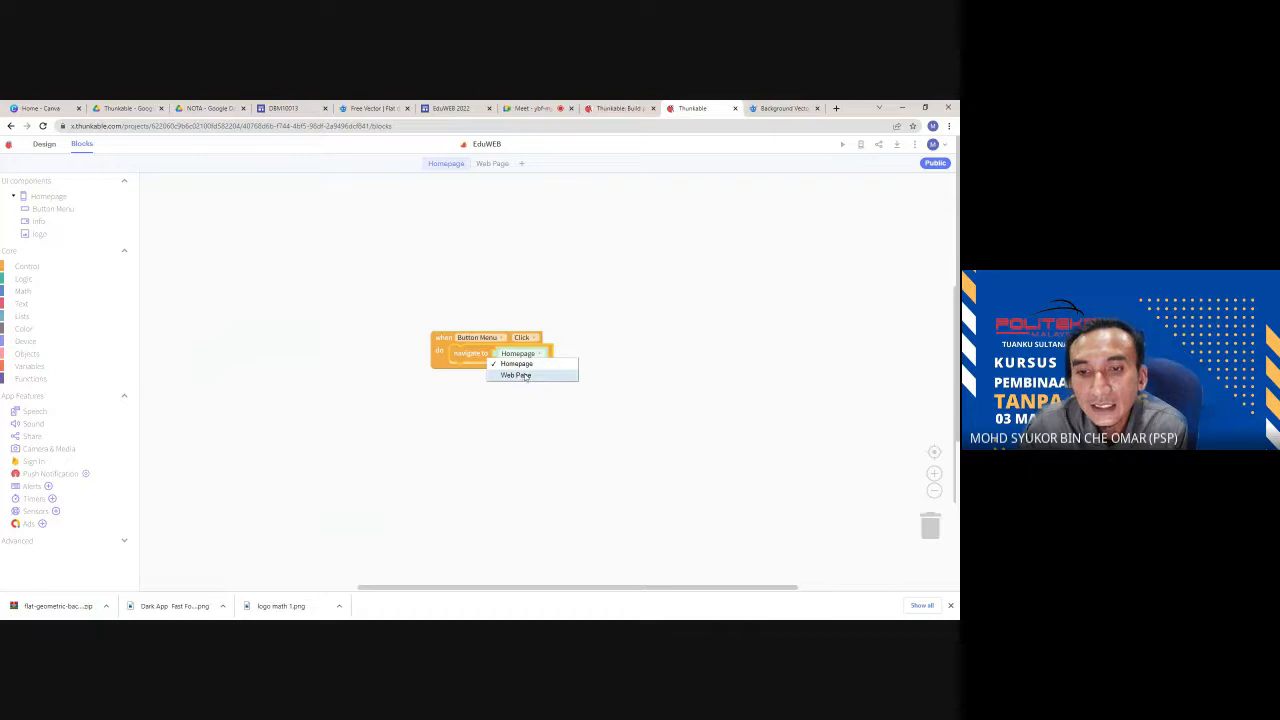
pyautogui.click(525, 376)
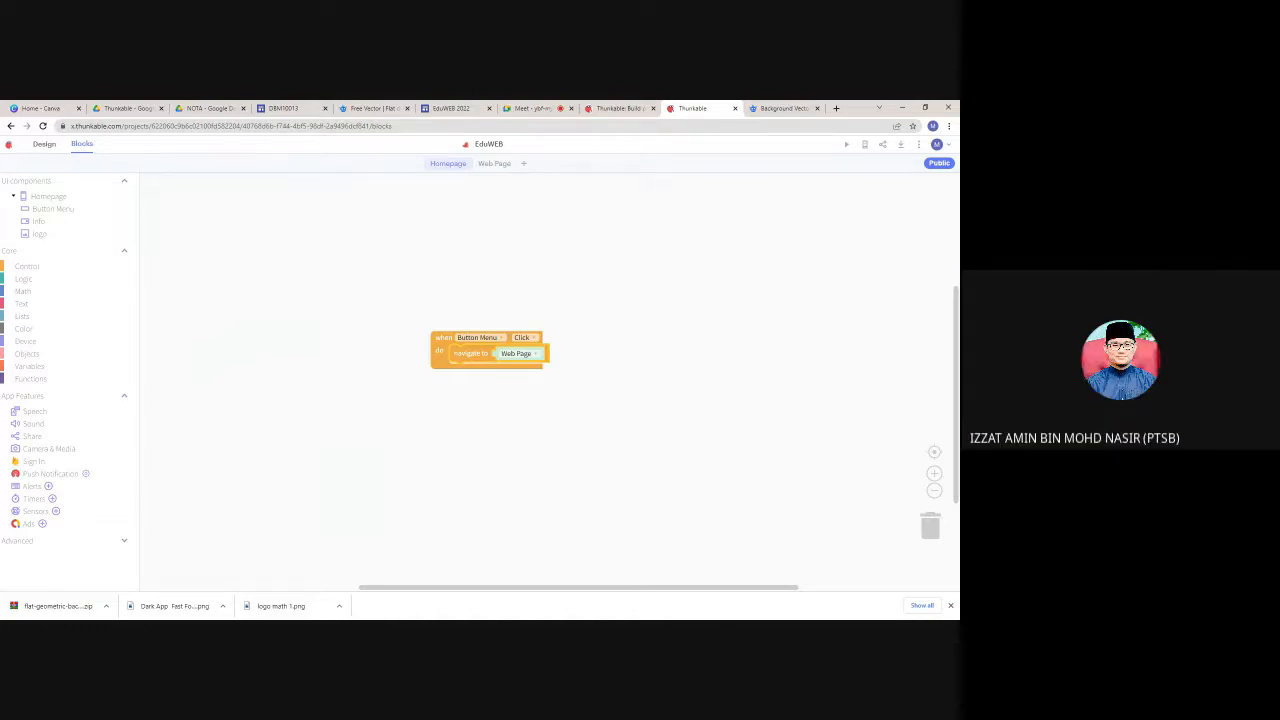
# - Add a "when Button Home Click" event block to the Web Page screen's blocks workspace
pyautogui.click(45, 145)
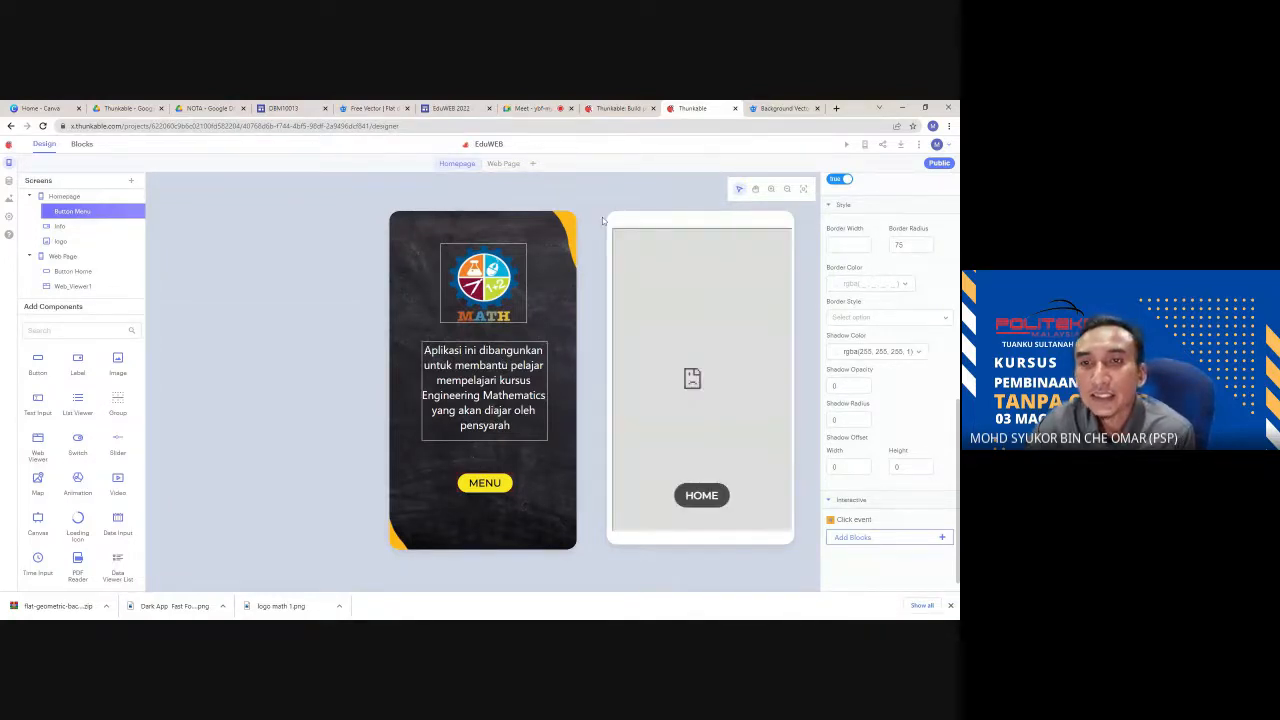
pyautogui.click(503, 164)
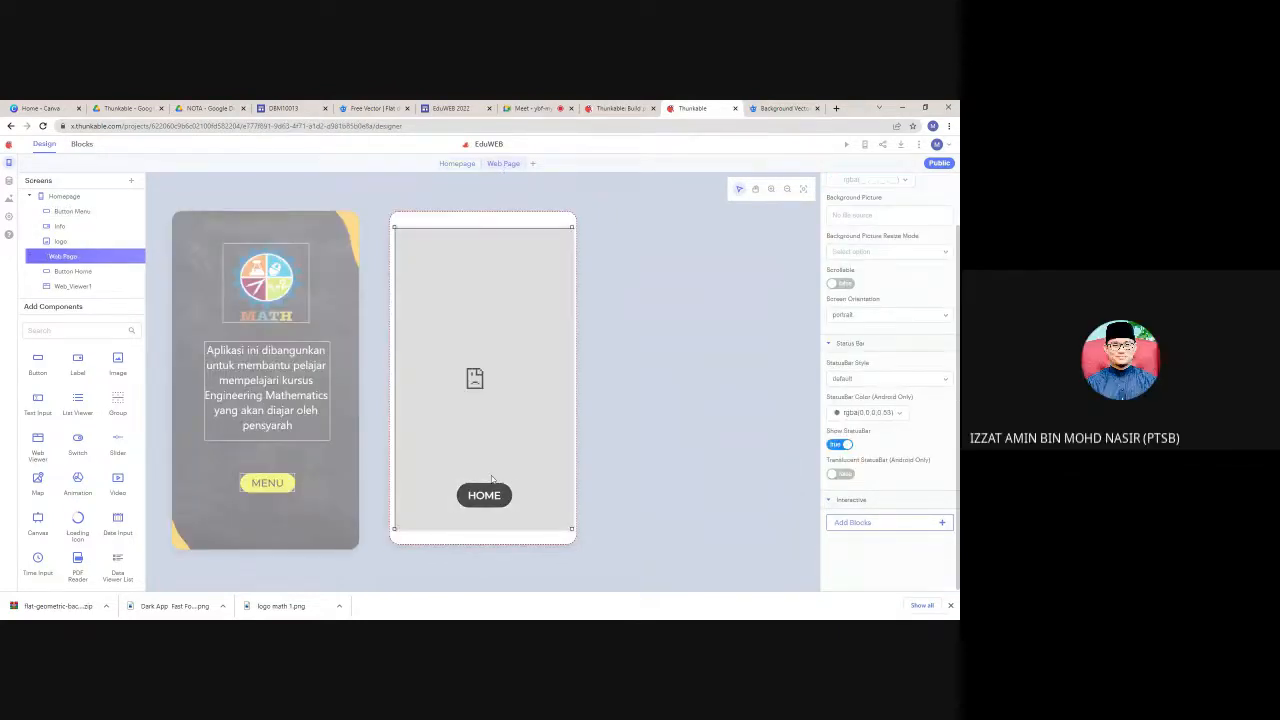
pyautogui.click(487, 503)
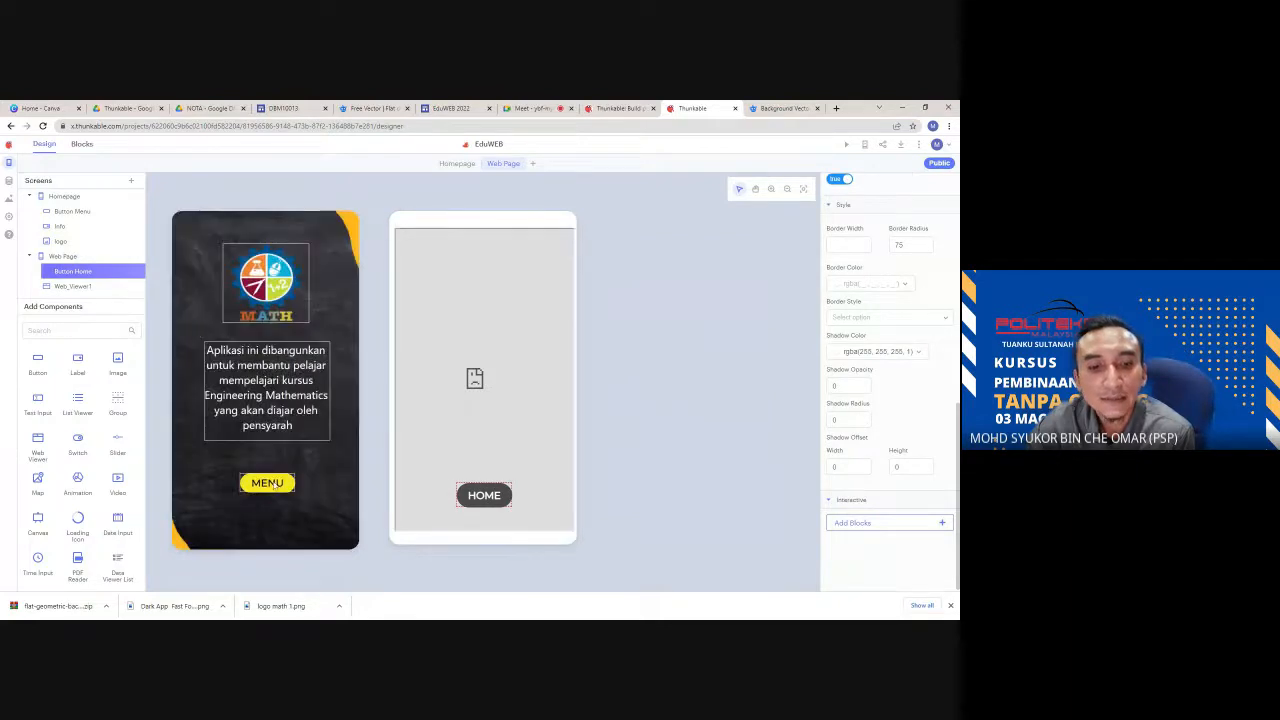
pyautogui.click(503, 514)
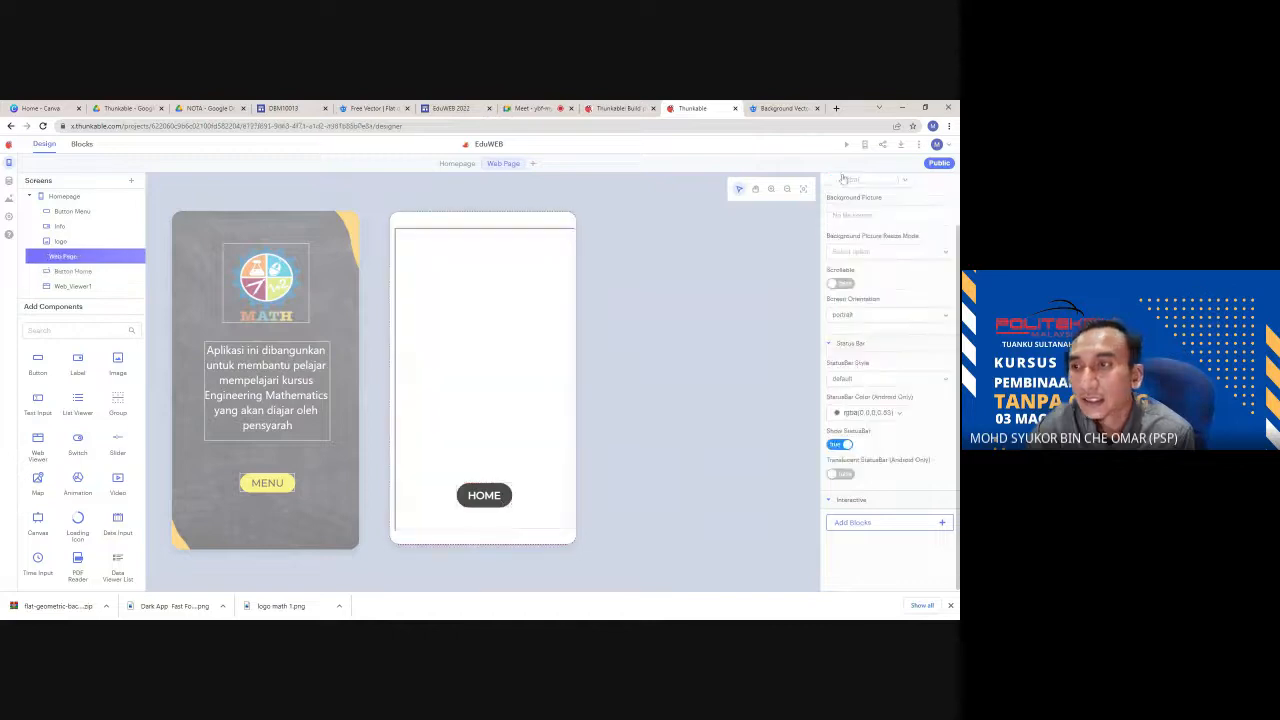
pyautogui.click(870, 526)
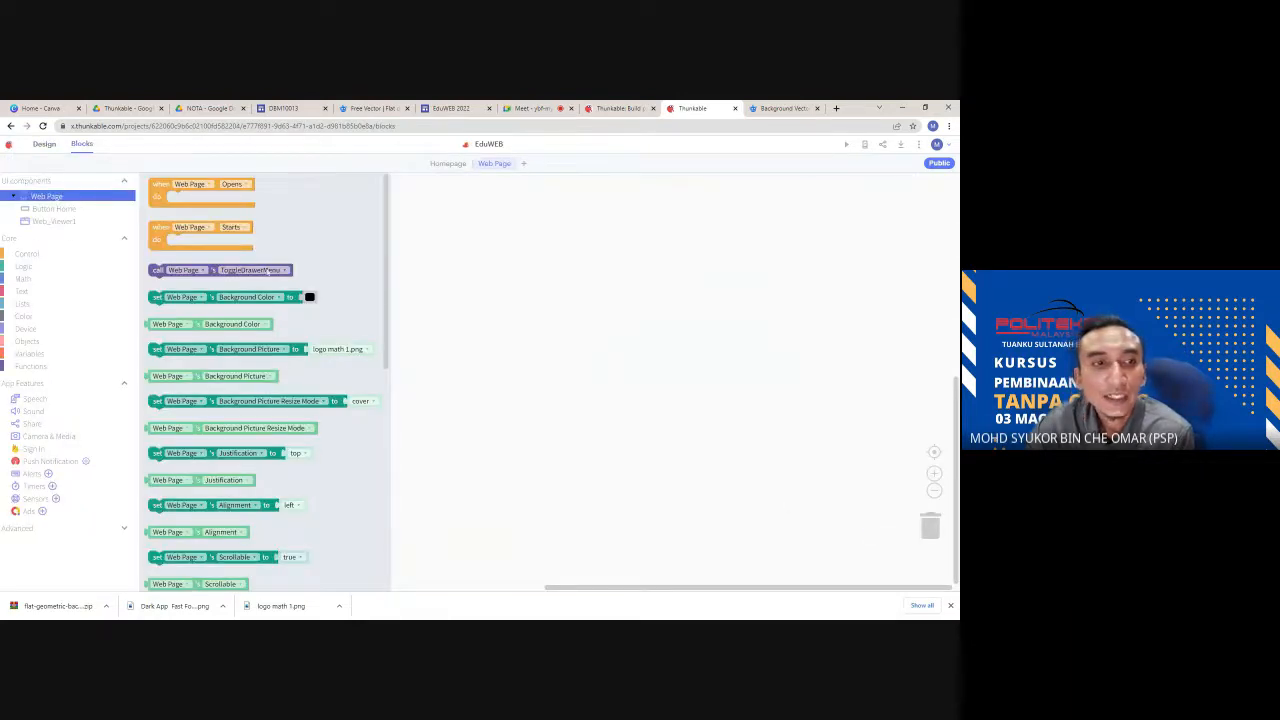
pyautogui.click(60, 209)
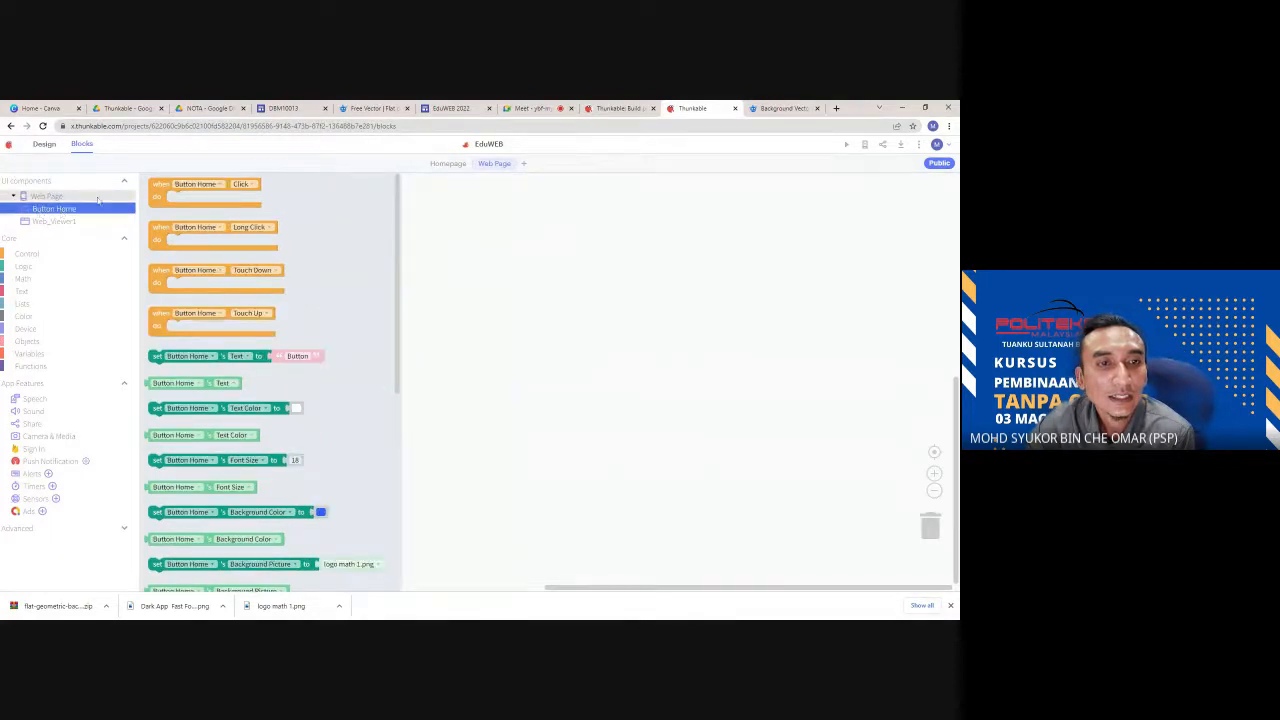
pyautogui.moveTo(157, 187); pyautogui.dragTo(593, 251)
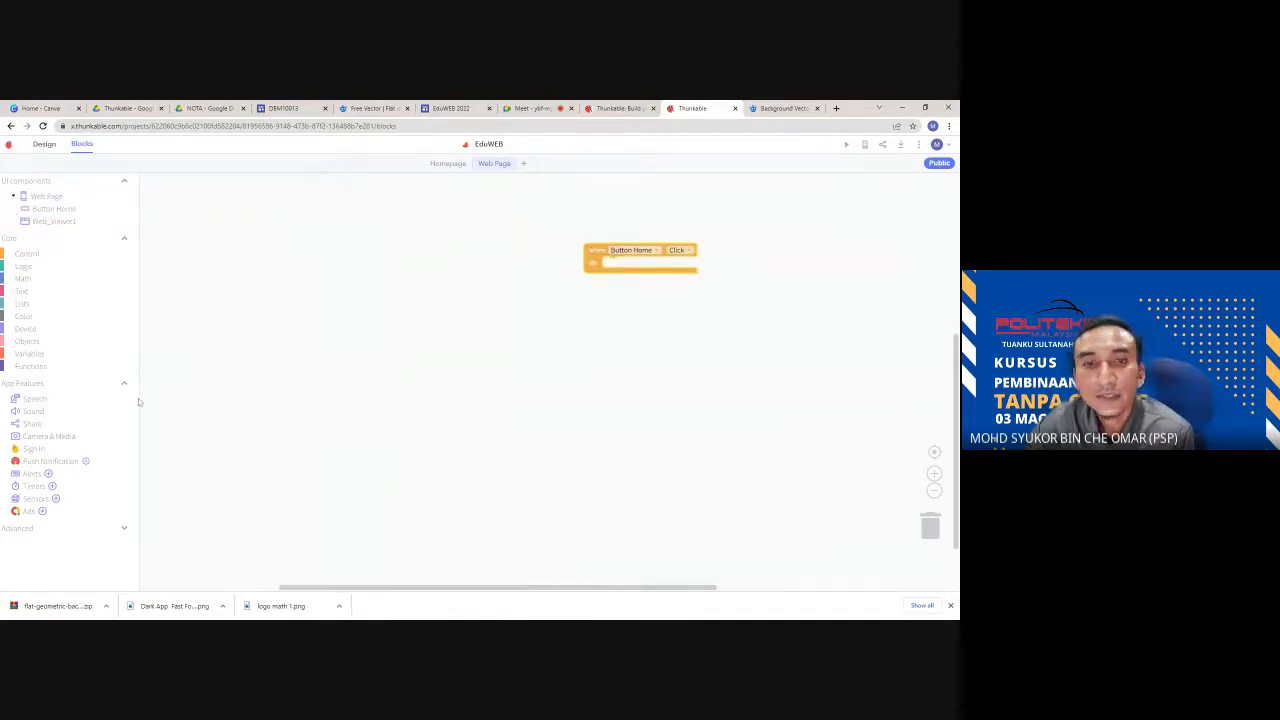
# - Put a "navigate to" Homepage block inside Button Home's Click event and reposition the event block in the workspace
pyautogui.click(25, 256)
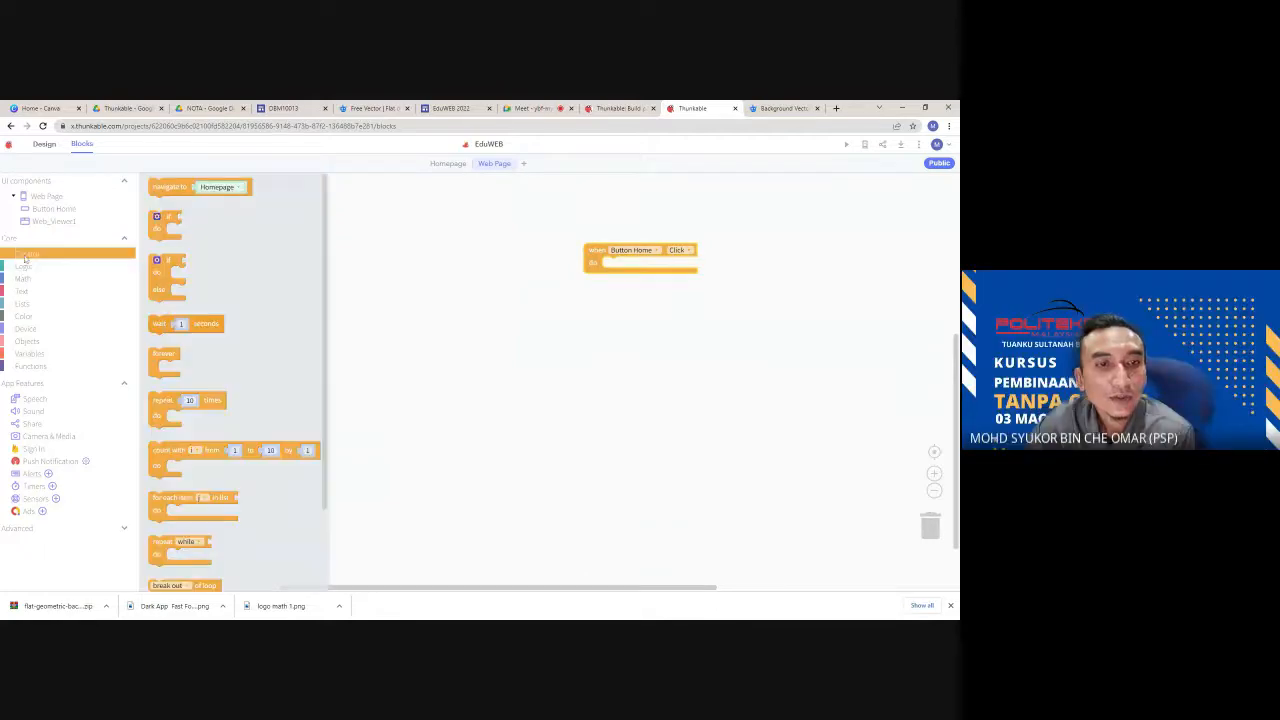
pyautogui.moveTo(165, 187); pyautogui.dragTo(612, 268)
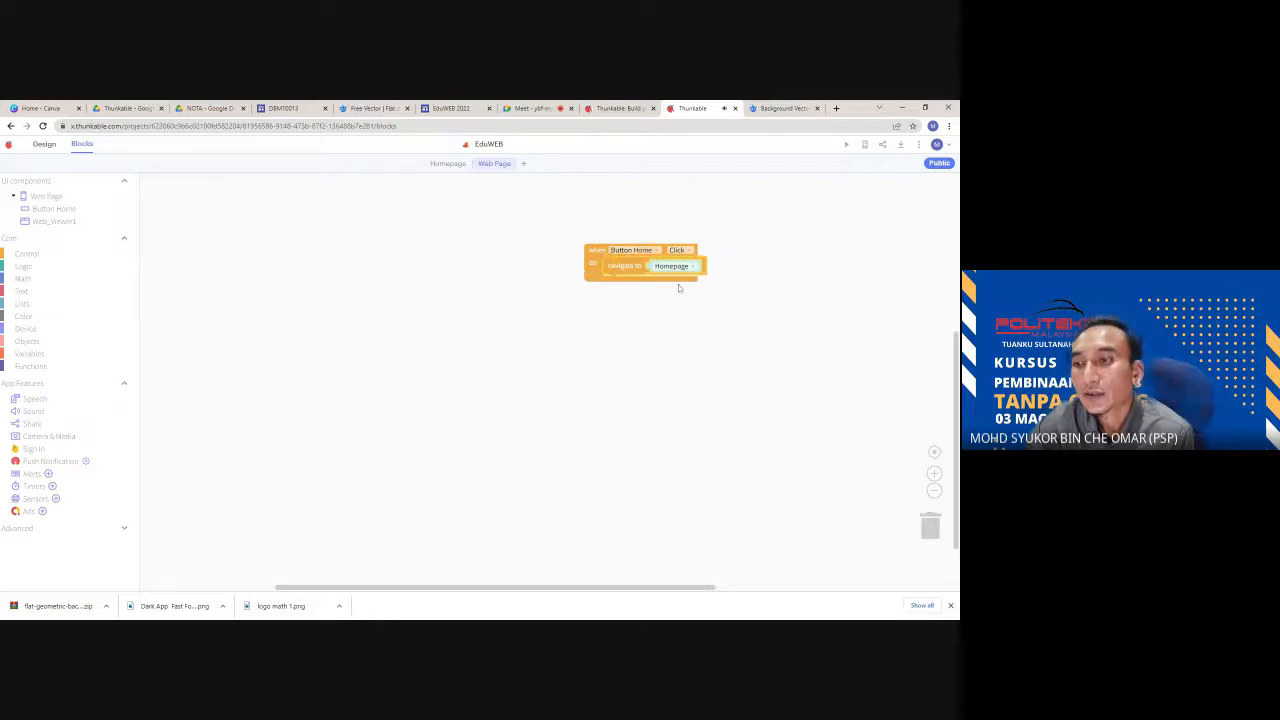
pyautogui.moveTo(595, 279); pyautogui.dragTo(368, 380)
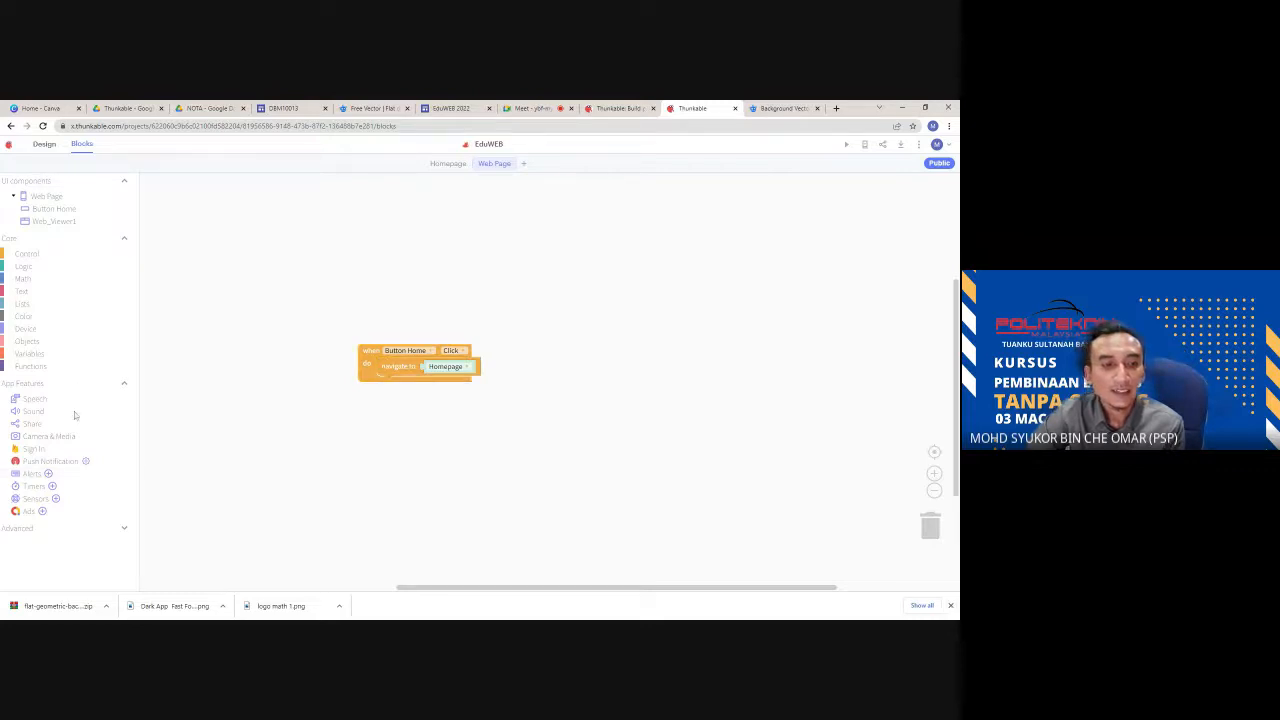
pyautogui.click(446, 367)
pyautogui.click(450, 373)
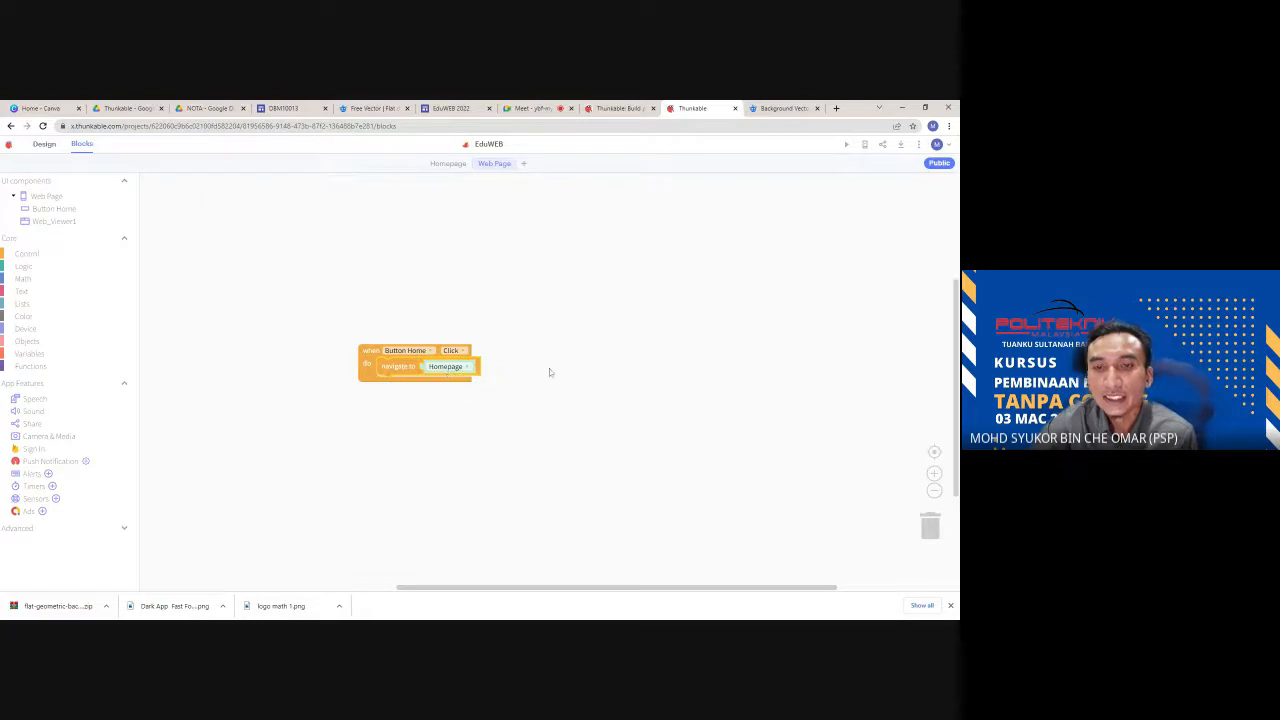
# - Return to the screen design and open the live test on device instructions
pyautogui.click(44, 148)
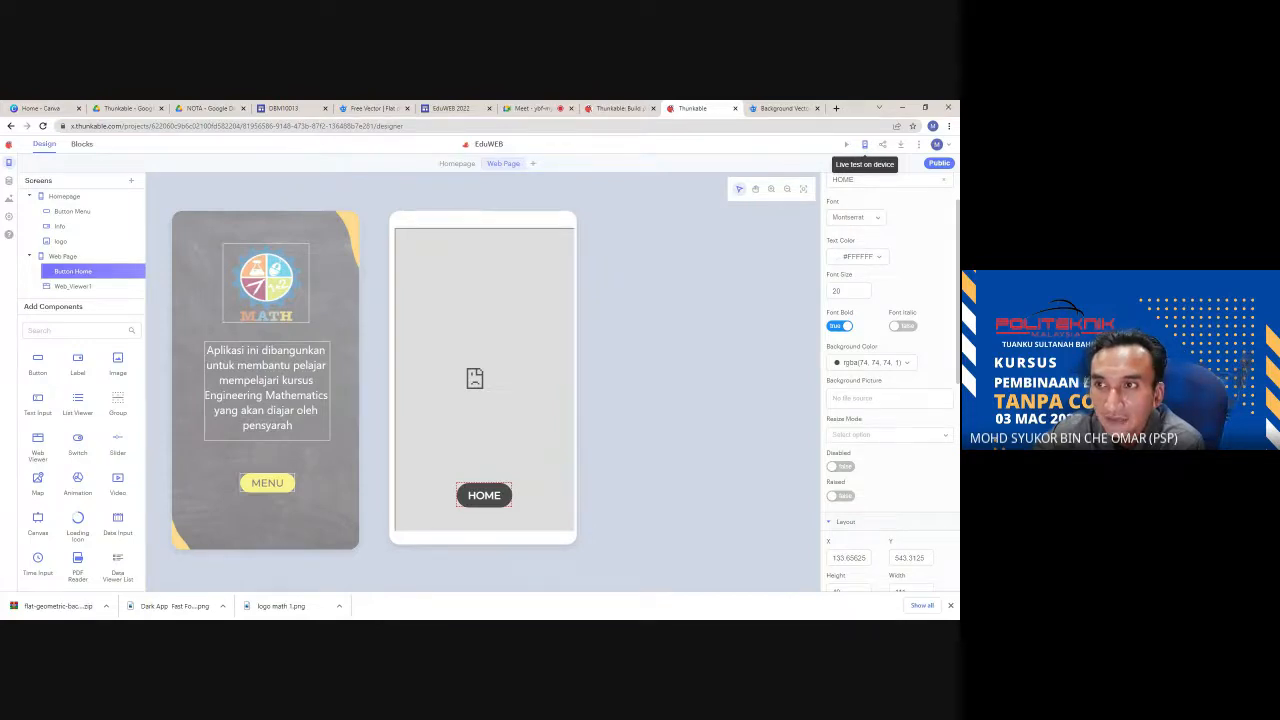
pyautogui.click(867, 150)
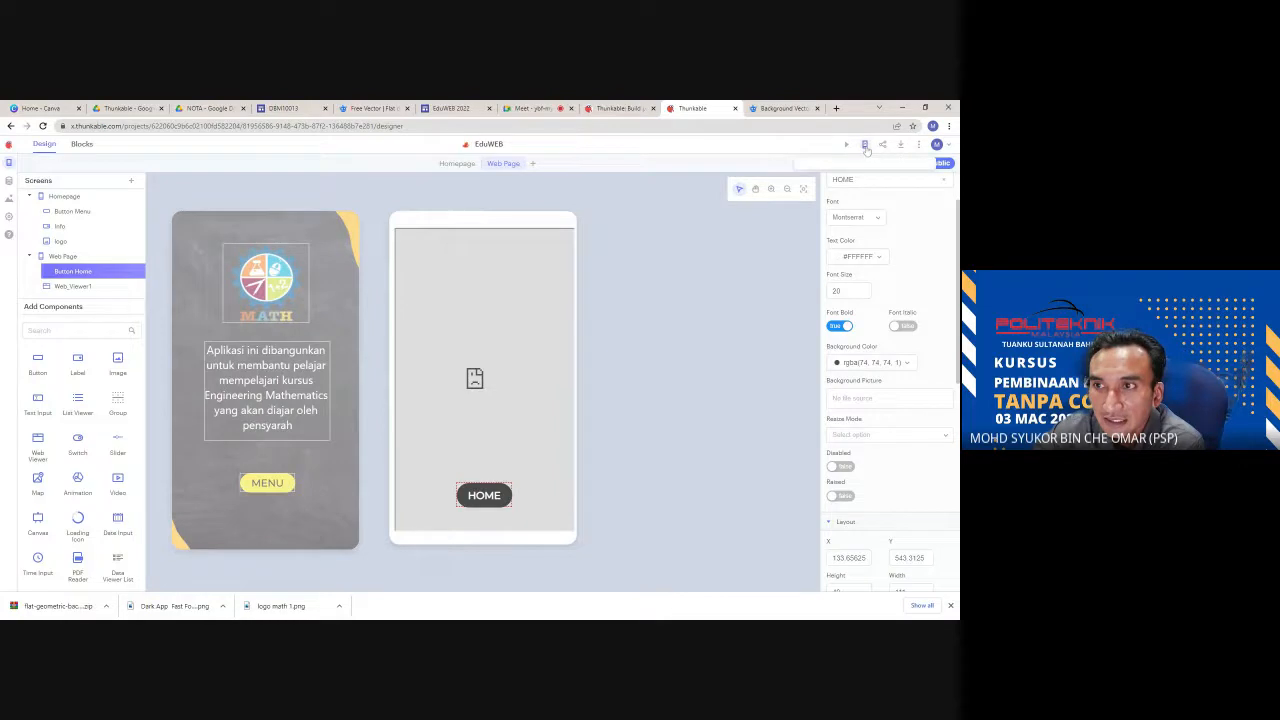
pyautogui.click(867, 150)
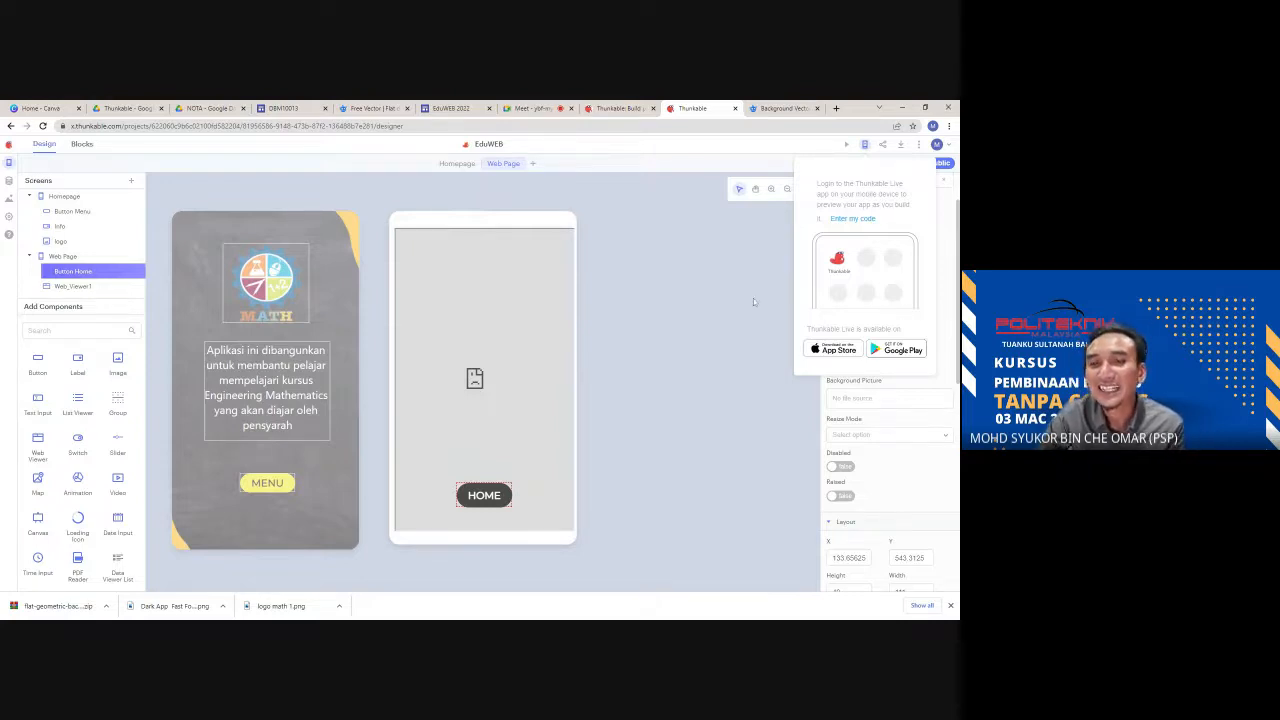
# - Open the live test on device code entry and close it without entering a code
pyautogui.click(753, 298)
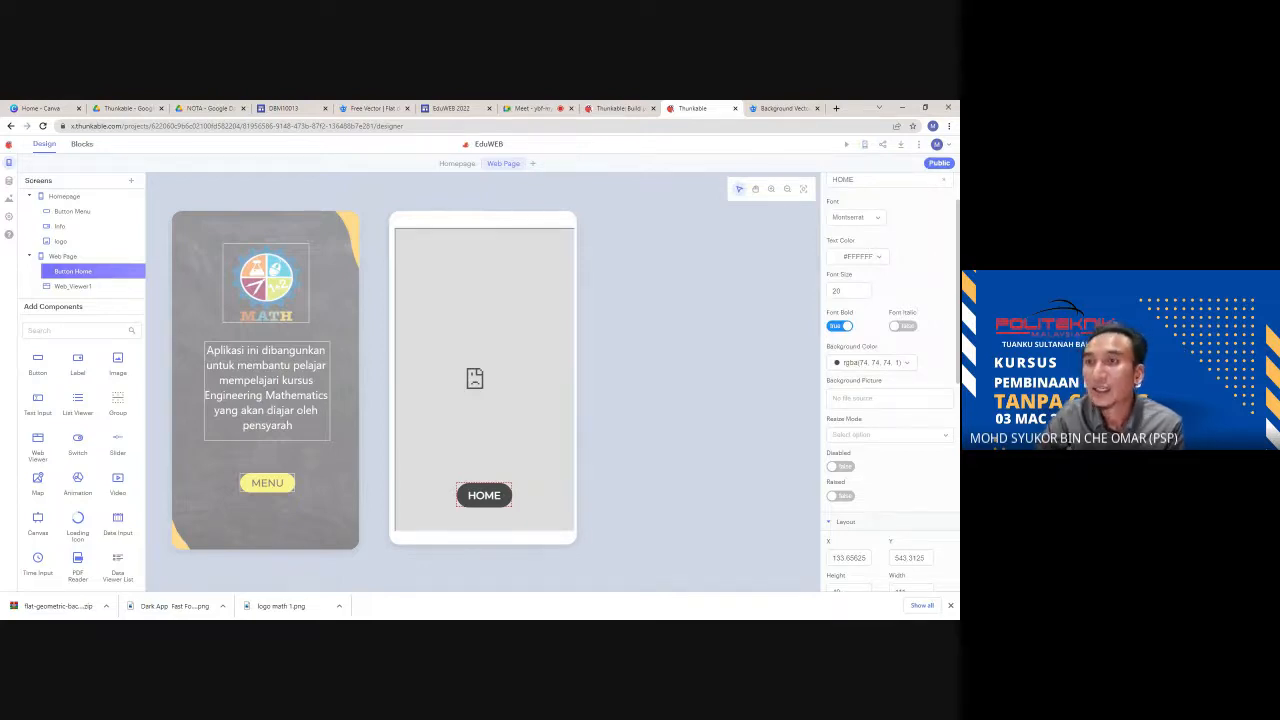
pyautogui.click(865, 146)
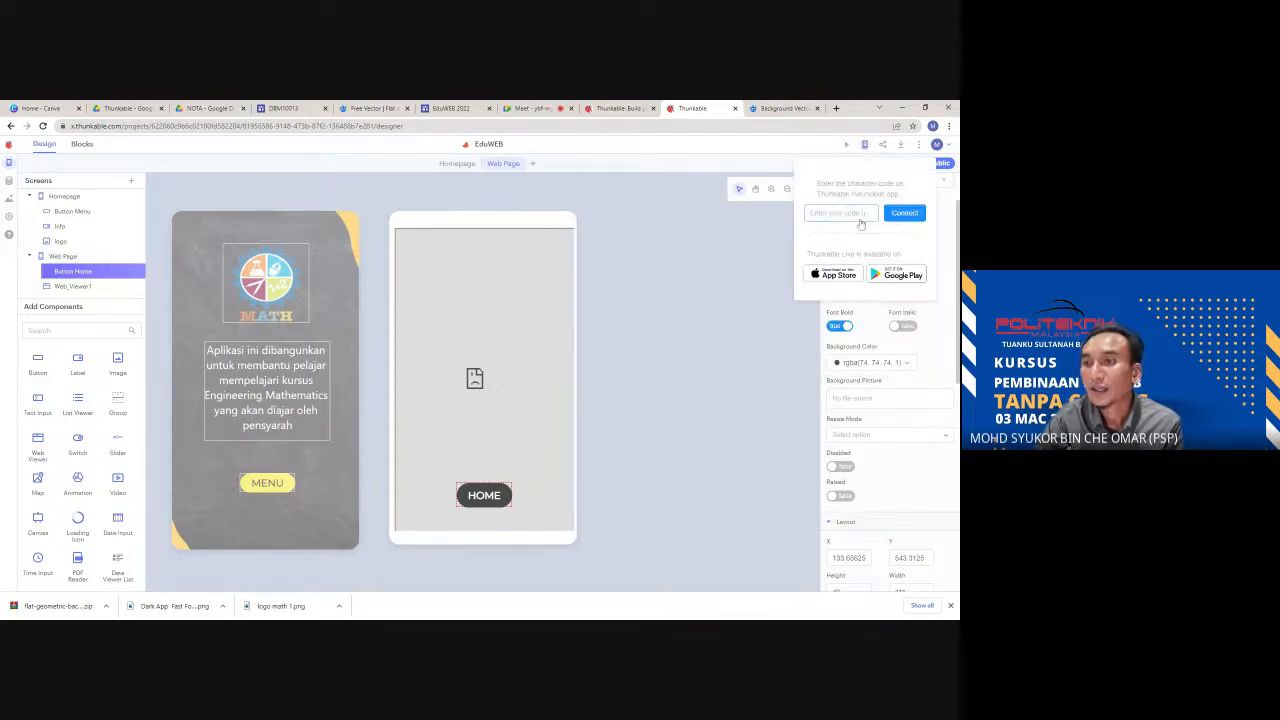
pyautogui.click(858, 218)
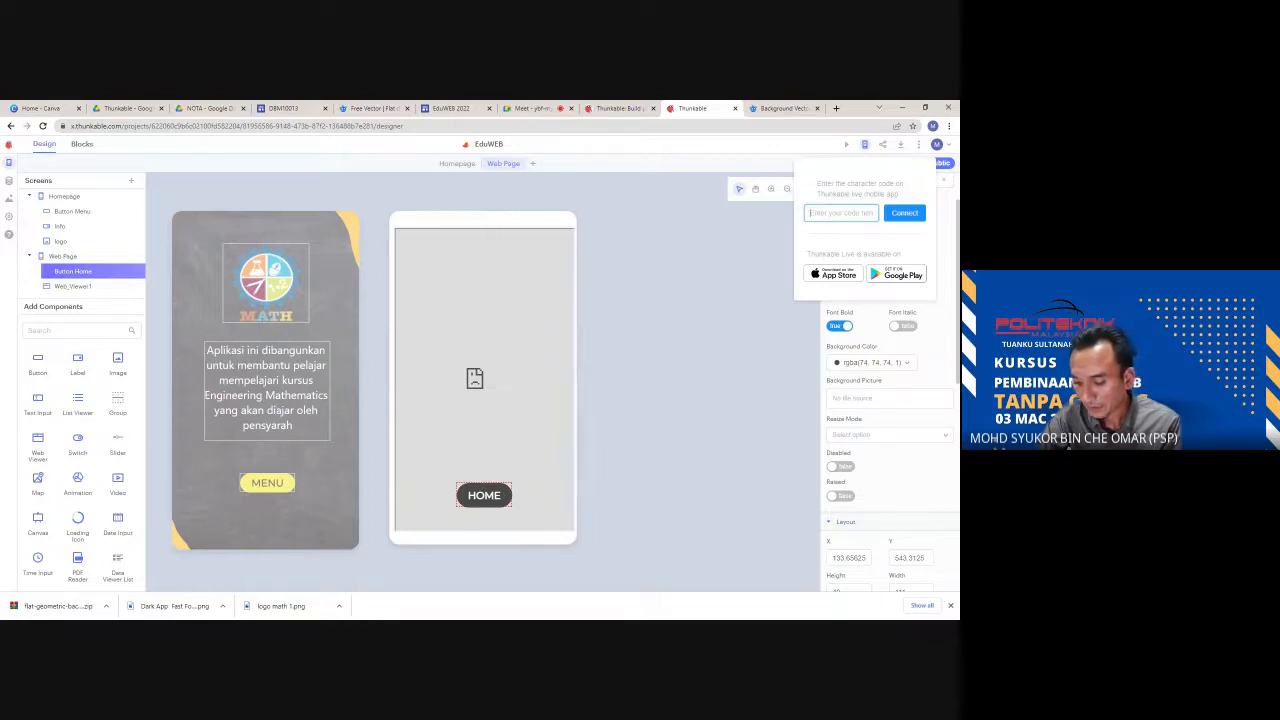
pyautogui.click(759, 301)
# - Preview the app in the browser from the Homepage screen, test its MENU button, and return to editing
pyautogui.click(446, 165)
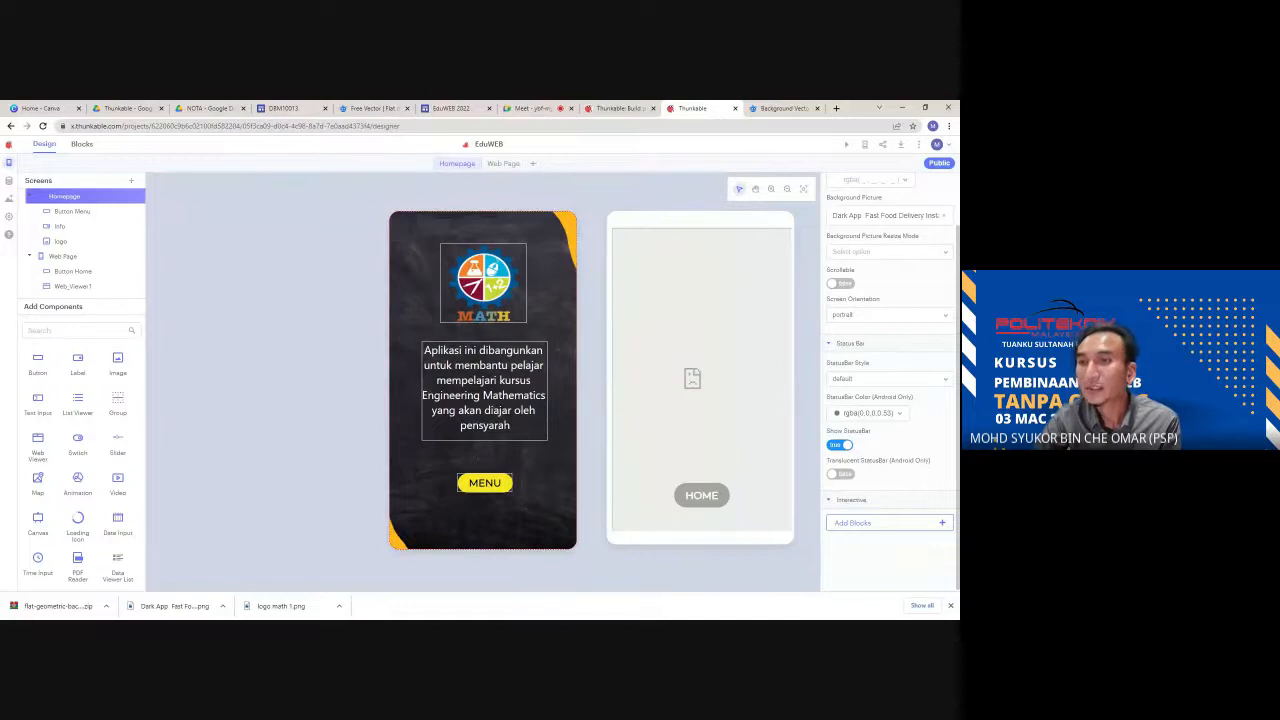
pyautogui.click(846, 145)
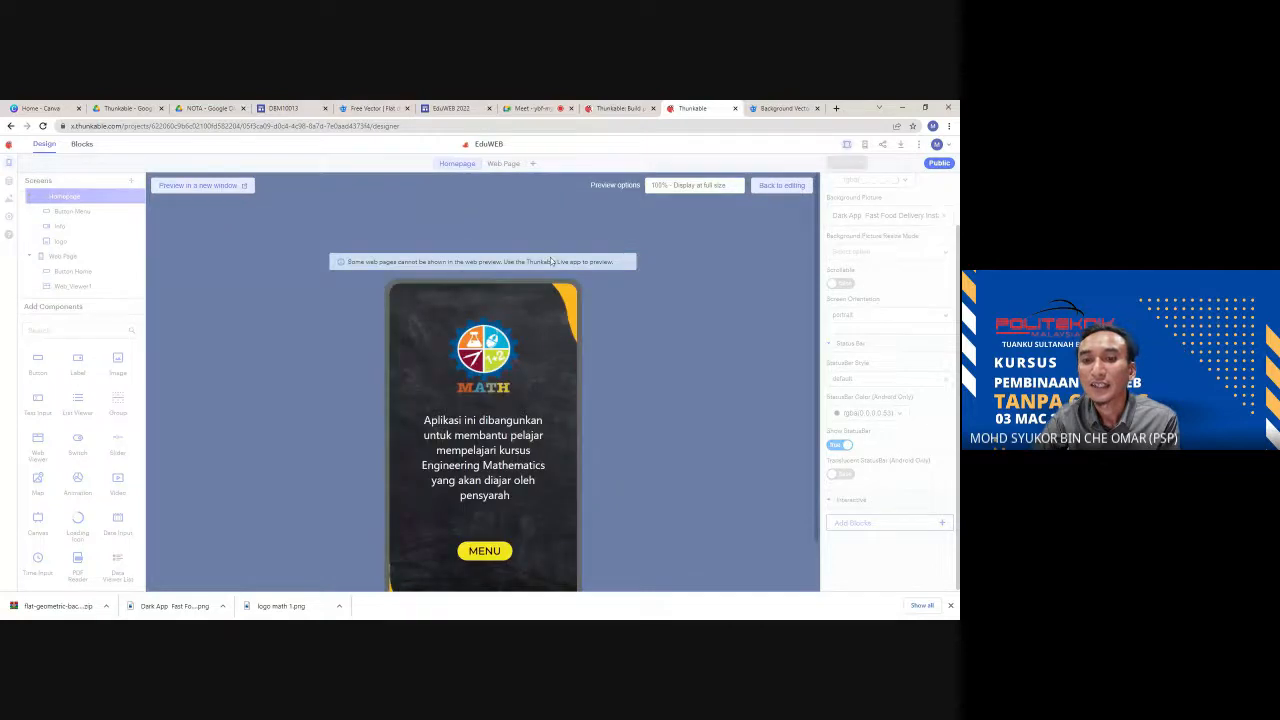
pyautogui.click(484, 551)
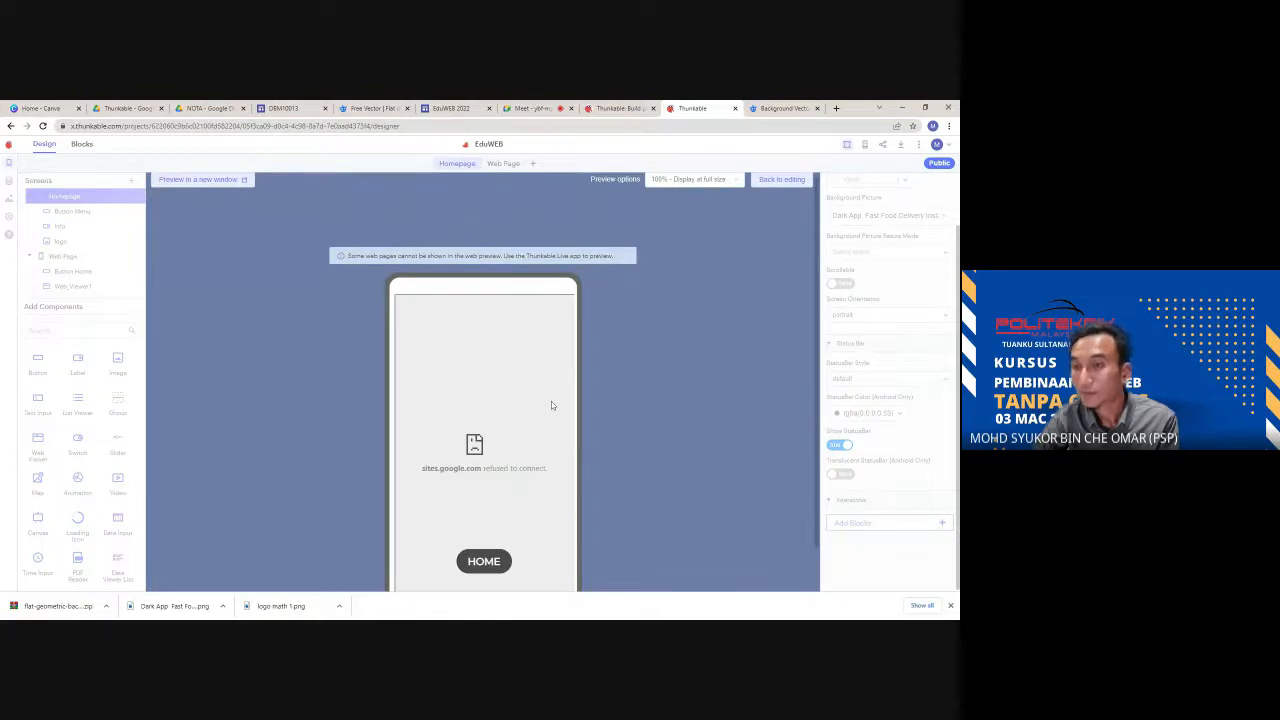
pyautogui.click(877, 169)
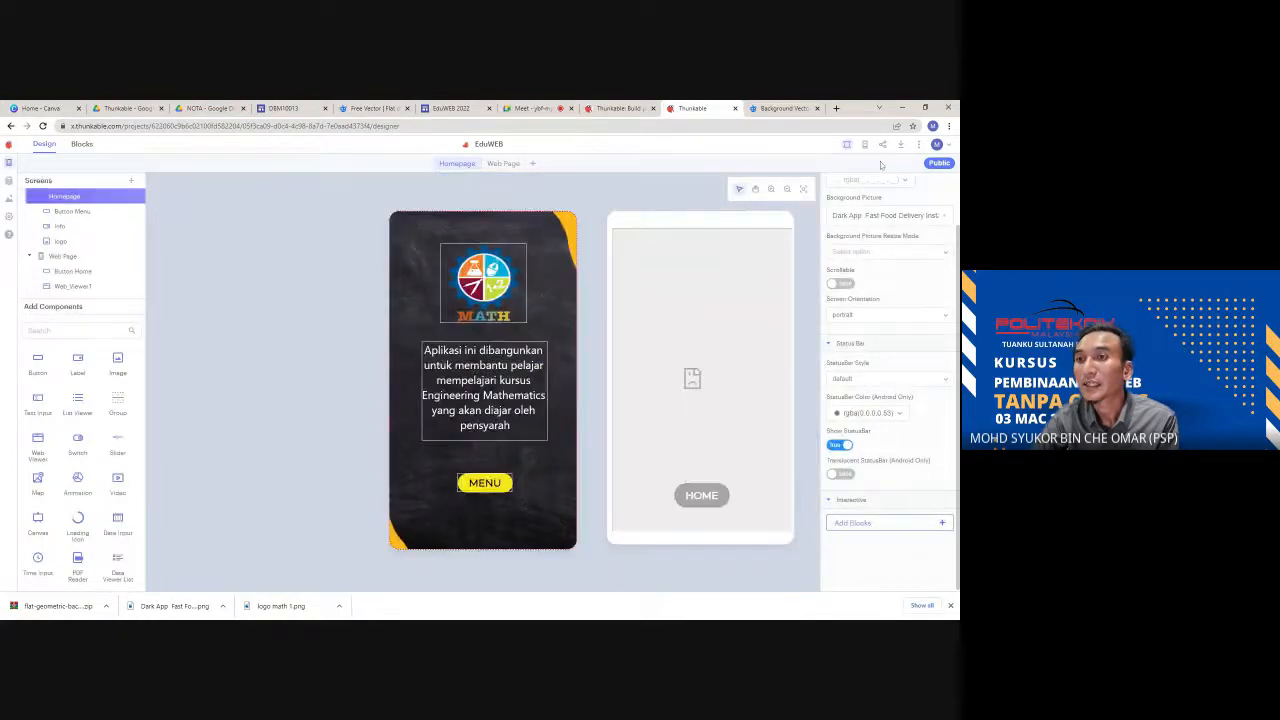
# - Review the live test code entry and the project's download and publish options without choosing any
pyautogui.click(865, 146)
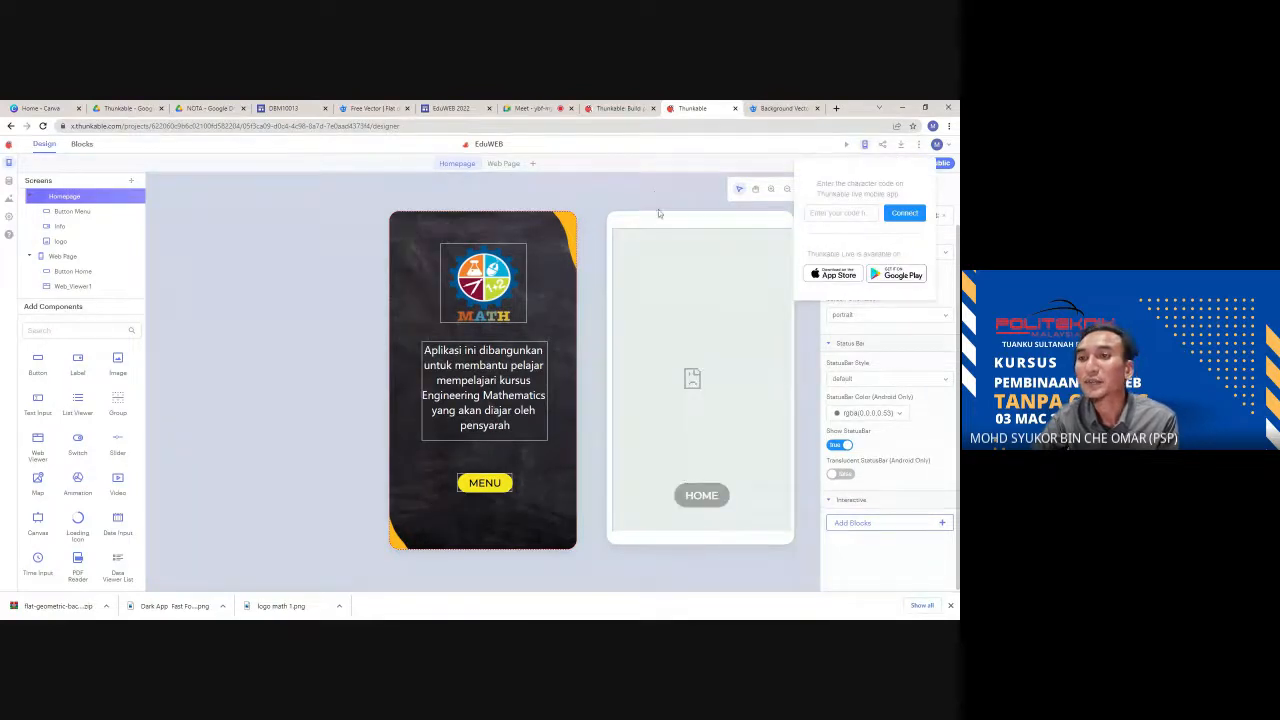
pyautogui.click(951, 294)
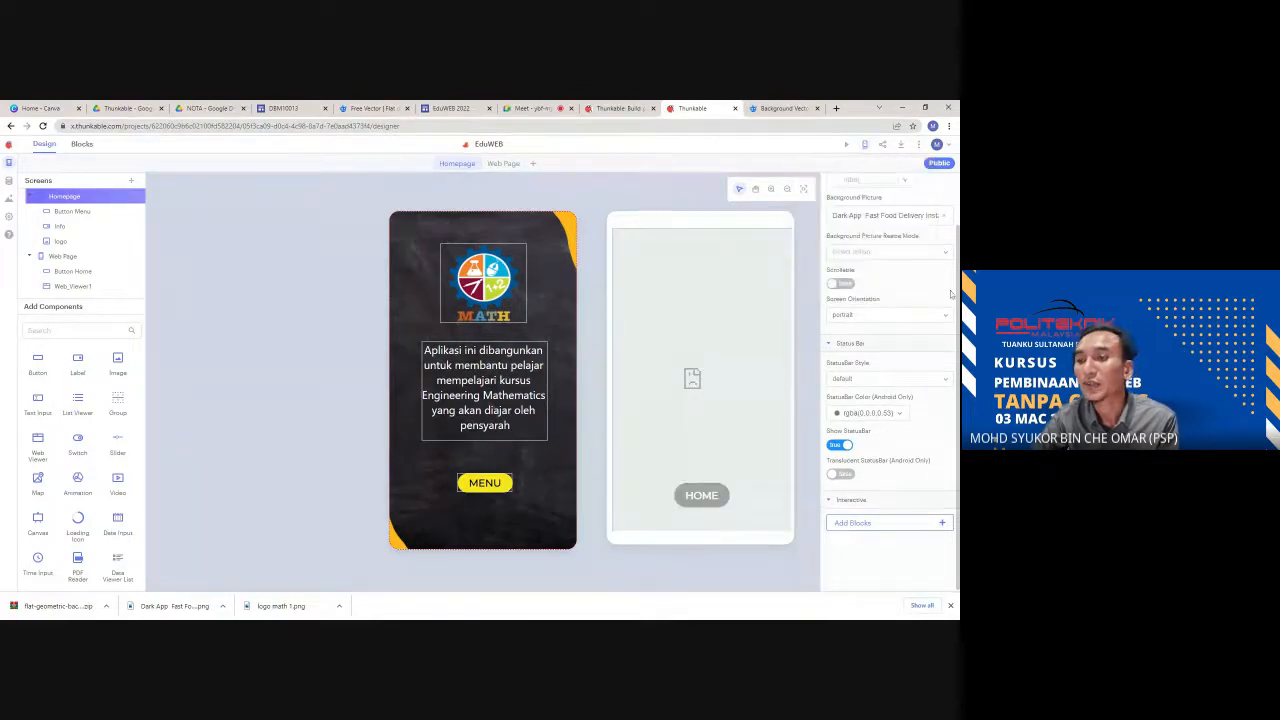
pyautogui.click(901, 147)
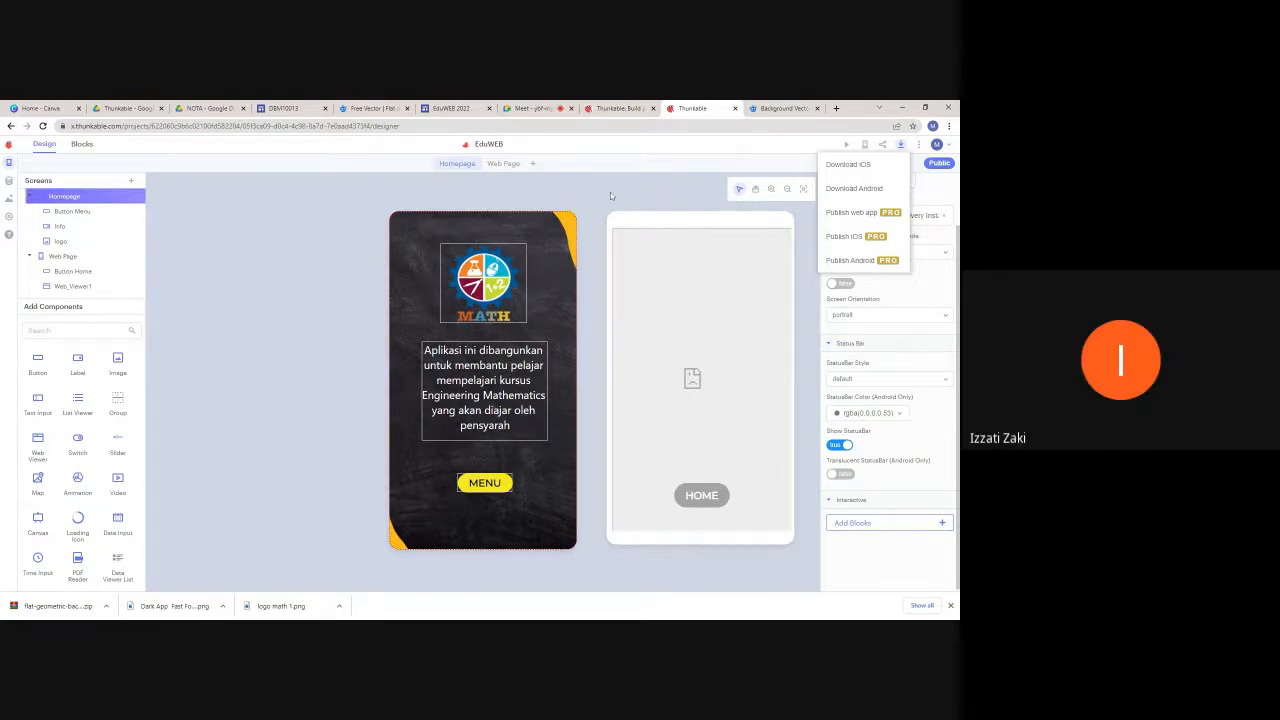
pyautogui.click(674, 185)
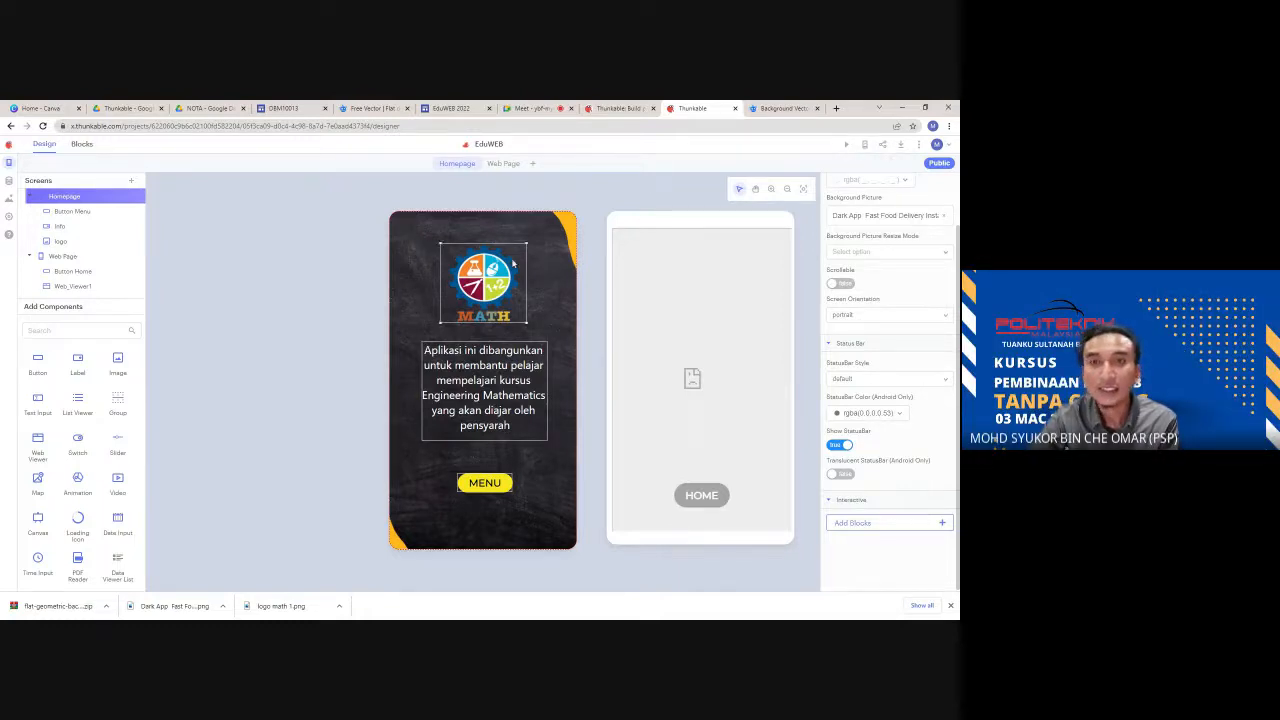
# - Switch to the EduWEB project in the other browser window and request its Android download link by email
pyautogui.click(902, 109)
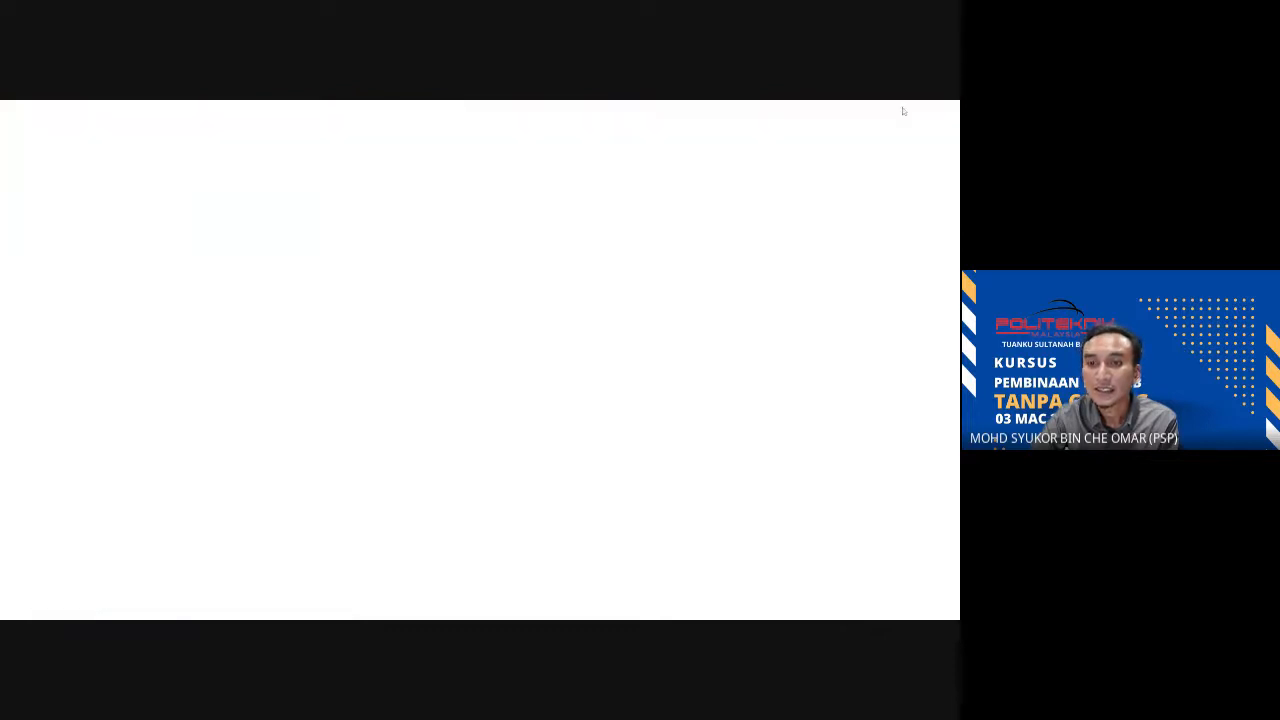
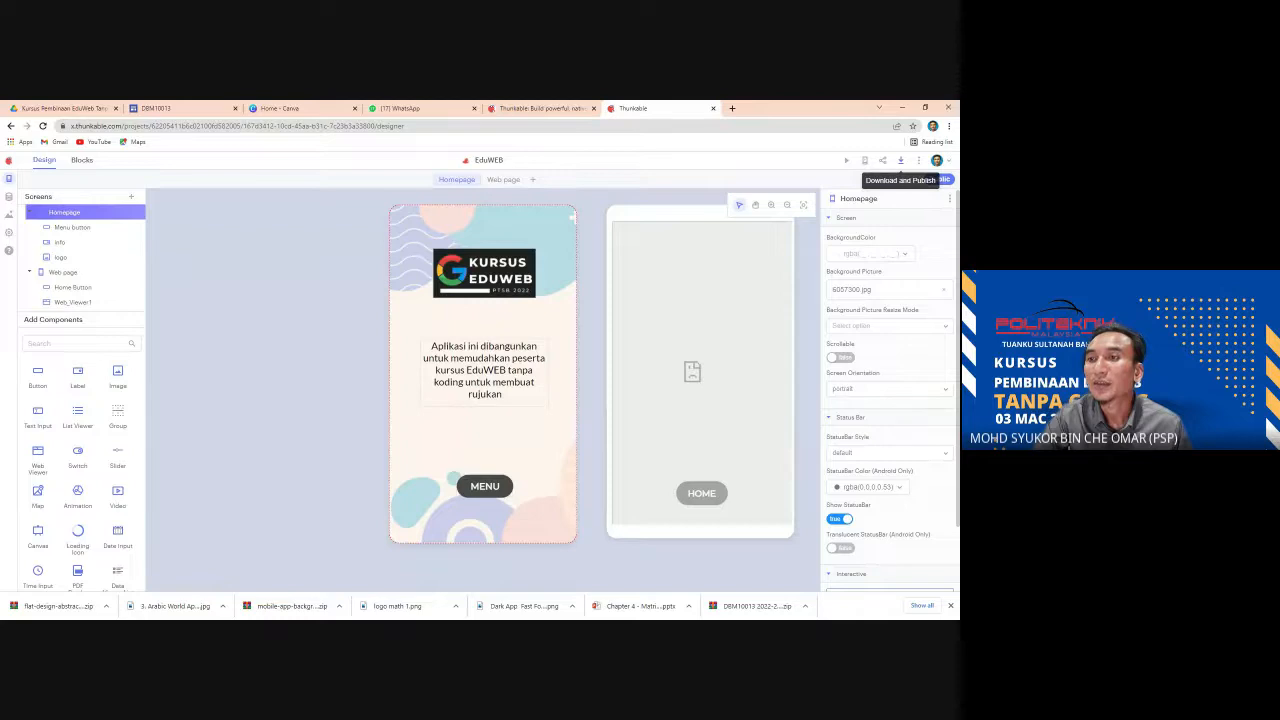
pyautogui.click(900, 160)
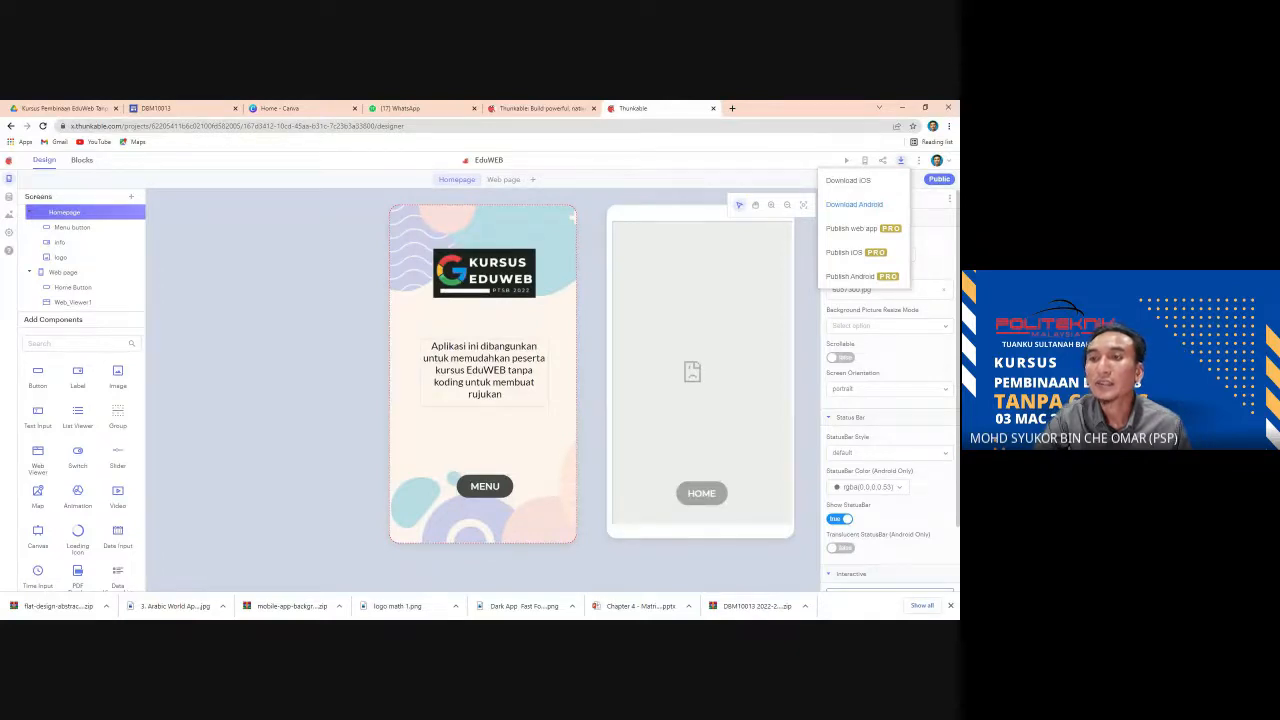
pyautogui.click(855, 204)
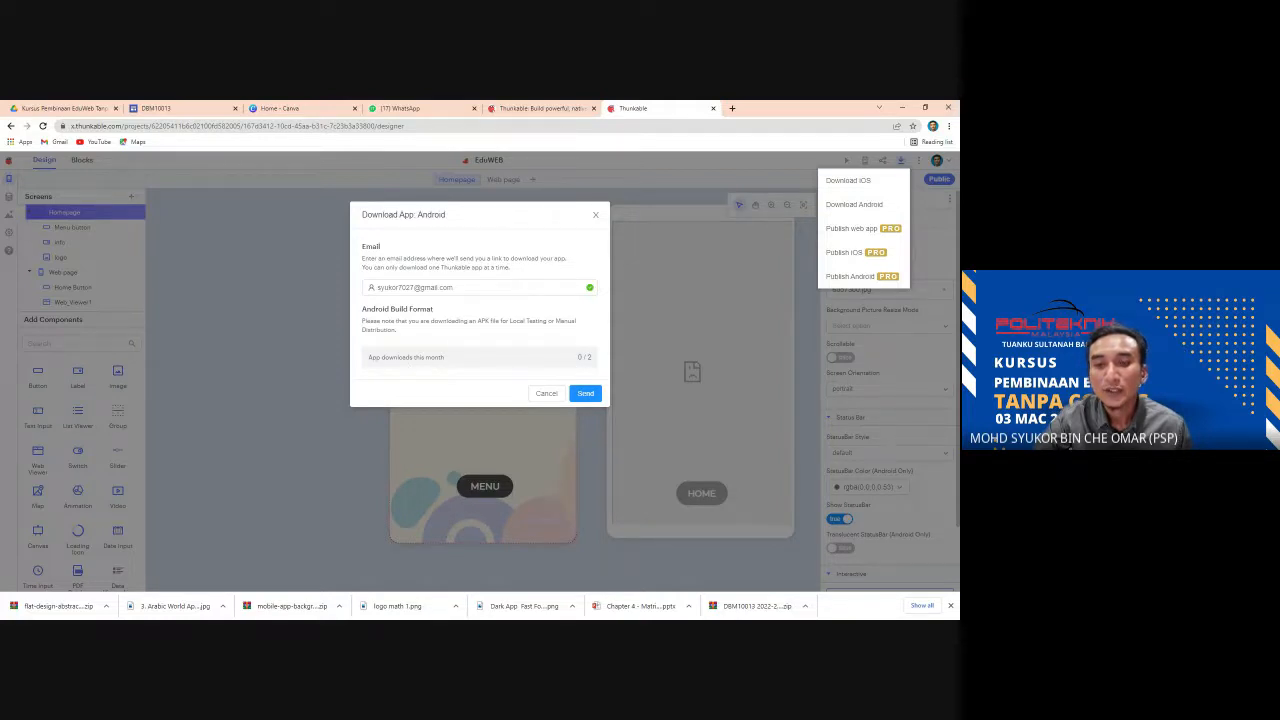
pyautogui.click(581, 395)
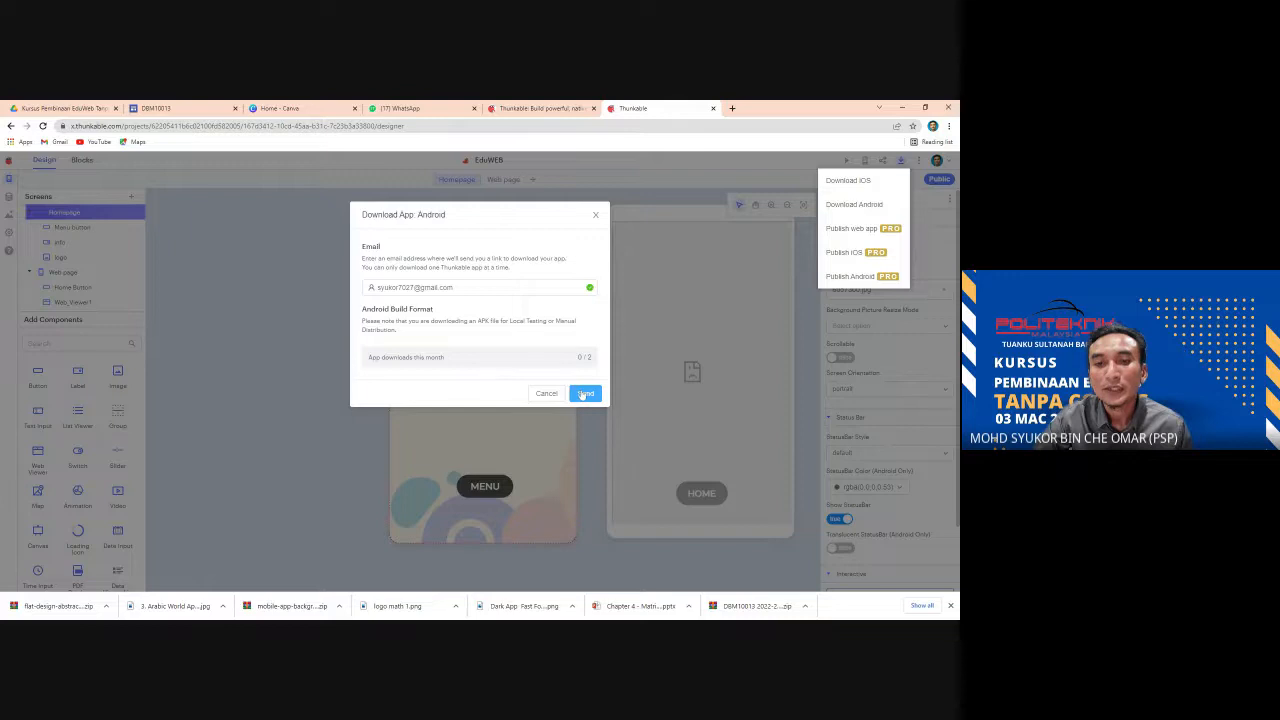
pyautogui.click(583, 394)
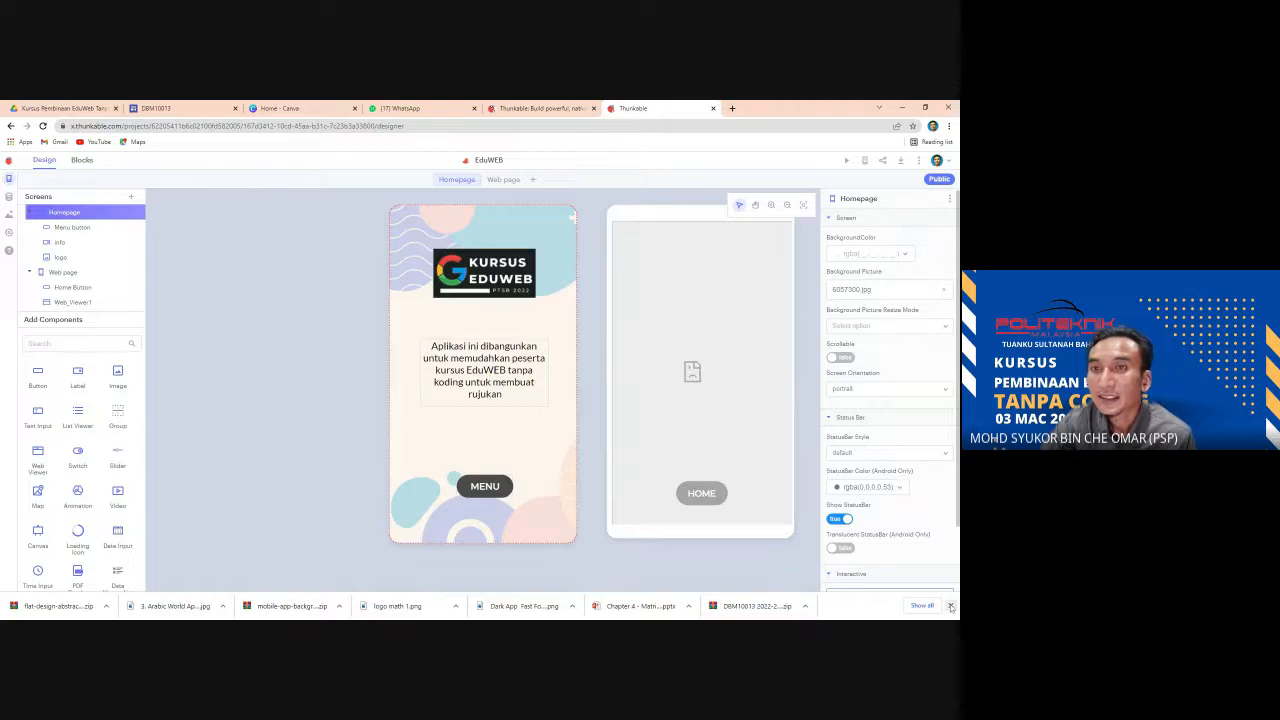
# - Close the browser's downloads bar and open the Gmail inbox through Google in a new tab
pyautogui.click(950, 605)
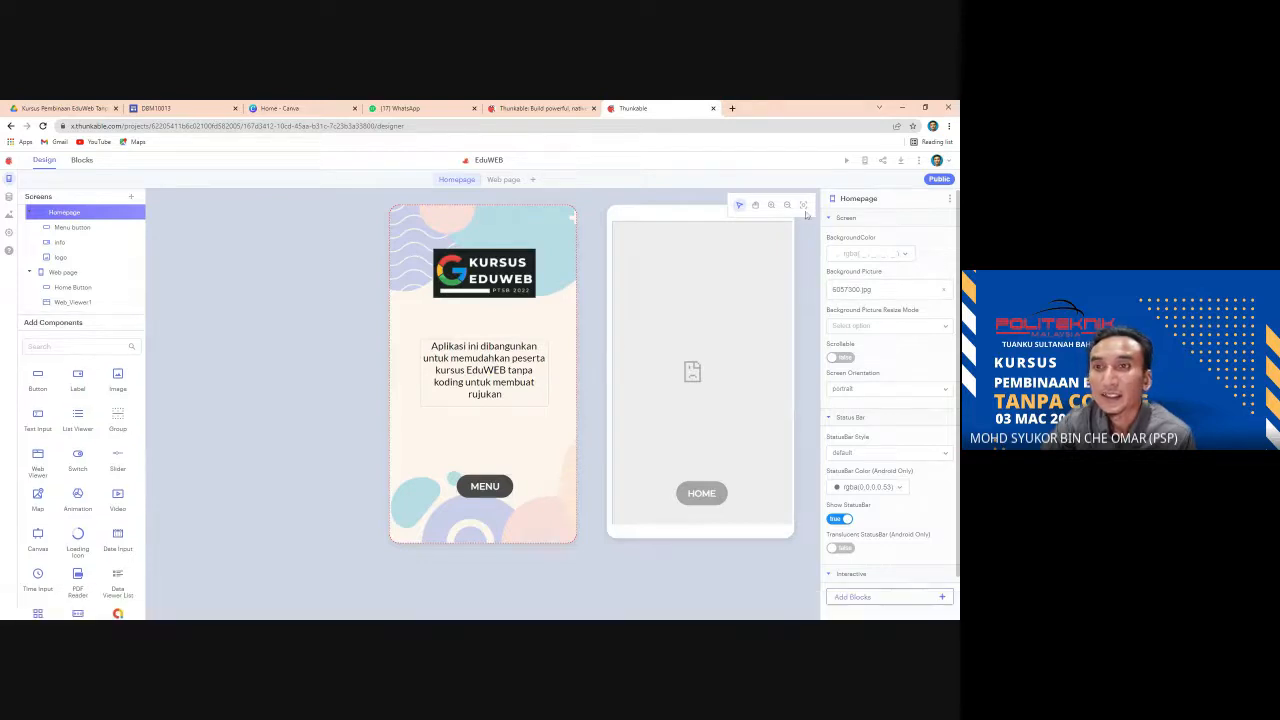
pyautogui.click(732, 108)
pyautogui.write('gool')
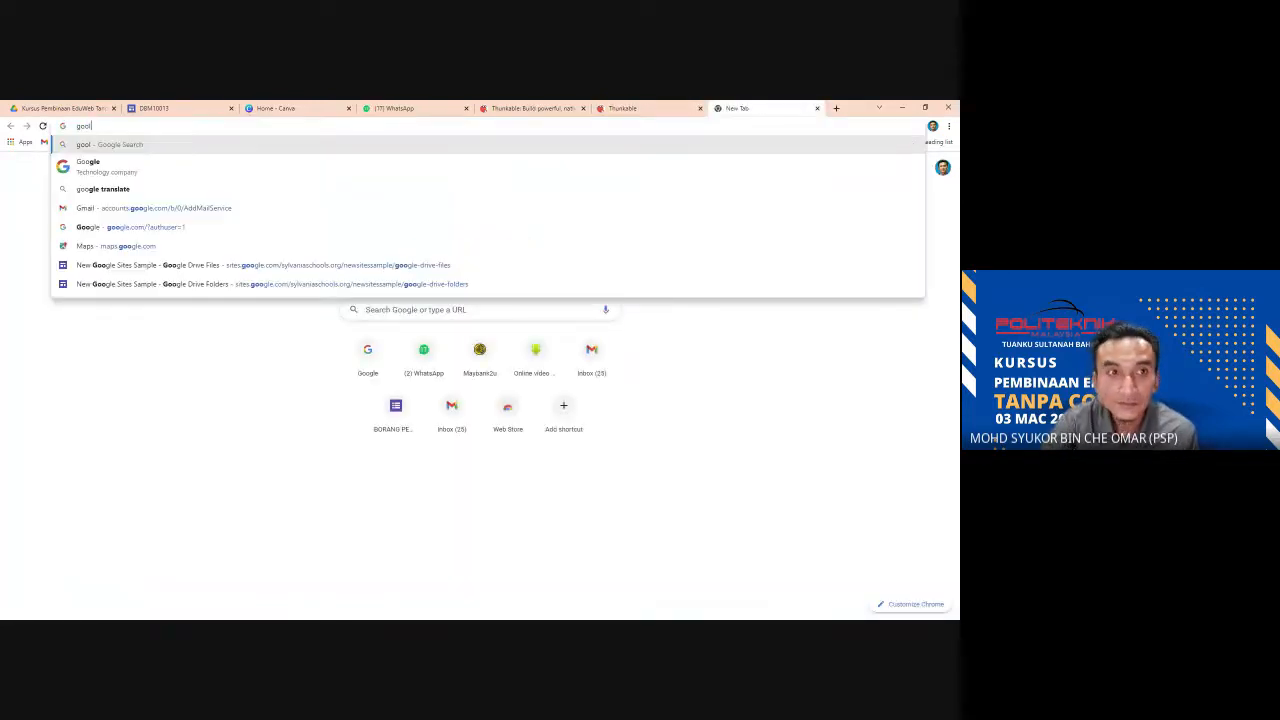
pyautogui.press('BackSpace')
pyautogui.write('gle')
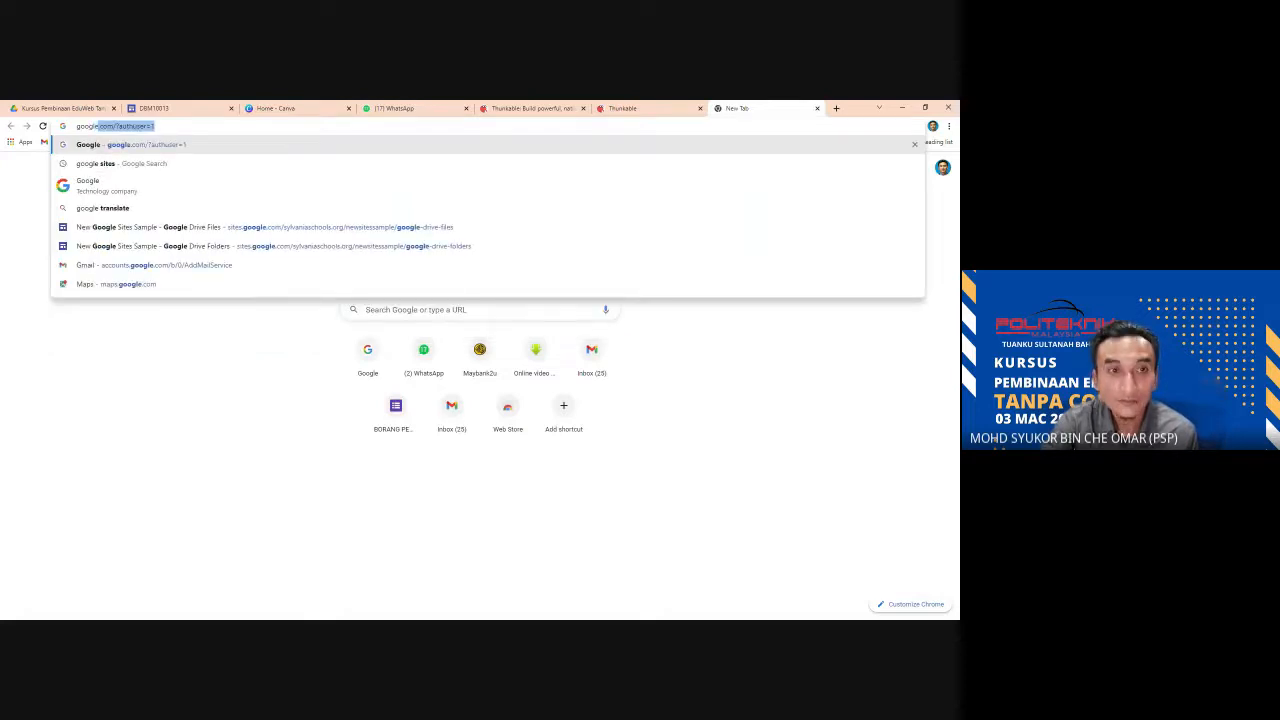
pyautogui.press('Return')
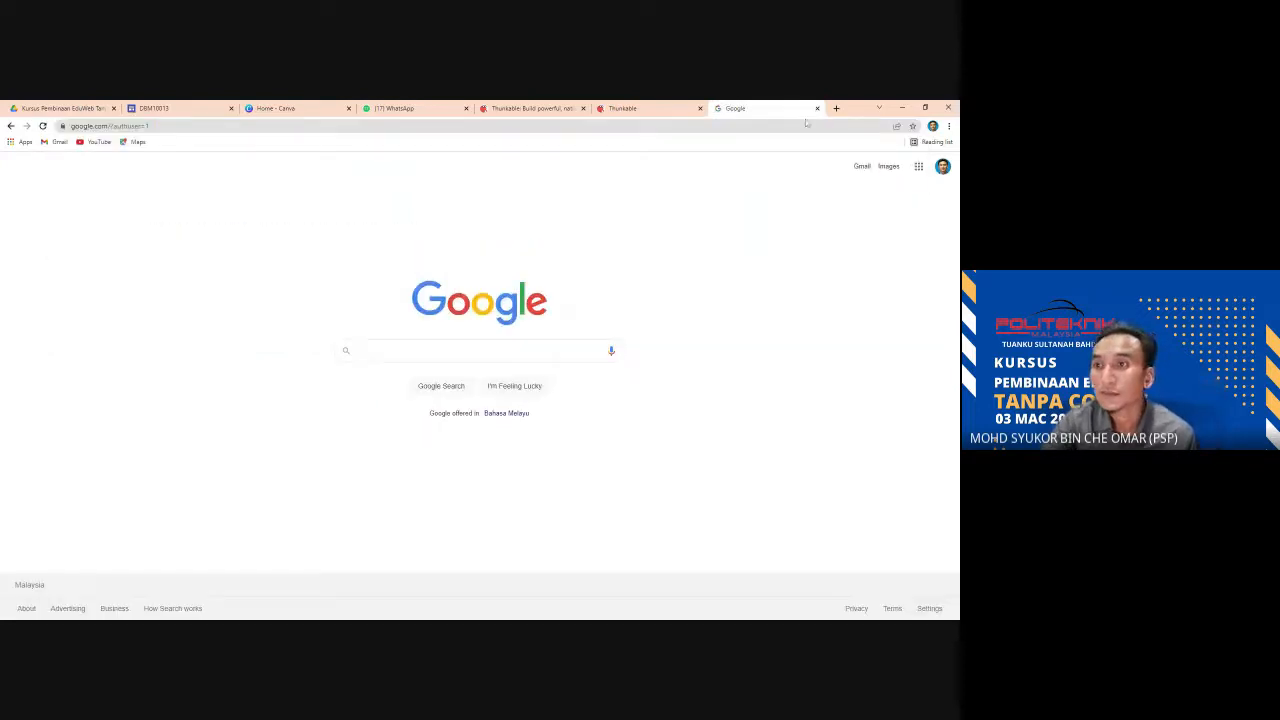
pyautogui.click(862, 166)
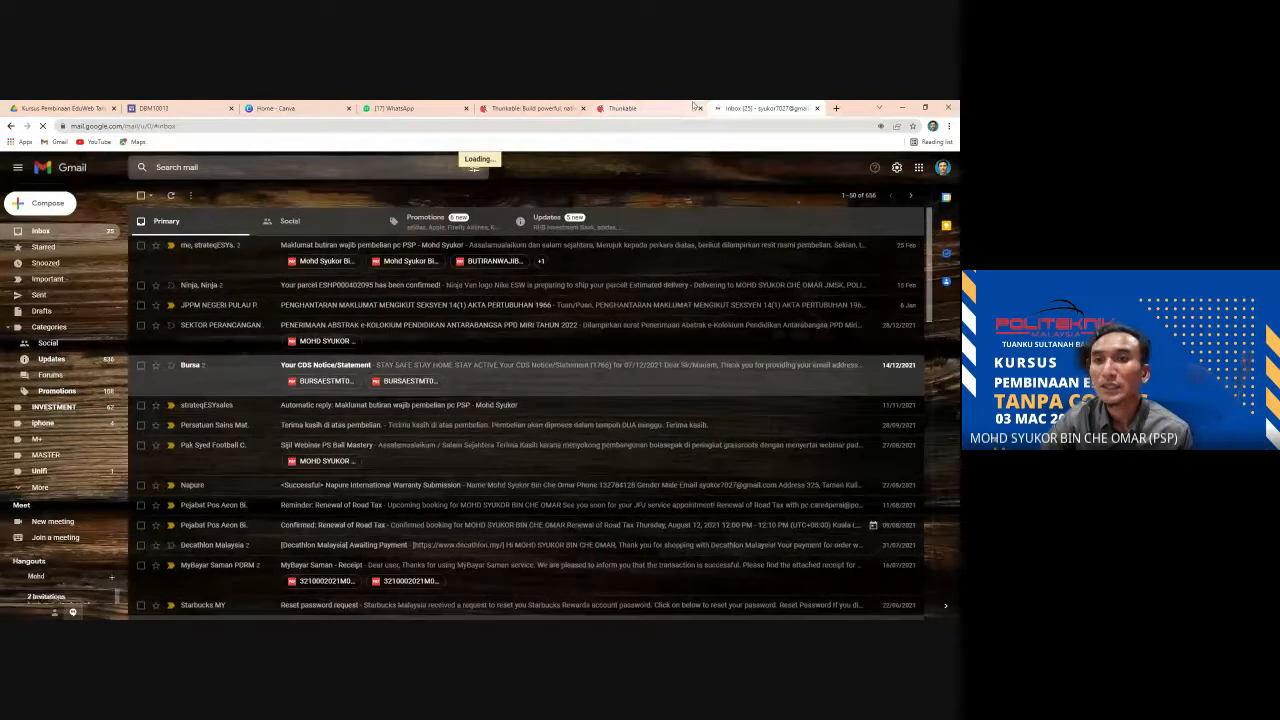
# - Open the Thunkable Support email about EduWEB among Gmail's Updates messages and start the APK download
pyautogui.click(630, 108)
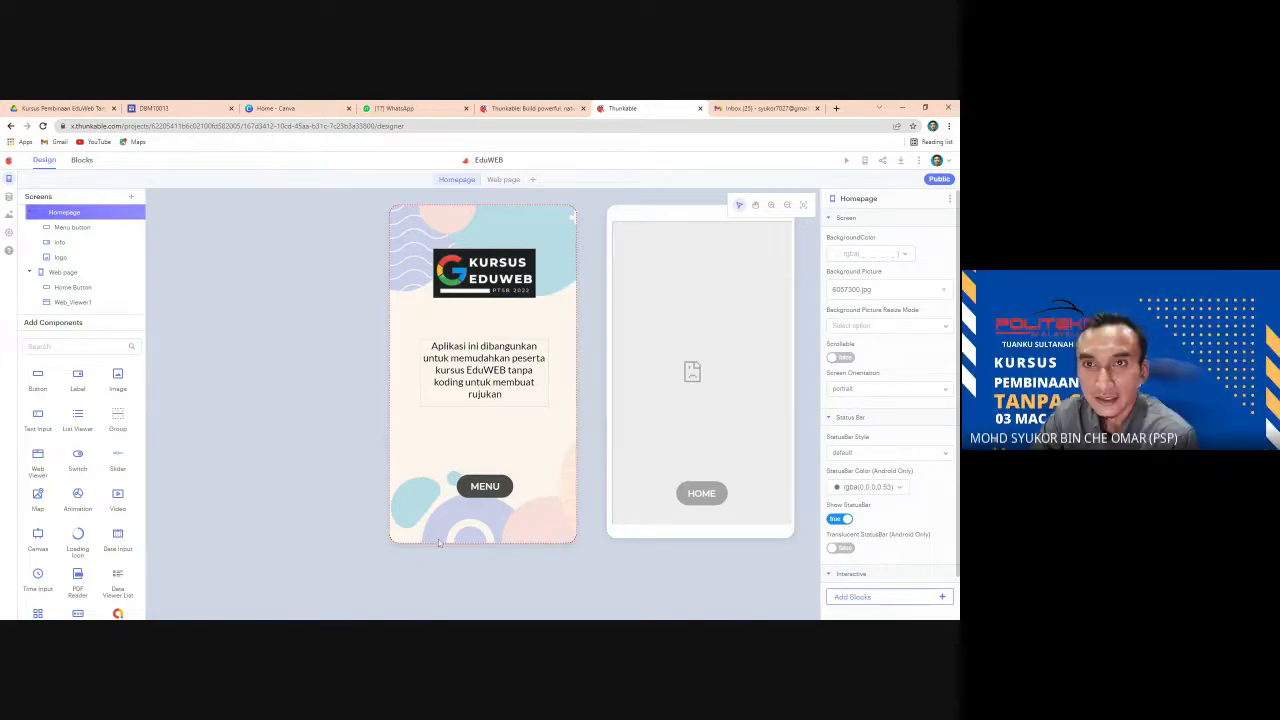
pyautogui.click(765, 108)
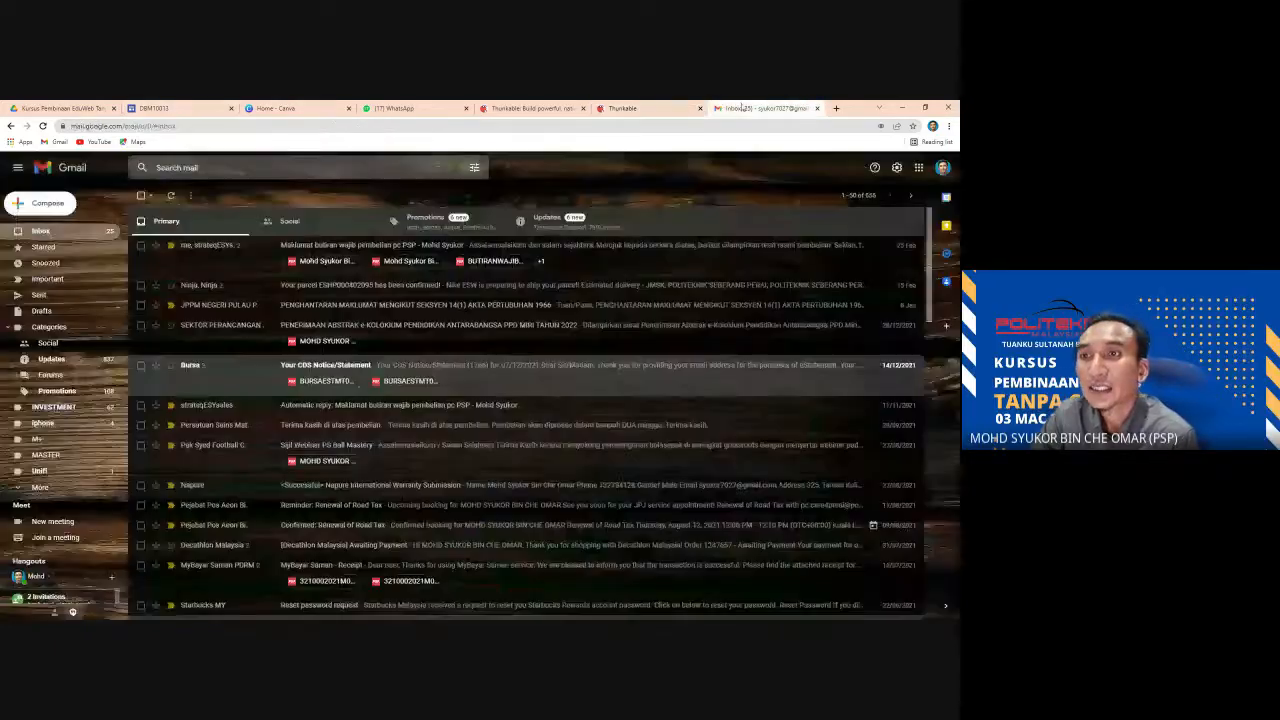
pyautogui.click(560, 222)
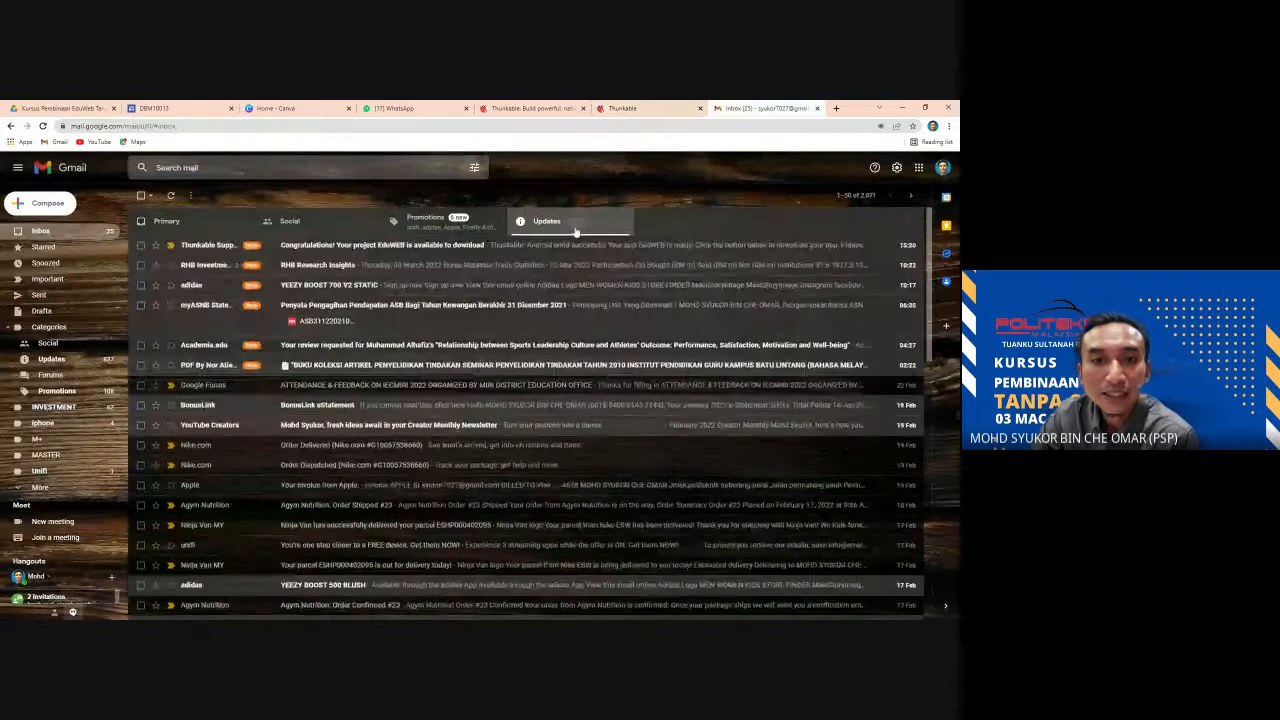
pyautogui.click(392, 249)
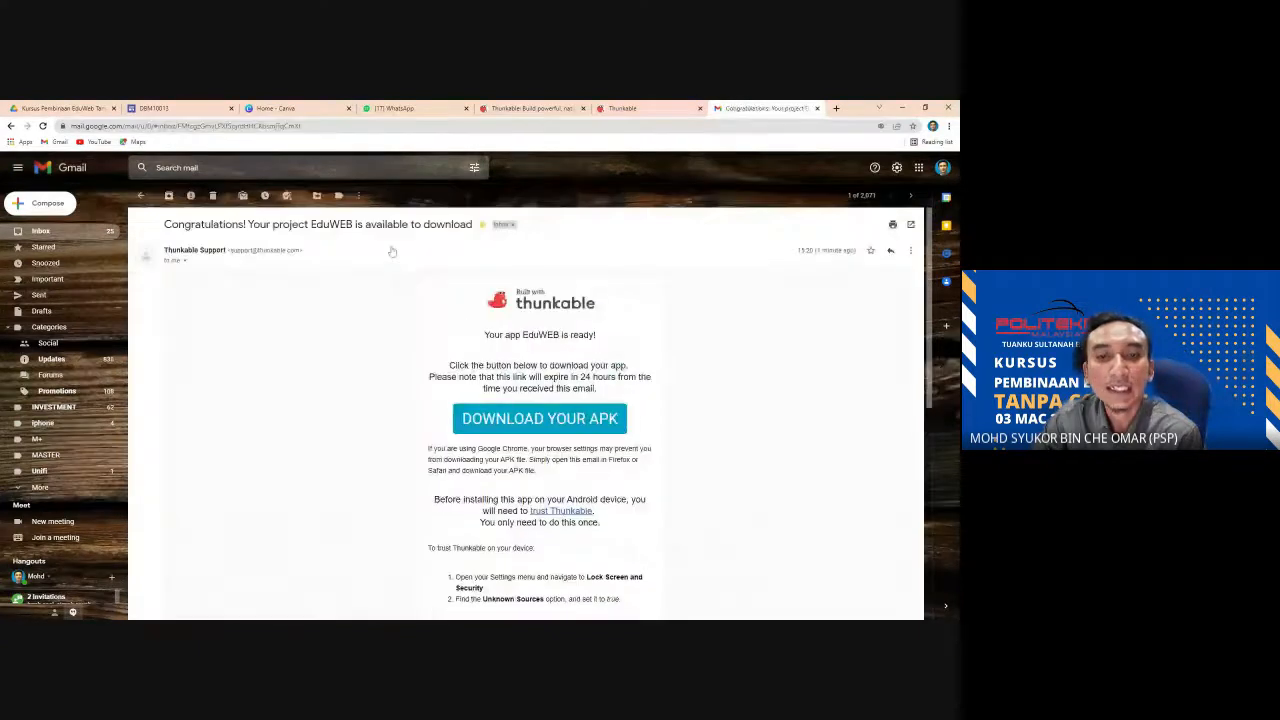
pyautogui.click(553, 426)
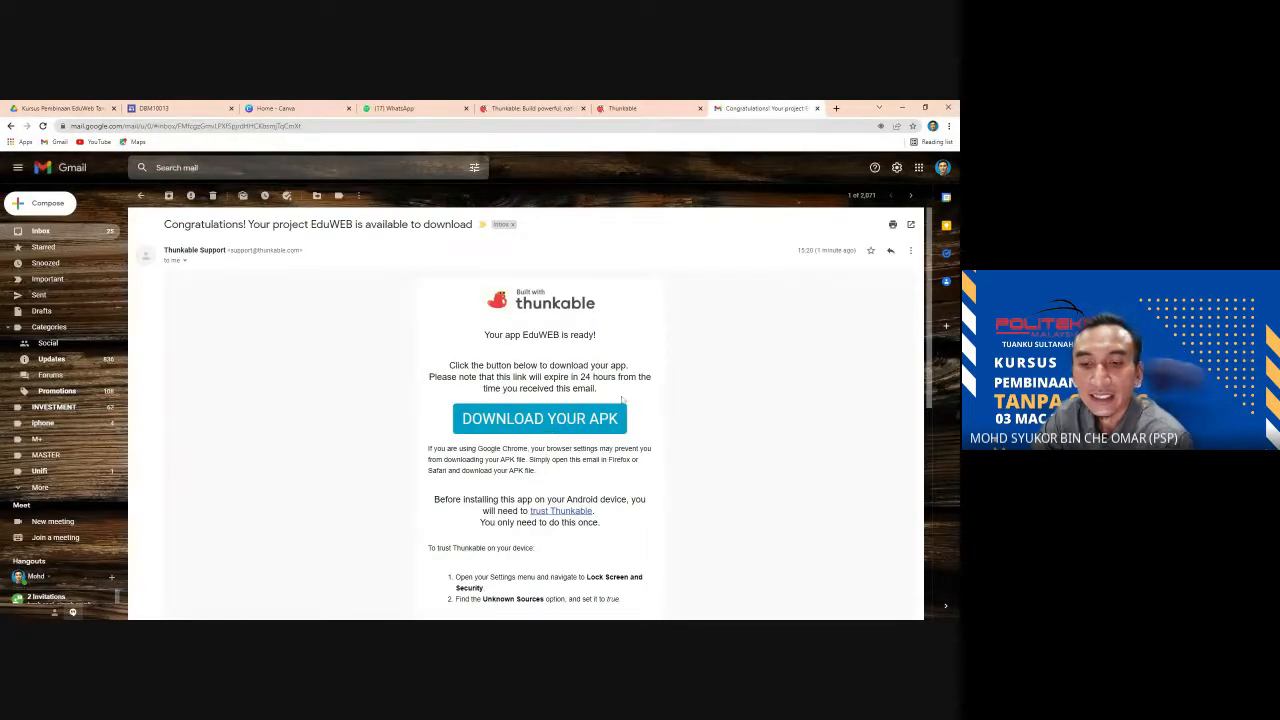
# - Read through the email's instructions for downloading the APK and trusting Thunkable on an Android device
pyautogui.scroll(-1, 553, 426)
pyautogui.scroll(-3, 553, 426)
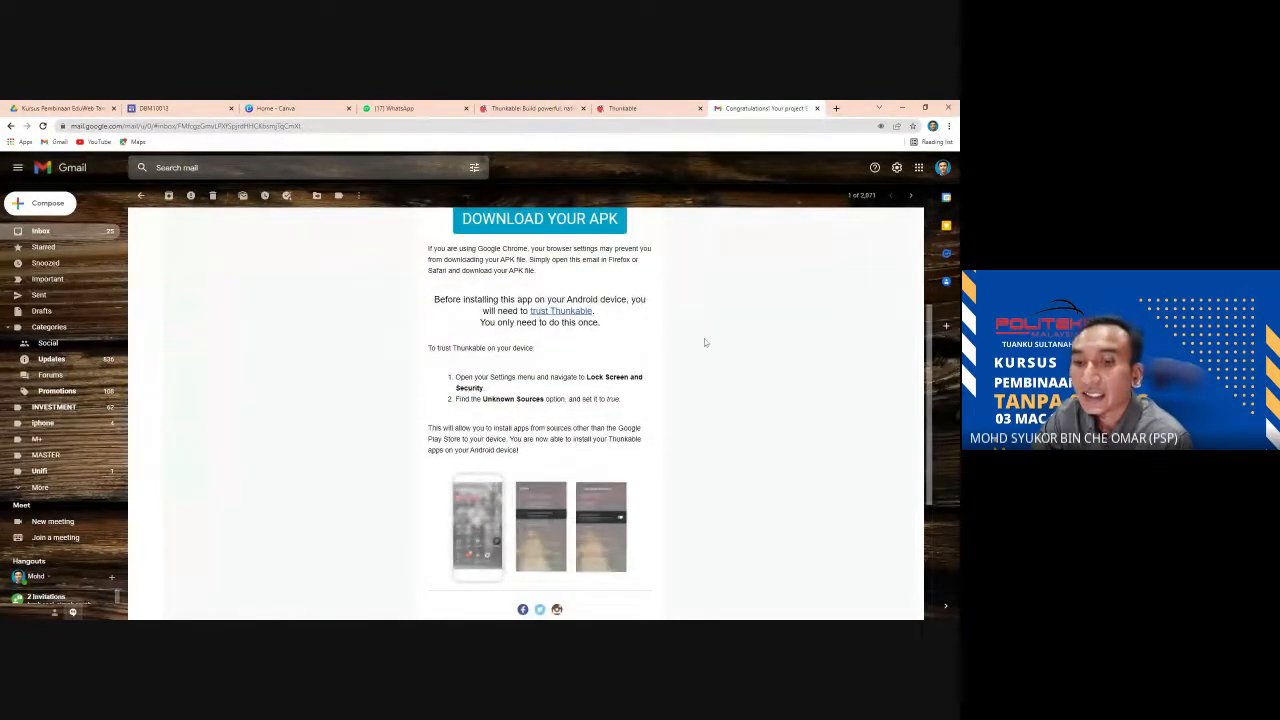
pyautogui.scroll(-3, 650, 504)
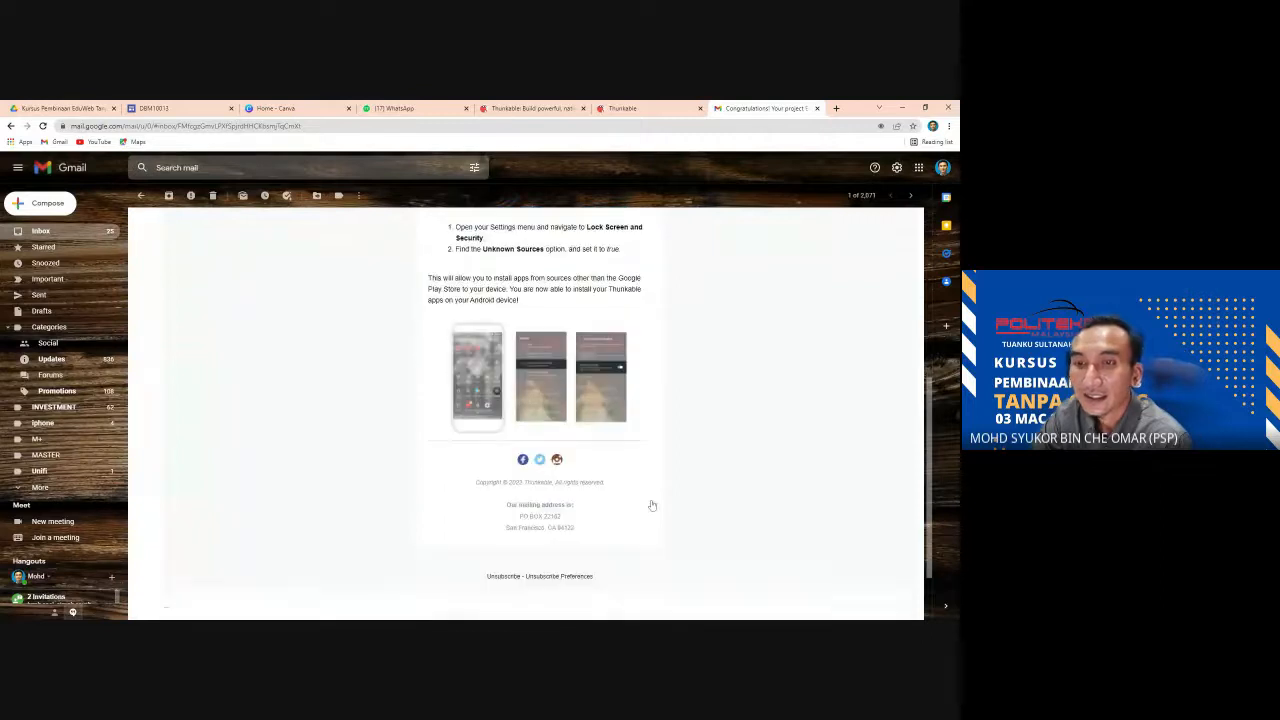
pyautogui.scroll(5, 652, 505)
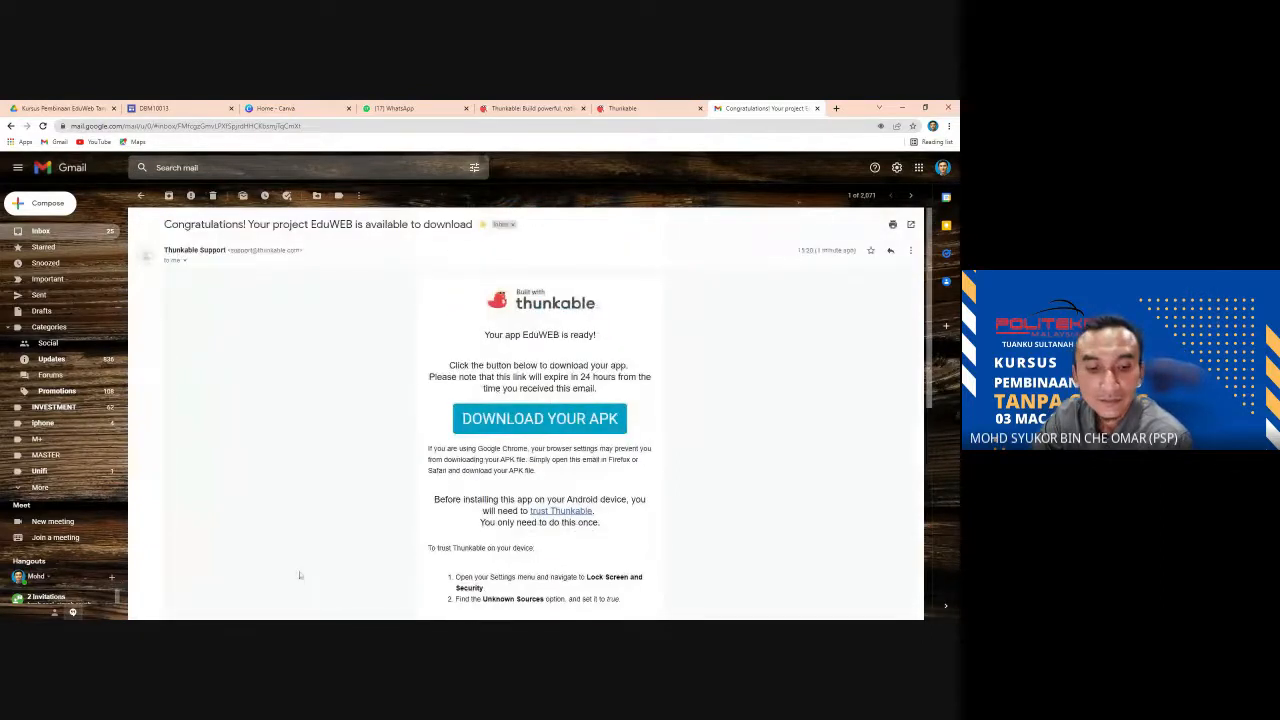
pyautogui.scroll(-1, 548, 470)
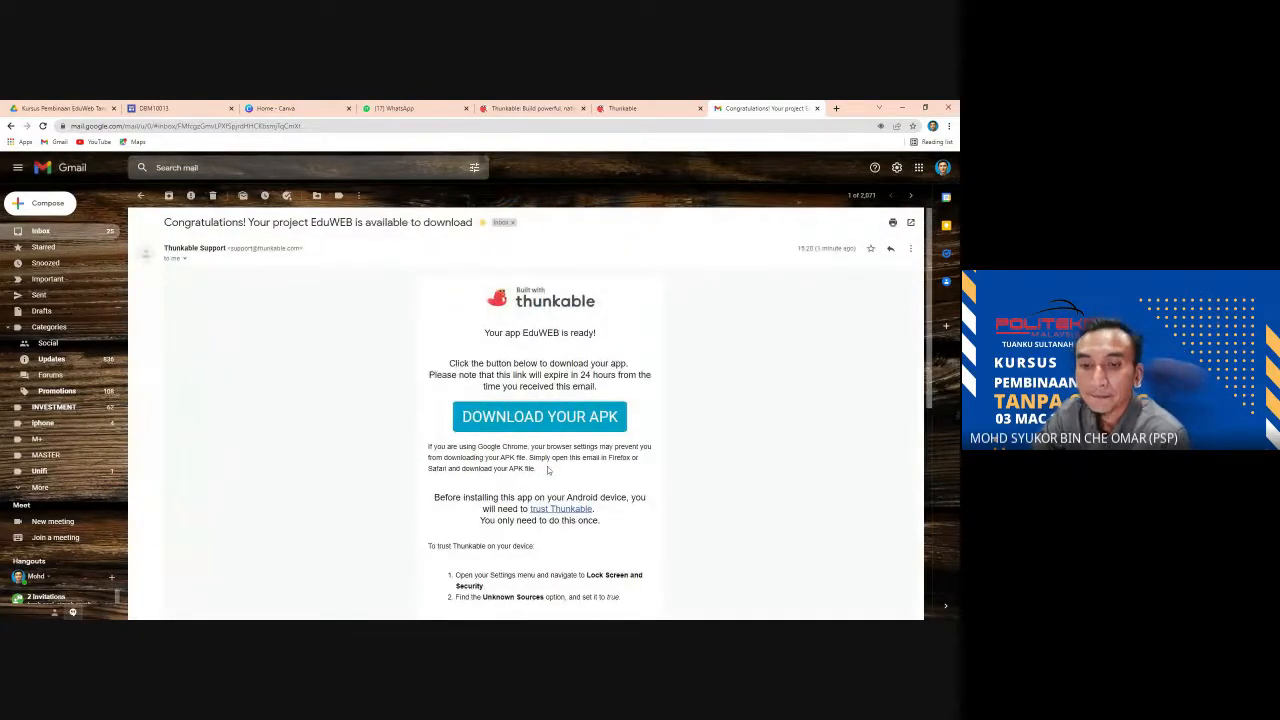
pyautogui.scroll(-1, 548, 470)
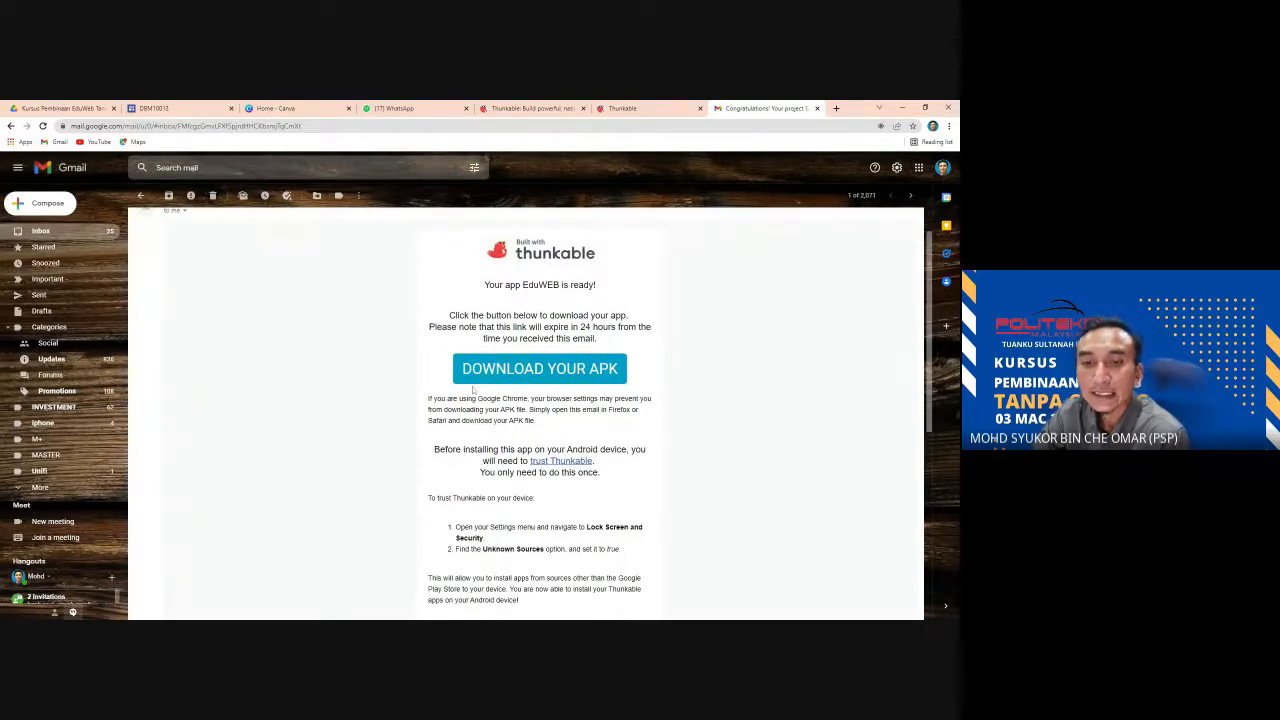
pyautogui.scroll(-1, 588, 450)
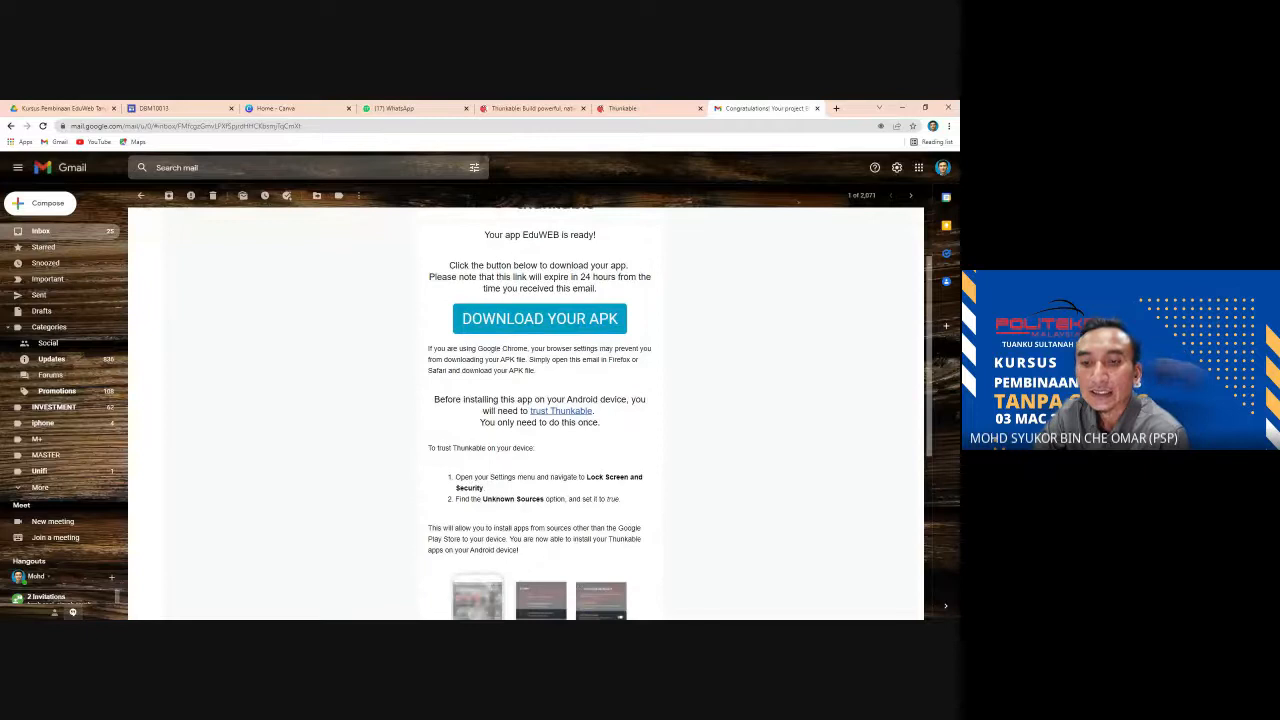
pyautogui.scroll(-1, 580, 445)
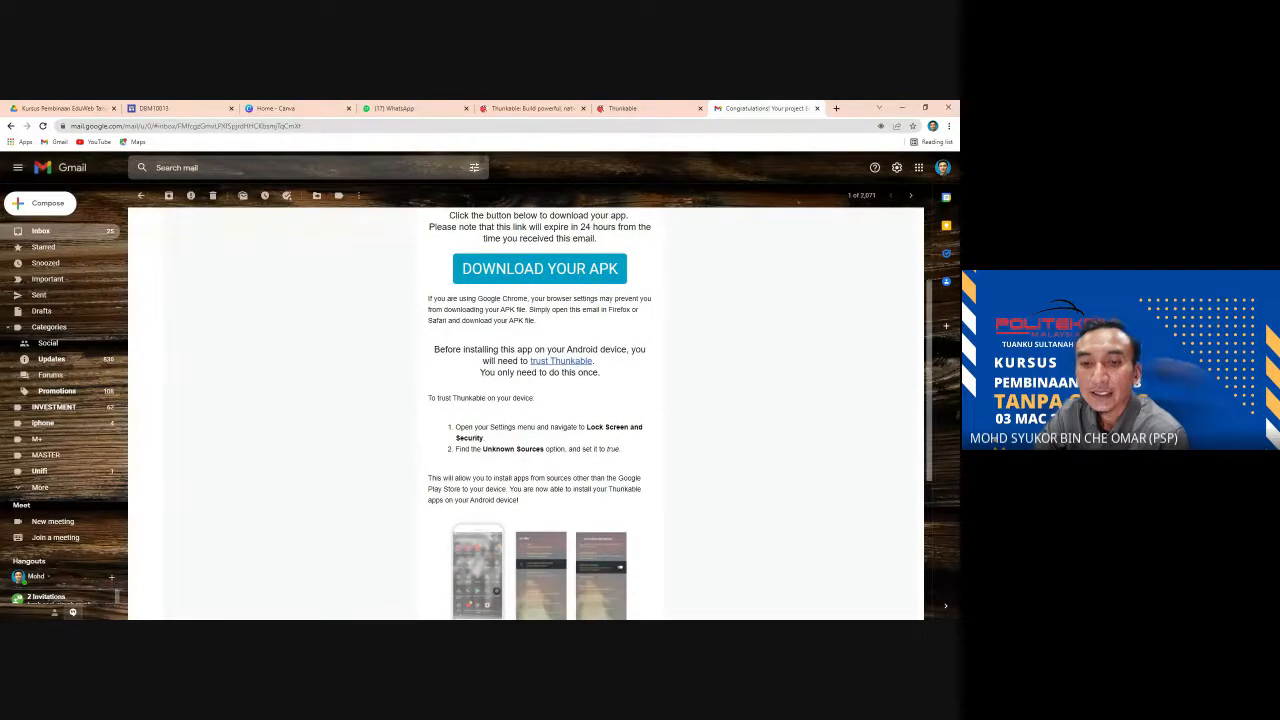
pyautogui.scroll(-2, 568, 432)
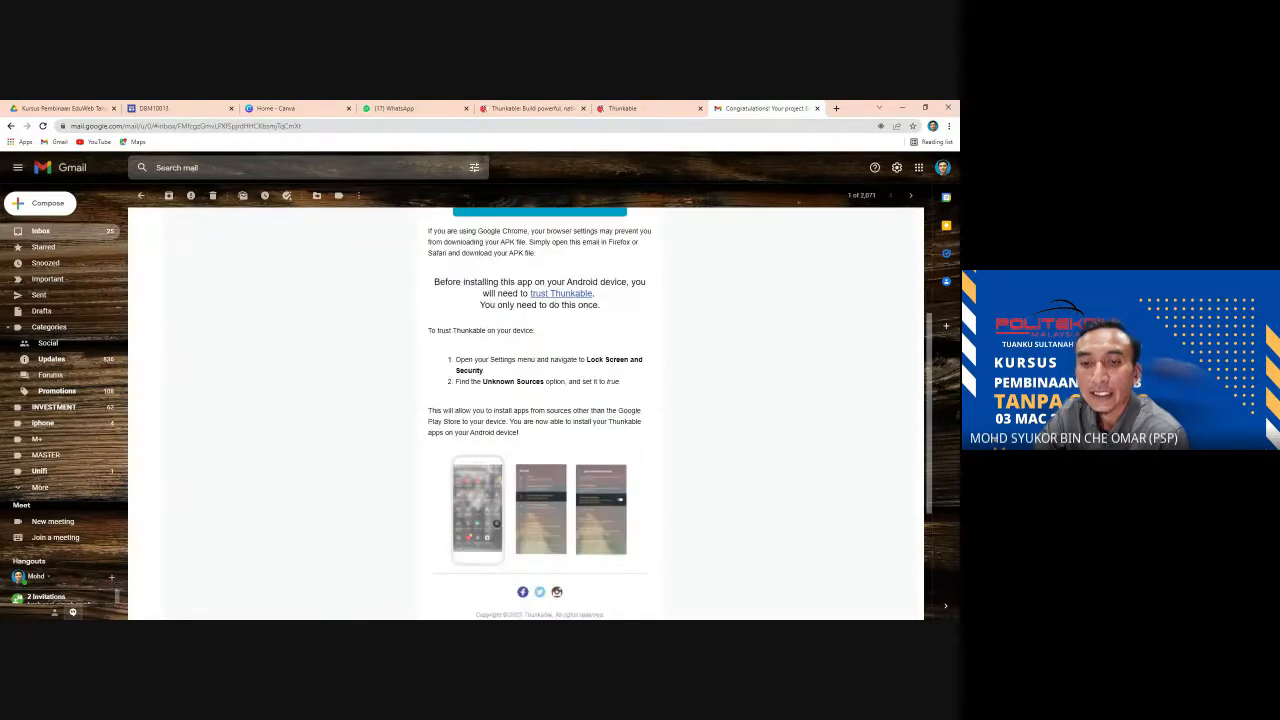
# - Review the EduWEB email's APK download link and its steps for allowing Unknown Sources on an Android device
pyautogui.scroll(-3, 568, 432)
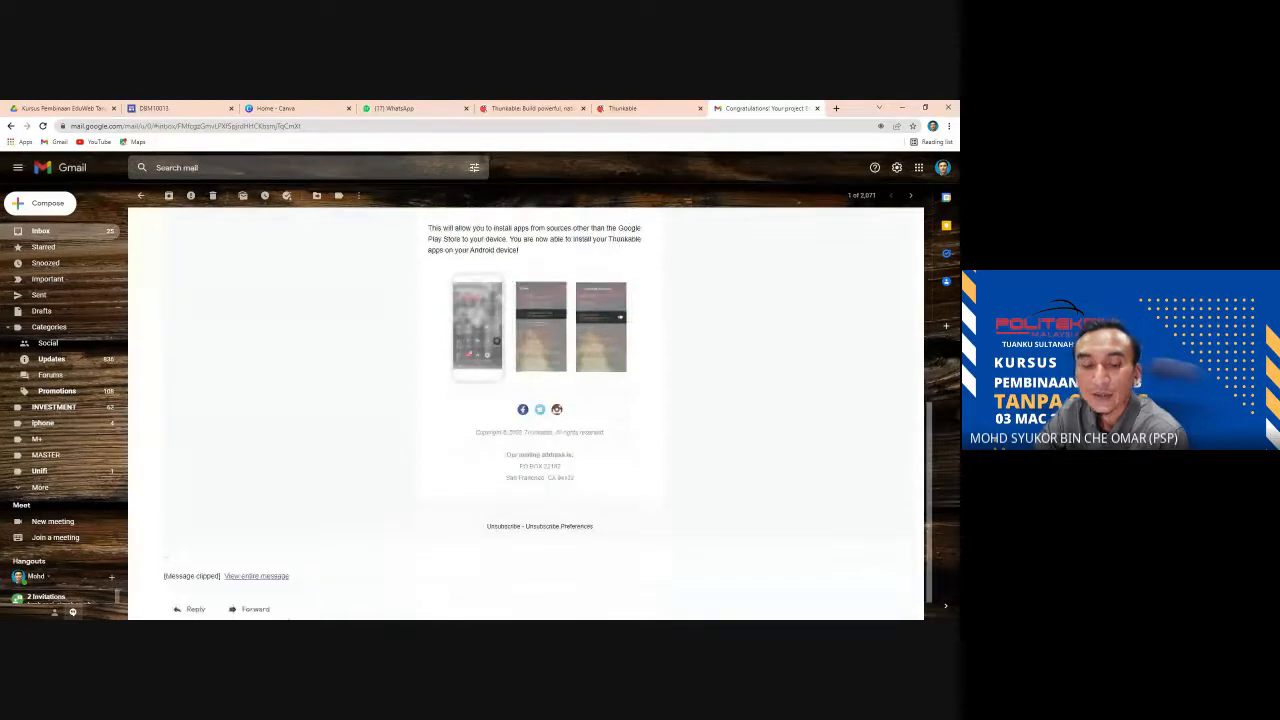
pyautogui.scroll(6, 640, 418)
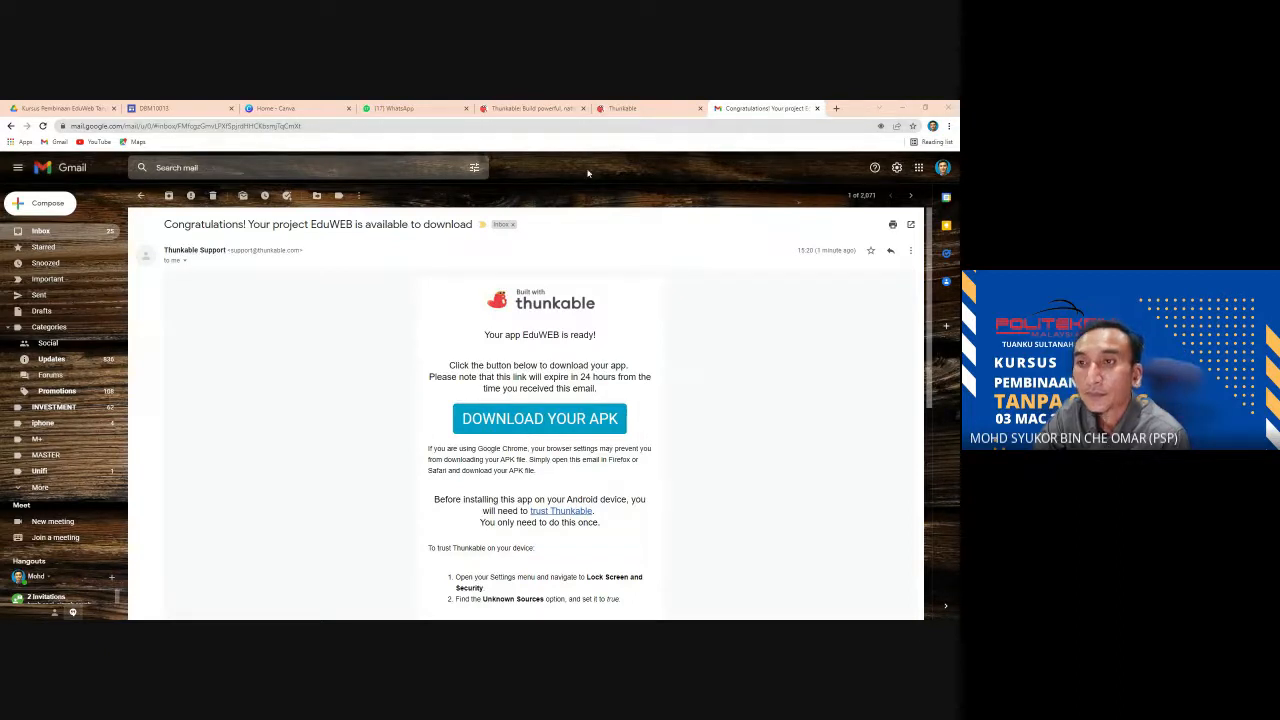
pyautogui.click(556, 422)
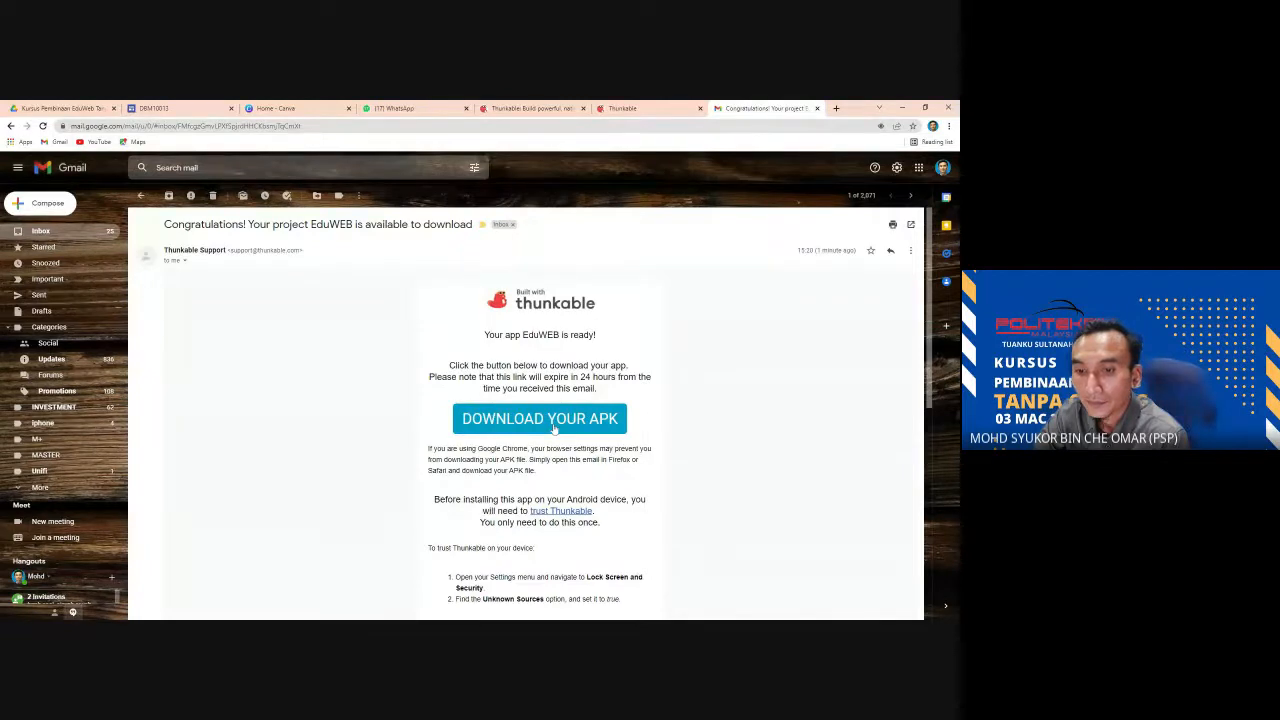
pyautogui.scroll(-4, 675, 450)
pyautogui.scroll(-3, 675, 450)
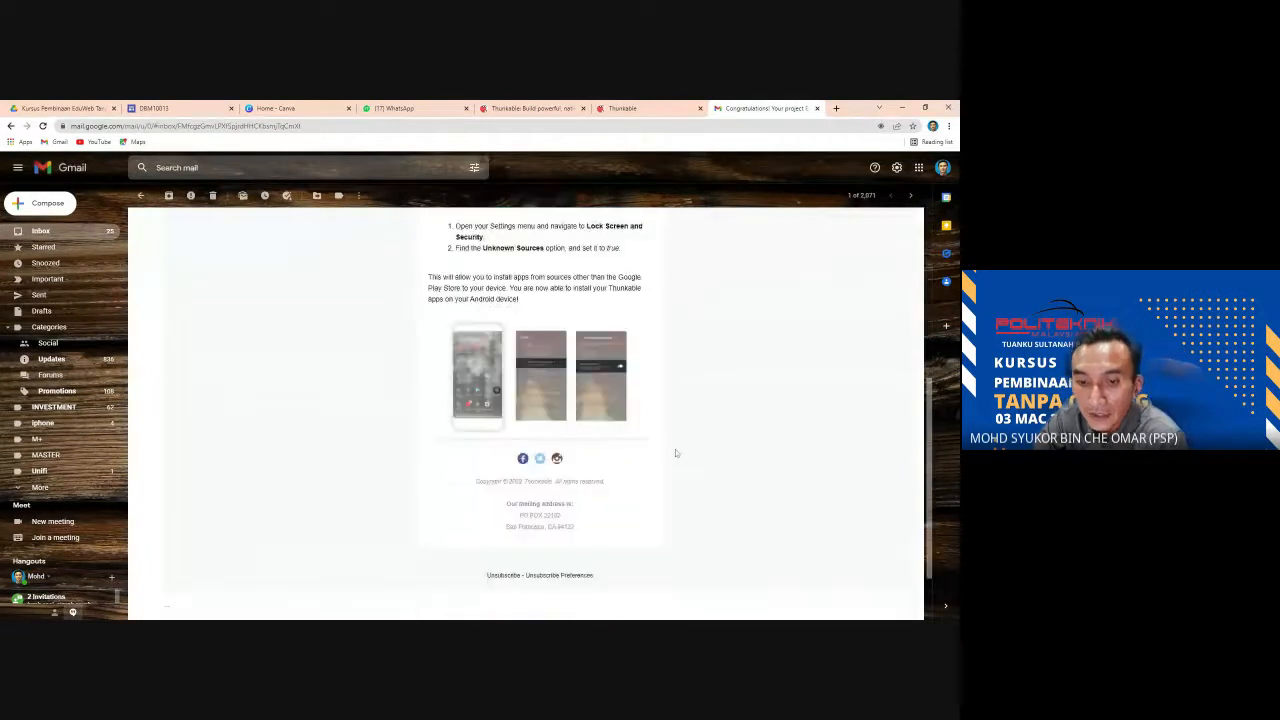
pyautogui.scroll(-1, 675, 453)
pyautogui.scroll(4, 592, 414)
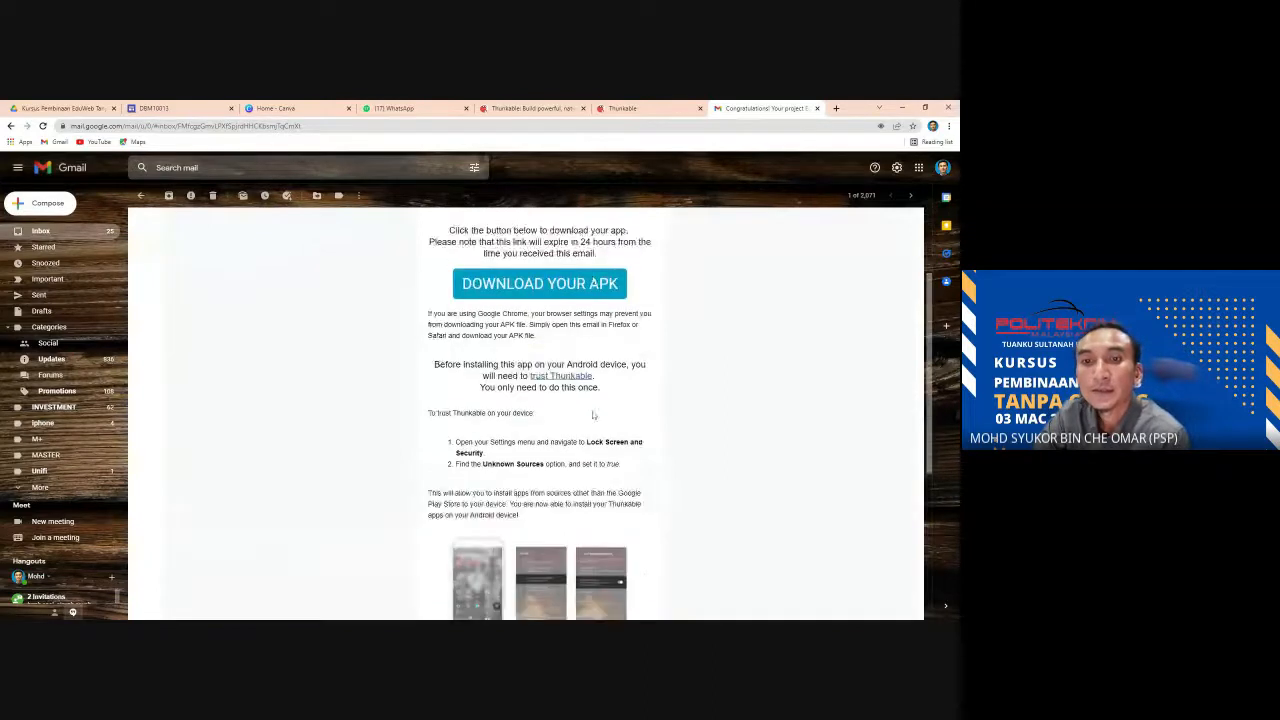
pyautogui.scroll(2, 592, 414)
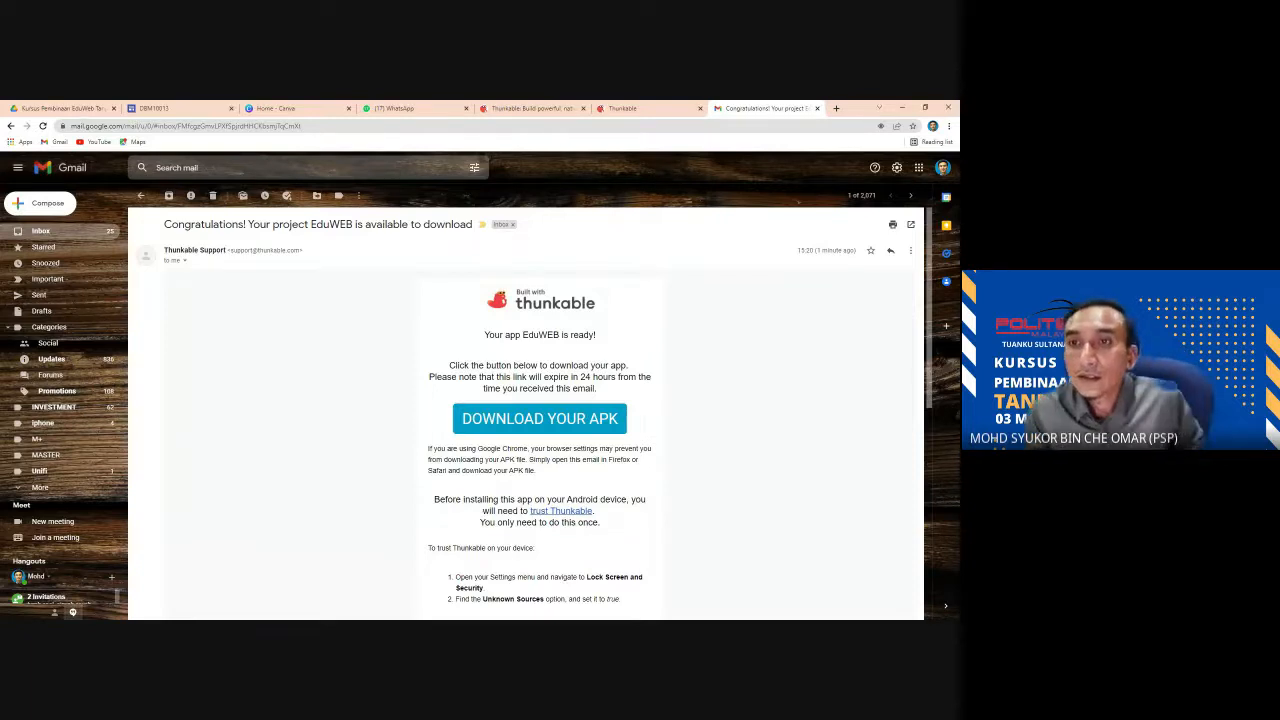
pyautogui.scroll(-5, 546, 437)
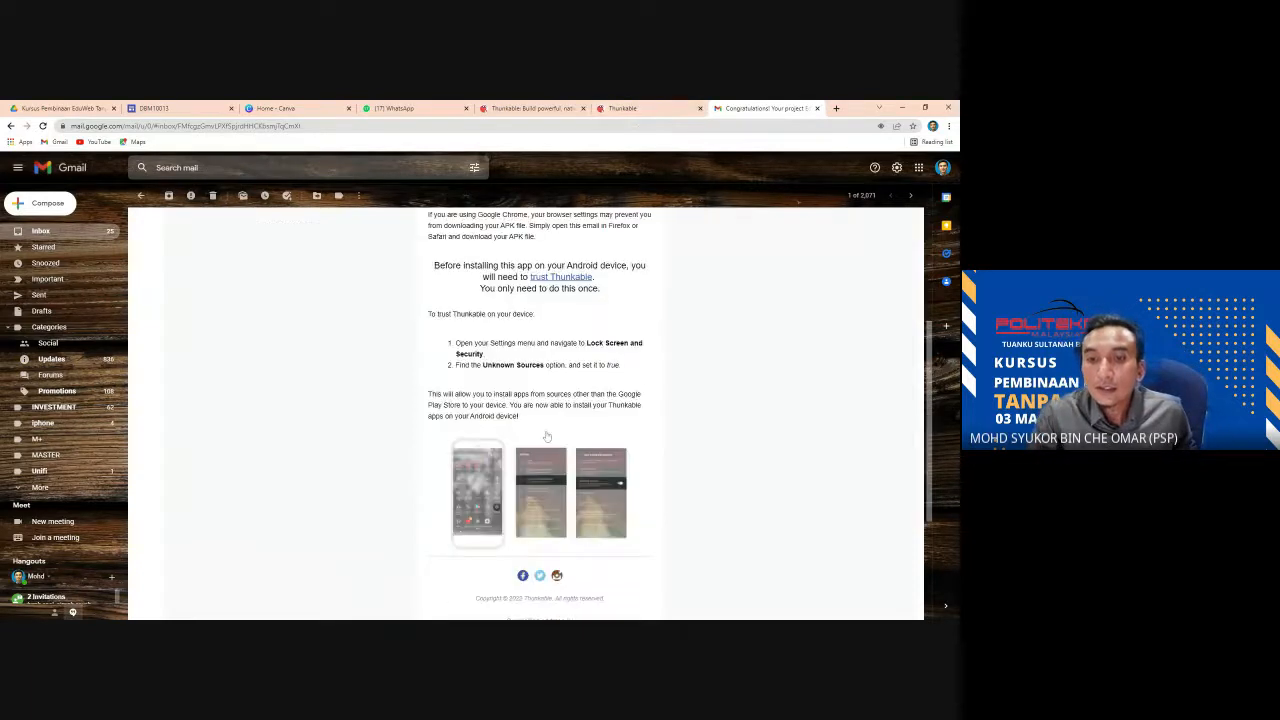
pyautogui.scroll(2, 546, 437)
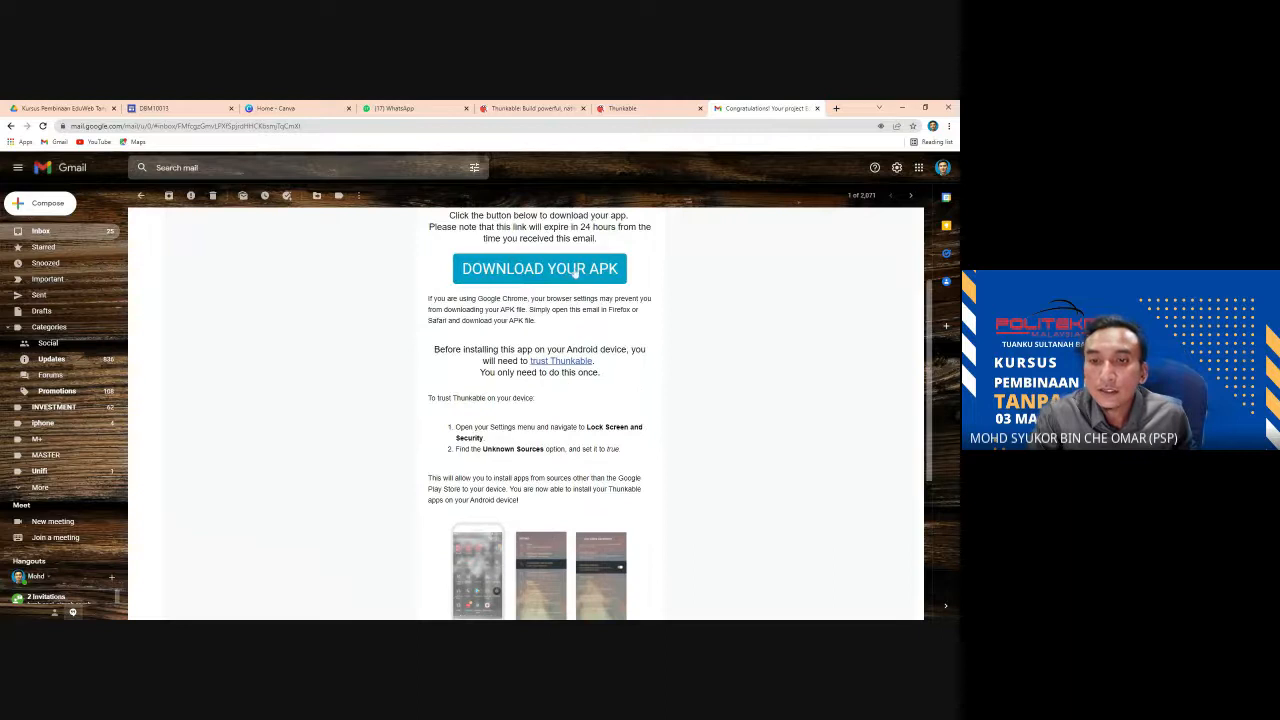
pyautogui.scroll(-4, 598, 528)
pyautogui.scroll(-2, 598, 528)
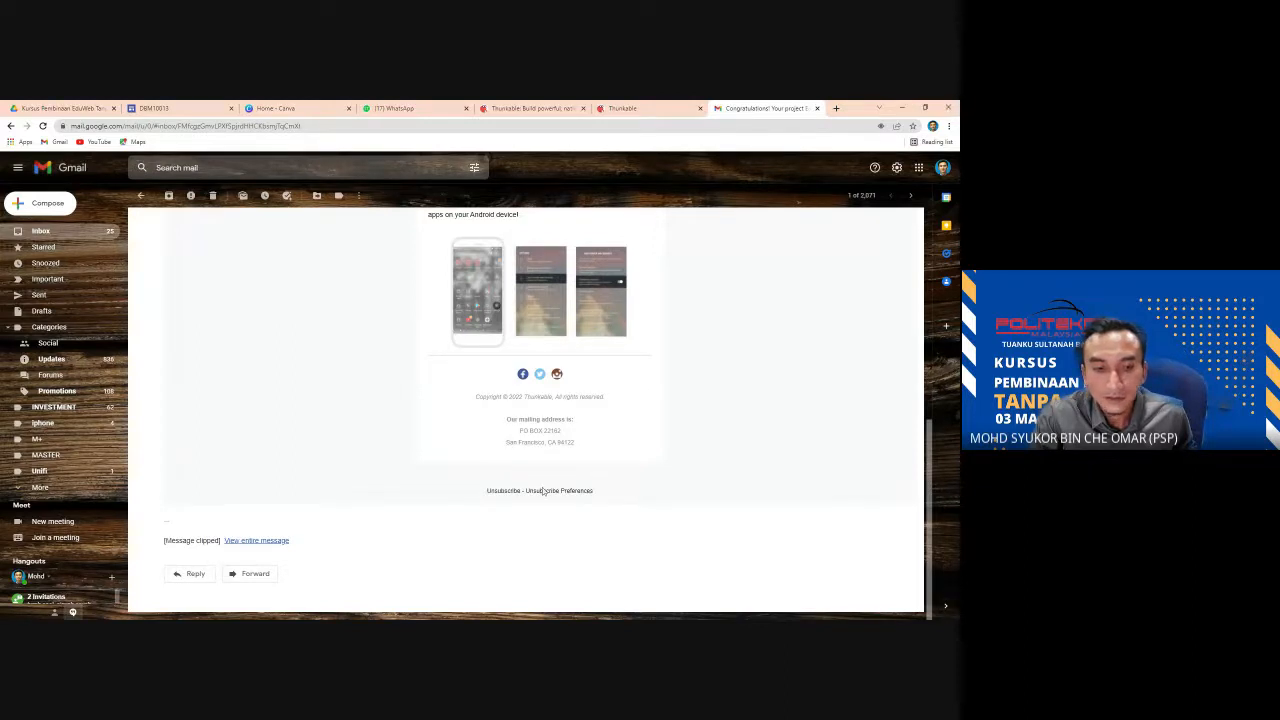
pyautogui.scroll(15, 543, 490)
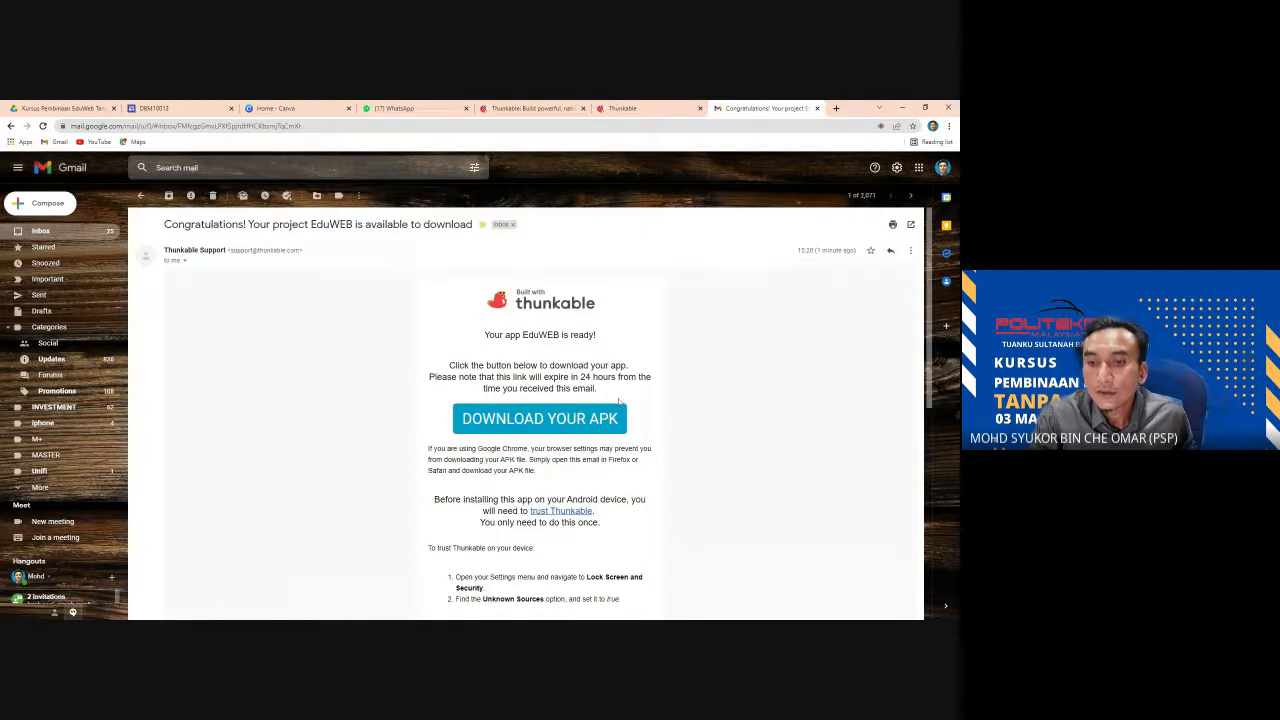
# - Start the APK download from the EduWEB email, and hide and restore Gmail's side panel
pyautogui.click(586, 426)
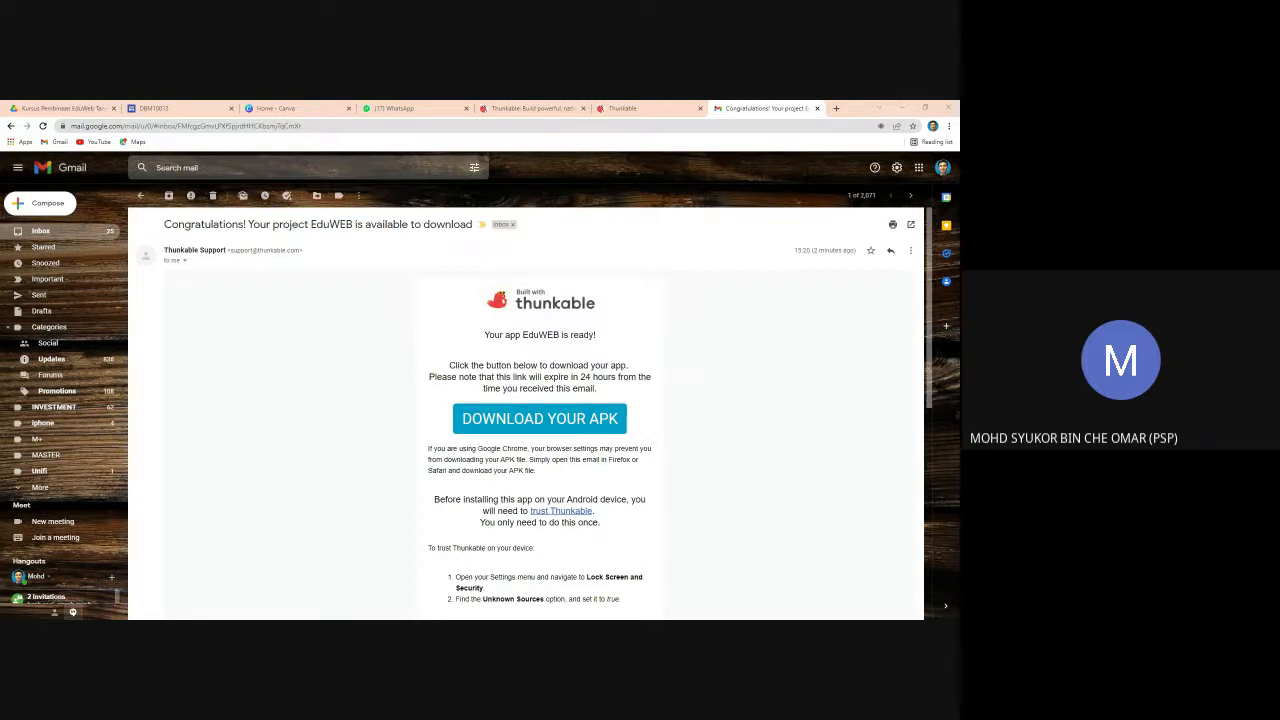
pyautogui.click(554, 425)
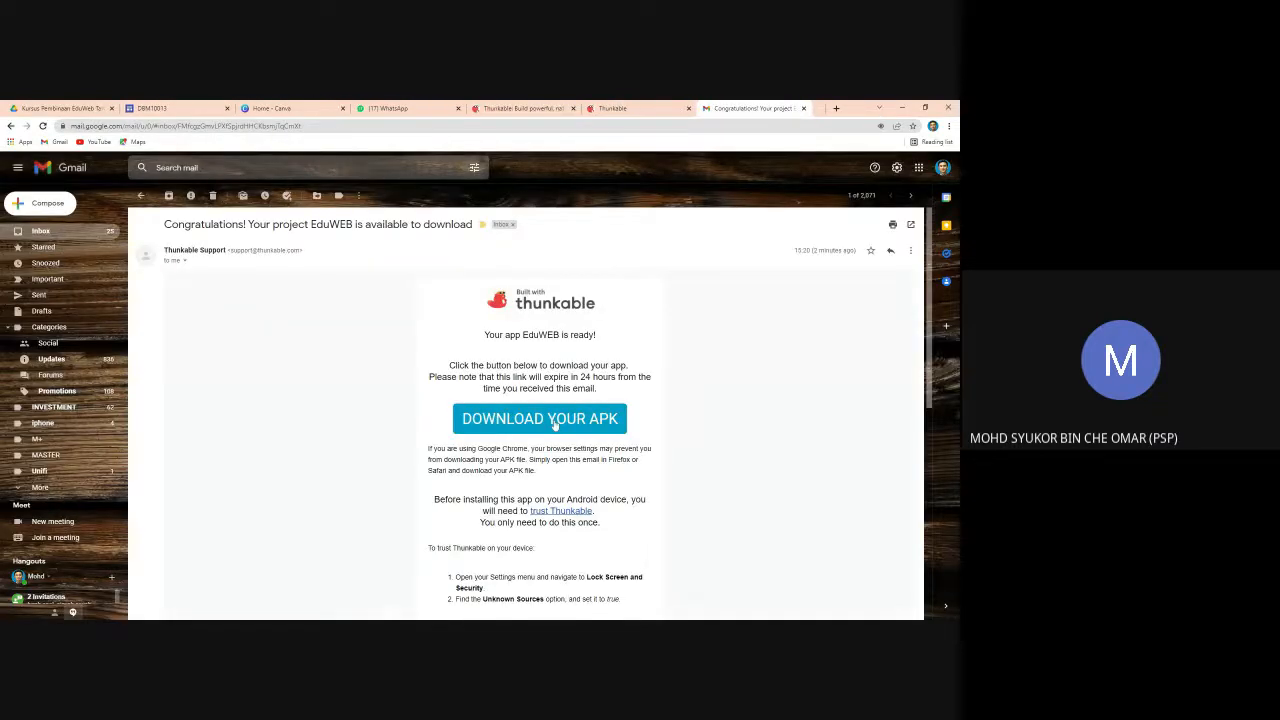
pyautogui.click(946, 606)
pyautogui.click(946, 606)
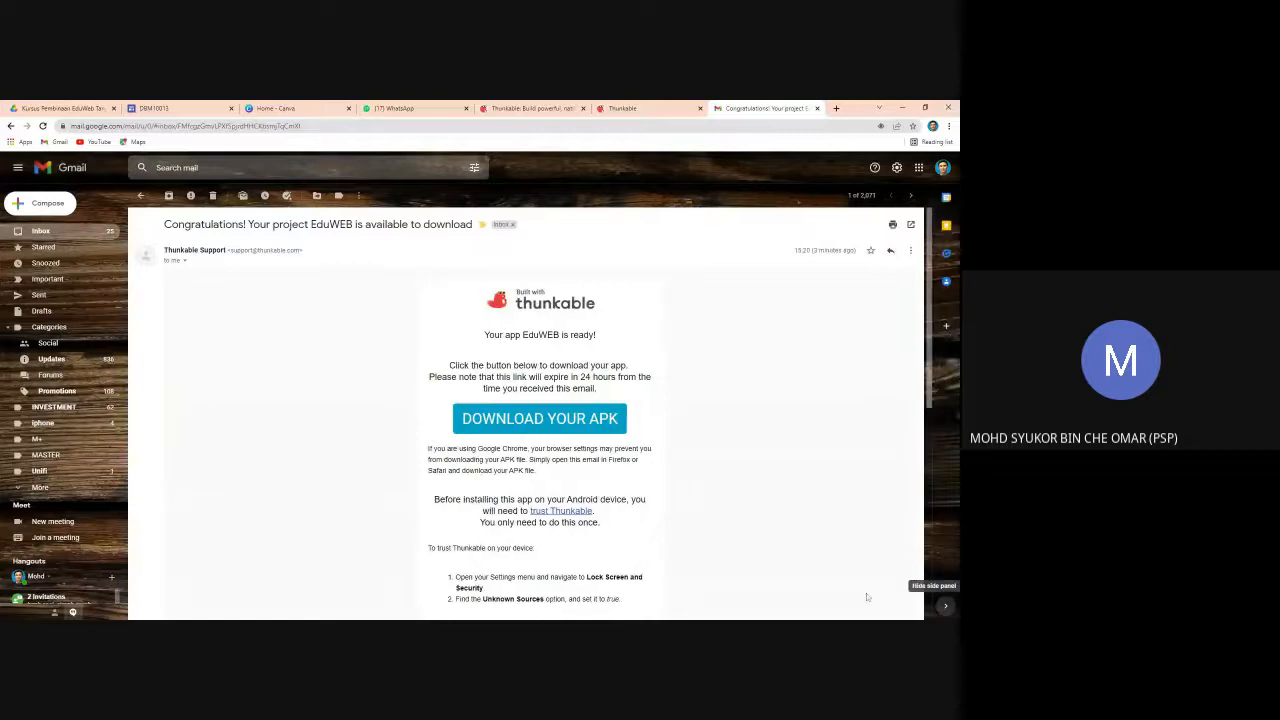
# - Reopen the Thunkable Support email from the inbox's Updates messages, start the EduWEB APK download, and minimize the browser window
pyautogui.click(41, 232)
pyautogui.click(547, 224)
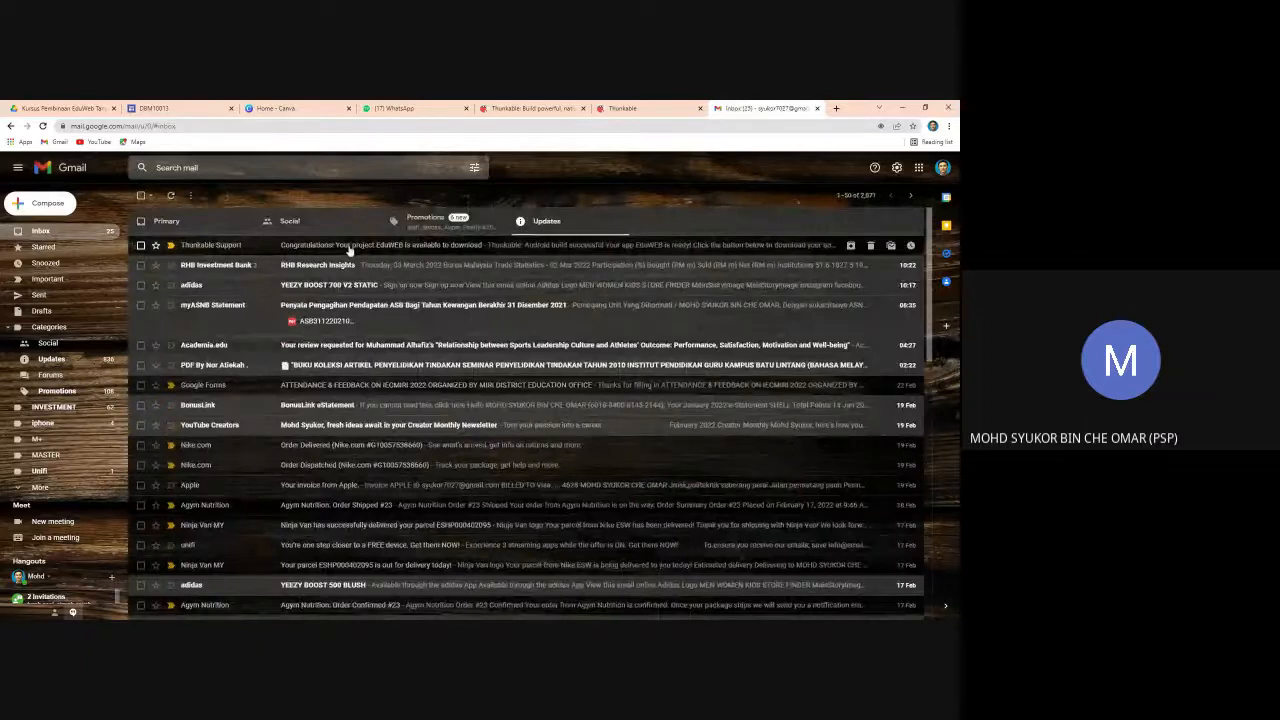
pyautogui.click(350, 246)
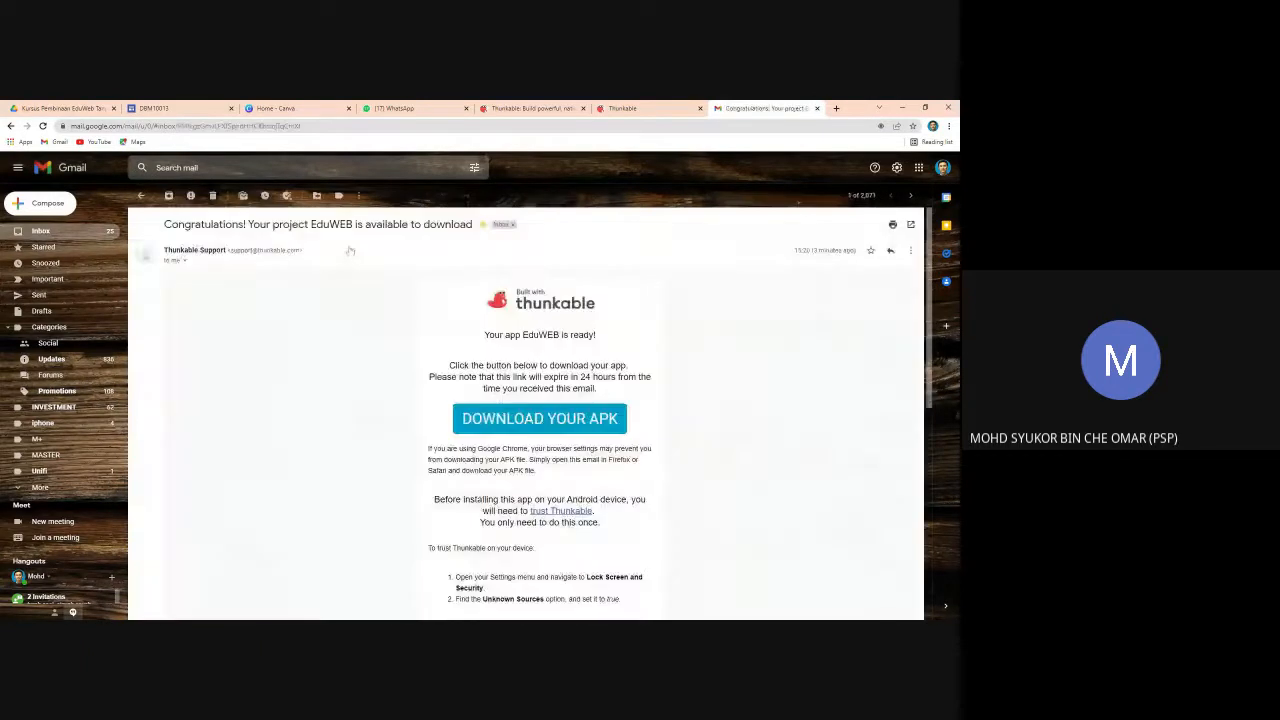
pyautogui.click(555, 428)
pyautogui.click(900, 108)
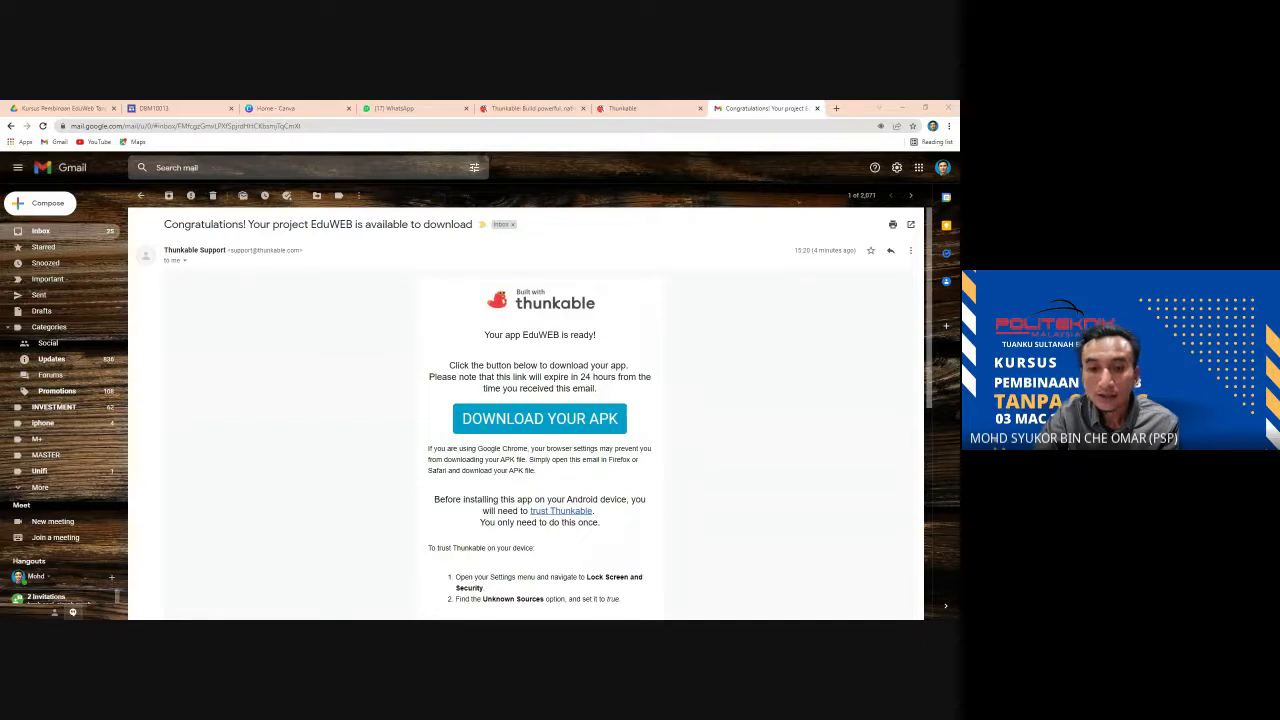
# - Switch to WhatsApp Web, check the EduWEB-v1-release.apk file in the Kursus EduWeb group, and return to the Gmail message
pyautogui.click(395, 110)
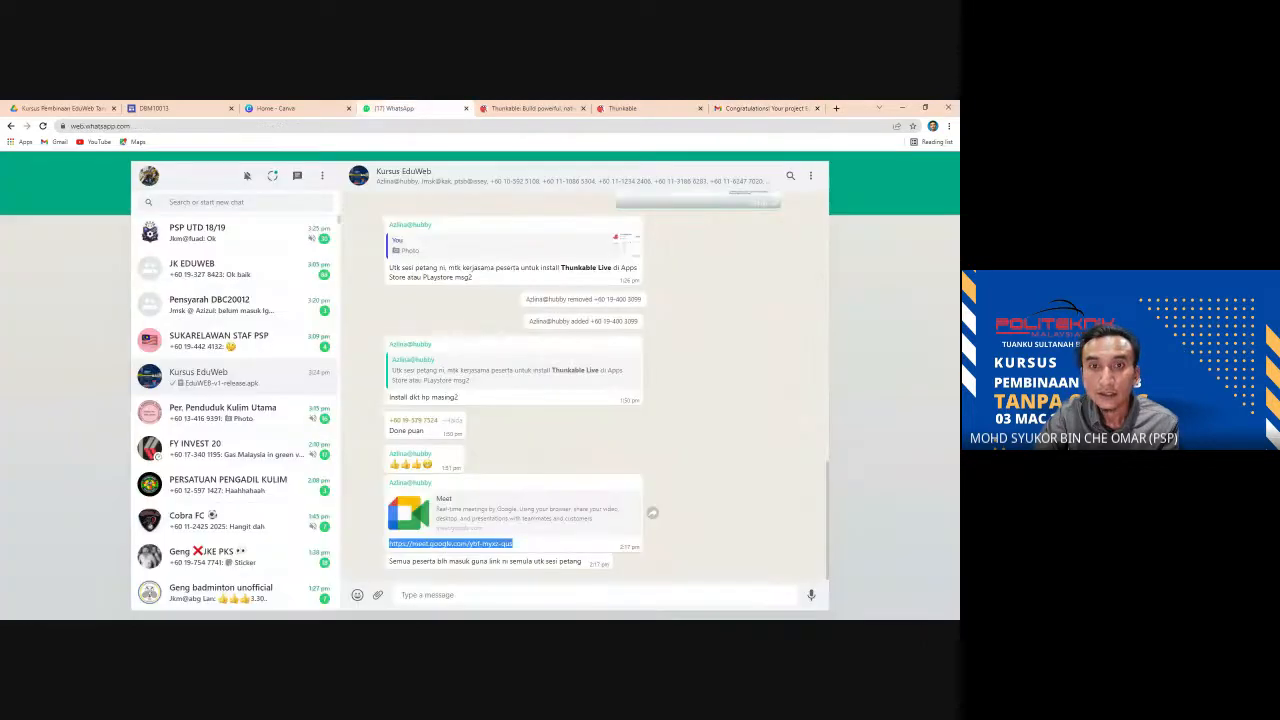
pyautogui.click(277, 277)
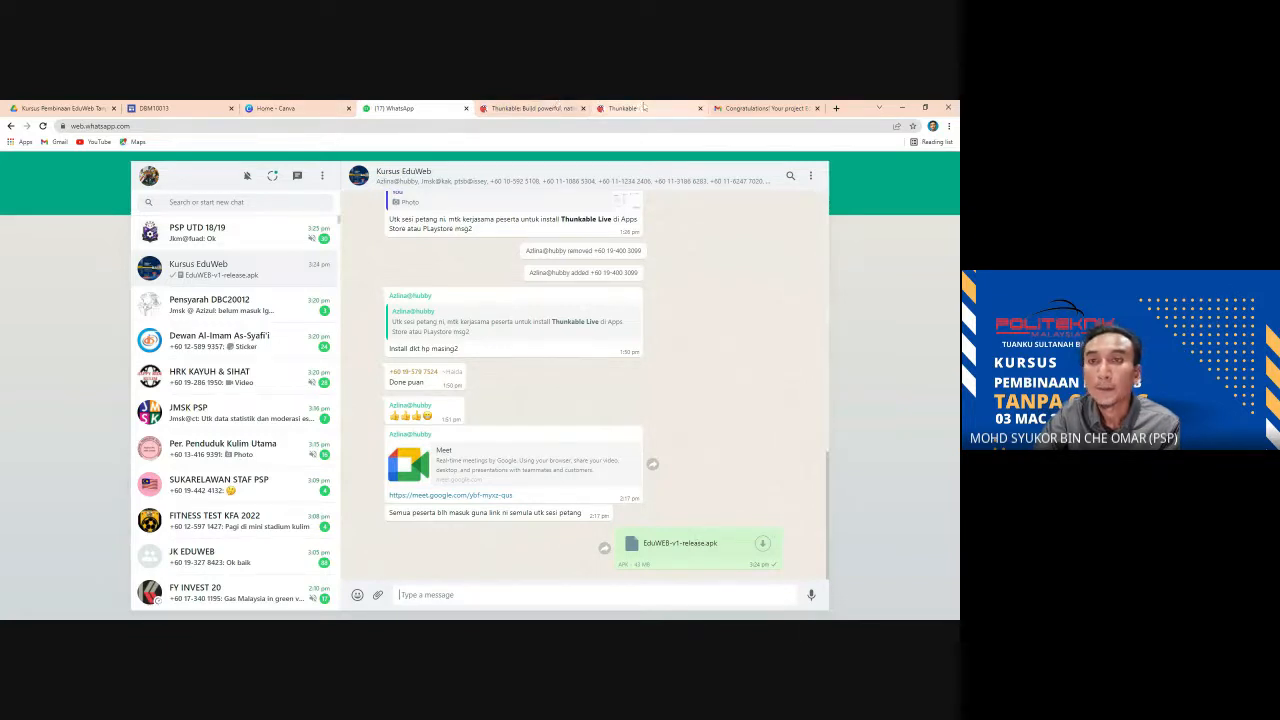
pyautogui.click(734, 110)
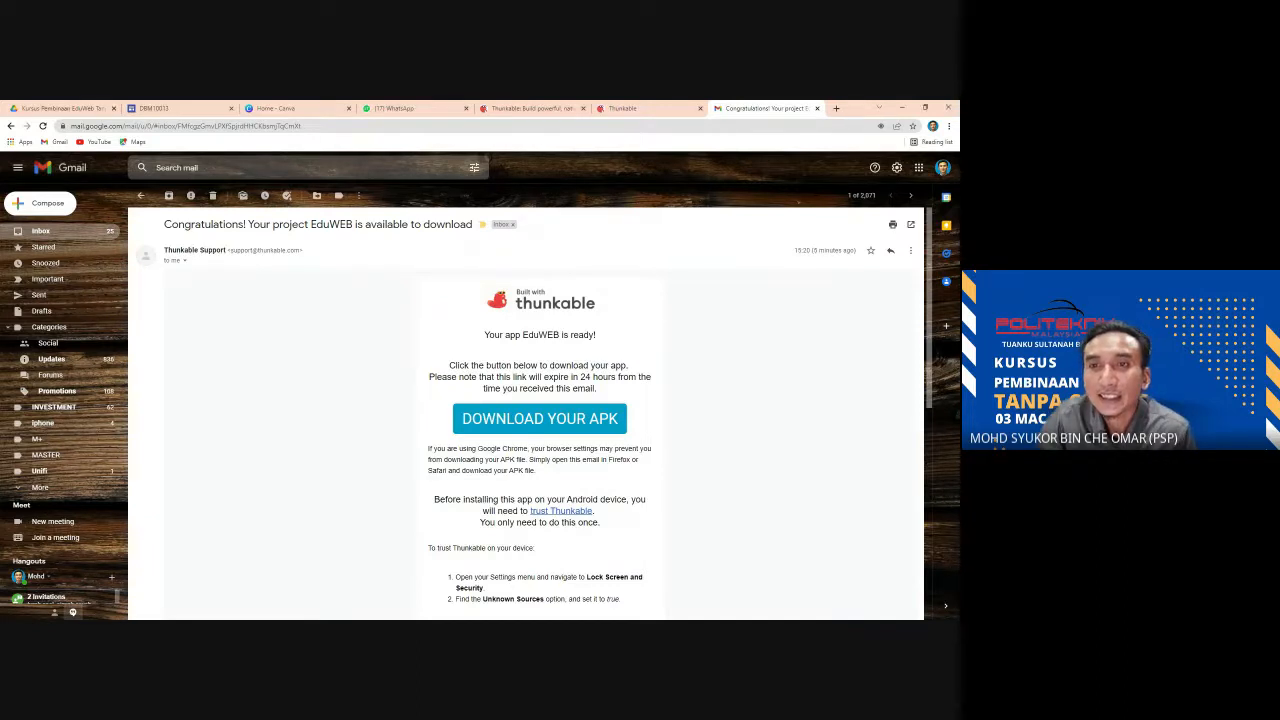
# - Switch to the EduWEB project in Thunkable, view its download and publish options, and minimize the browser window
pyautogui.click(645, 110)
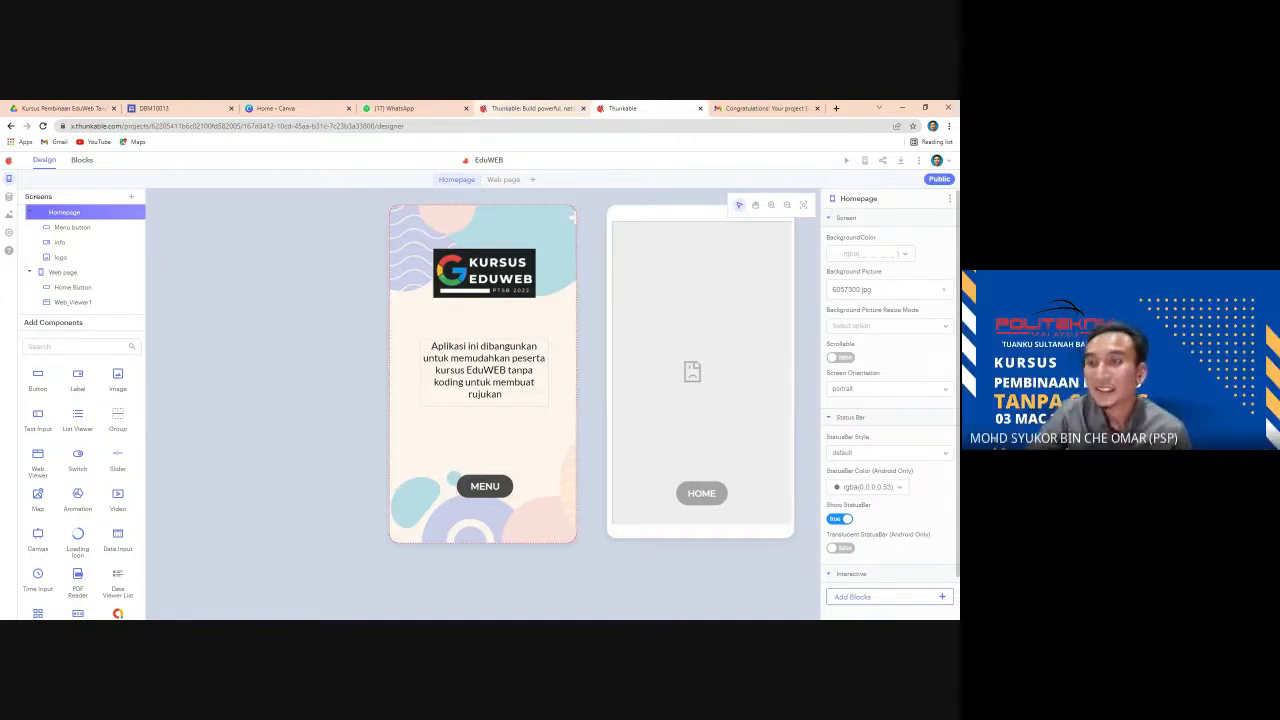
pyautogui.click(901, 162)
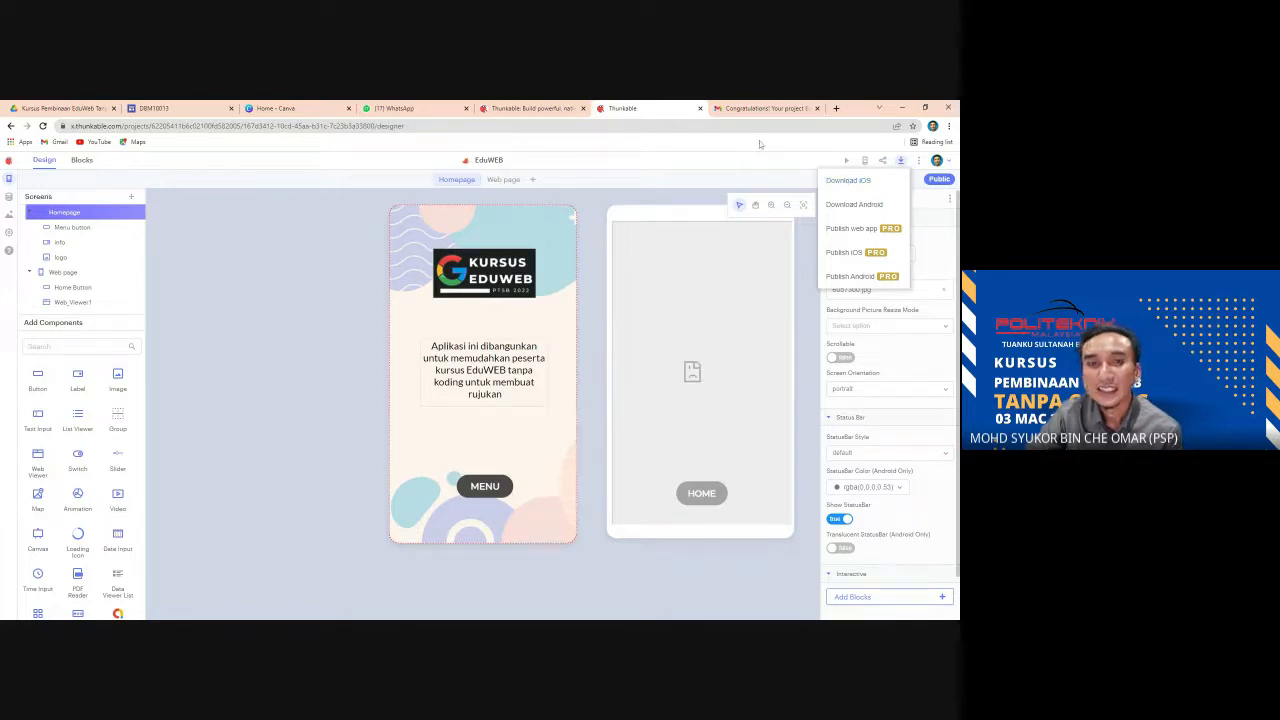
pyautogui.click(783, 168)
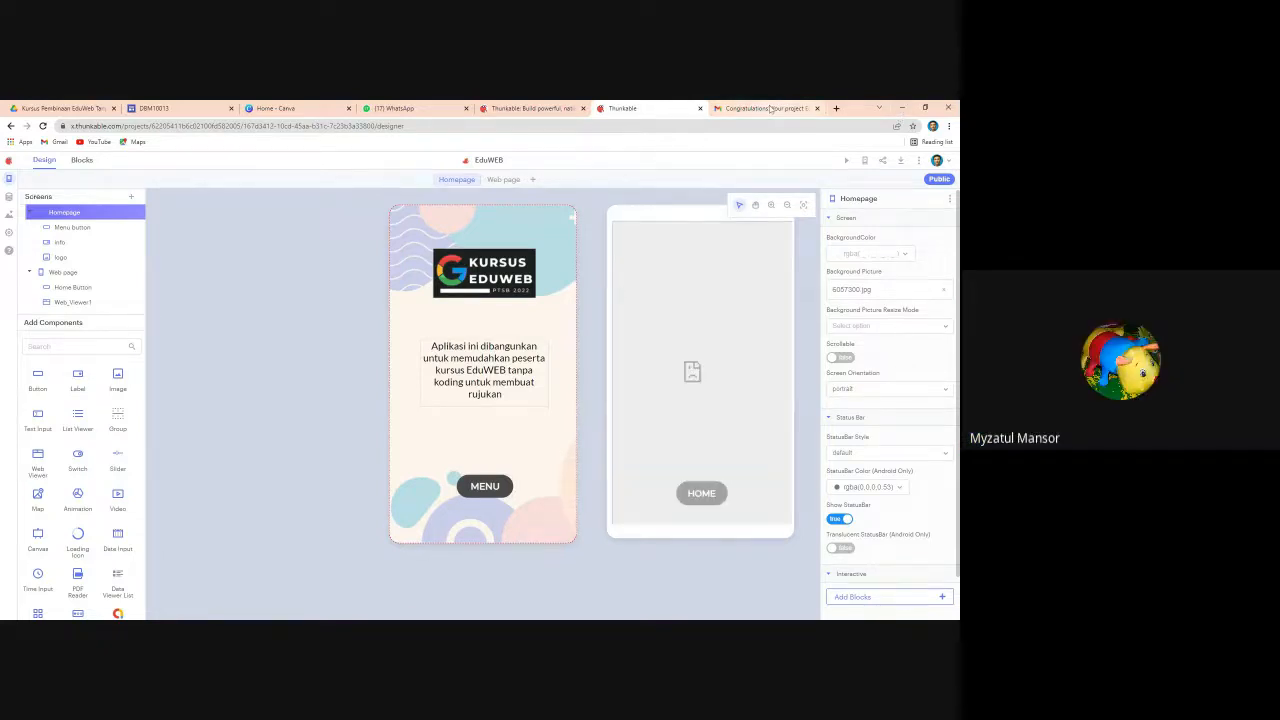
pyautogui.click(904, 109)
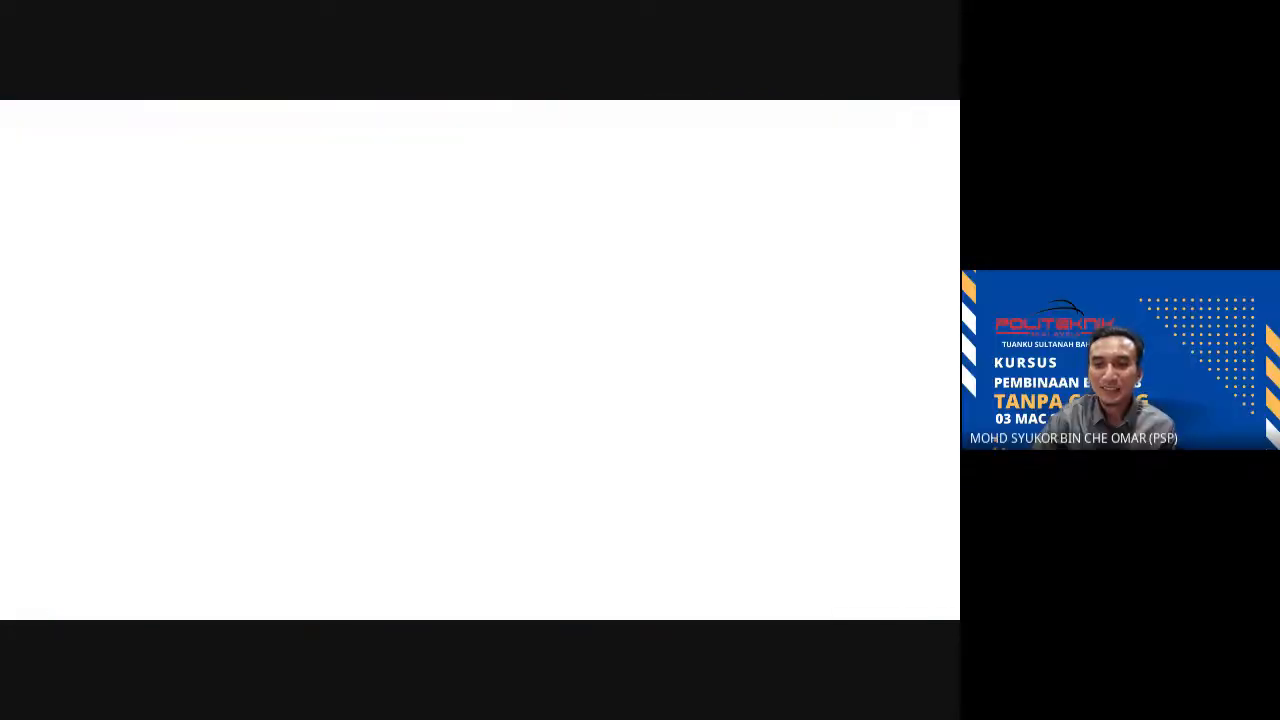